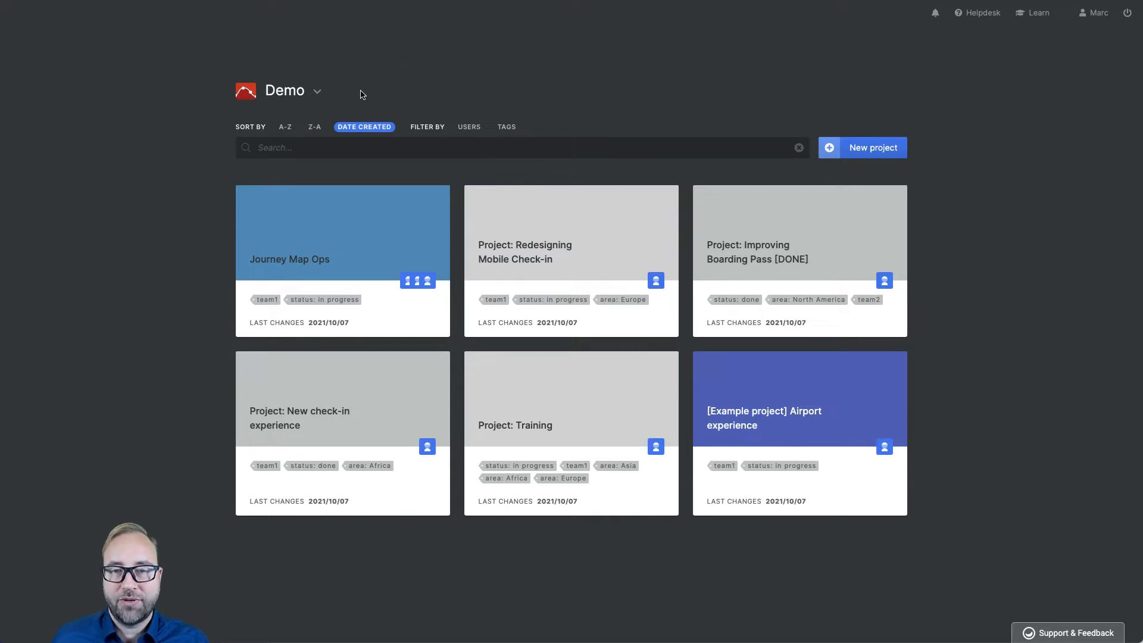
Look at the list of available organizations and the form for creating a new project
left_click(316, 101)
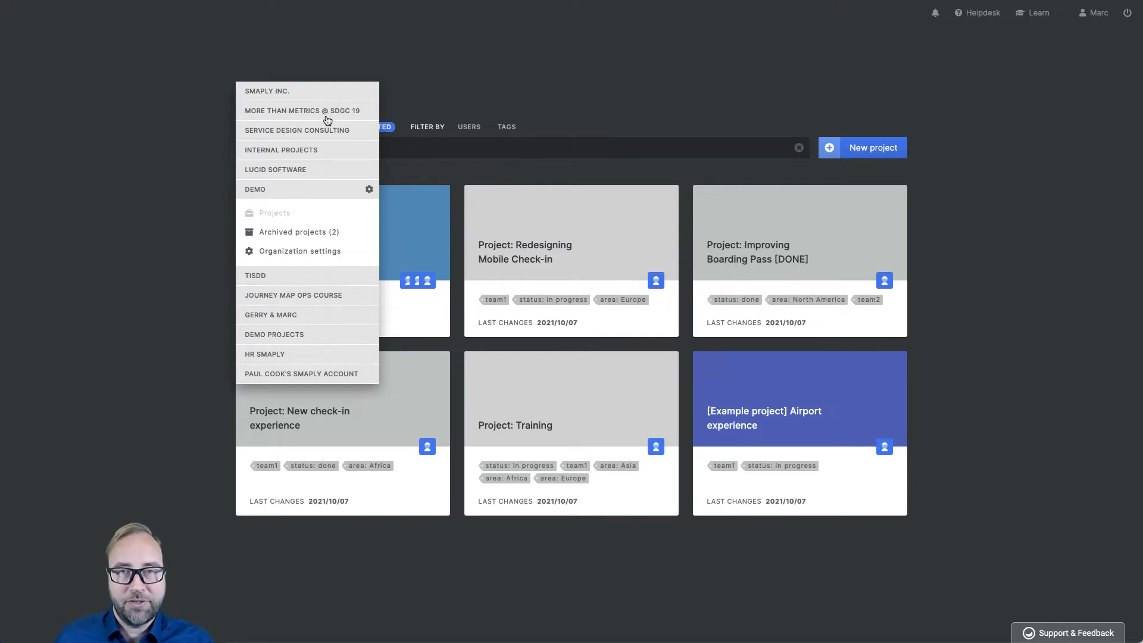
left_click(547, 68)
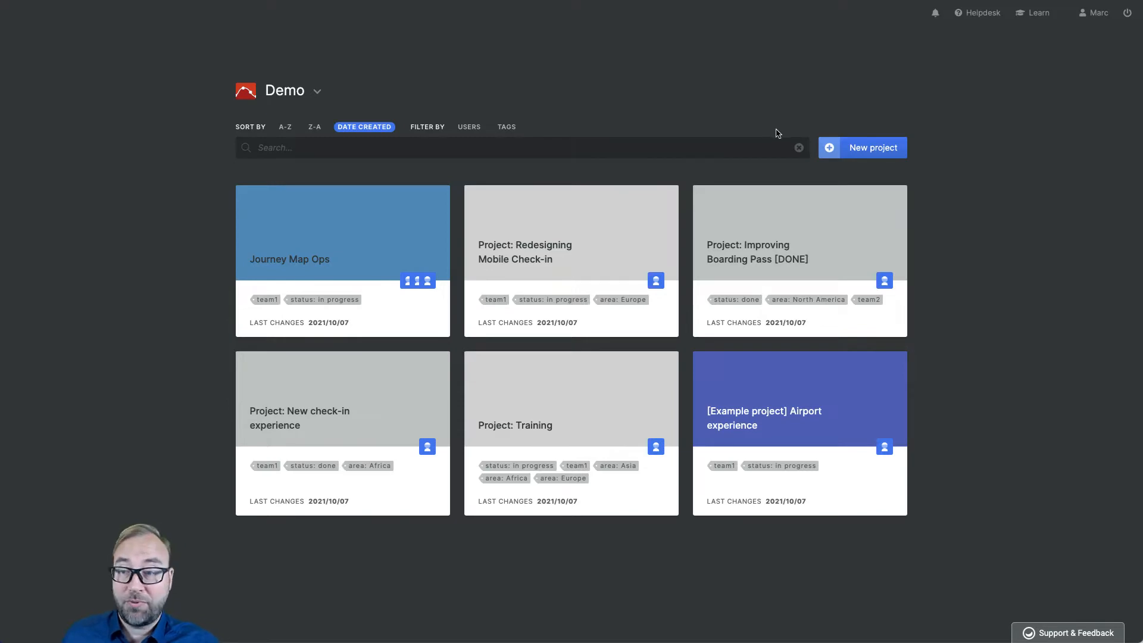
left_click(881, 149)
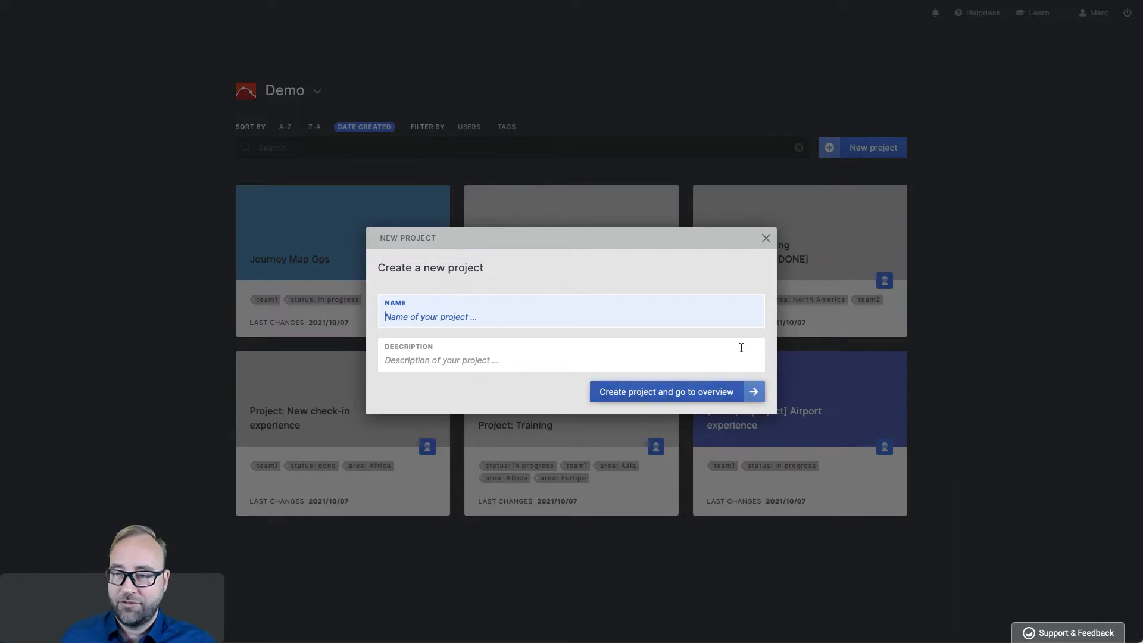
left_click(767, 239)
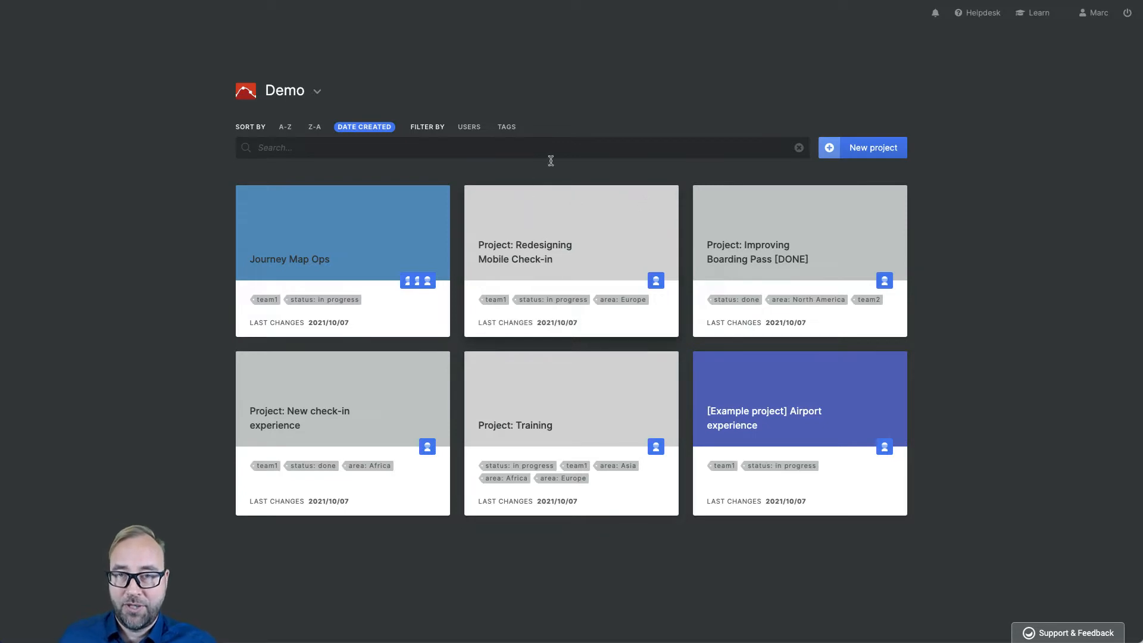
Filter the dashboard projects by one of the listed users and clear that user filter again
left_click(273, 144)
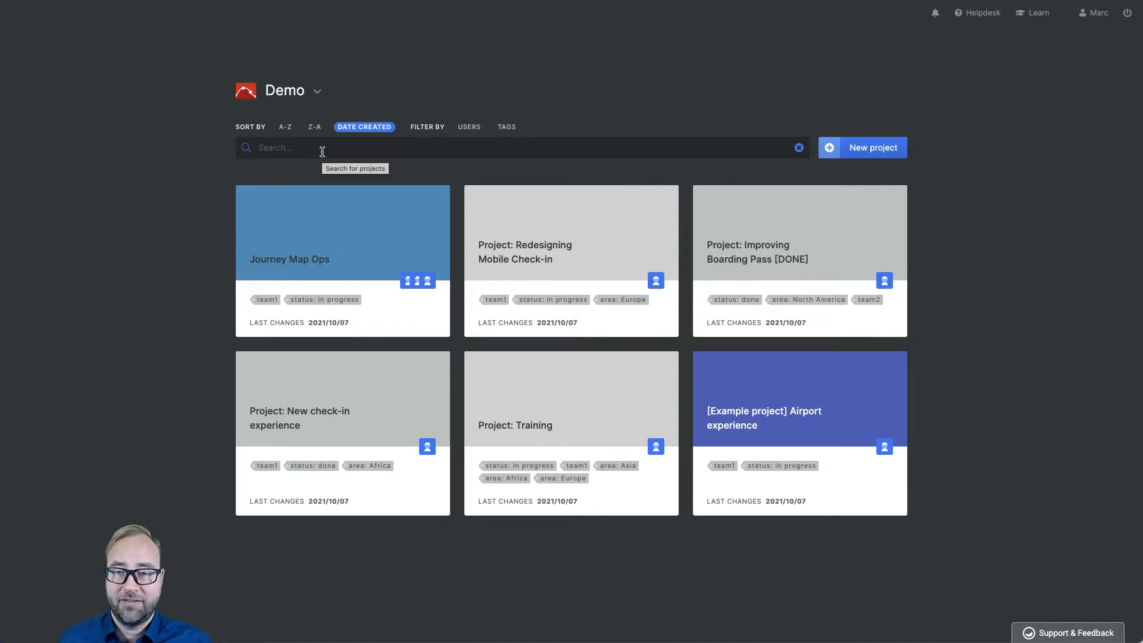
left_click(468, 130)
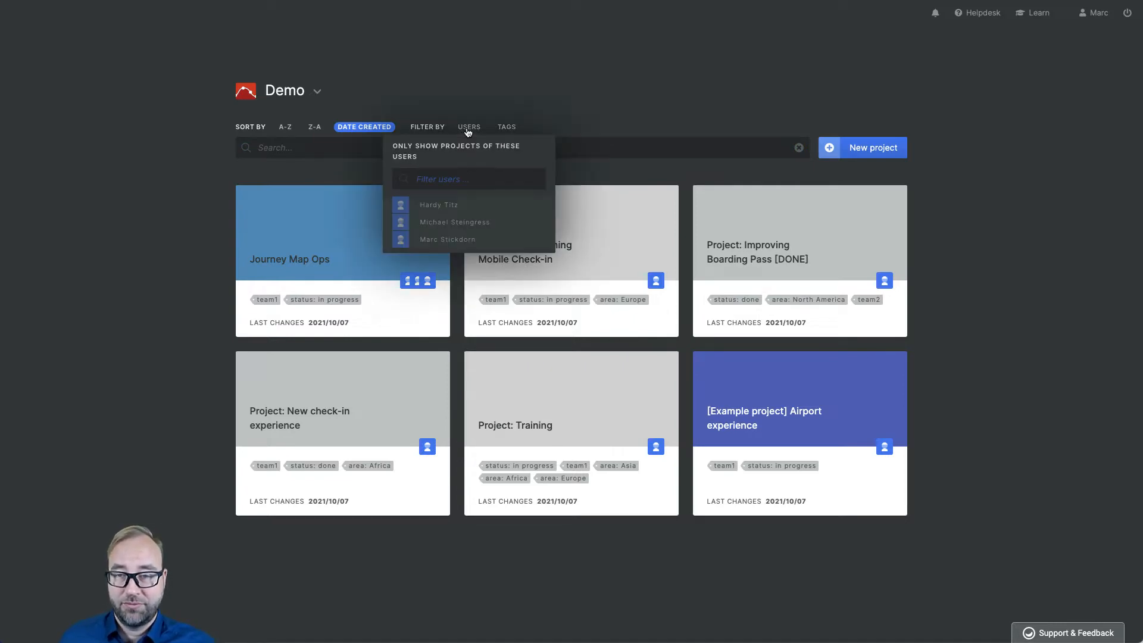
left_click(464, 223)
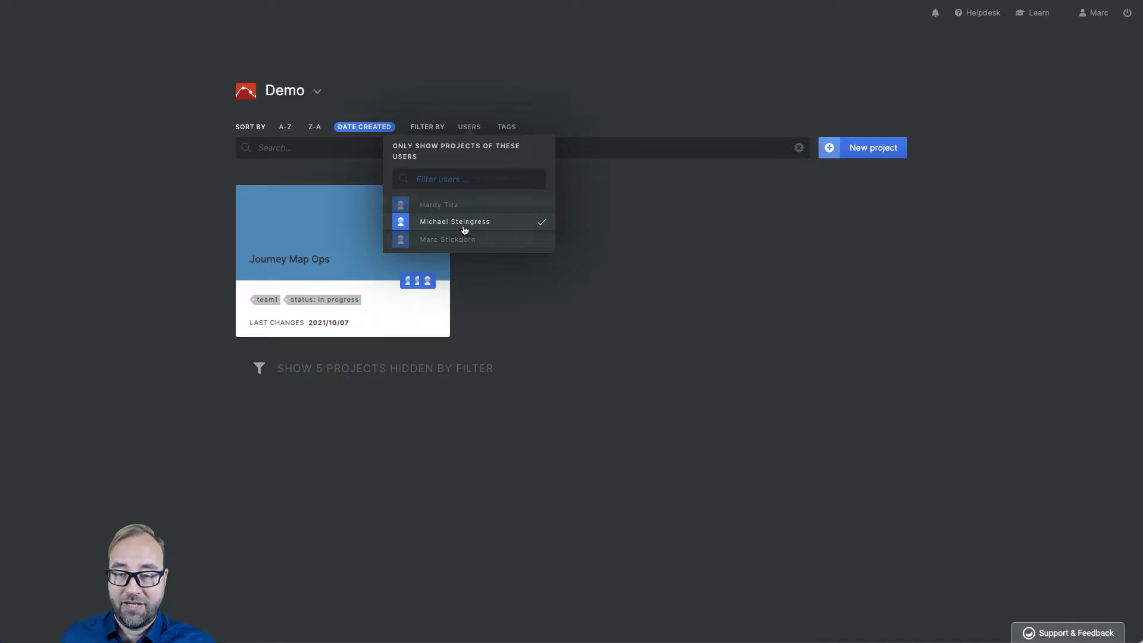
left_click(465, 229)
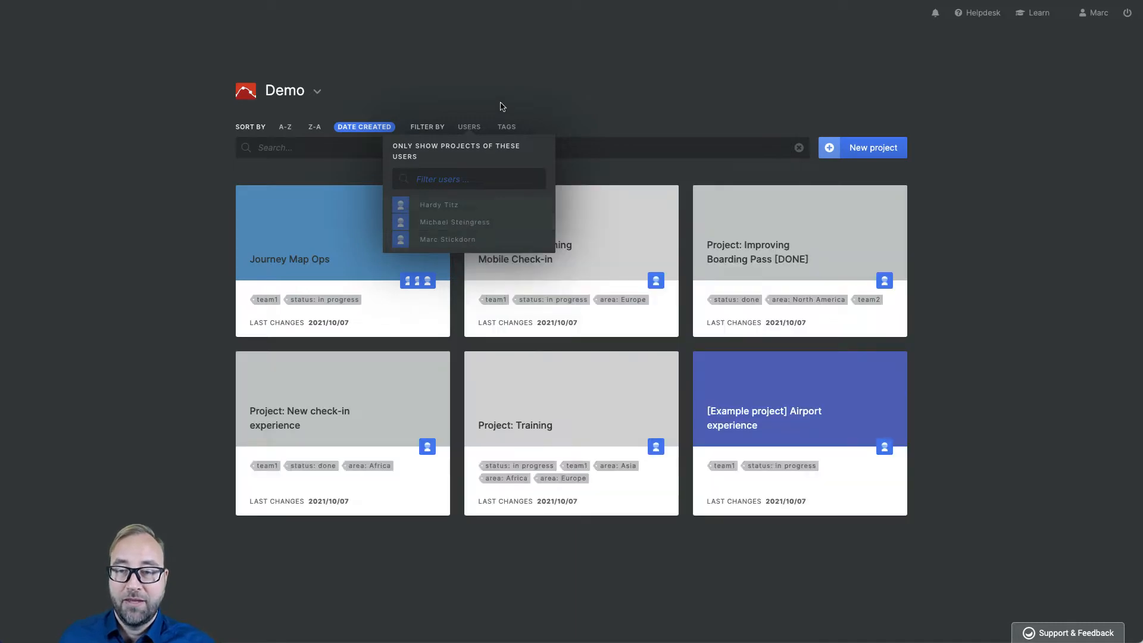
Try the tag filters team1, team2, status: in progress and area: North America one at a time, clearing each
left_click(506, 127)
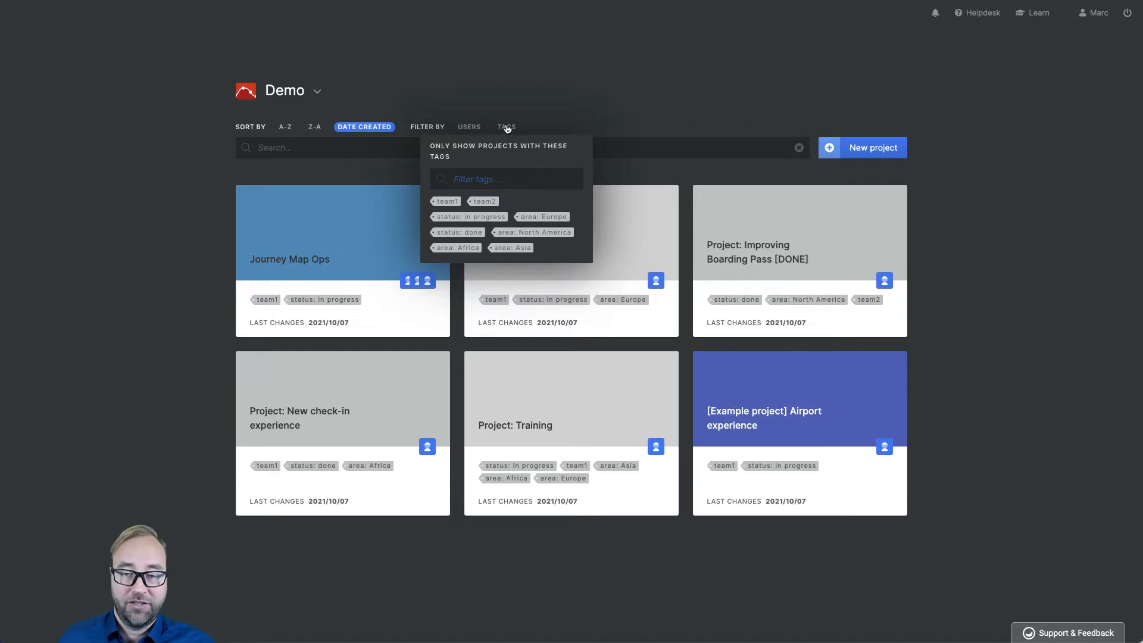
left_click(456, 202)
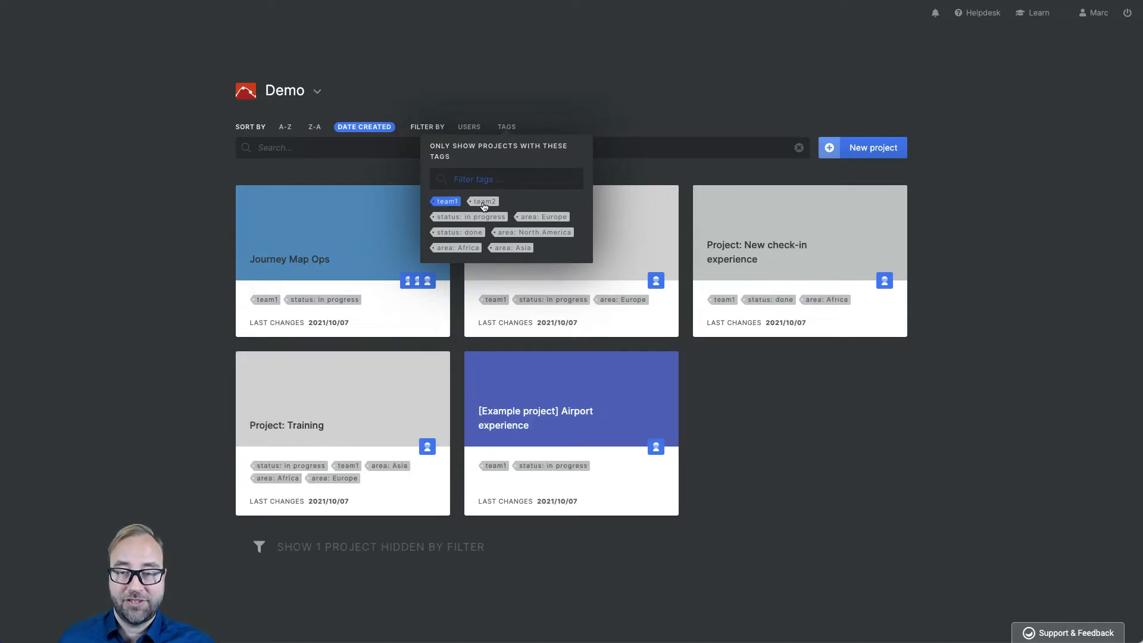
left_click(447, 204)
left_click(481, 204)
left_click(479, 205)
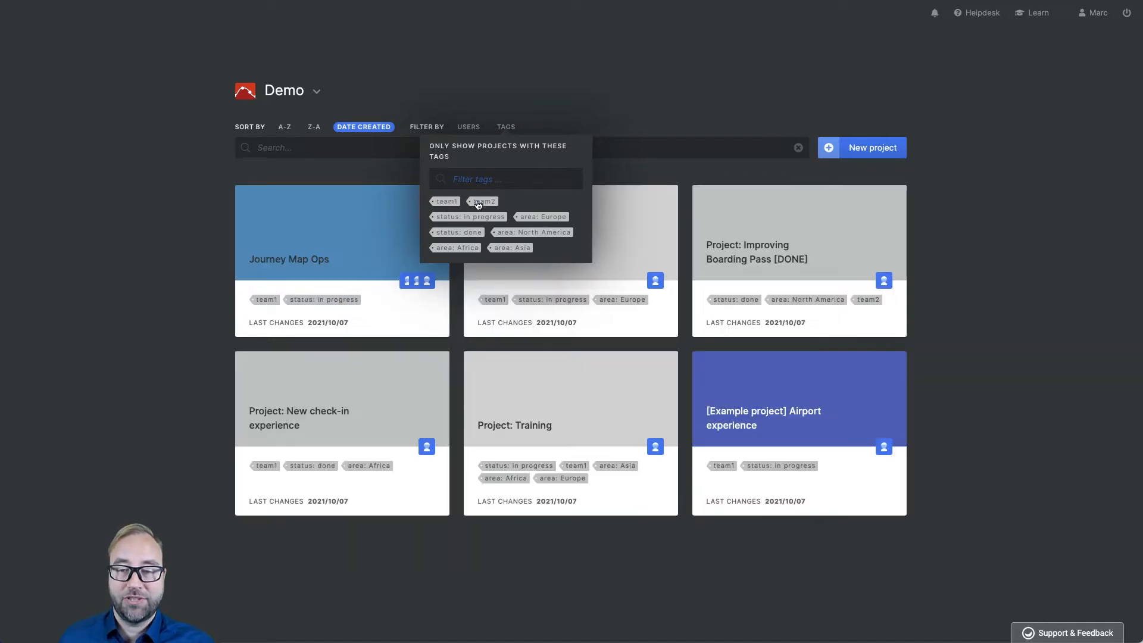
left_click(479, 219)
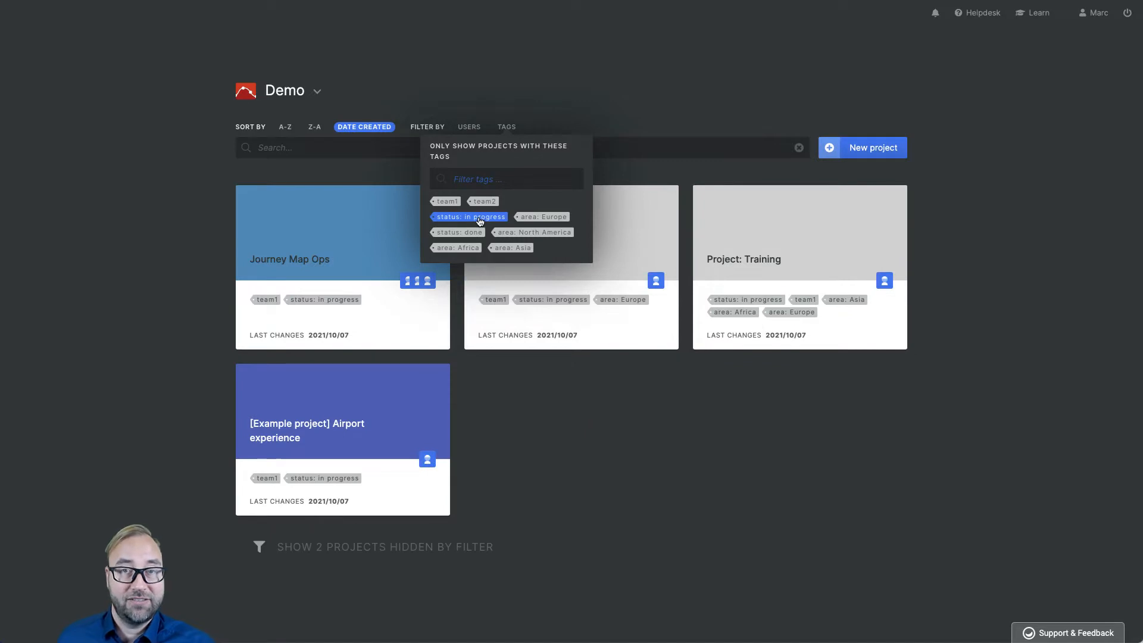
left_click(479, 221)
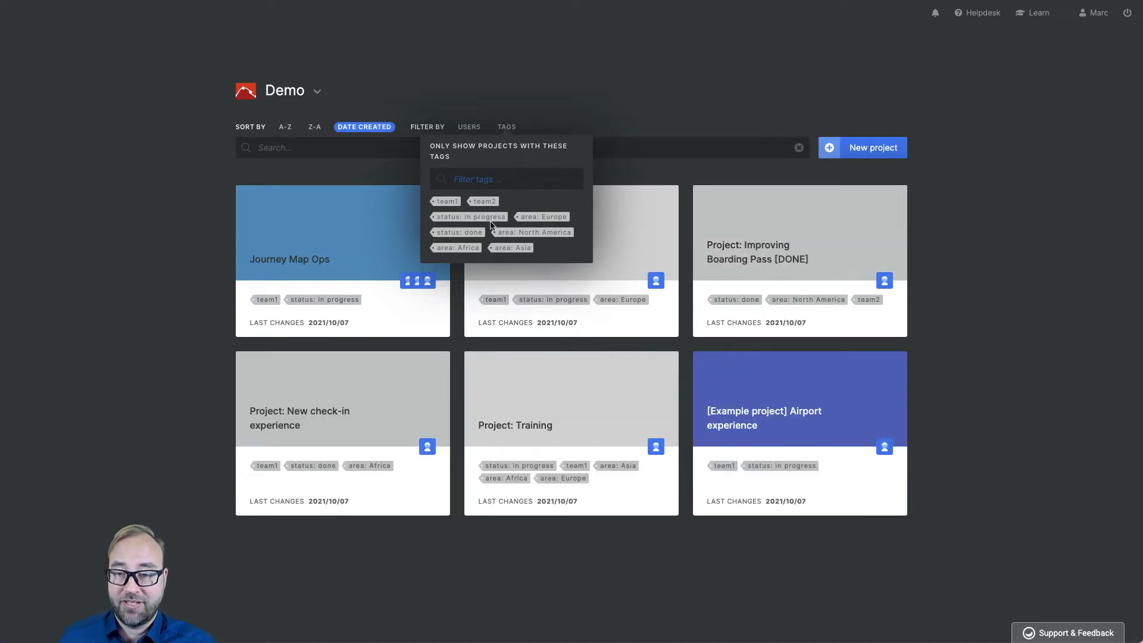
left_click(506, 237)
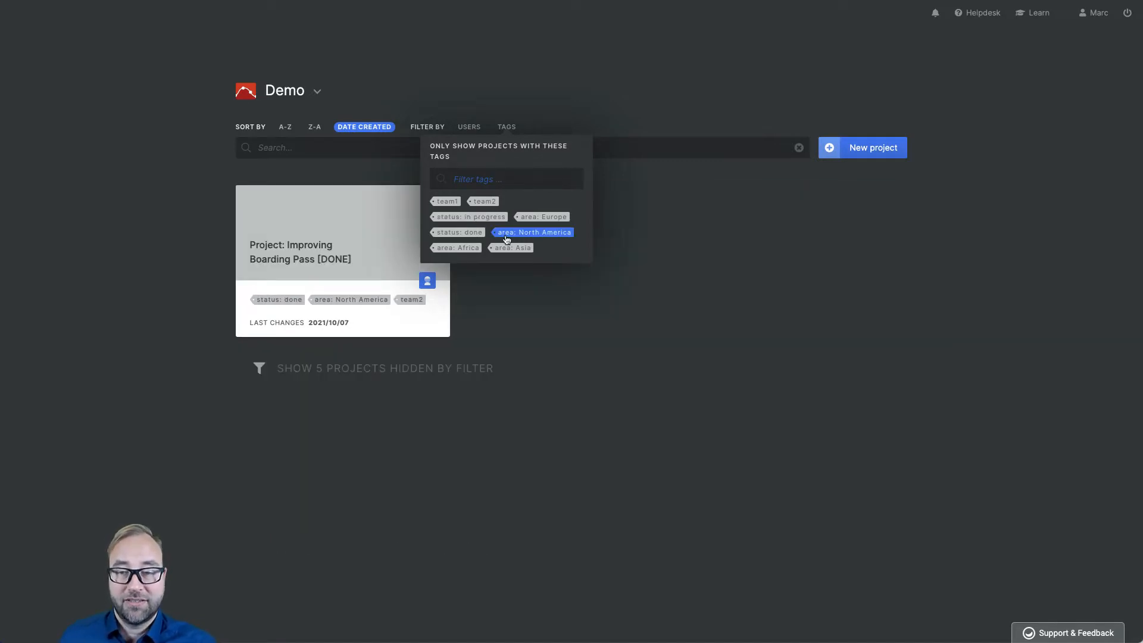
left_click(507, 238)
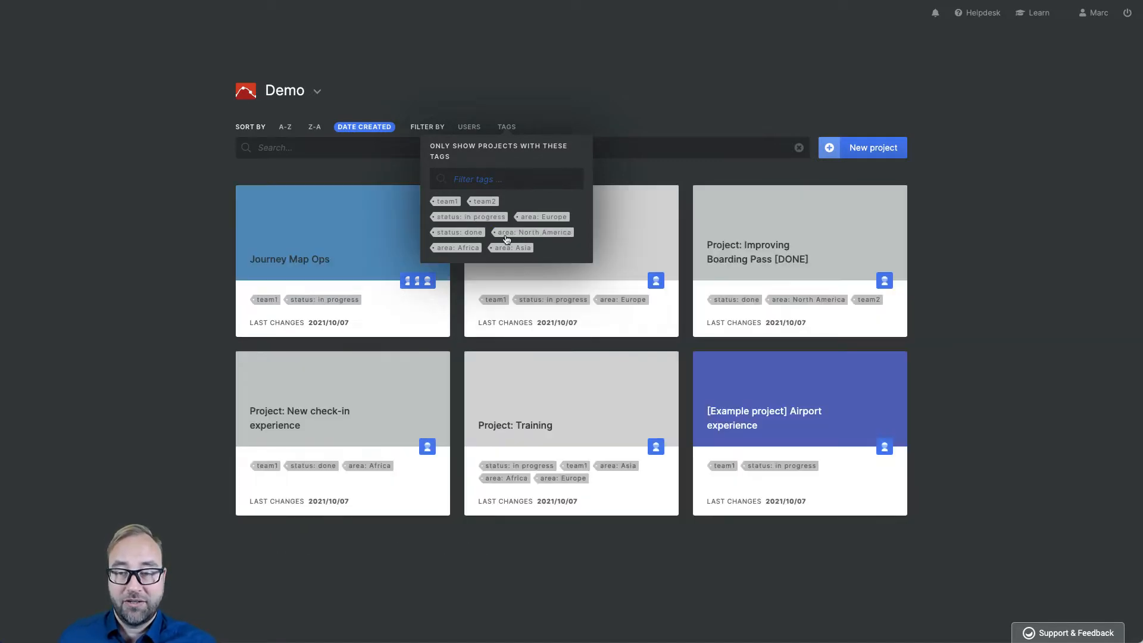
left_click(567, 117)
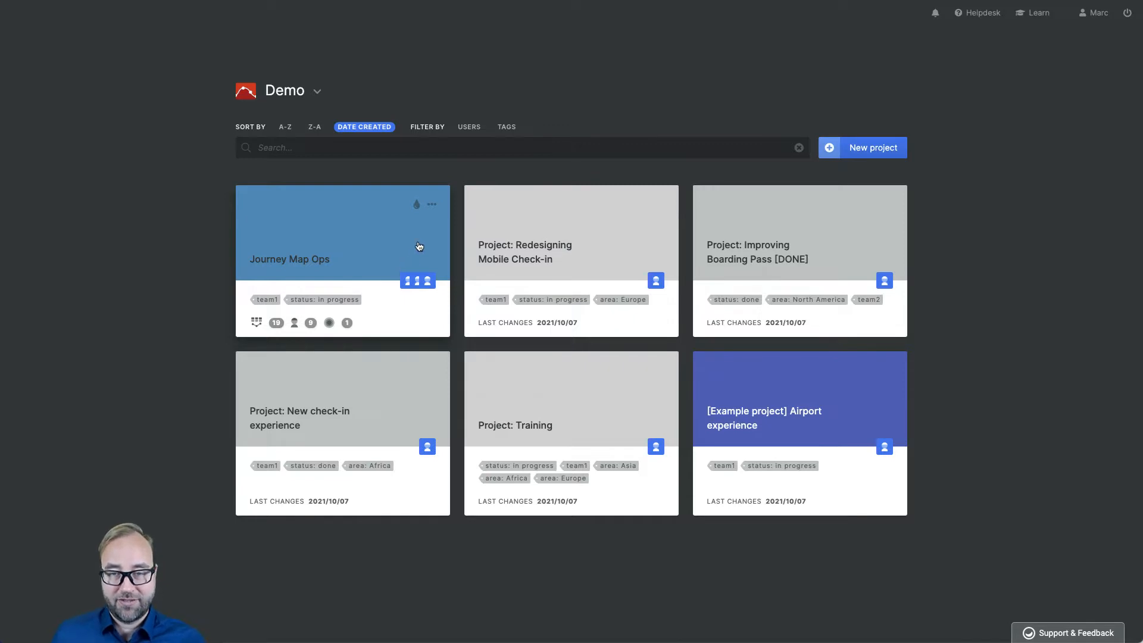
Look at the color choices for the Journey Map Ops project card without changing its color
left_click(417, 205)
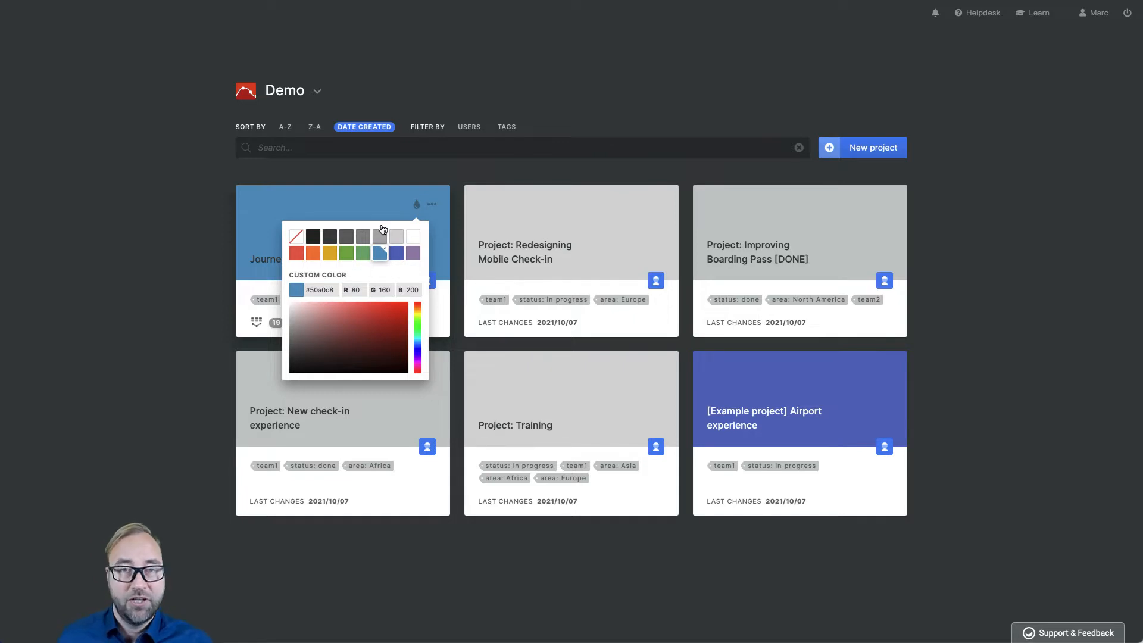
left_click(433, 206)
left_click(433, 206)
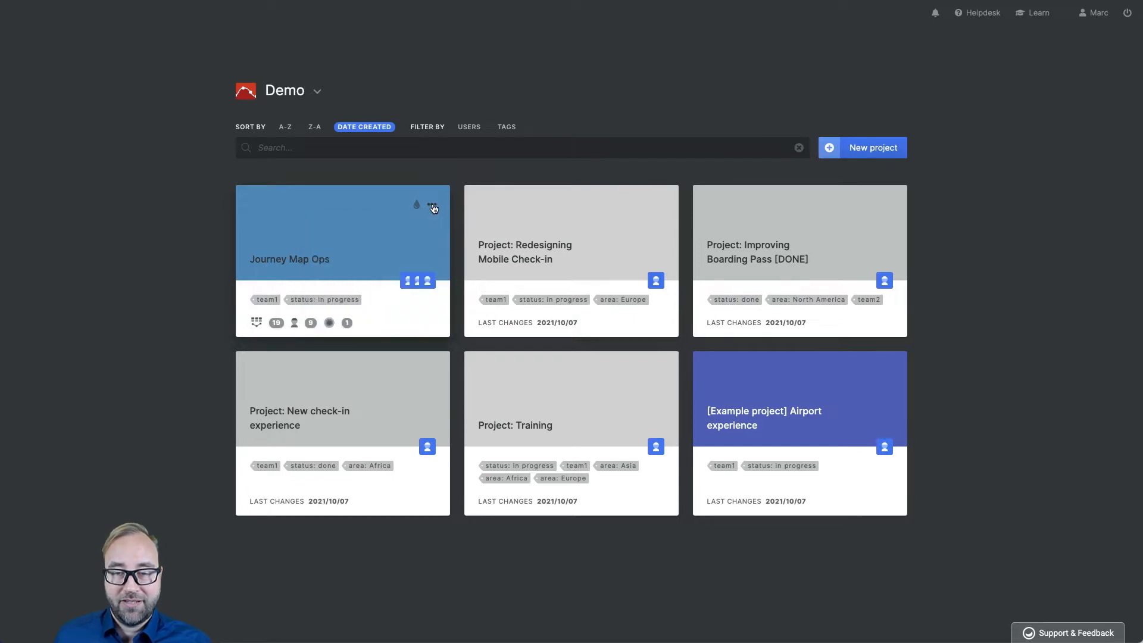
Archive the Journey Map Ops project
left_click(432, 205)
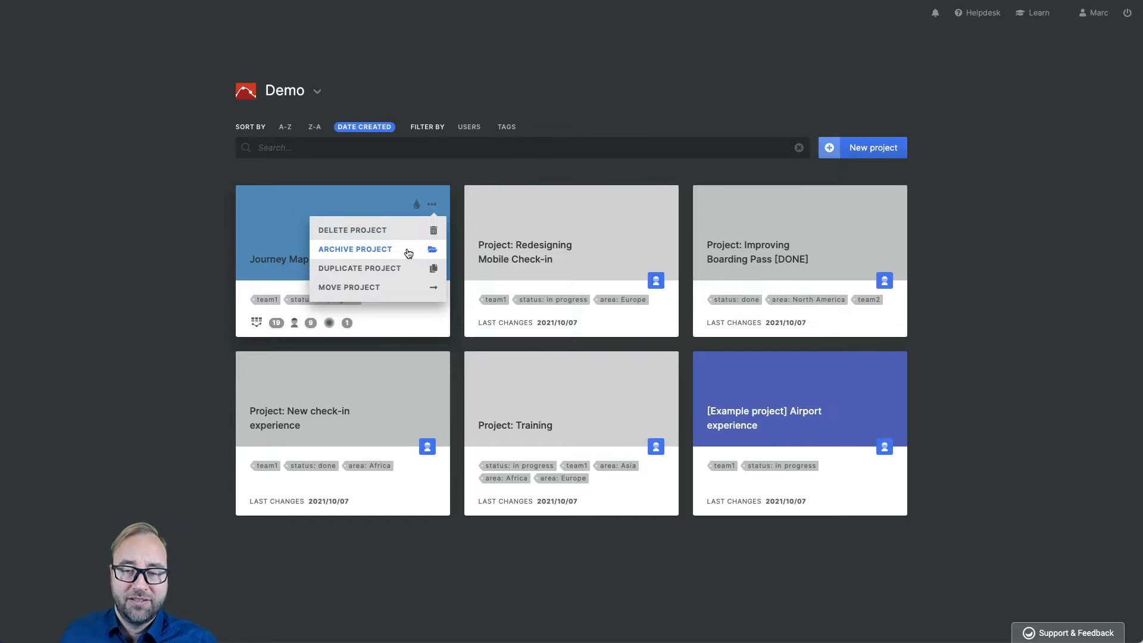
left_click(407, 249)
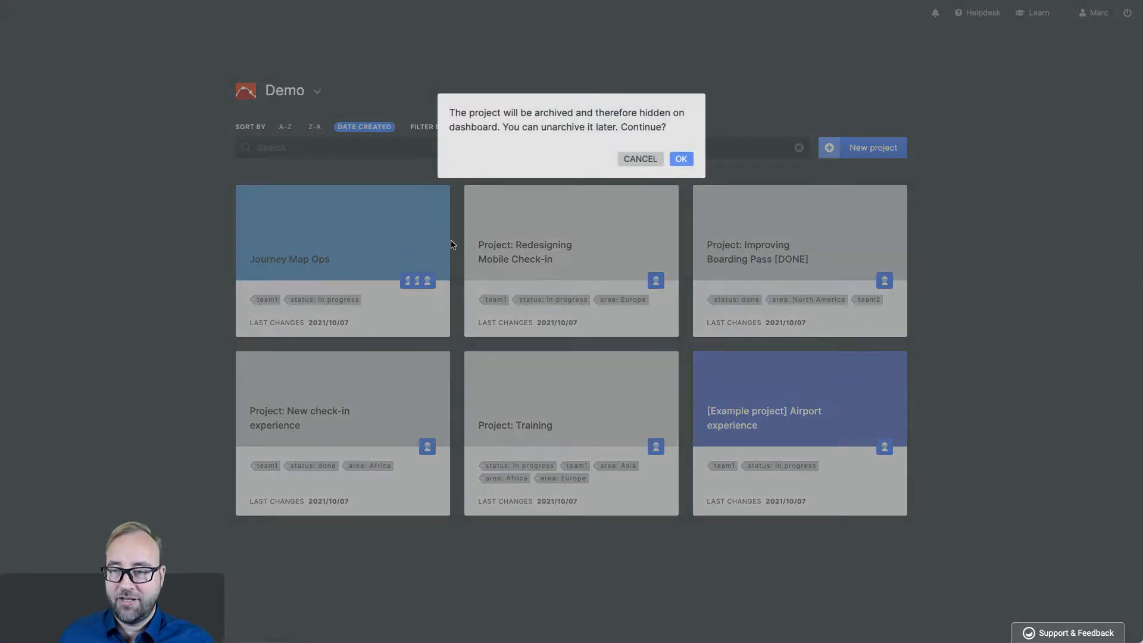
left_click(681, 159)
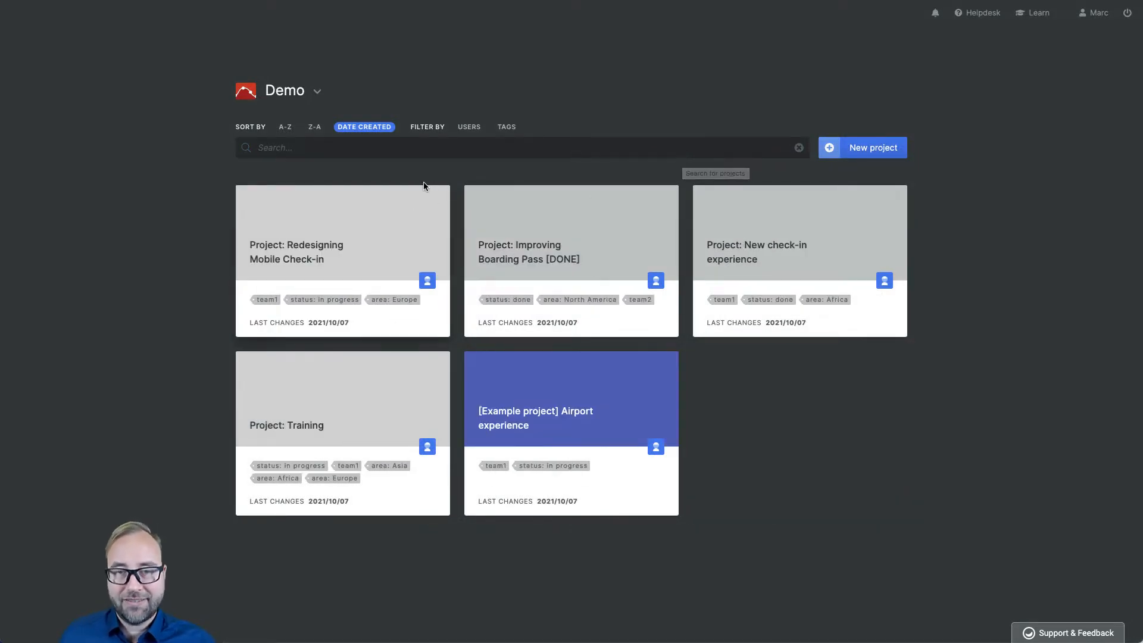
Unarchive the Journey Map Ops project from Demo's archived projects and return to the active projects
left_click(284, 92)
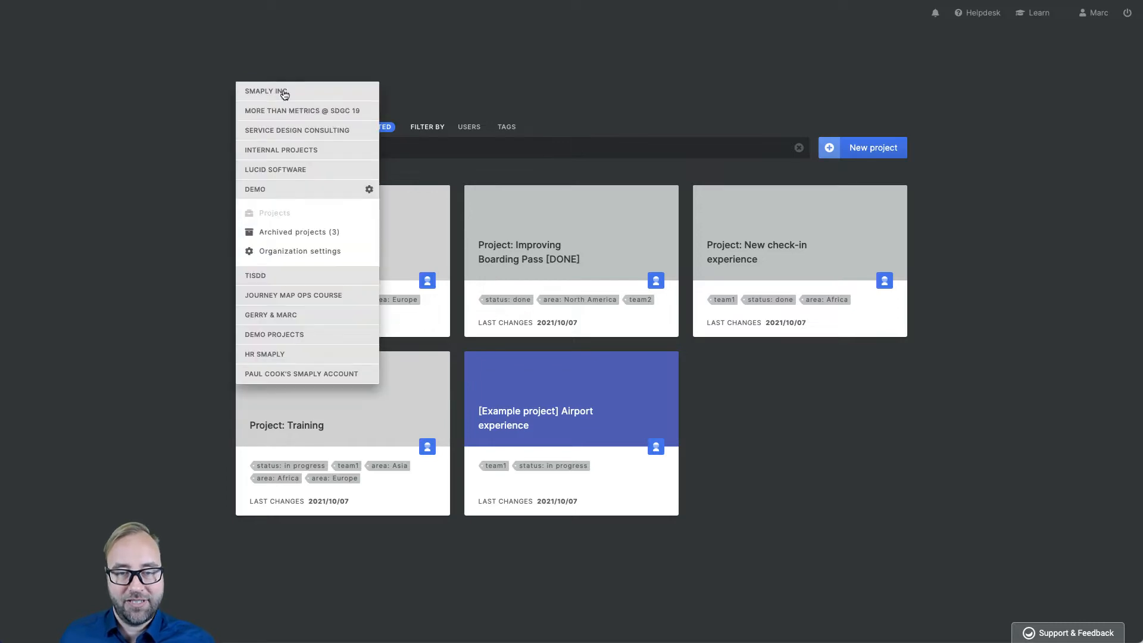
left_click(306, 233)
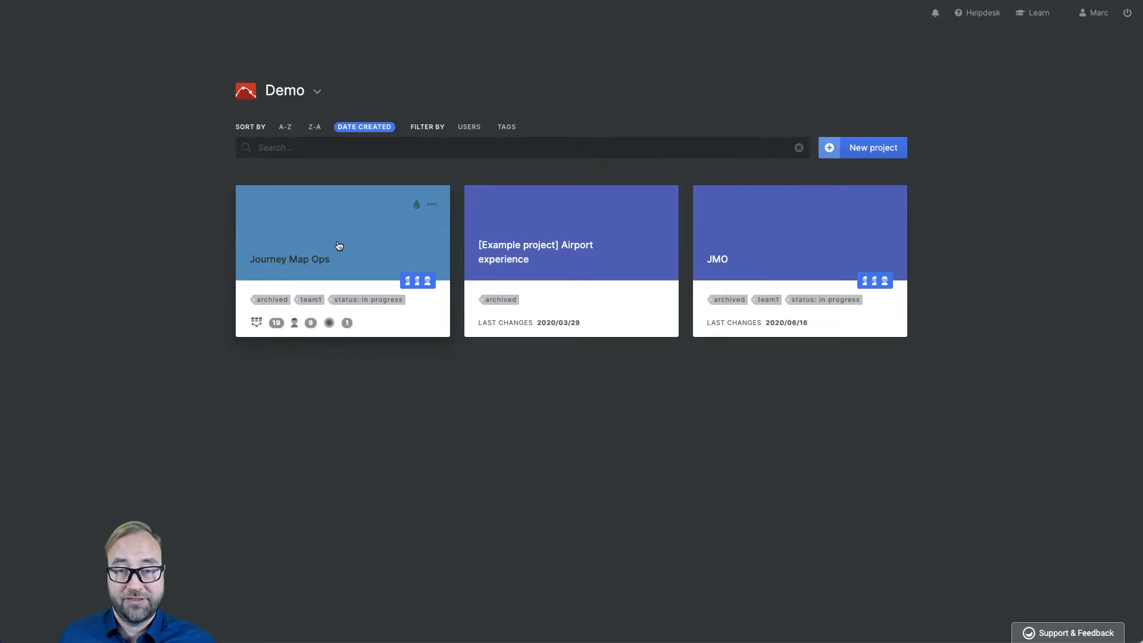
left_click(431, 204)
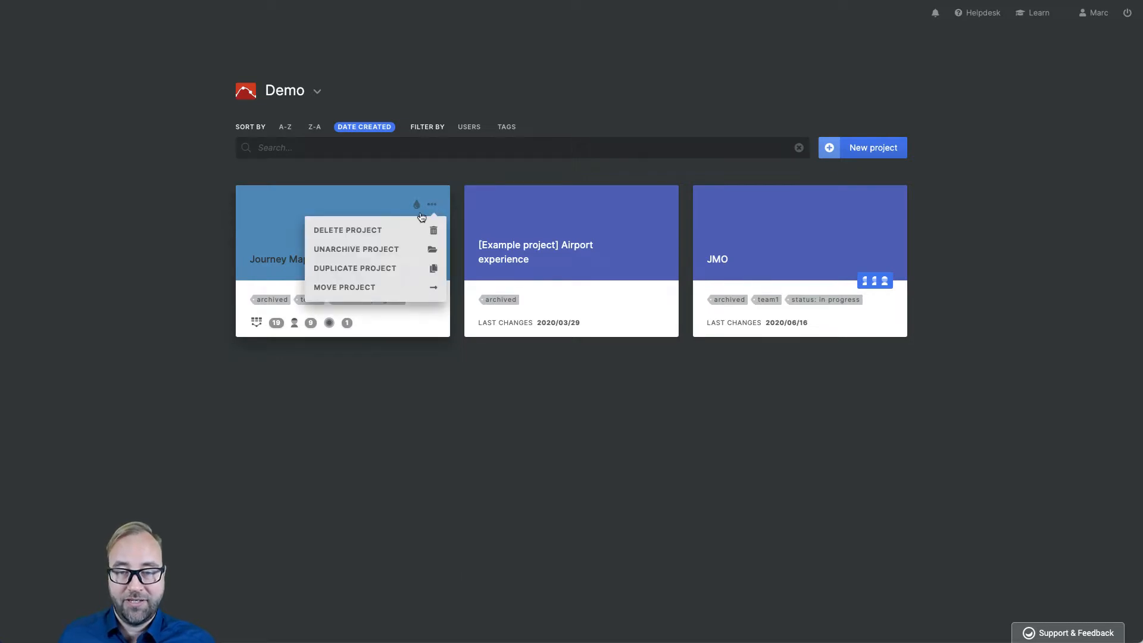
left_click(367, 250)
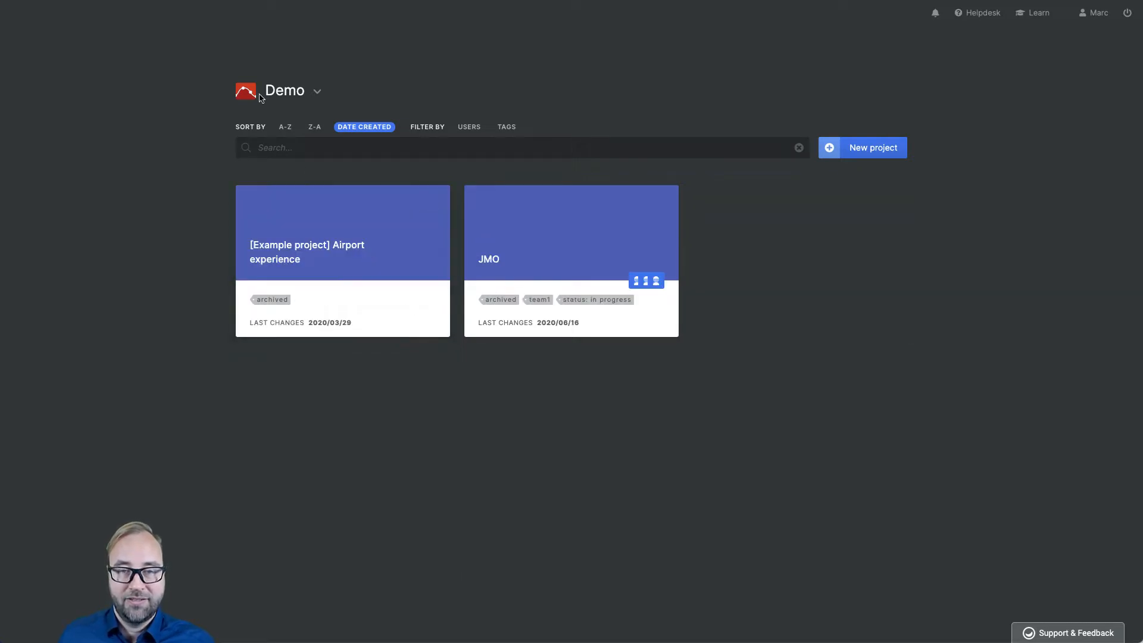
left_click(286, 91)
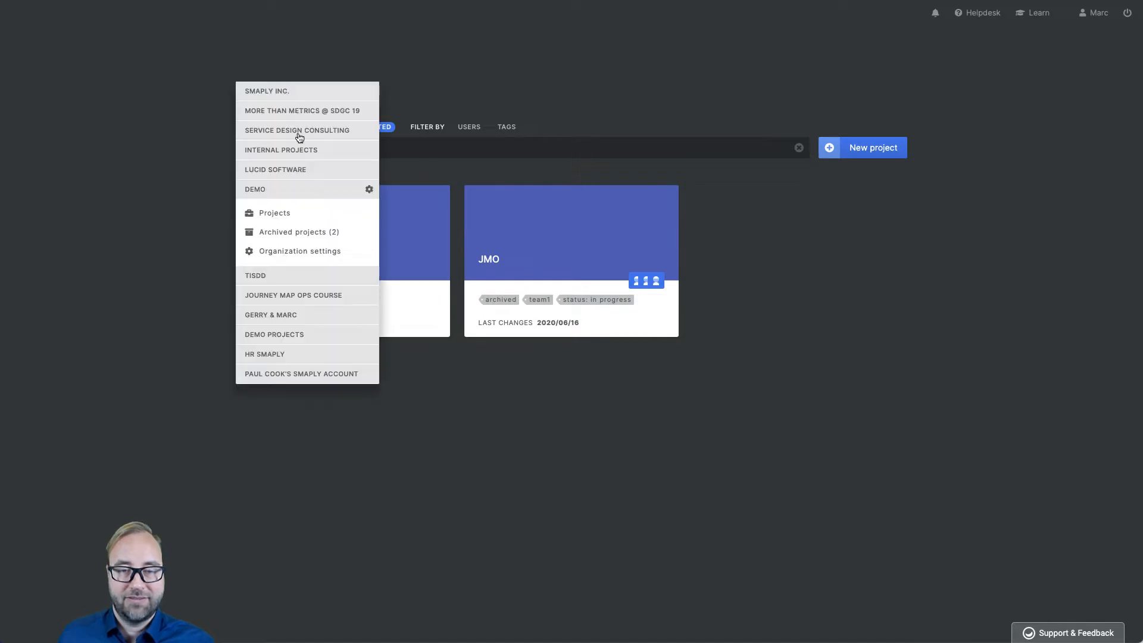
left_click(281, 213)
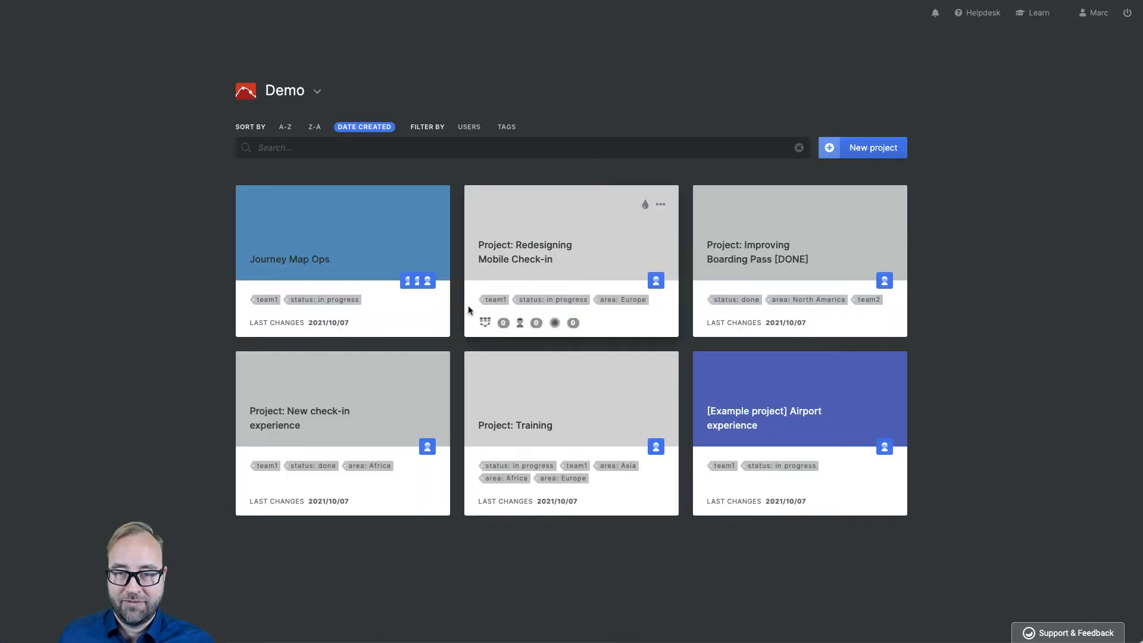
Open the project overview of "[Example project] Airport experience" from the Demo dashboard
left_click(432, 204)
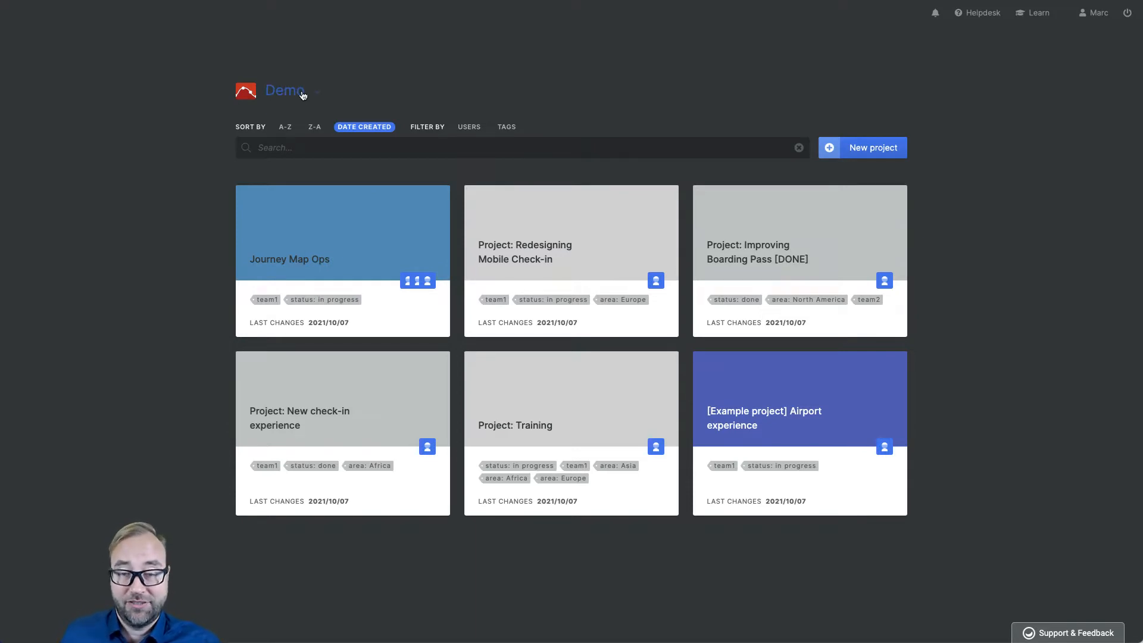
mouse_move(346, 203)
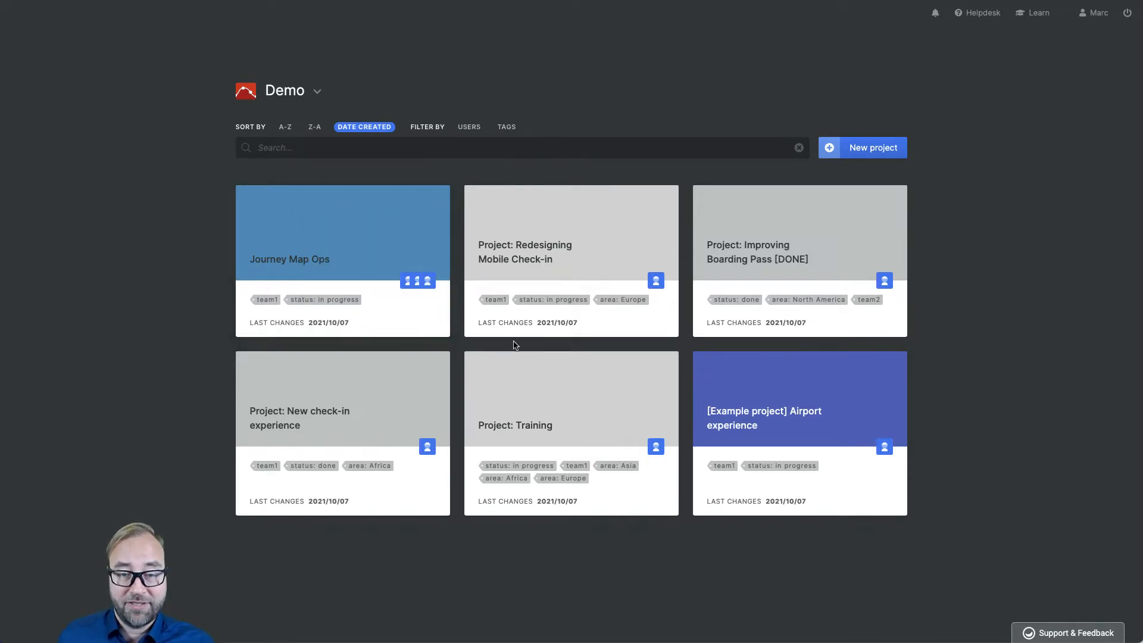
mouse_move(391, 320)
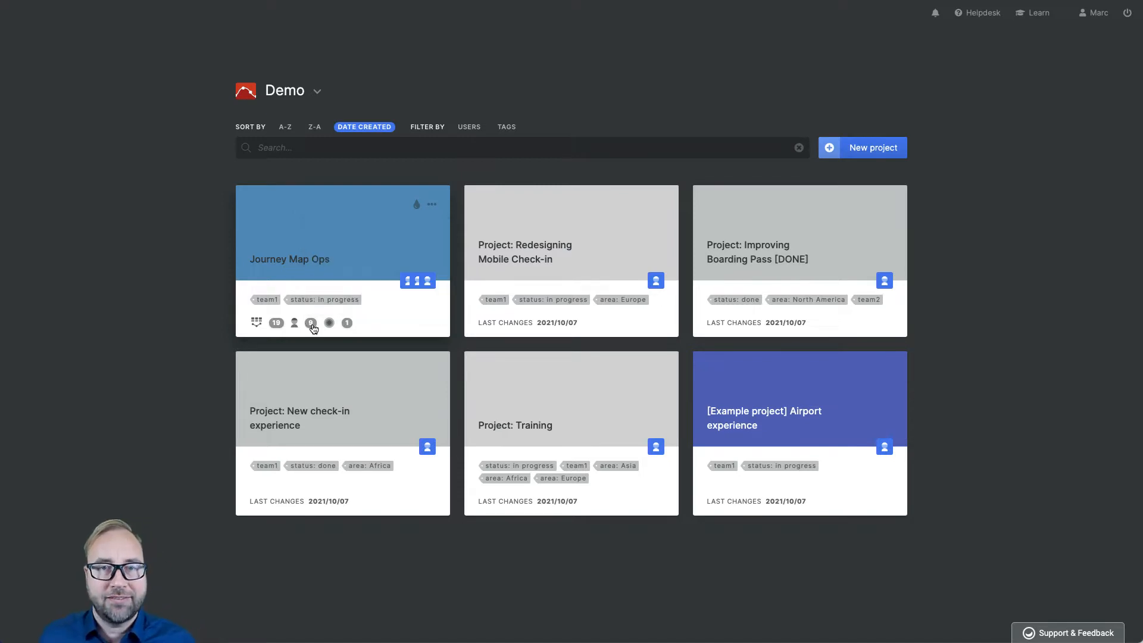
left_click(340, 227)
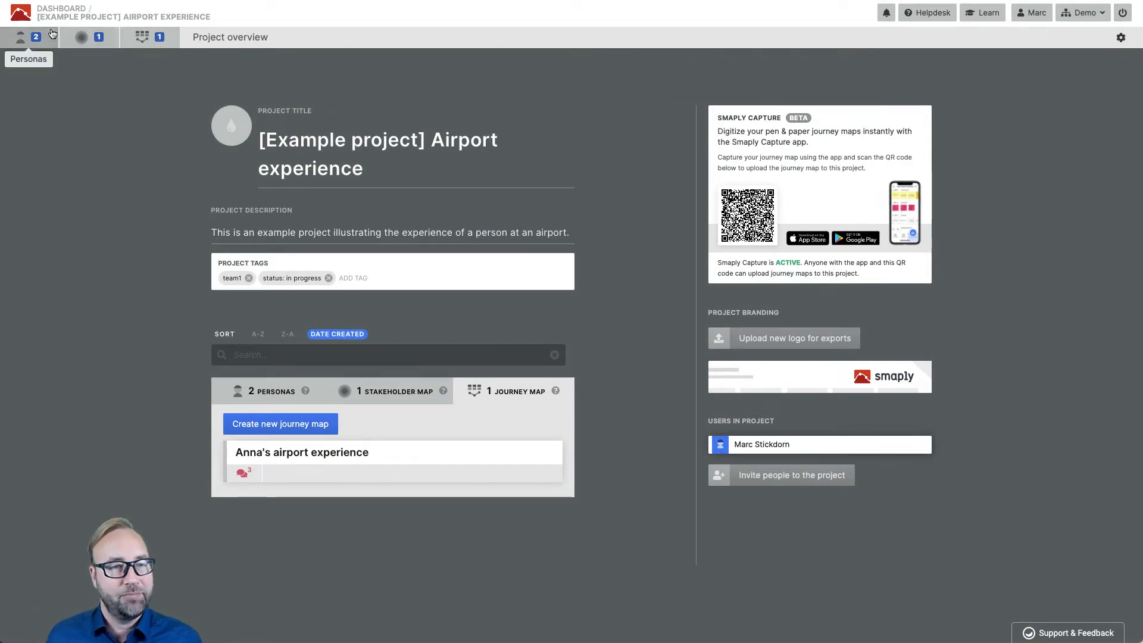
Look through the project's lists of personas, stakeholder maps and journey maps
left_click(30, 39)
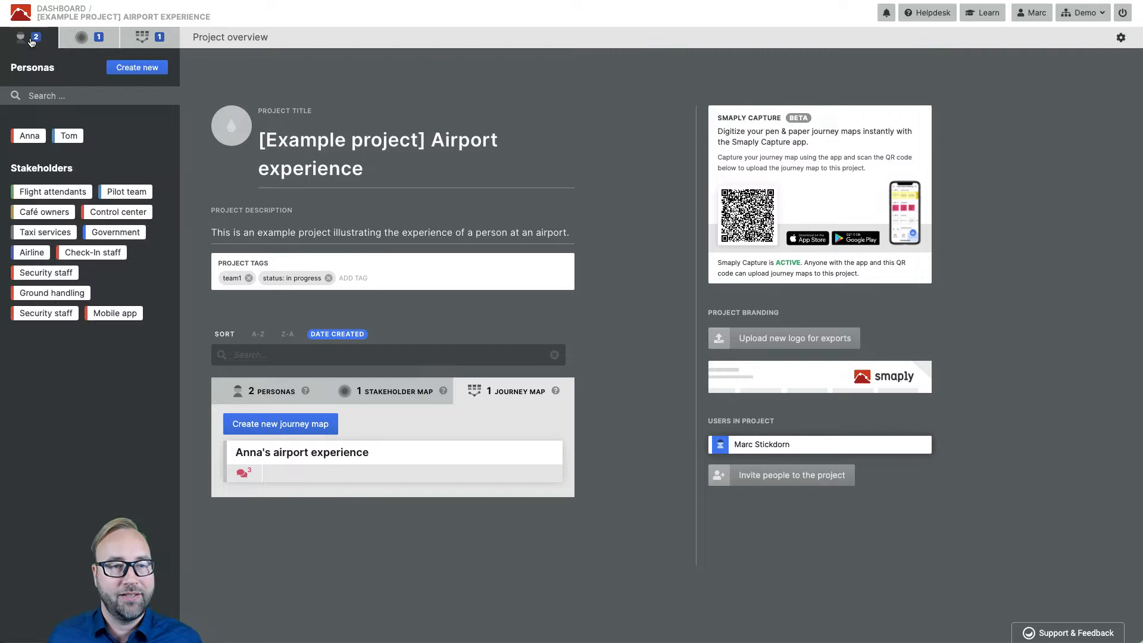
left_click(84, 38)
left_click(142, 39)
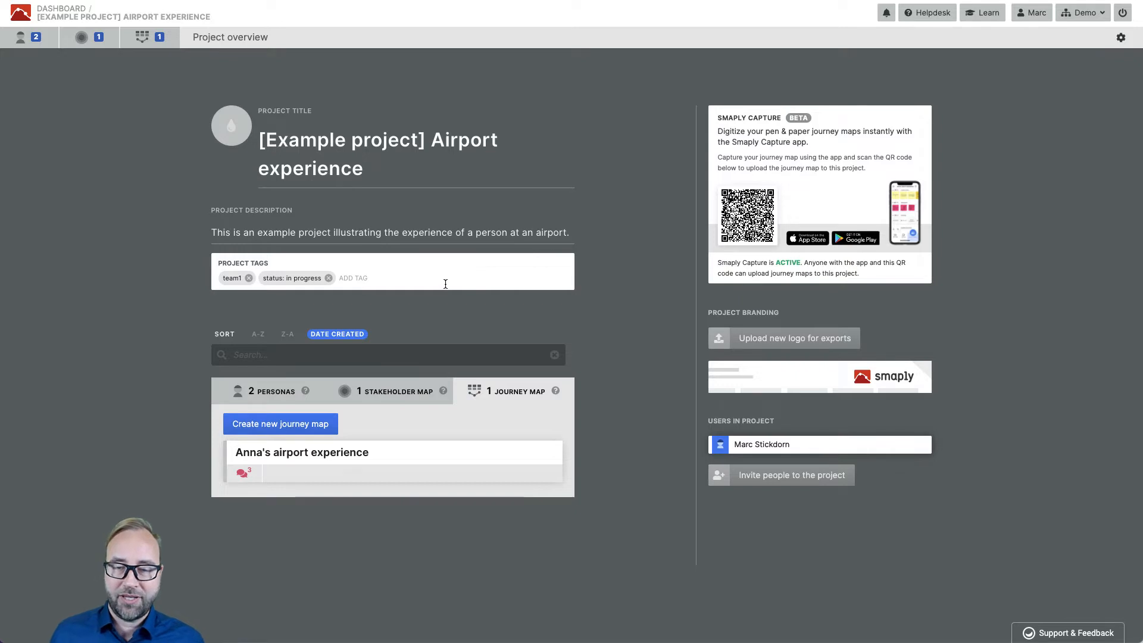
Create the tag "new ones" on the project, and delete that tag from all projects
left_click(377, 279)
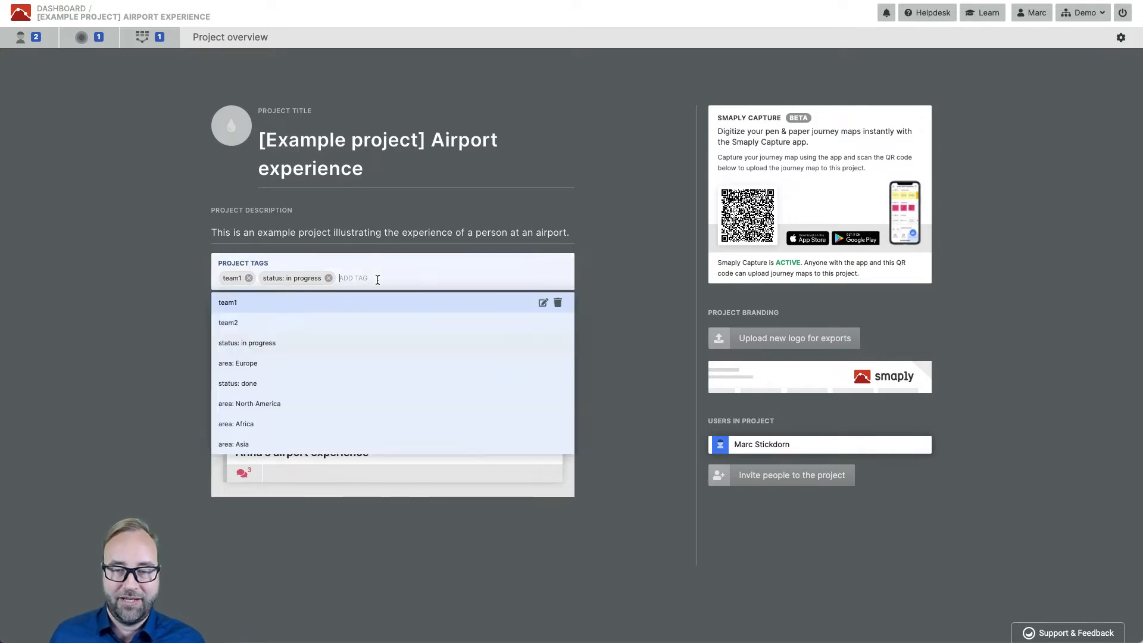
type("new one")
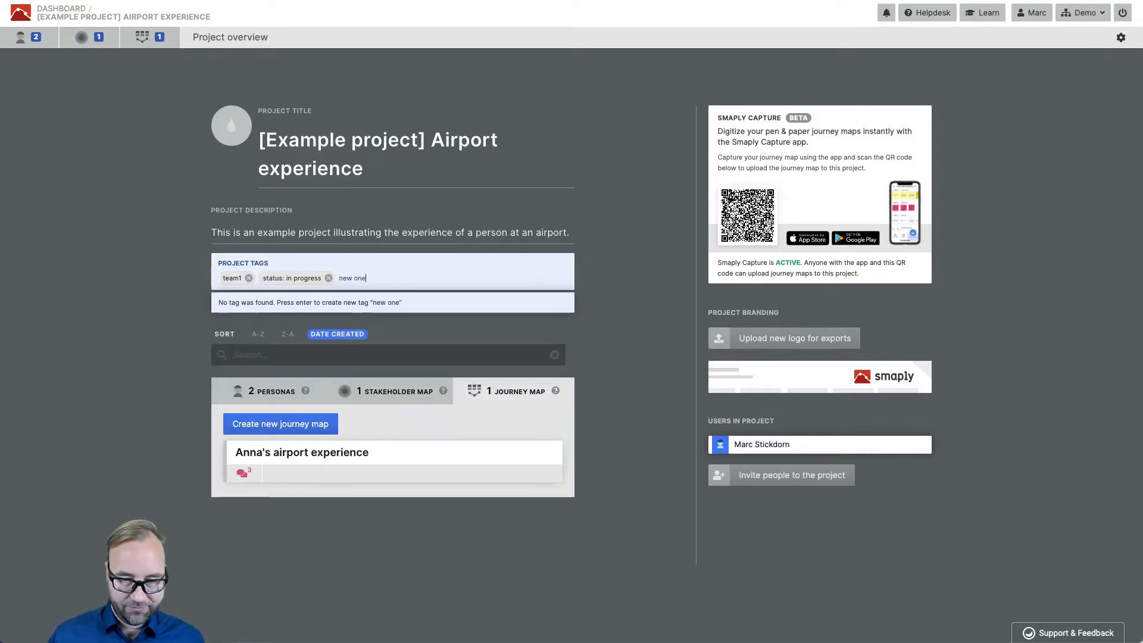
type("s")
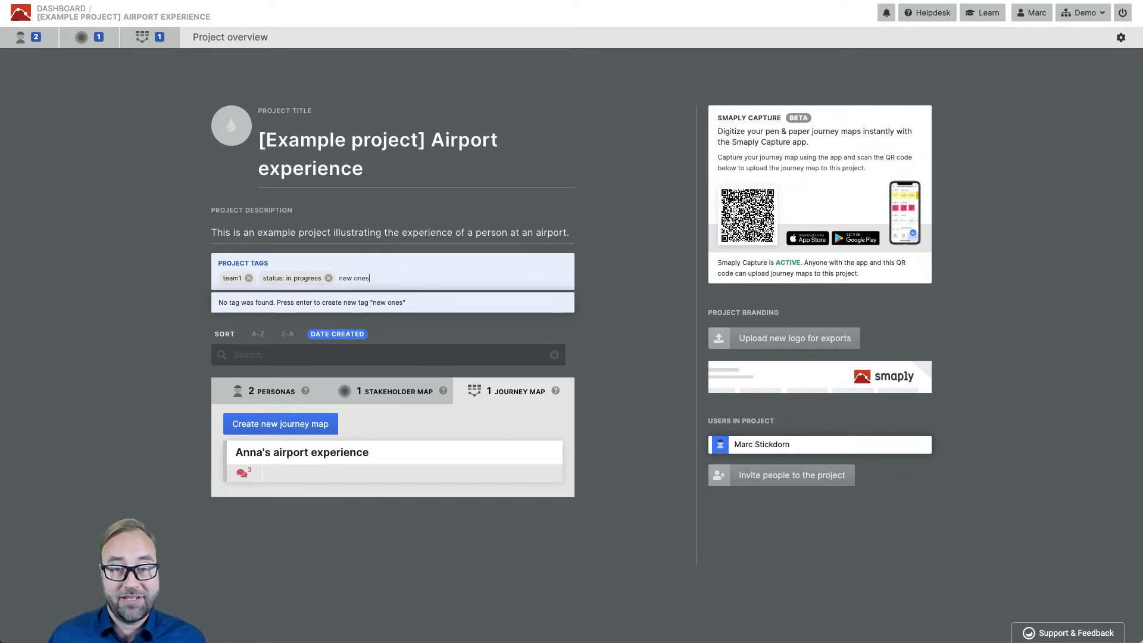
key("Return")
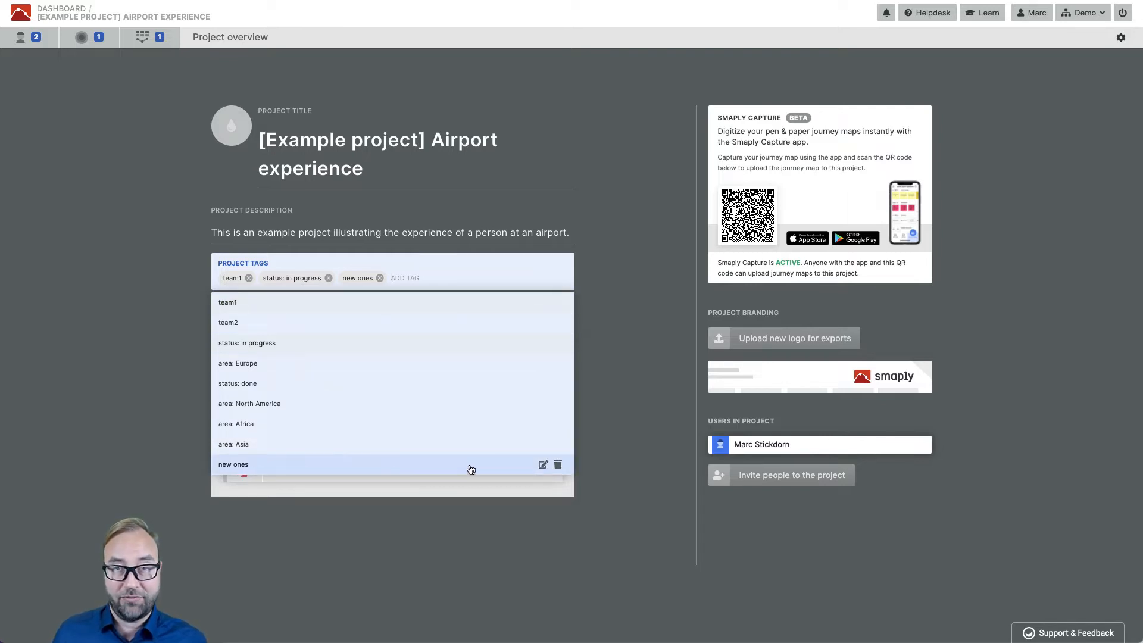
left_click(558, 465)
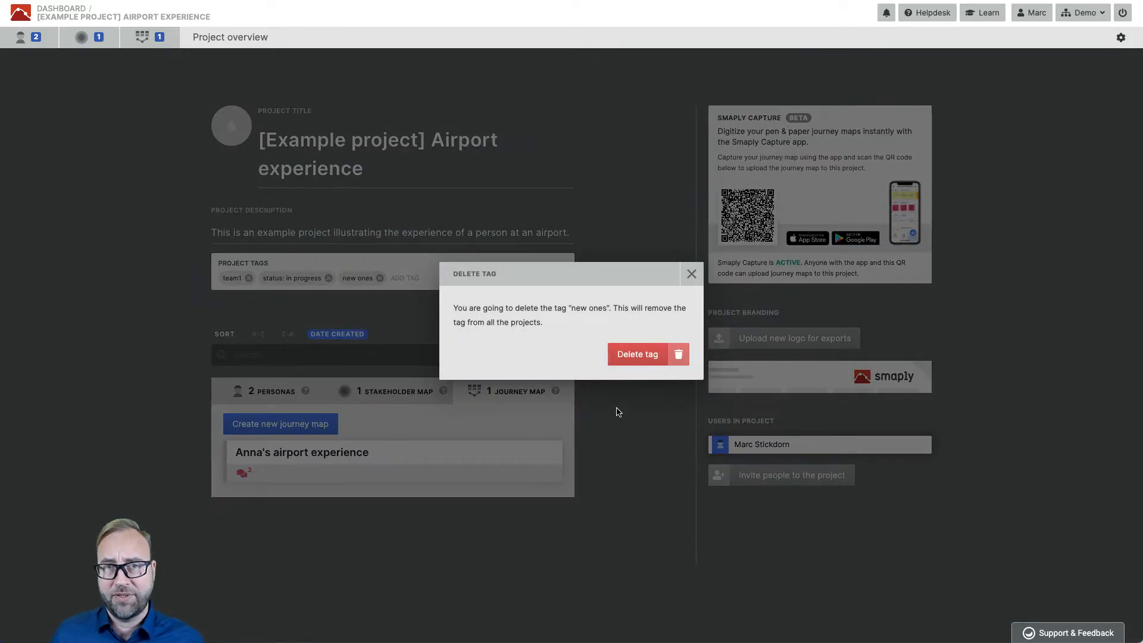
left_click(630, 363)
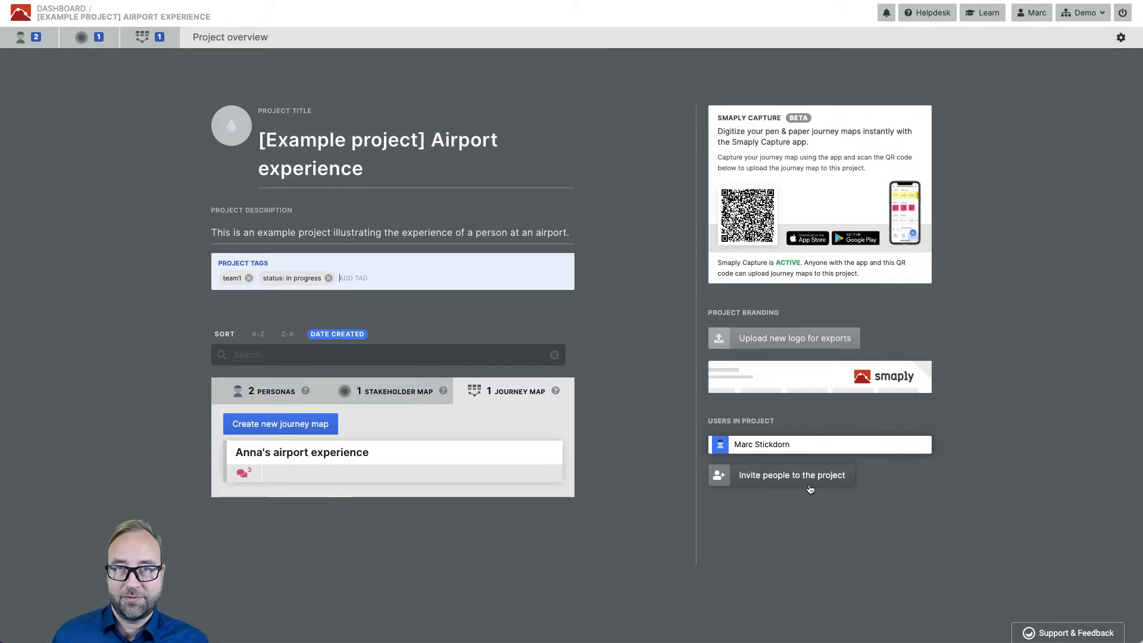
Review the people available to invite to the project, and close the sharing settings without inviting anyone
left_click(768, 476)
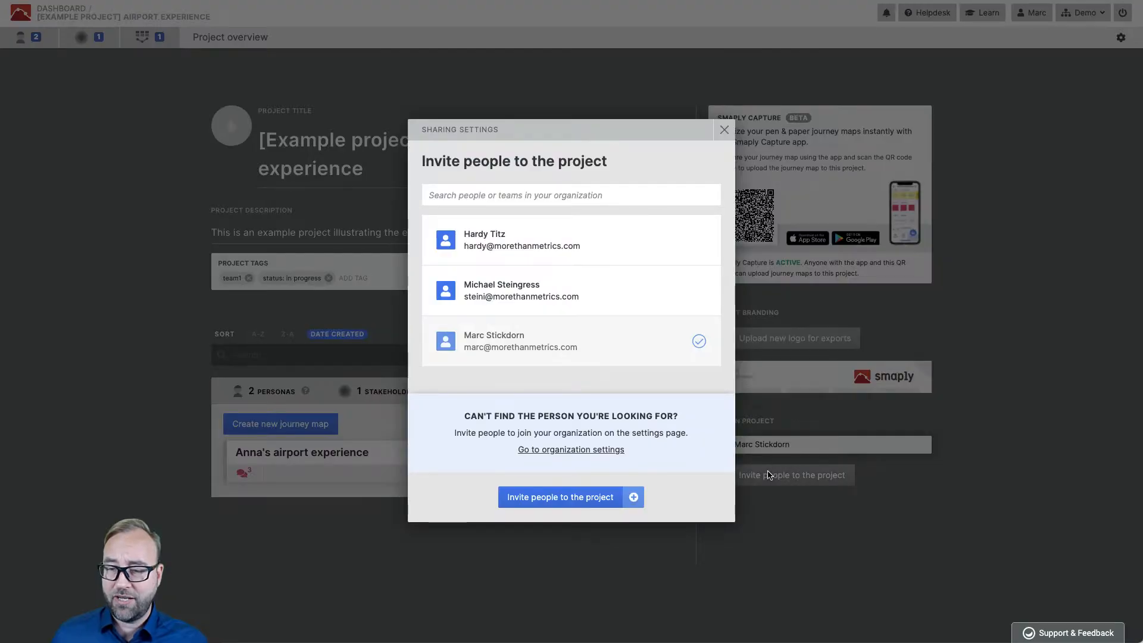
left_click(535, 228)
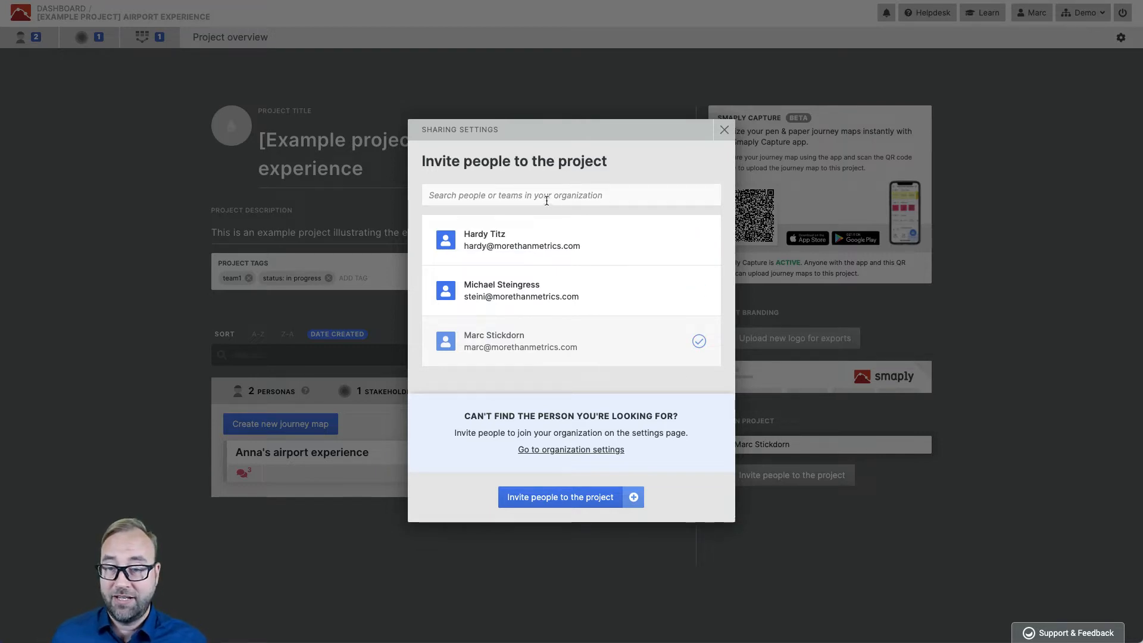
left_click(680, 293)
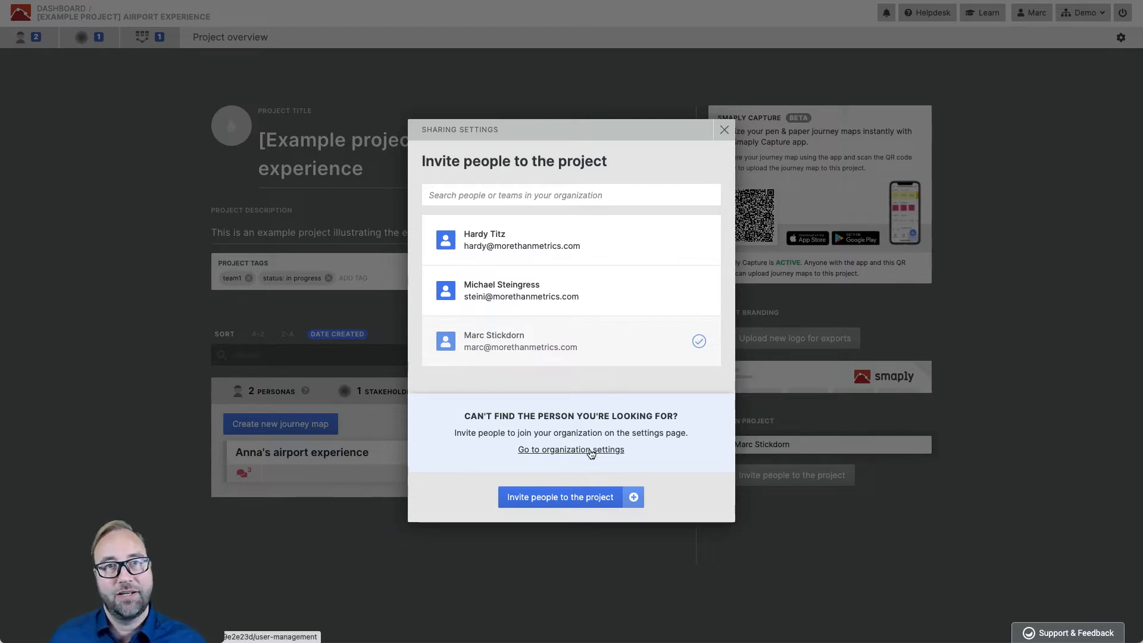
left_click(725, 129)
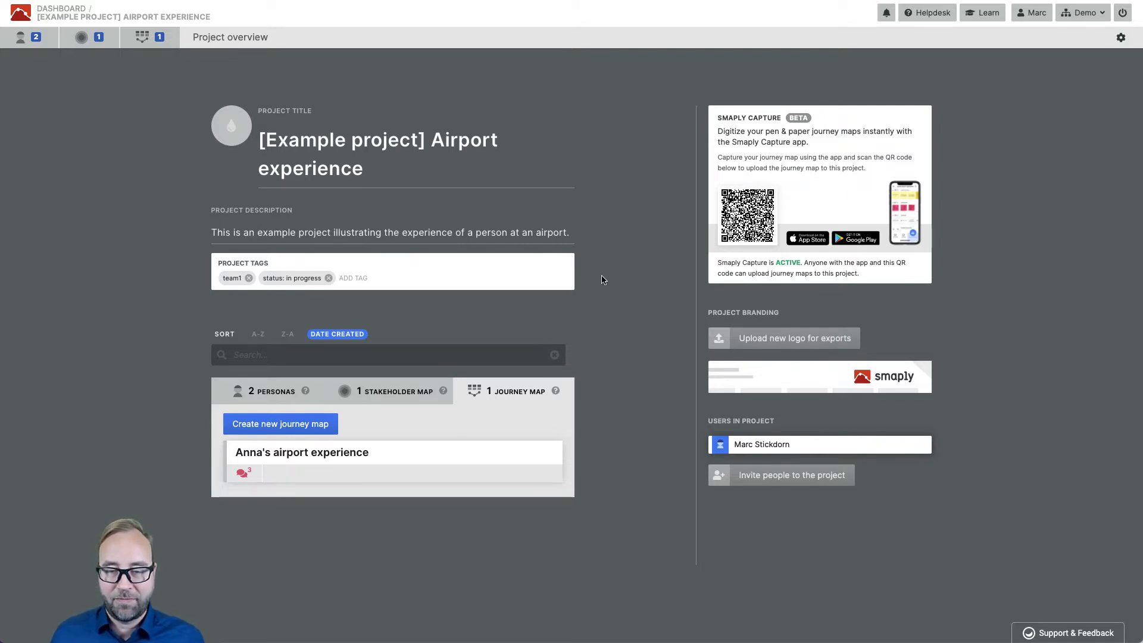
Review the project's persona and journey map lists with the journey maps explanation, and open the project settings
left_click(264, 396)
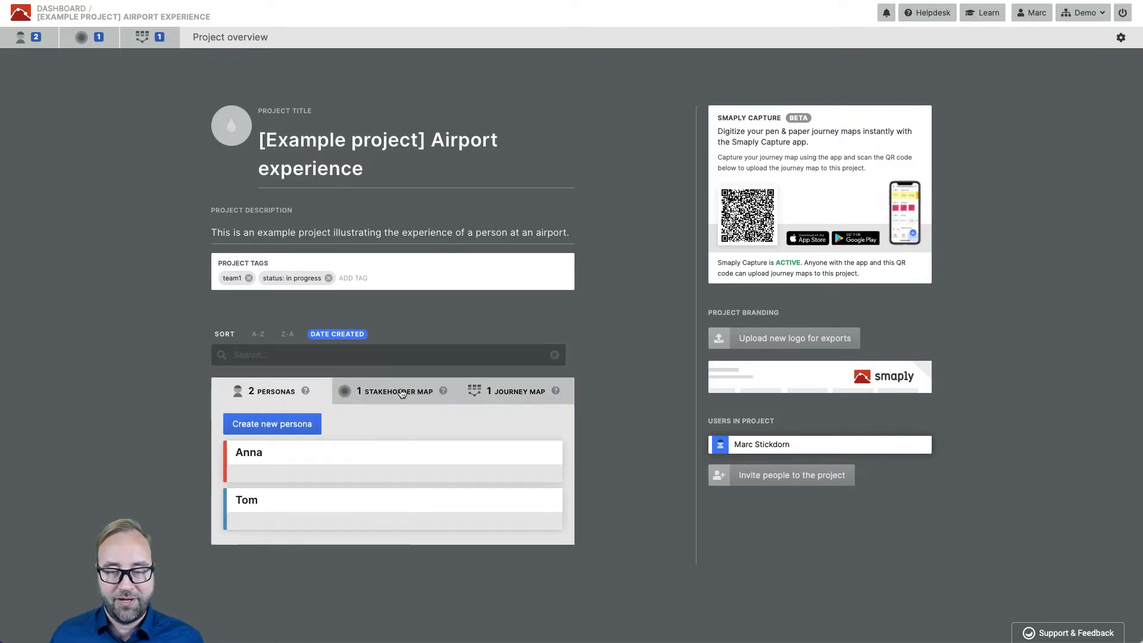
mouse_move(306, 397)
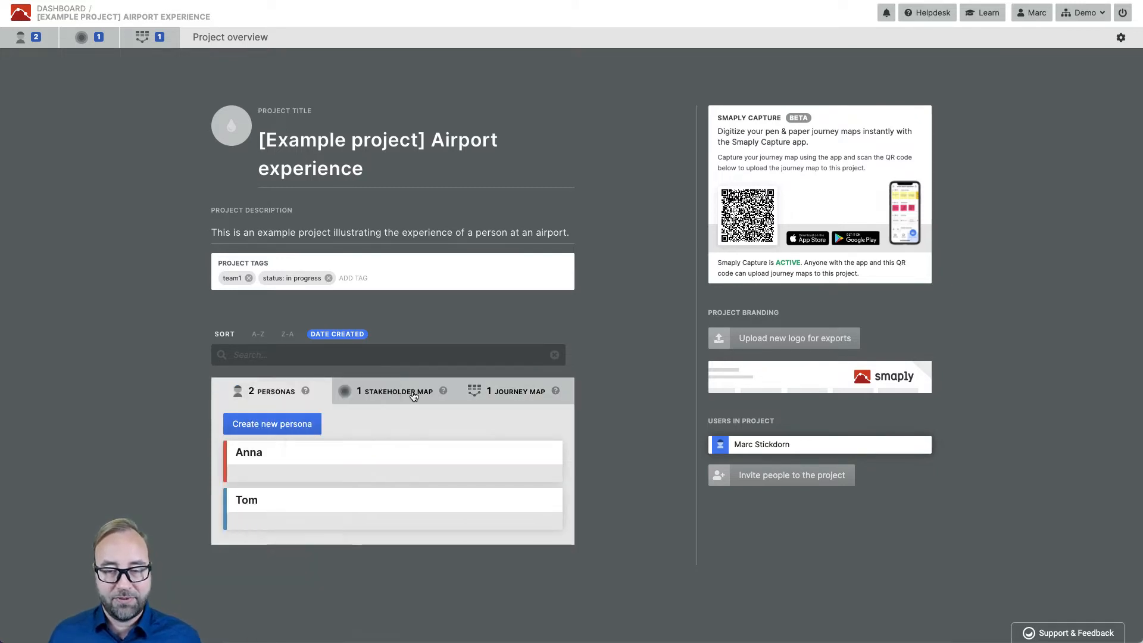
mouse_move(558, 395)
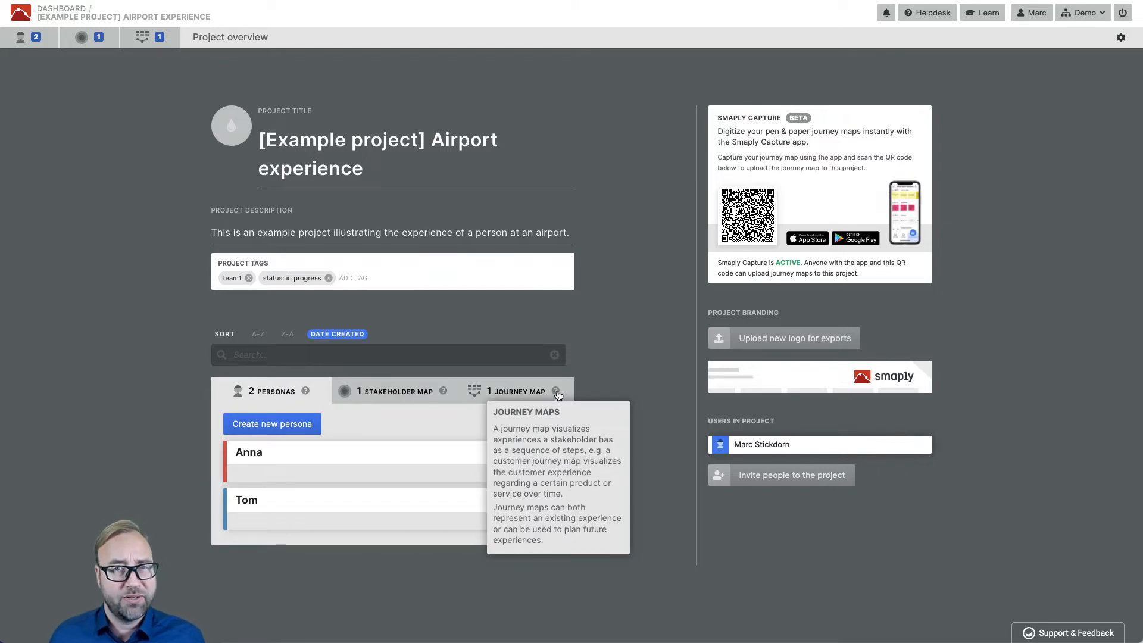
left_click(493, 396)
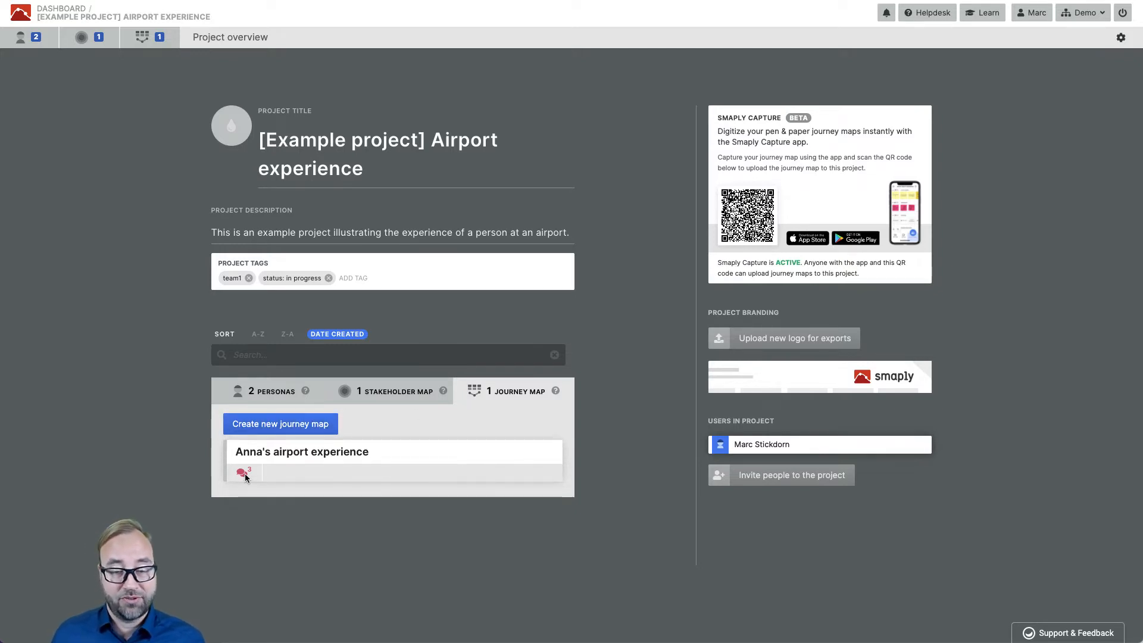
mouse_move(385, 474)
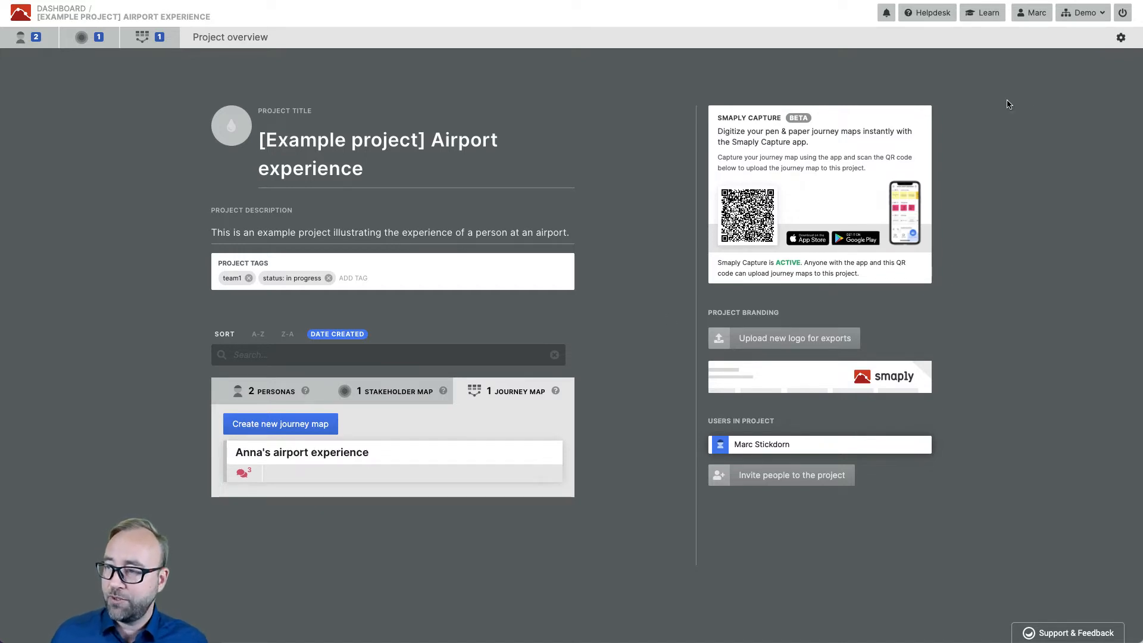
left_click(1120, 41)
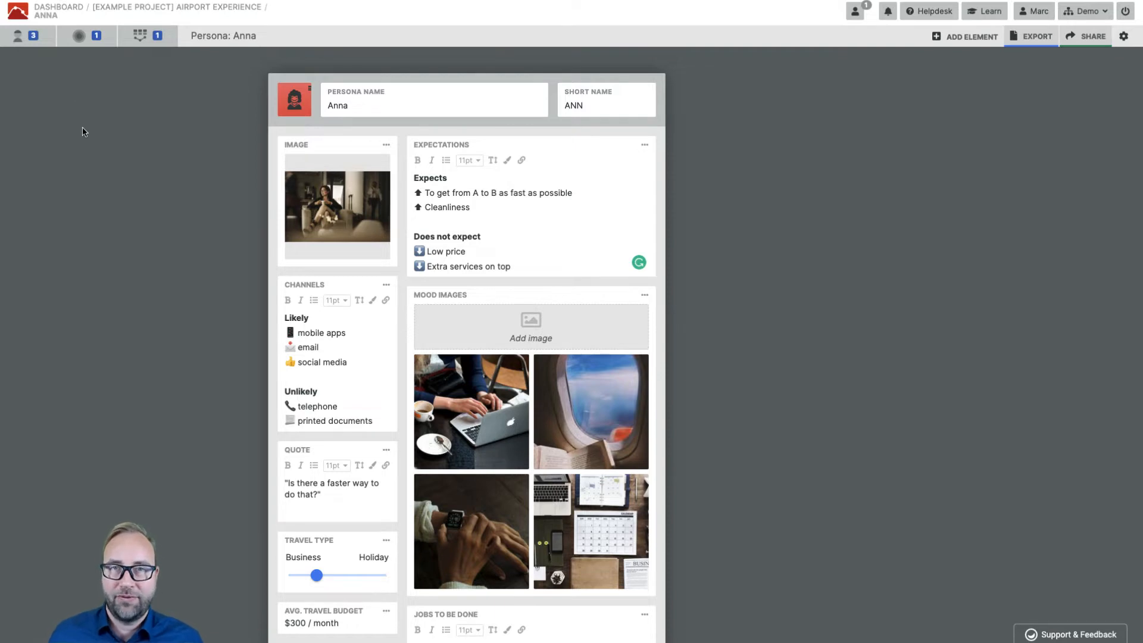
Browse the serious and custom icon options for the persona's avatar, and close the avatar picker
left_click(306, 99)
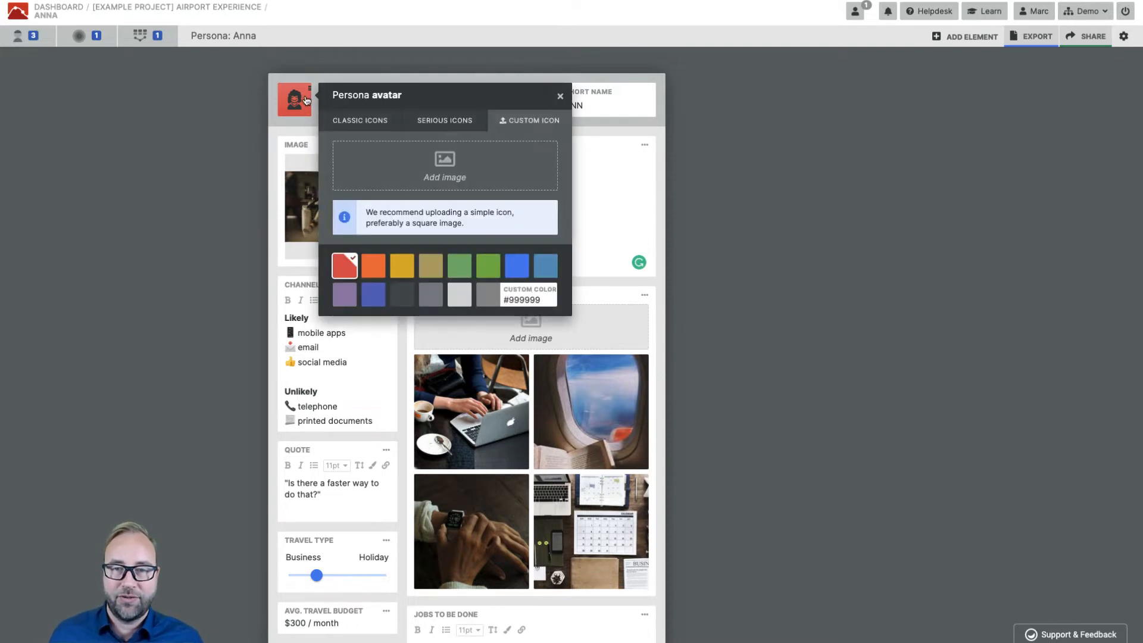
left_click(447, 120)
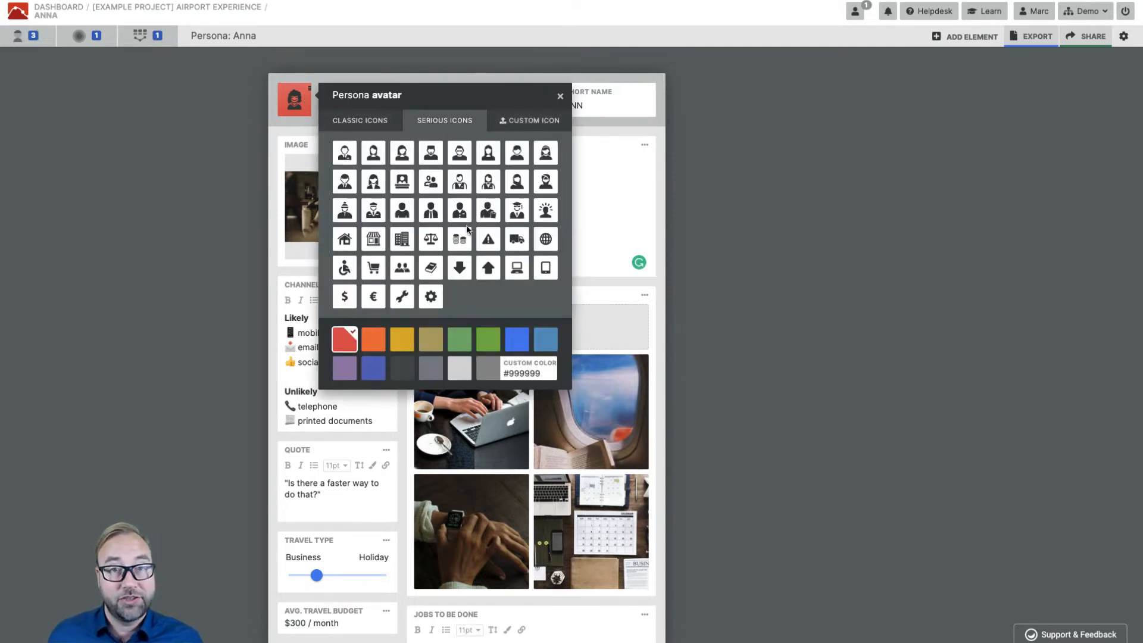
left_click(534, 122)
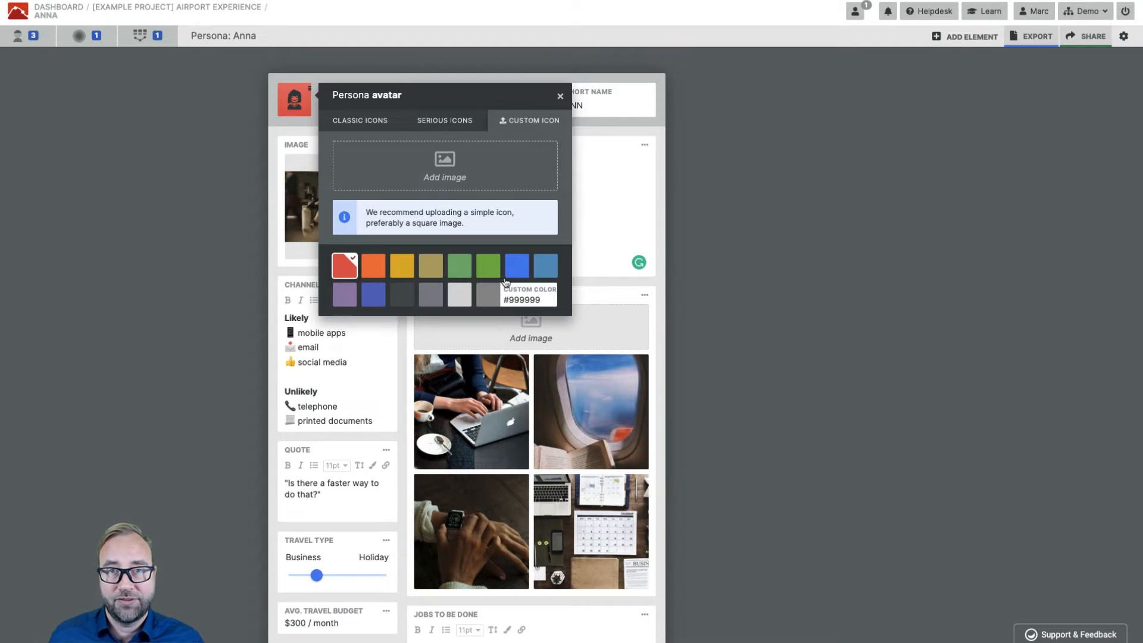
left_click(561, 97)
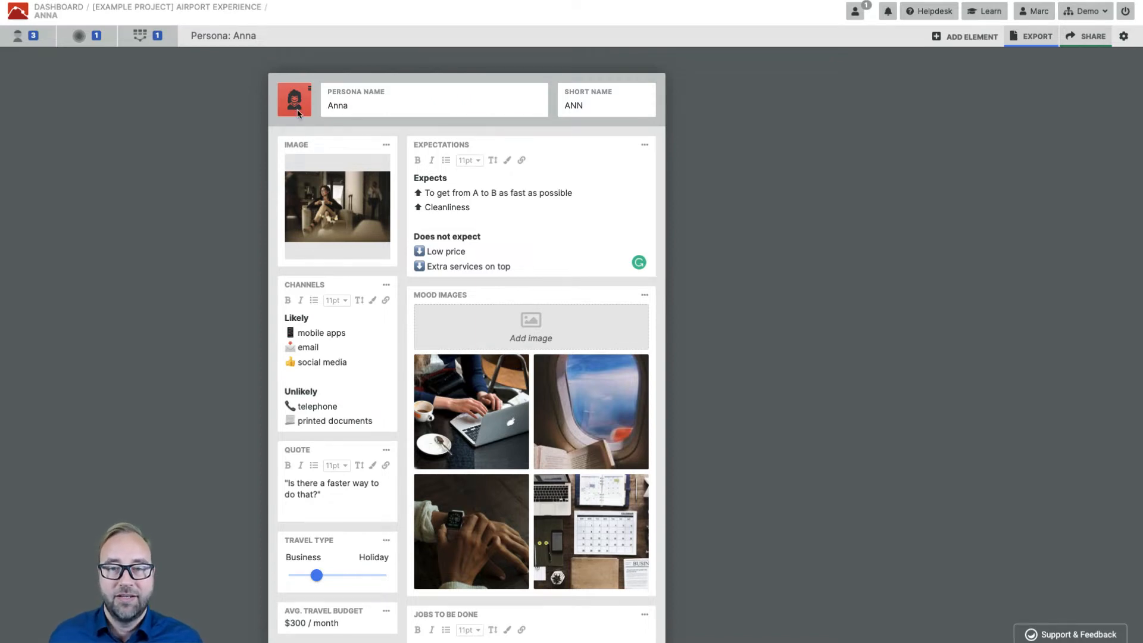
Inspect the persona's name and short name fields, and view the element types that can be added to the persona
left_click(372, 106)
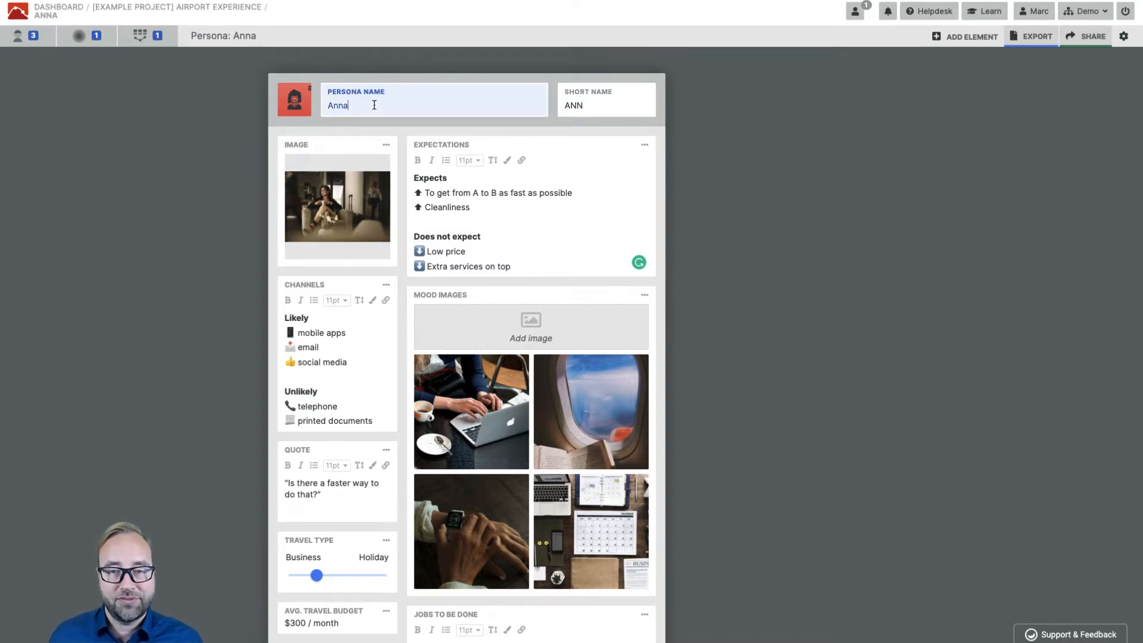
left_click(585, 106)
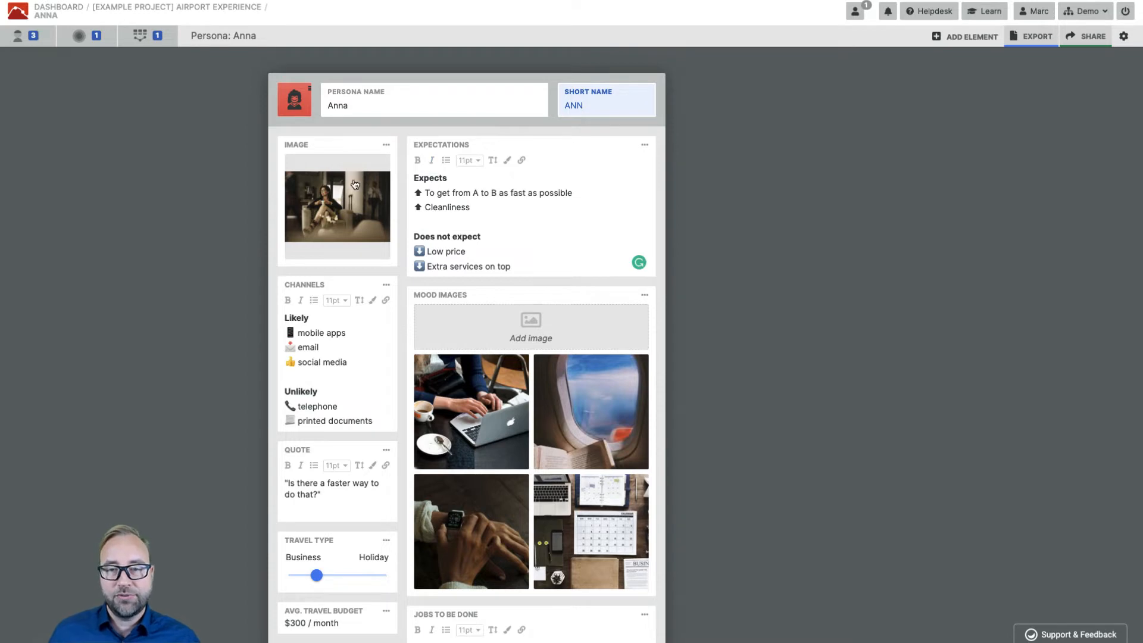
left_click(964, 40)
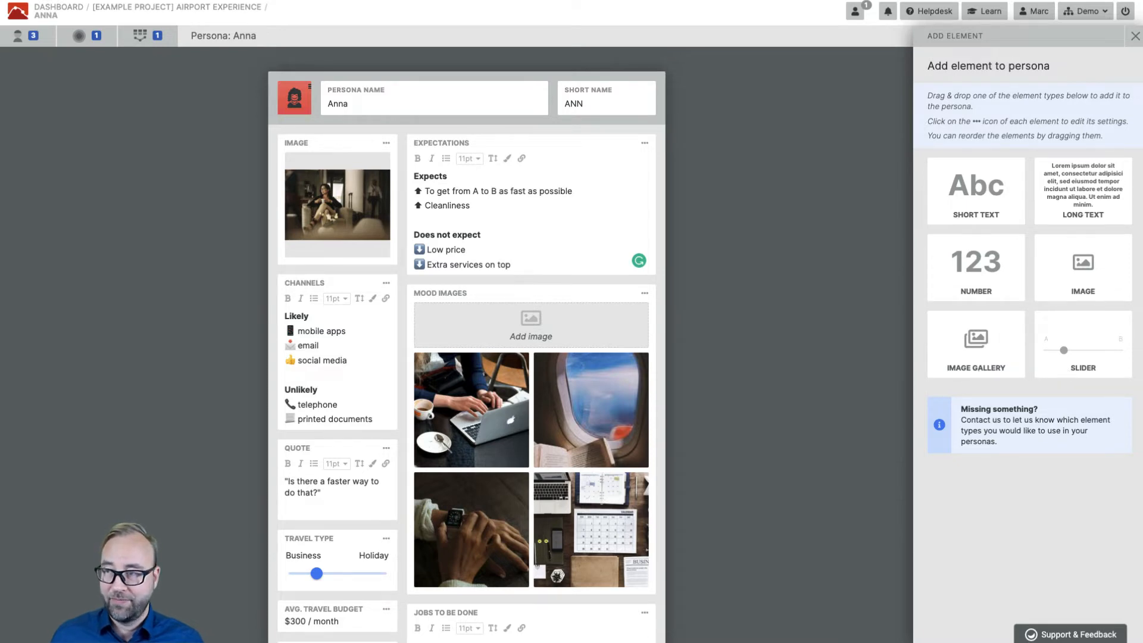
left_click(1135, 36)
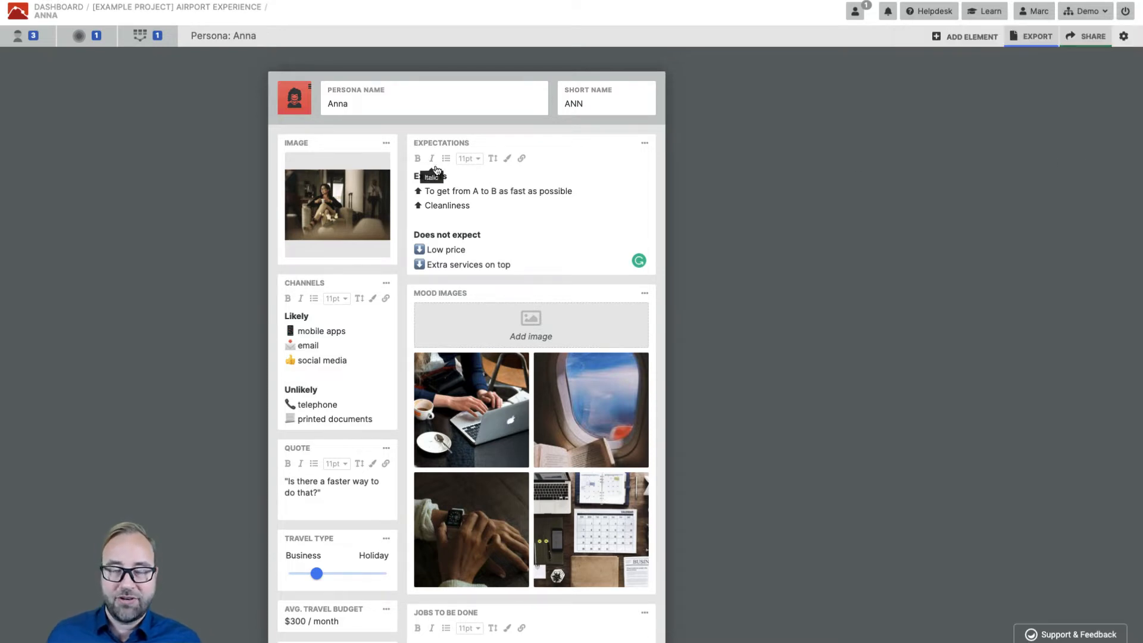
Try moving the Expectations element within the persona, and open its title for editing
mouse_move(506, 143)
left_mouse_down()
mouse_move(281, 148)
mouse_move(282, 238)
mouse_move(551, 143)
mouse_move(505, 127)
left_mouse_up()
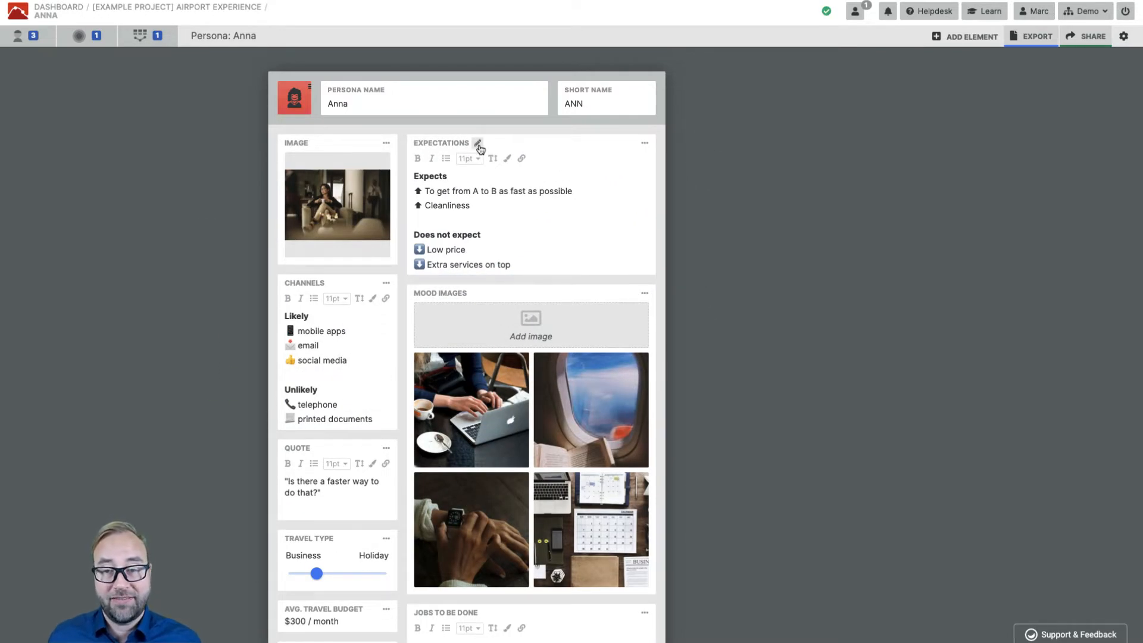
left_click(455, 144)
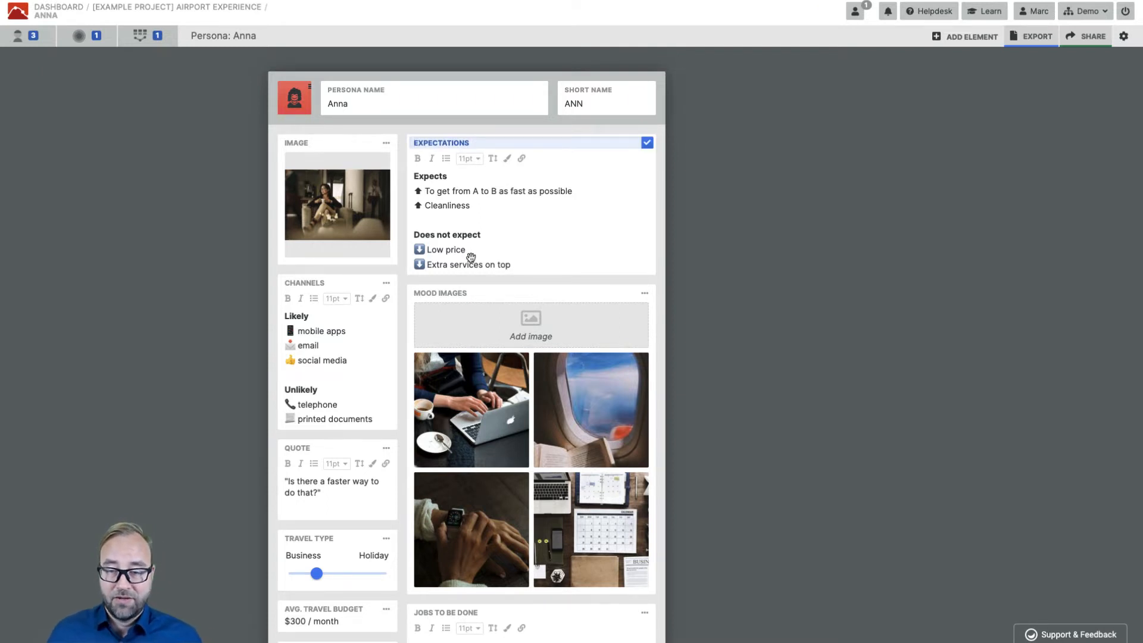
Shift the persona's Travel Type slider slightly toward Holiday
scroll(466, 259, "down", 3)
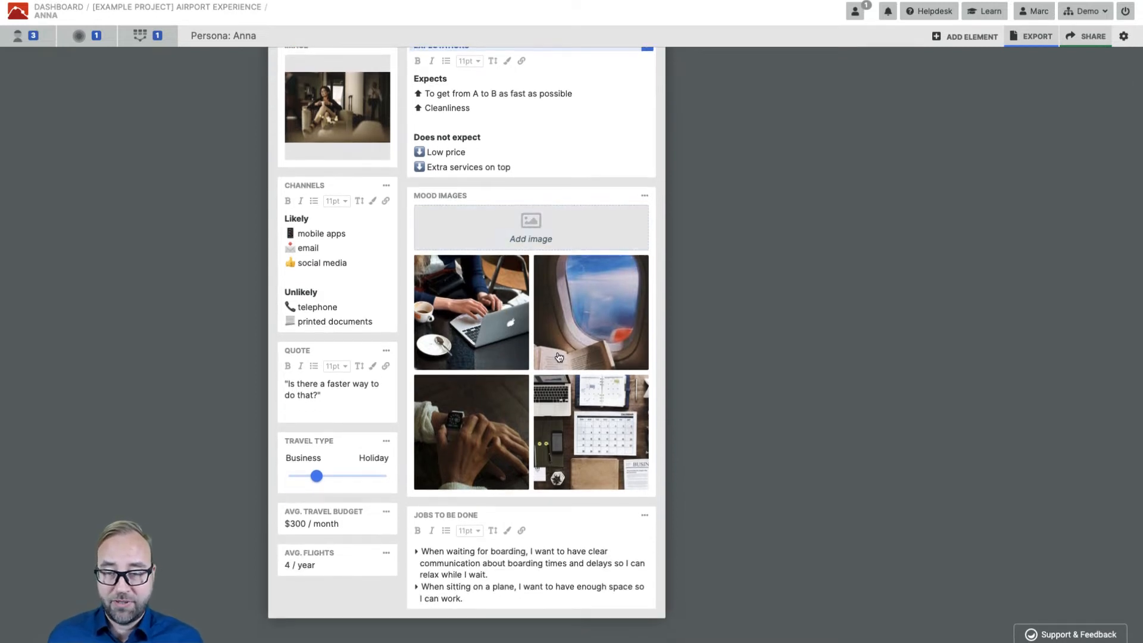
scroll(498, 334, "down", 1)
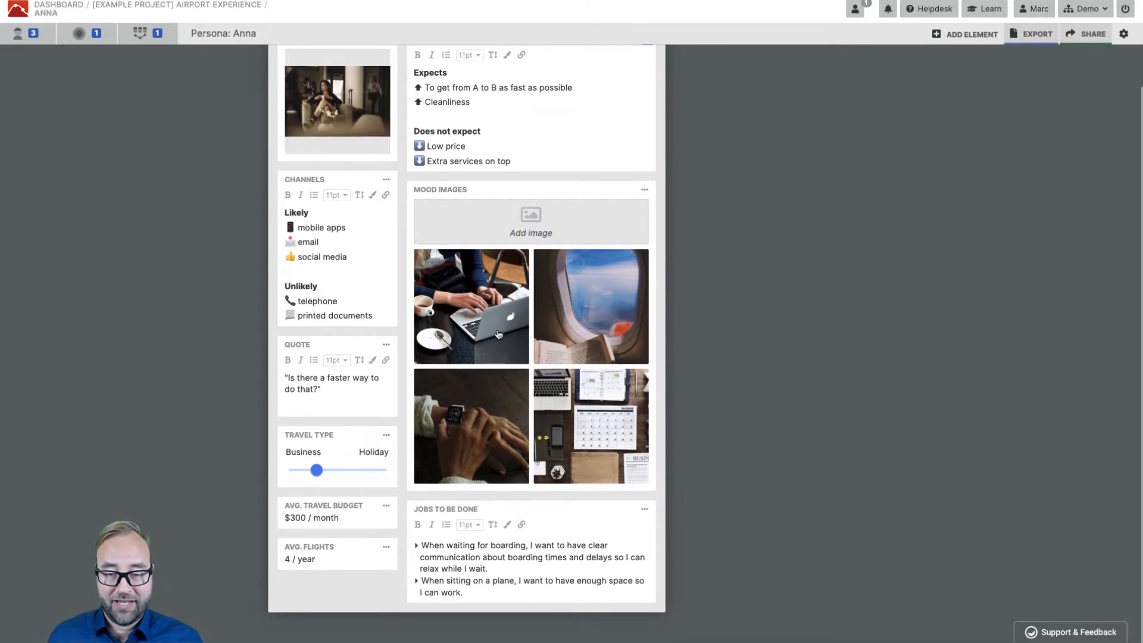
mouse_move(322, 479)
left_mouse_down()
mouse_move(345, 478)
mouse_move(326, 478)
left_mouse_up()
scroll(379, 442, "up", 1)
scroll(378, 441, "up", 3)
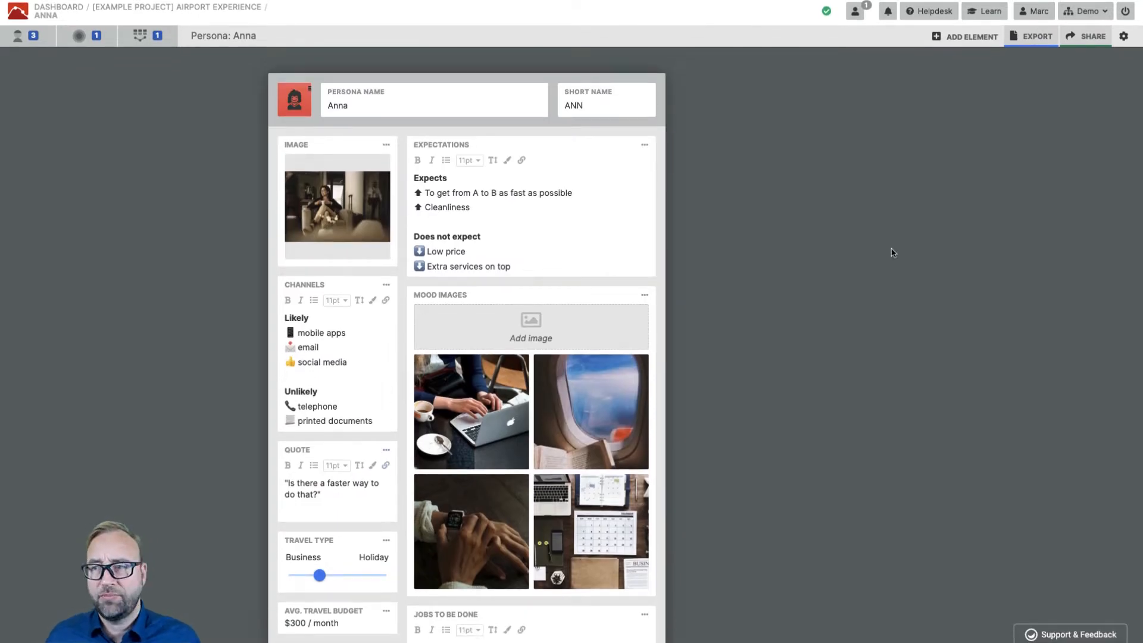
Review the poster and PowerPoint export options for the persona, and close the export manager
left_click(1034, 39)
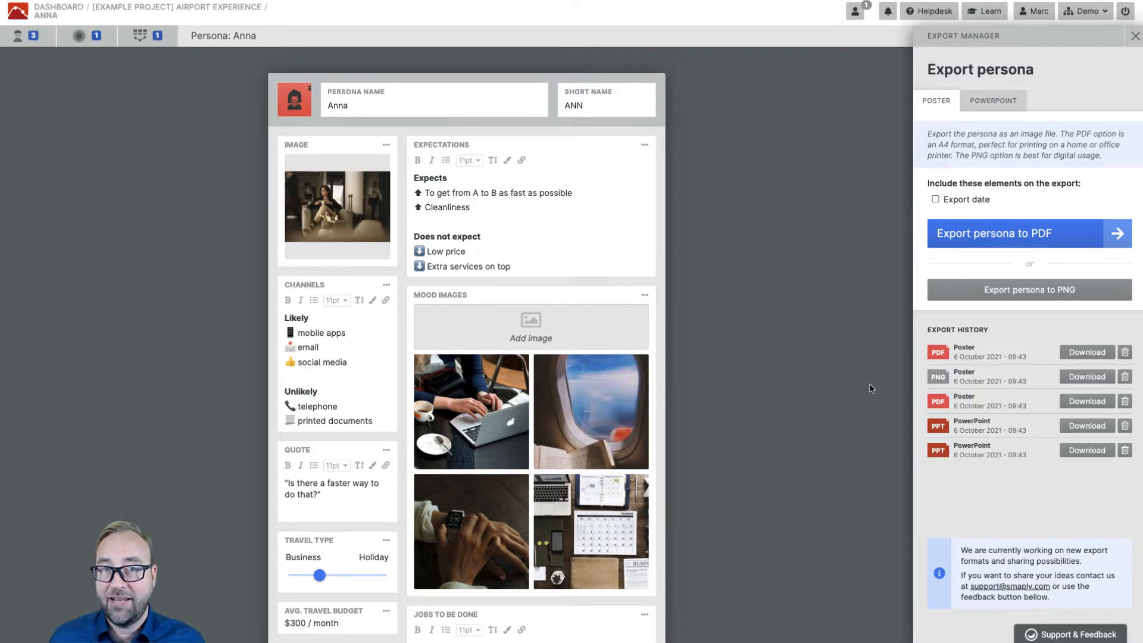
left_click(1001, 102)
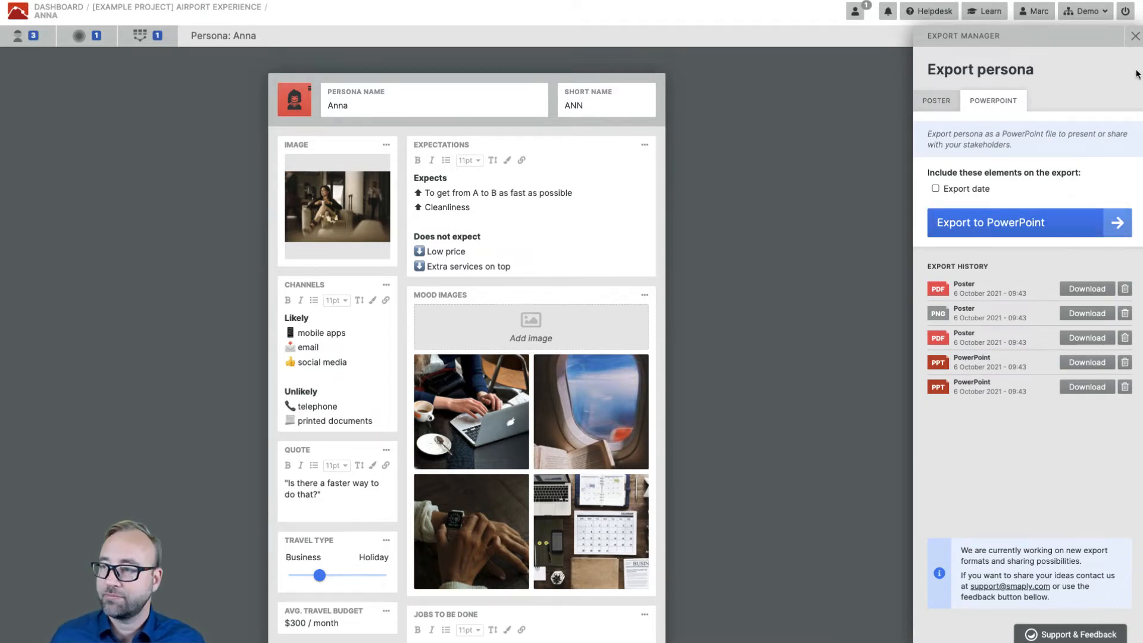
left_click(1135, 37)
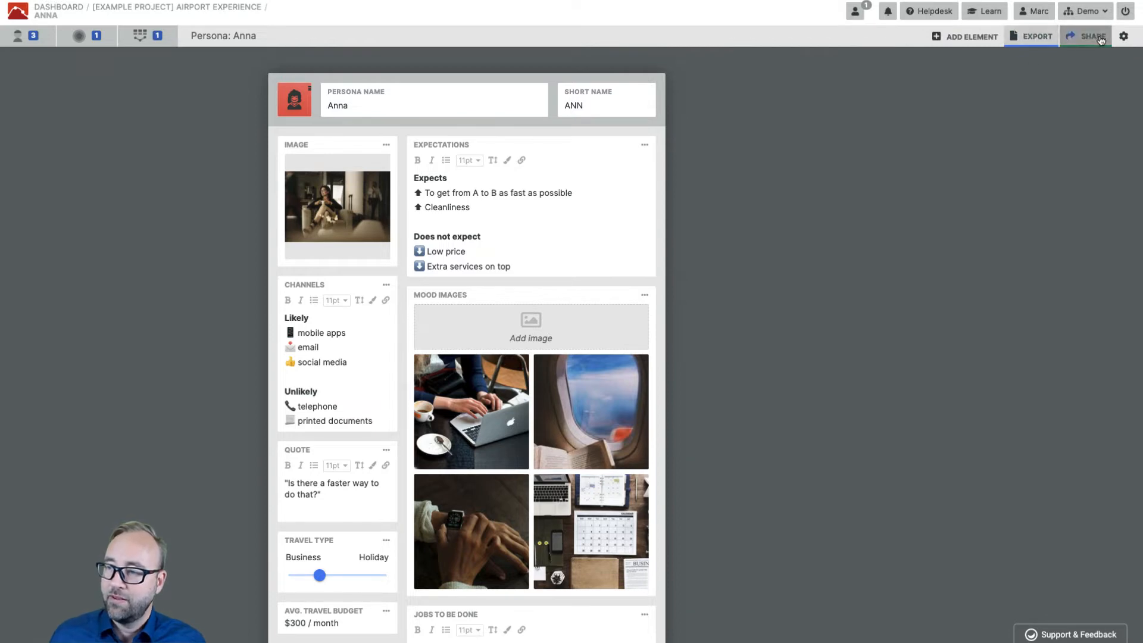
Start sharing a read-only version of the persona, and place the cursor in its sharing URL
left_click(1095, 36)
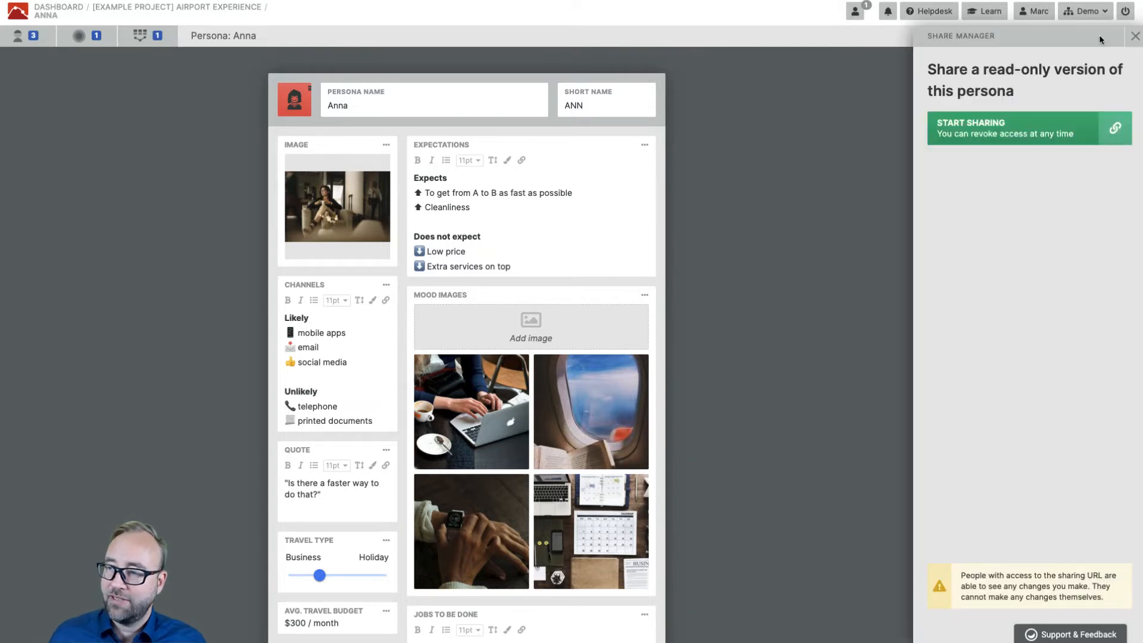
left_click(1000, 132)
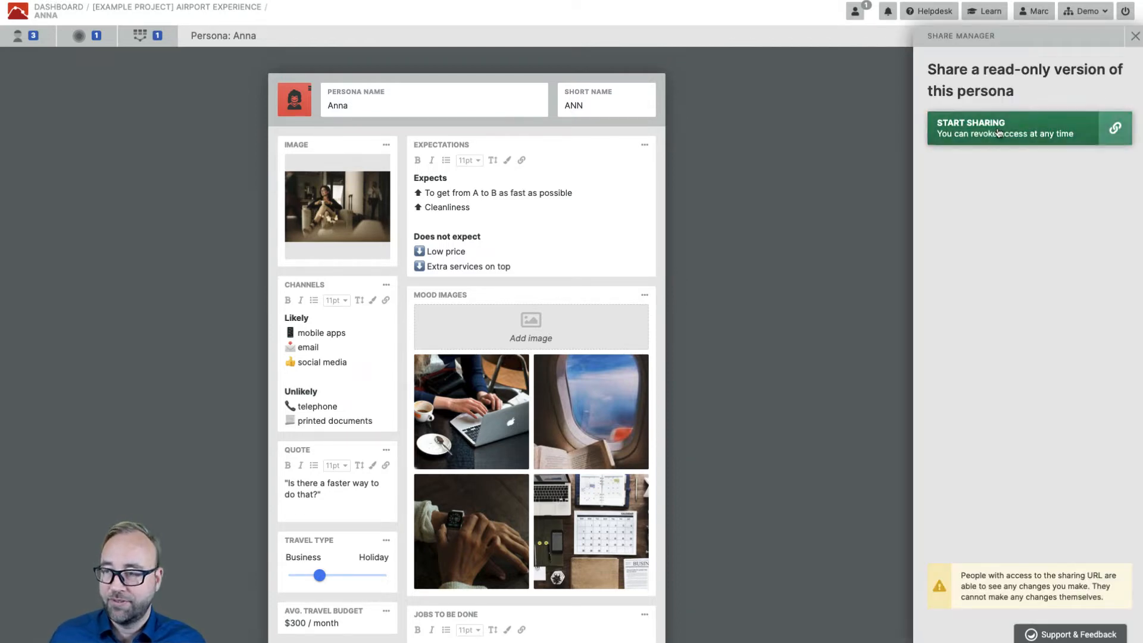
left_click(1030, 138)
left_click(1030, 135)
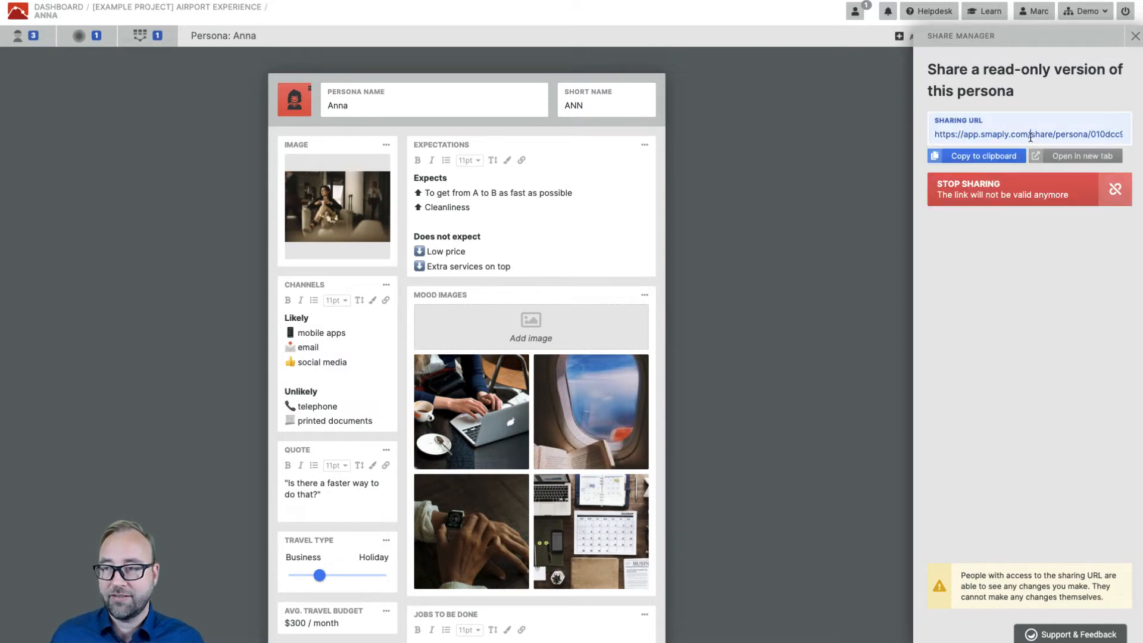
Stop sharing the persona's read-only link and close the share manager
left_click(1014, 190)
left_click(672, 186)
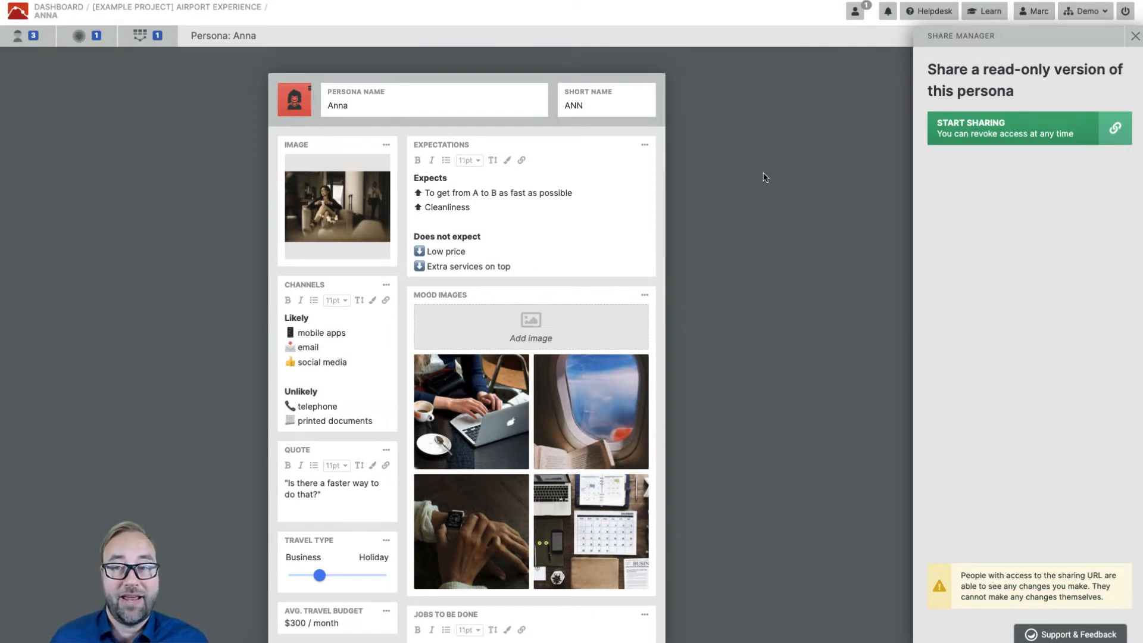
left_click(1135, 36)
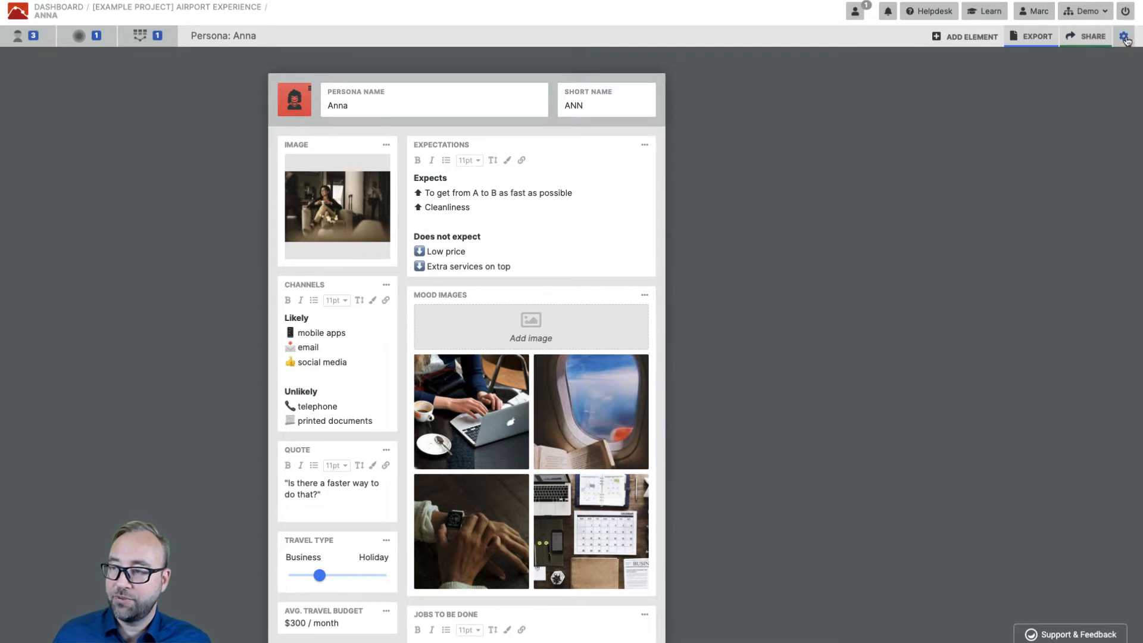
Review the persona's duplicate, copy and delete options and the templates for creating a persona, without creating one
left_click(1125, 37)
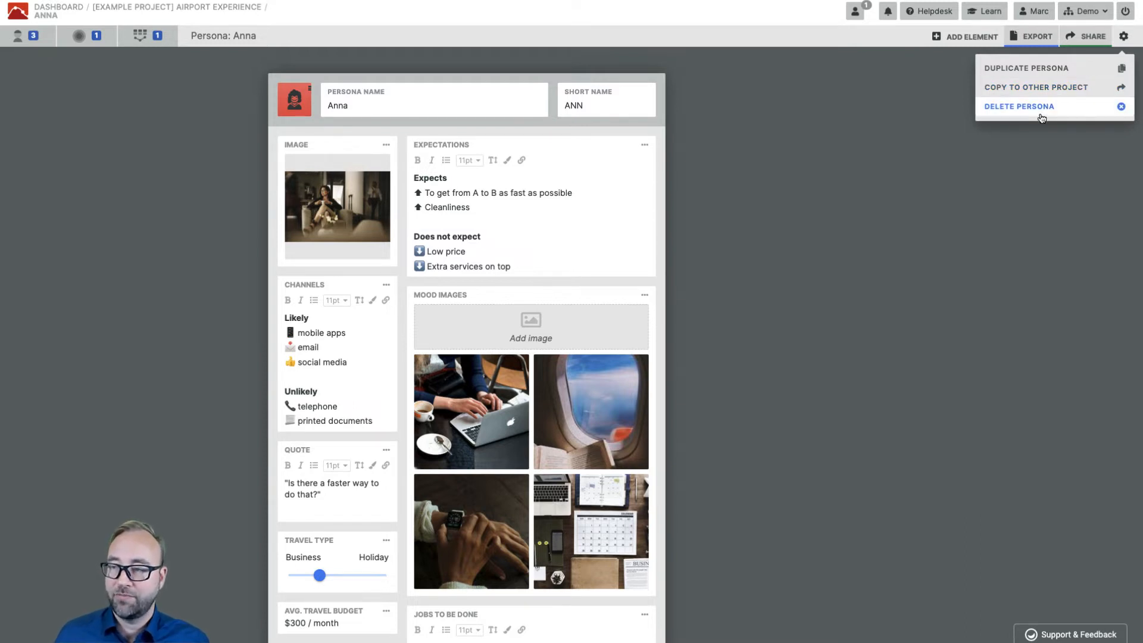
left_click(946, 124)
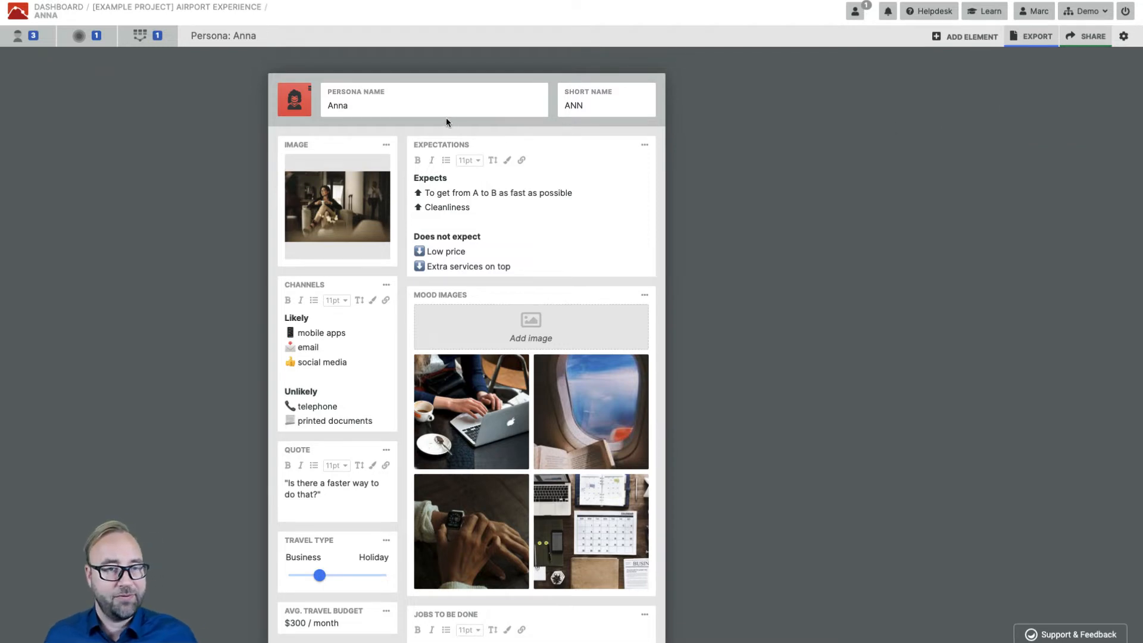
left_click(35, 41)
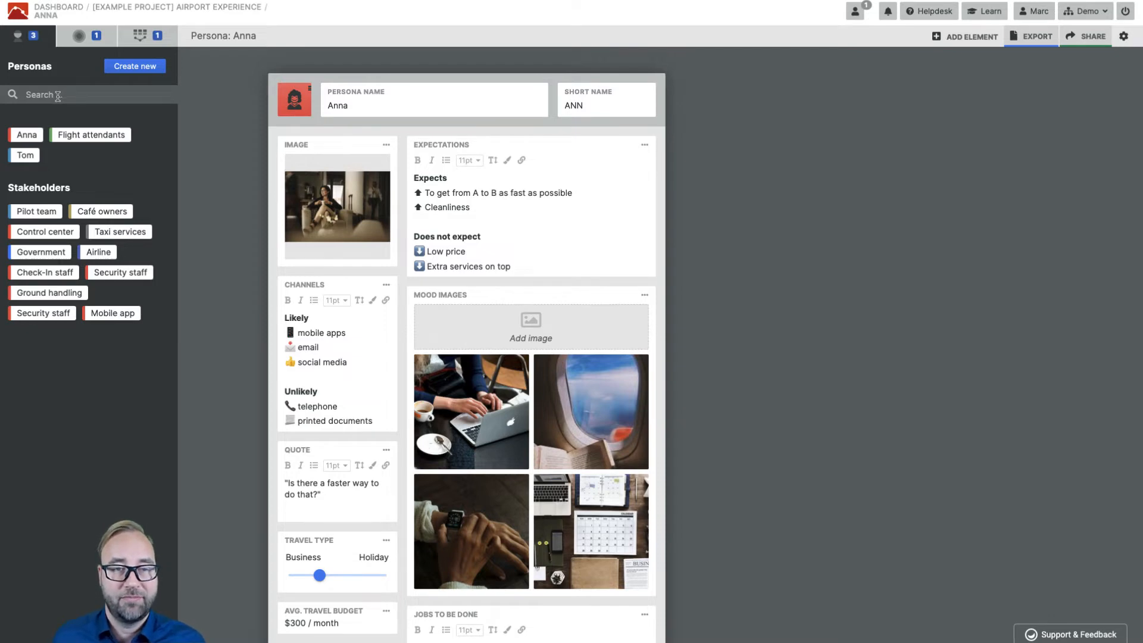
left_click(136, 68)
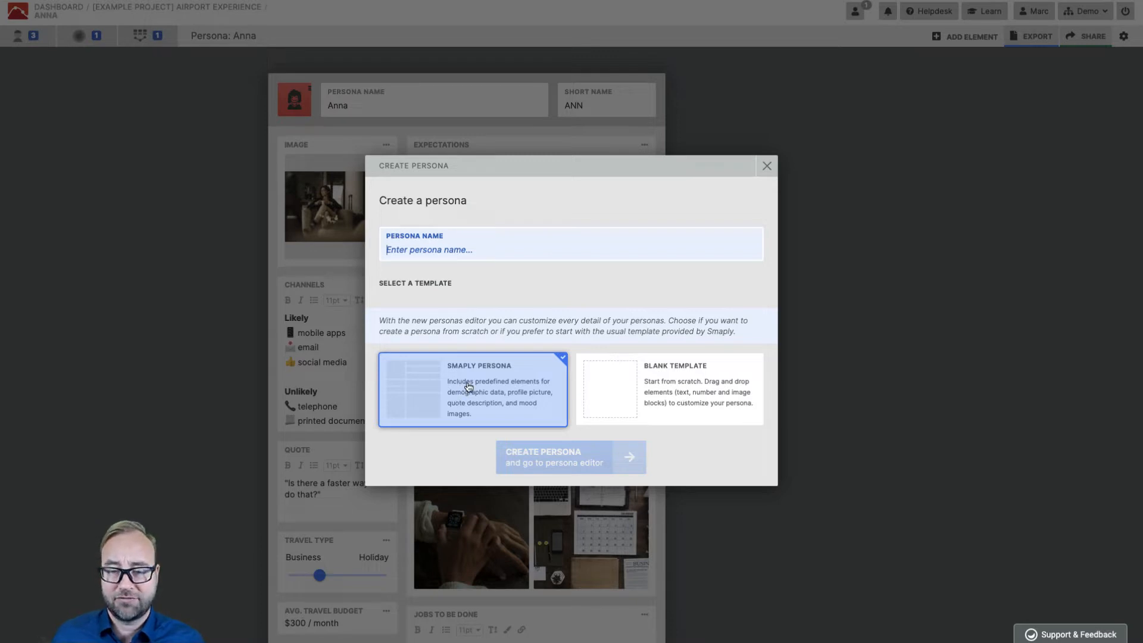
left_click(766, 168)
Open the Pilot team stakeholder, look over its avatar icons and colours, and close the avatar picker
left_click(18, 36)
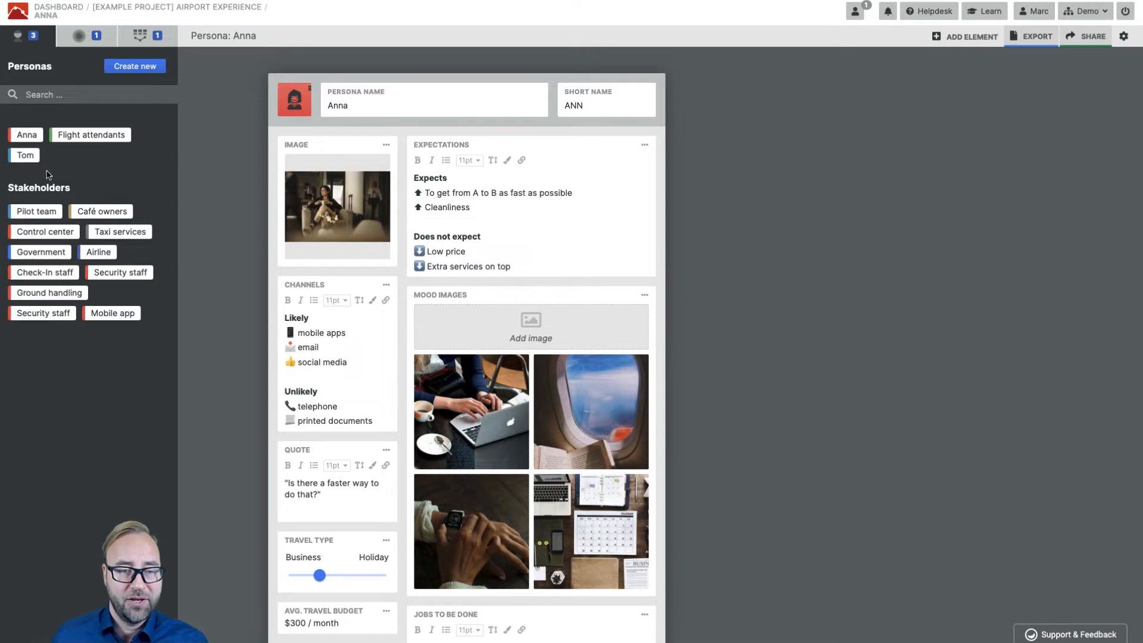
left_click(37, 211)
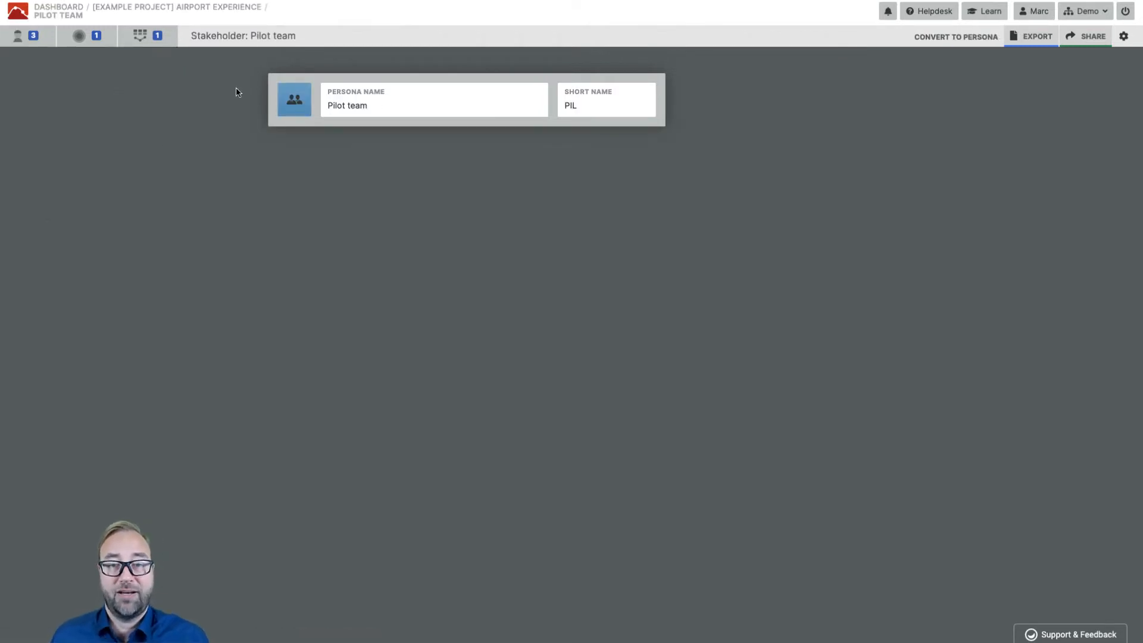
left_click(295, 103)
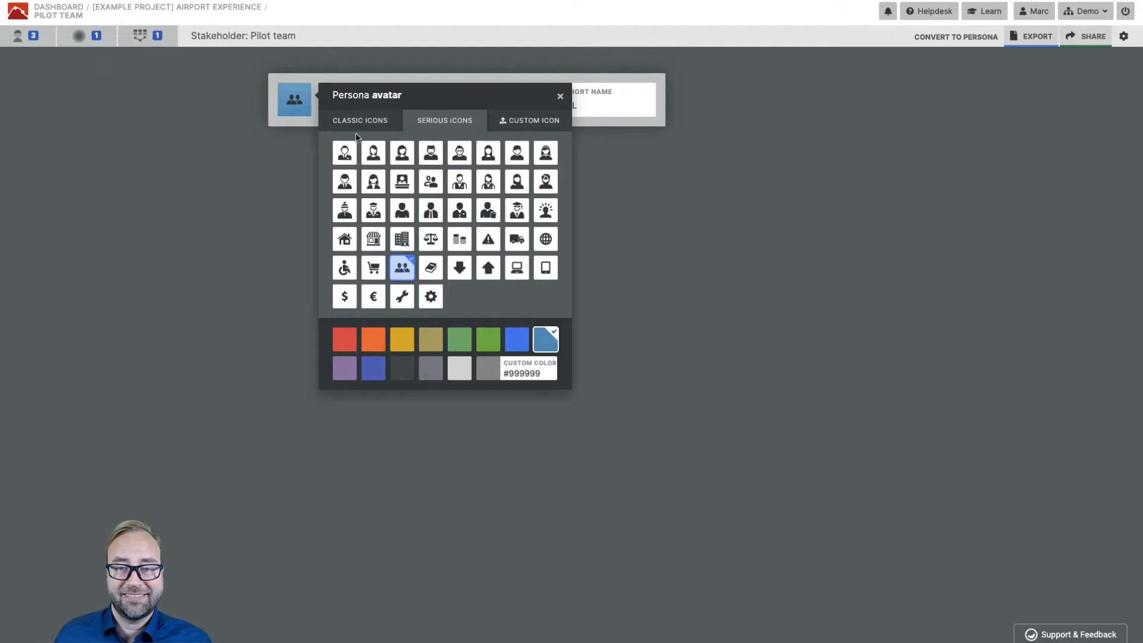
left_click(561, 96)
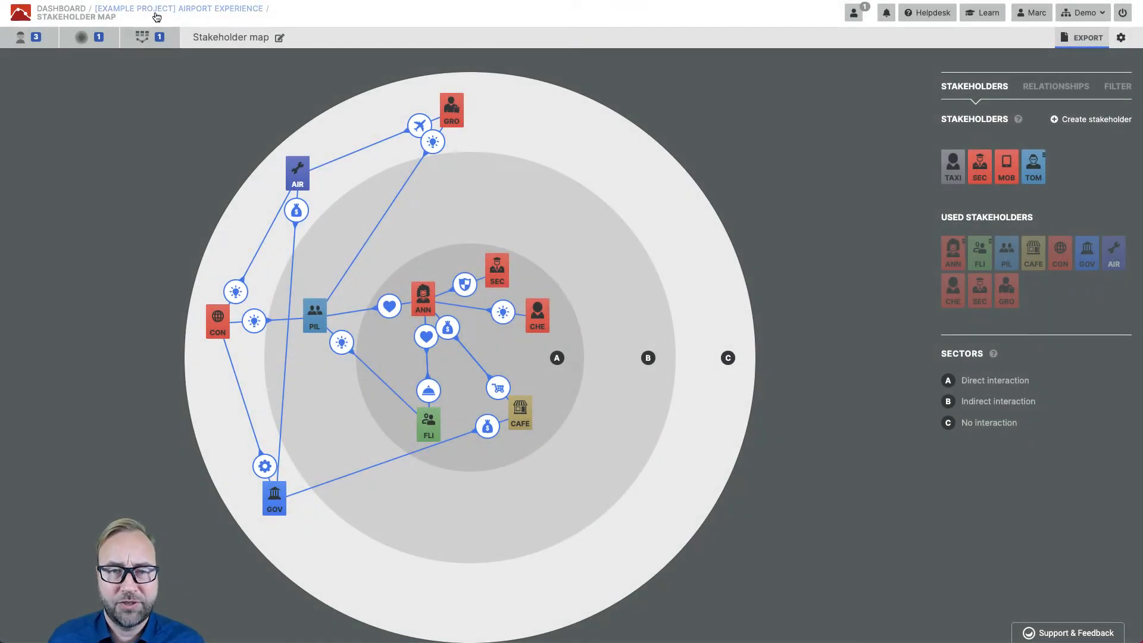
Review the stakeholder map's title and description form and the form for creating a stakeholder, leaving both unchanged
left_click(236, 39)
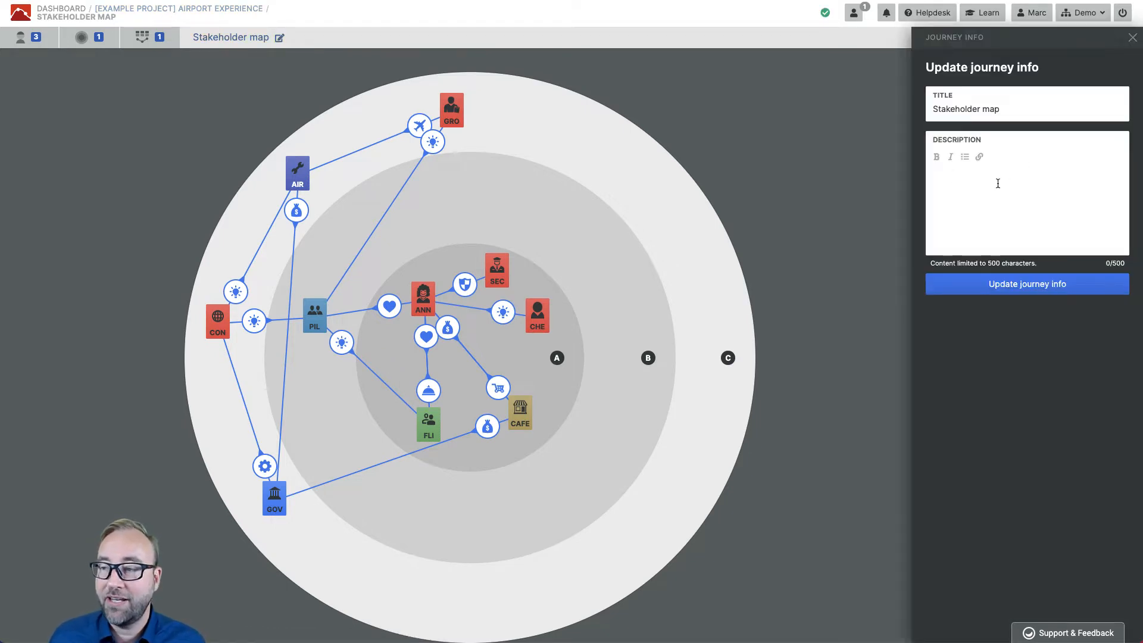
left_click(1133, 38)
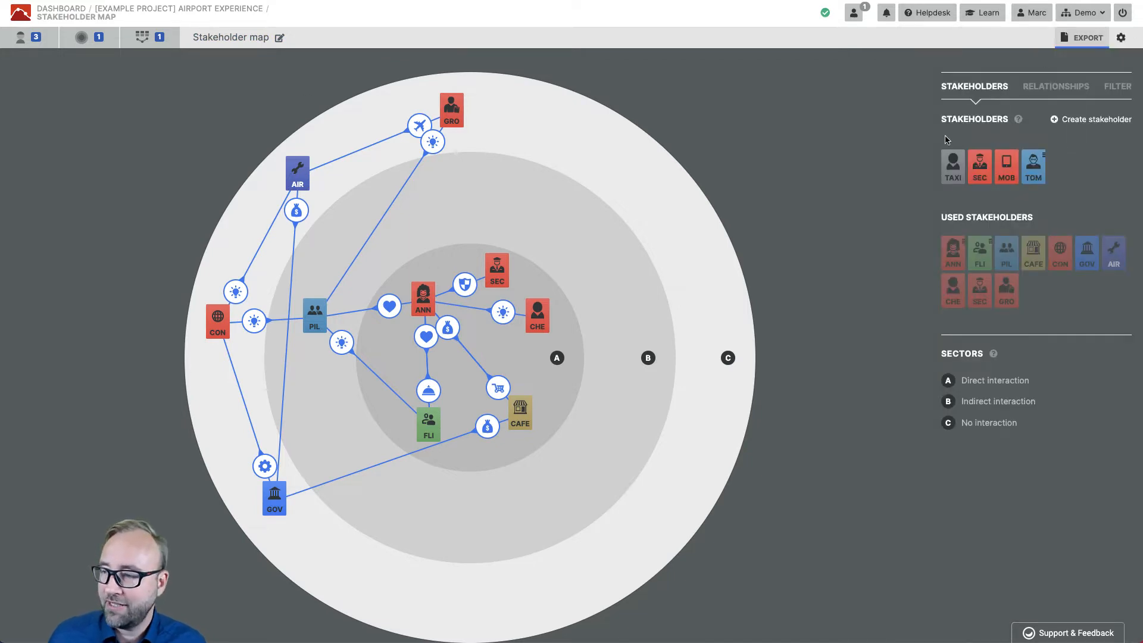
mouse_move(1018, 120)
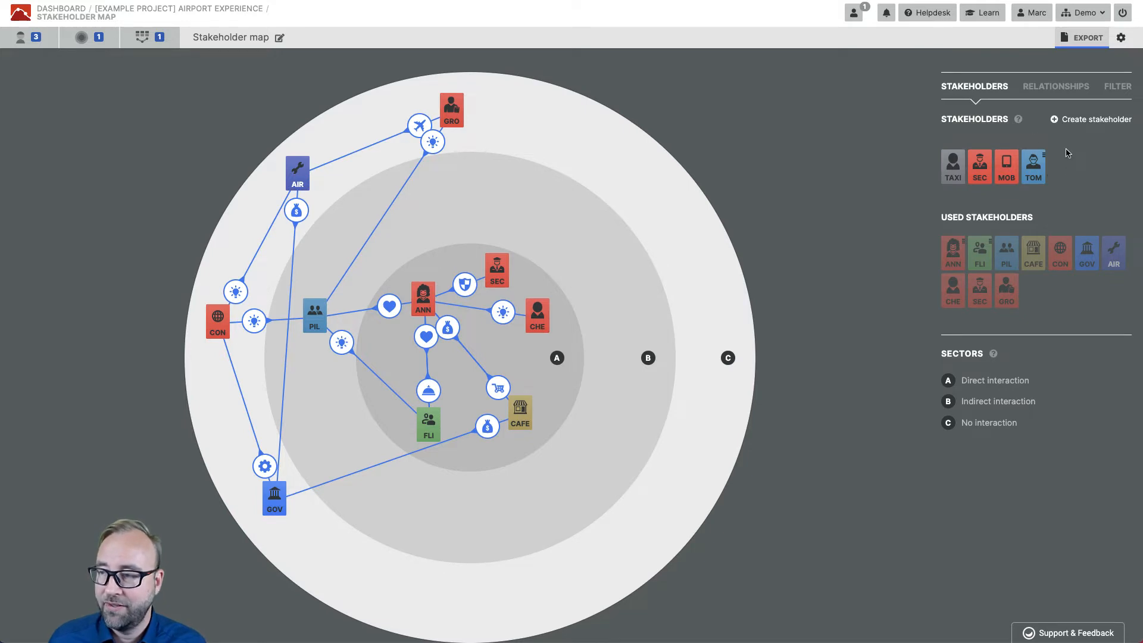
left_click(1079, 121)
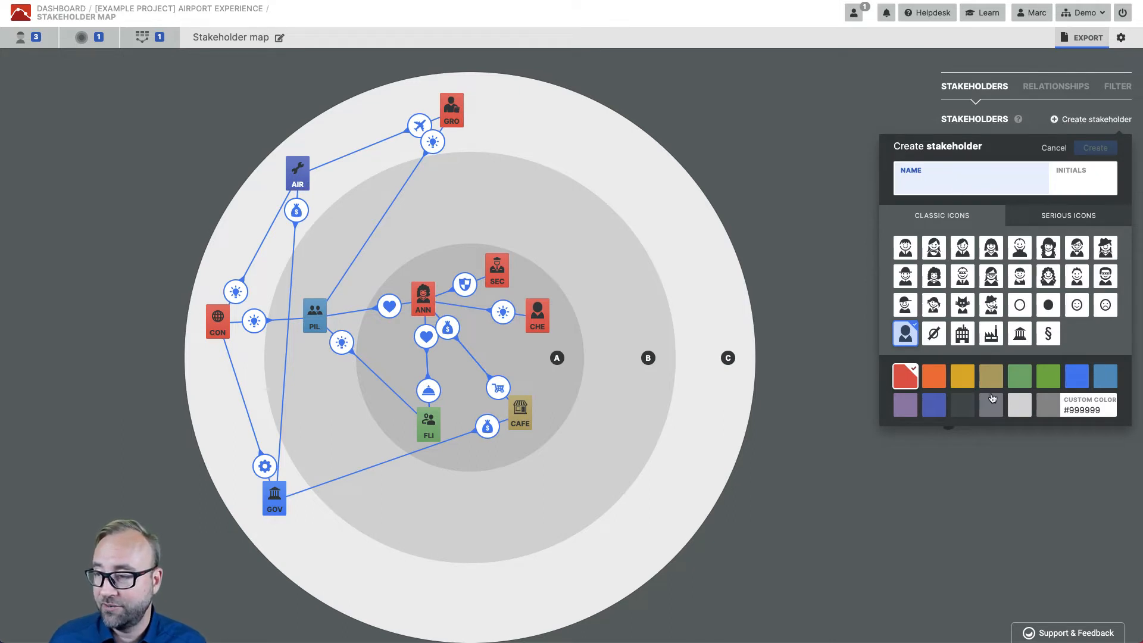
left_click(898, 122)
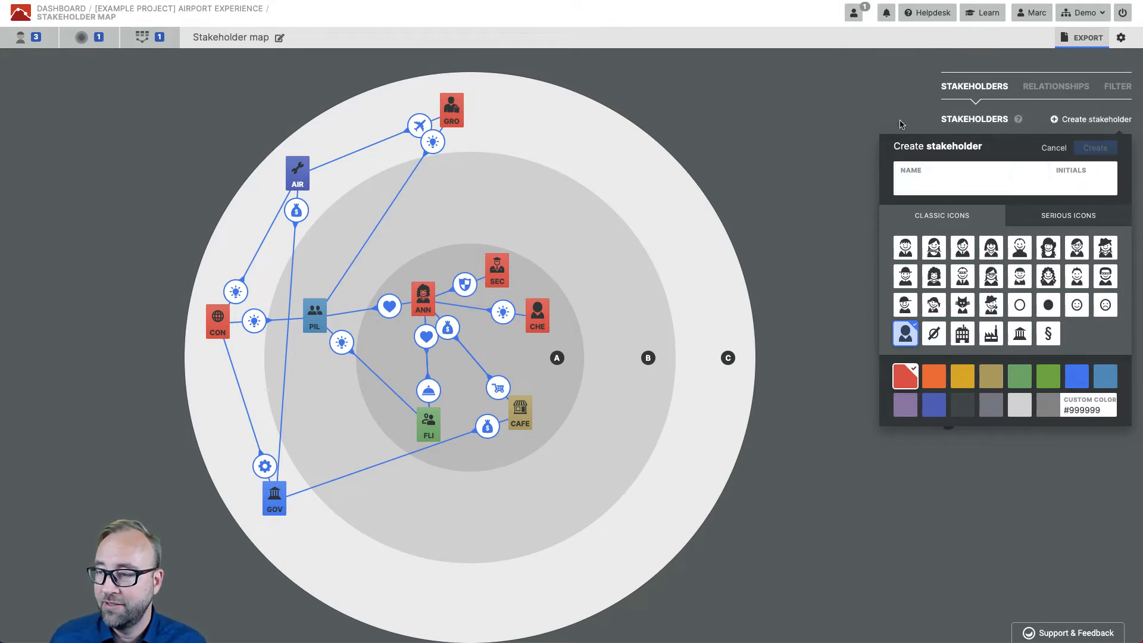
Place the Taxi services stakeholder in the indirect interaction sector, and take it off the map again
left_click_drag(955, 174, 581, 217)
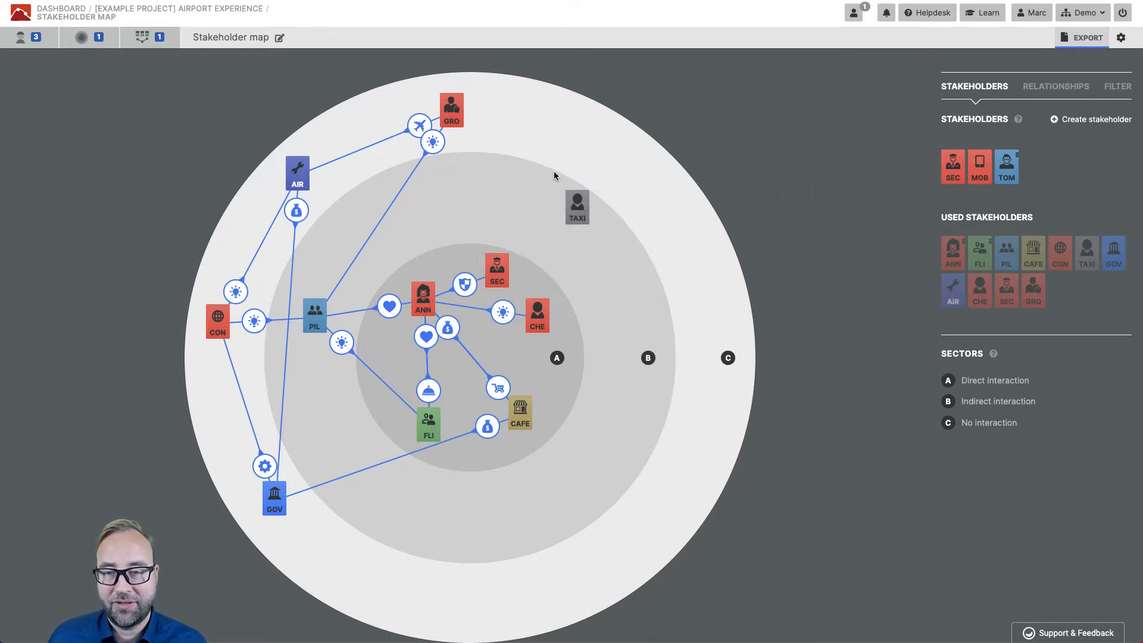
left_click_drag(581, 211, 728, 121)
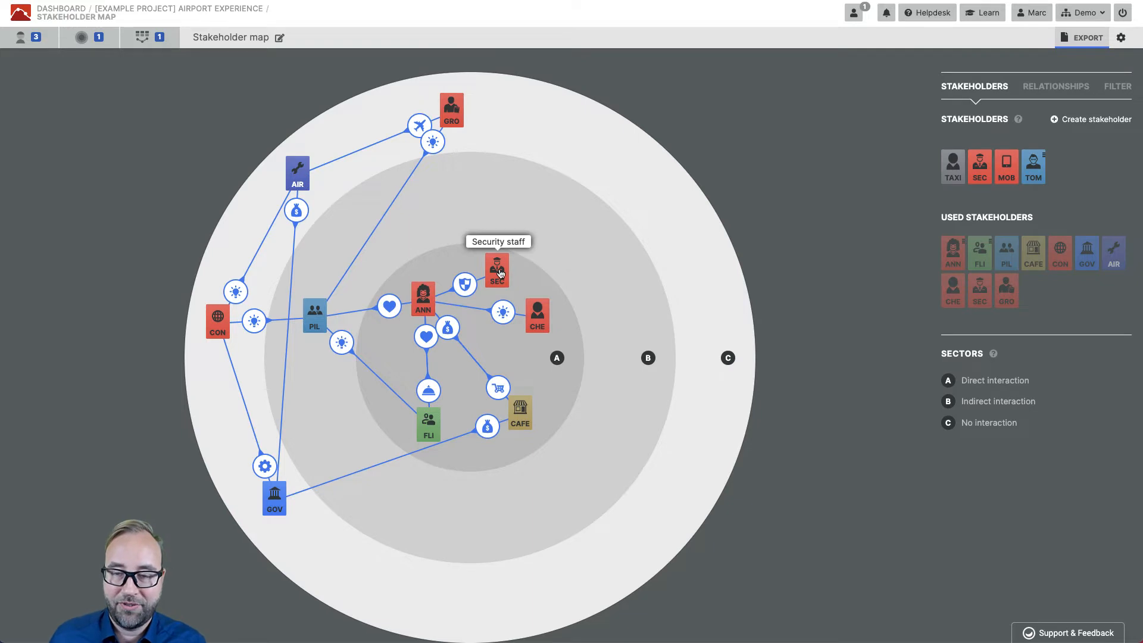
Connect Security staff to Ground handling, and browse the channel and process icons for a new relationship type before cancelling its creation
left_click_drag(498, 269, 453, 117)
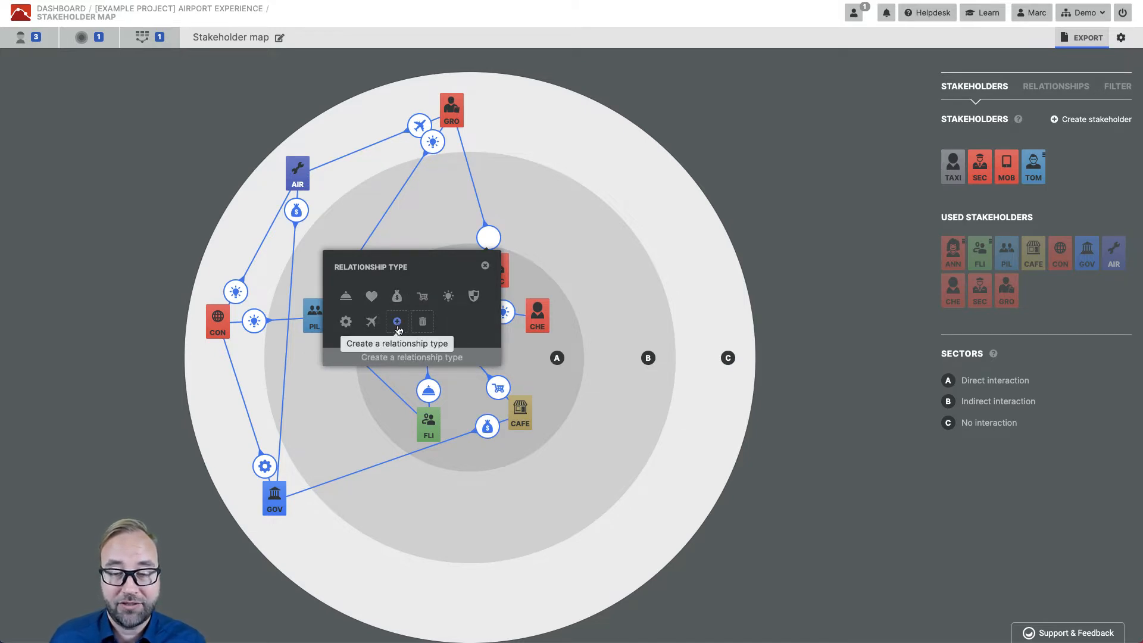
left_click(397, 323)
left_click(400, 311)
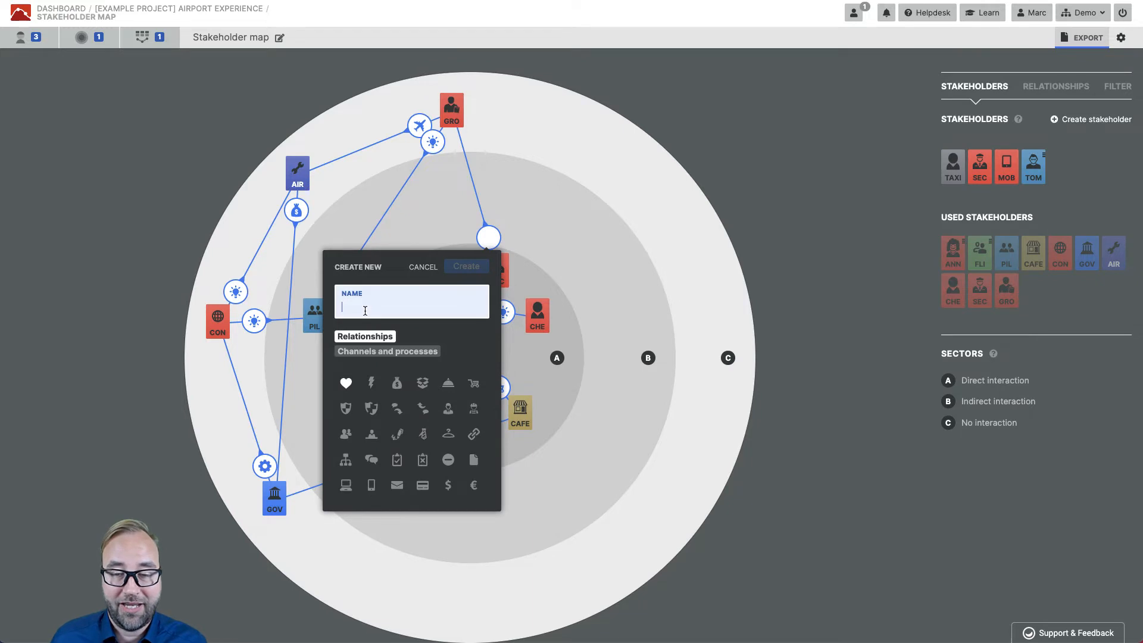
left_click(390, 354)
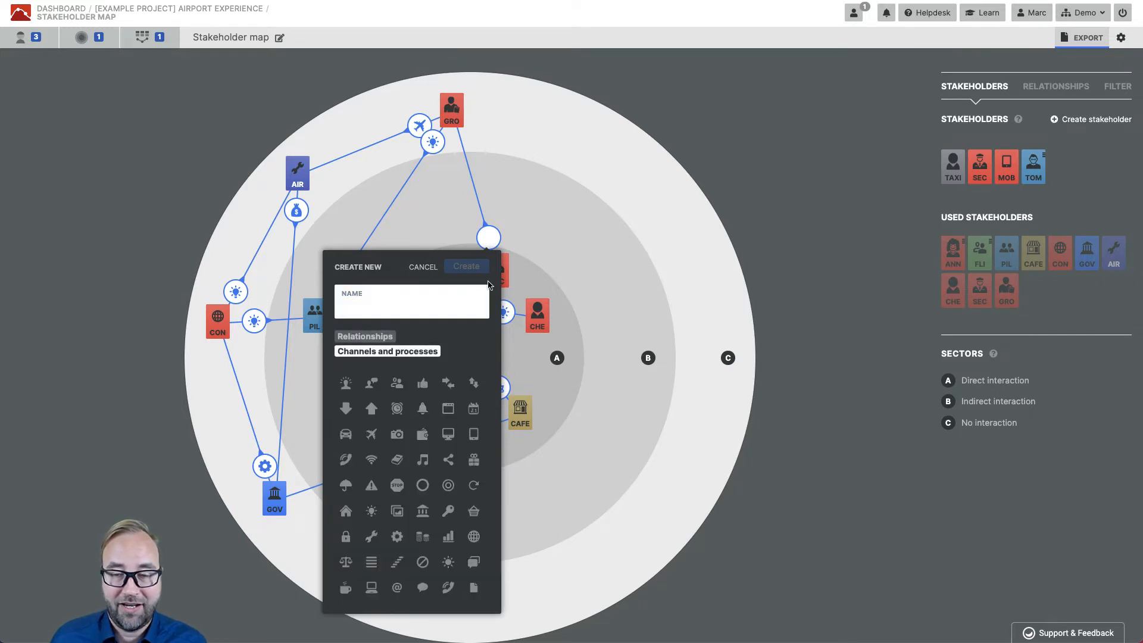
left_click(426, 267)
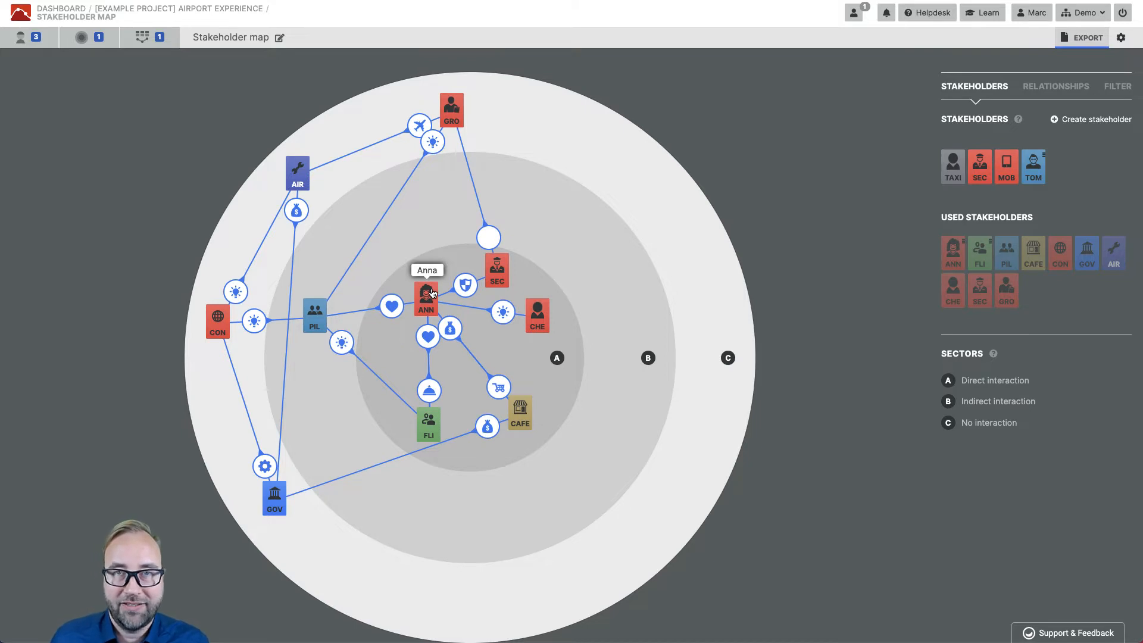
mouse_move(433, 293)
left_mouse_down()
mouse_move(390, 261)
mouse_move(453, 237)
mouse_move(429, 291)
mouse_move(448, 294)
mouse_move(433, 296)
left_mouse_up()
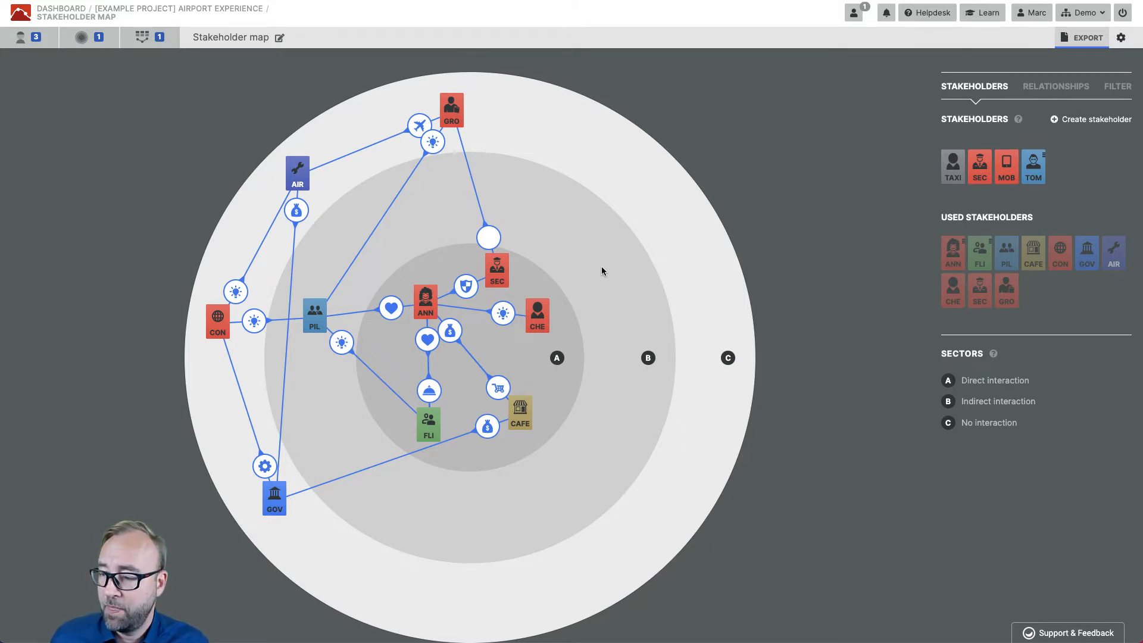
List the map's relationships, and filter them to Trust, Money and Information in turn before showing all again
left_click(1049, 90)
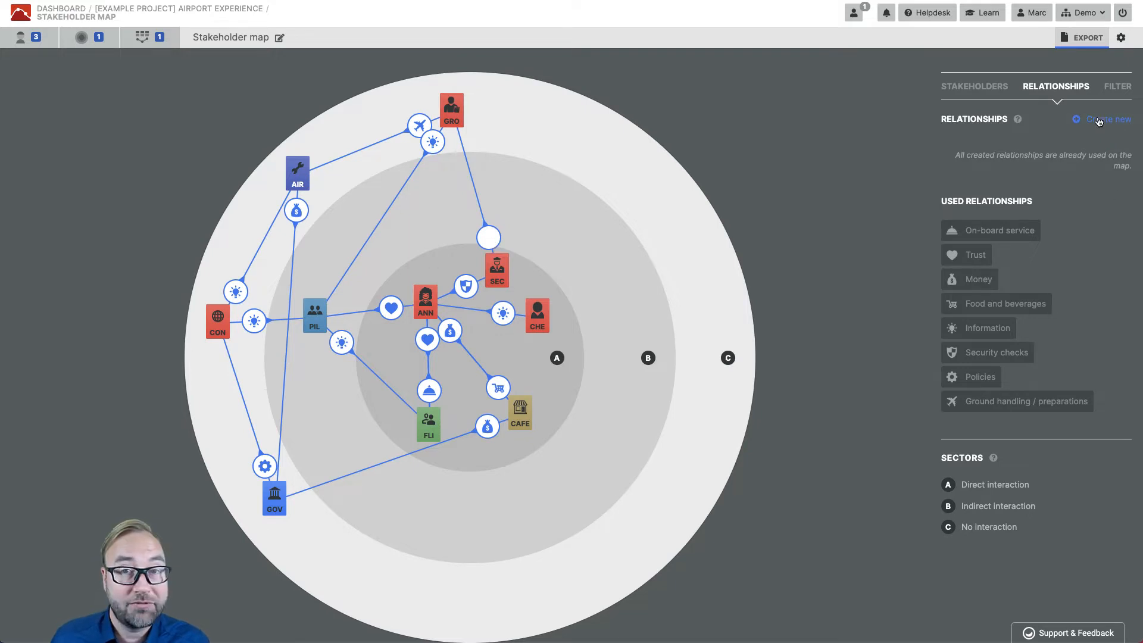
mouse_move(976, 272)
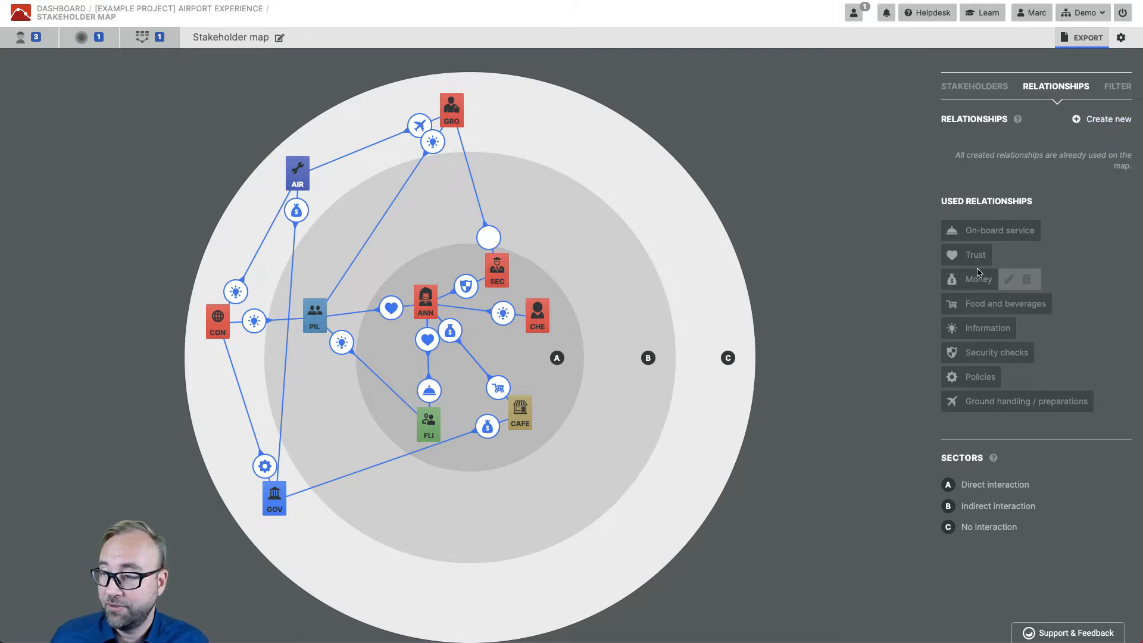
left_click(1117, 88)
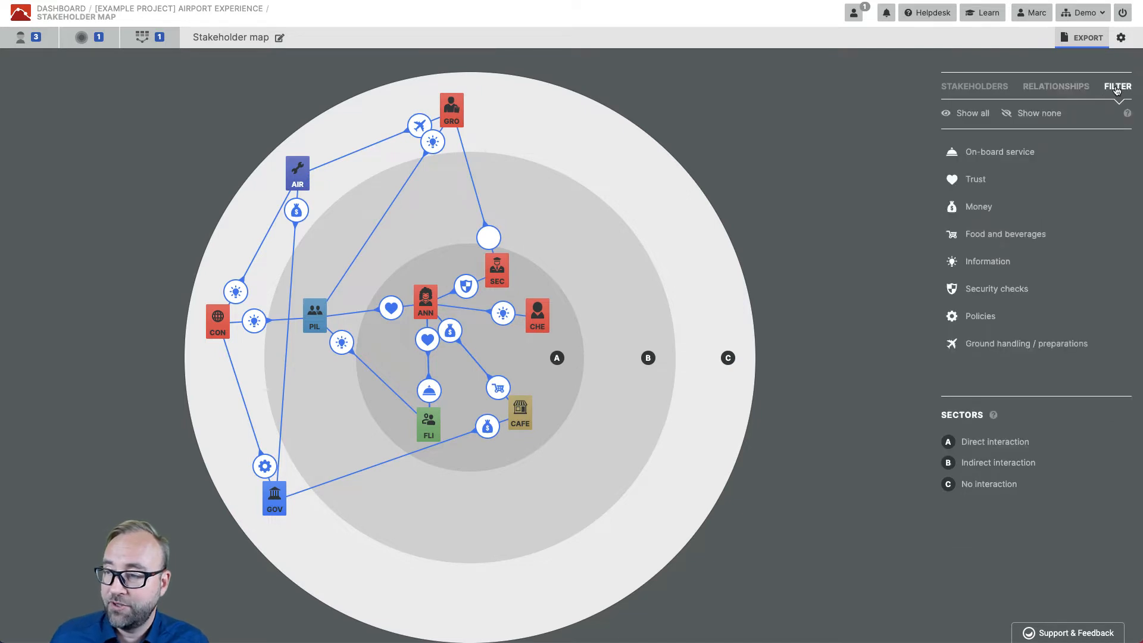
left_click(1026, 119)
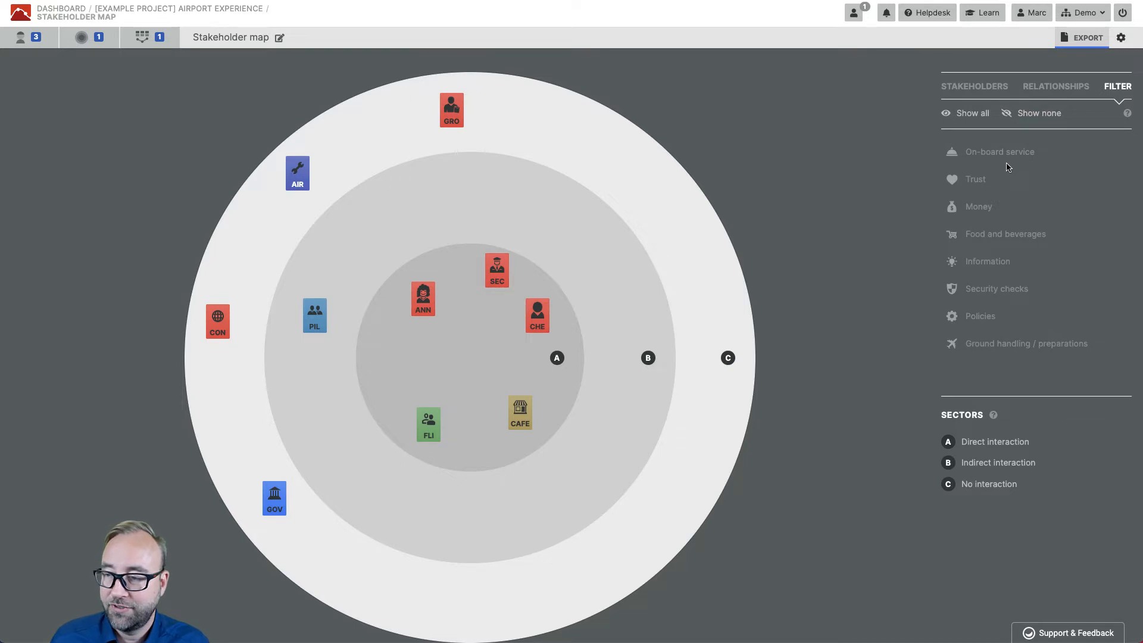
left_click(980, 185)
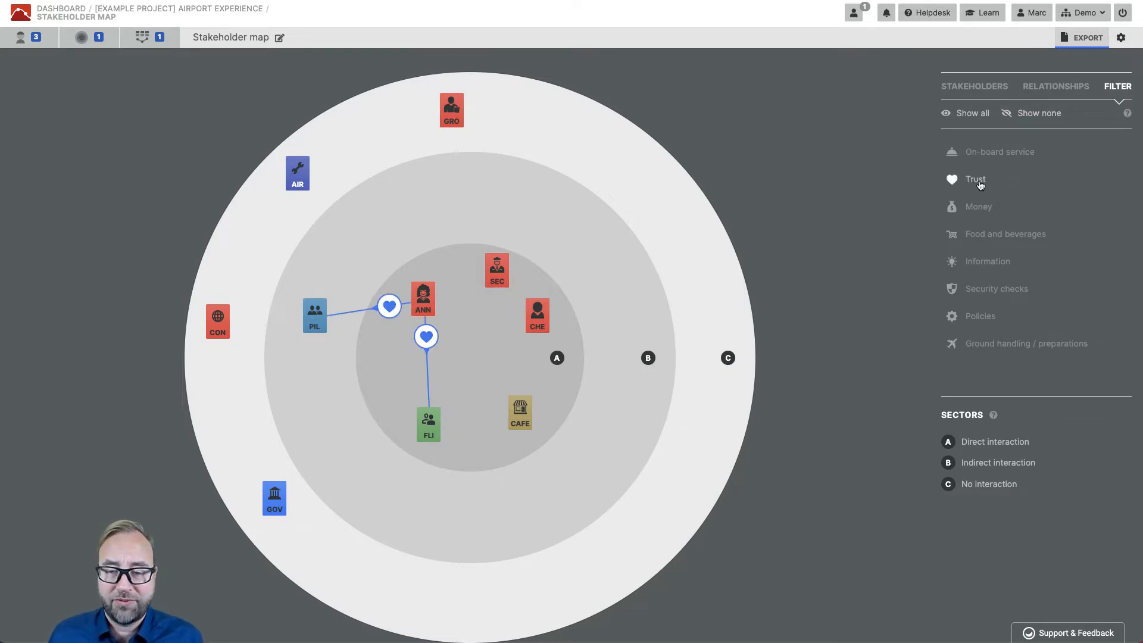
left_click(979, 208)
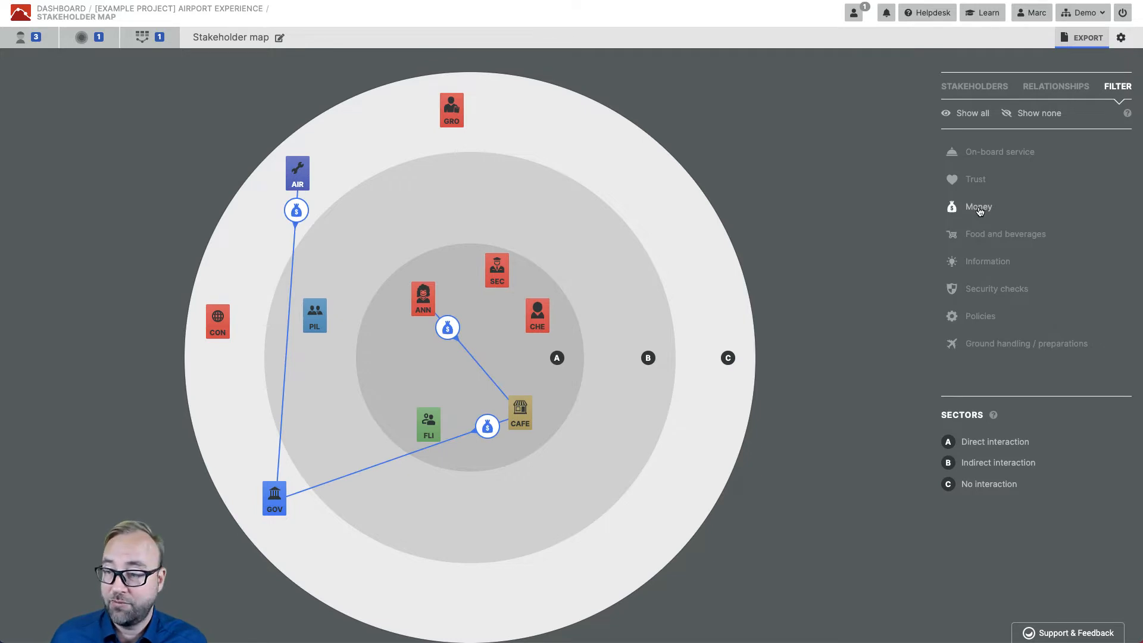
left_click(979, 209)
left_click(986, 262)
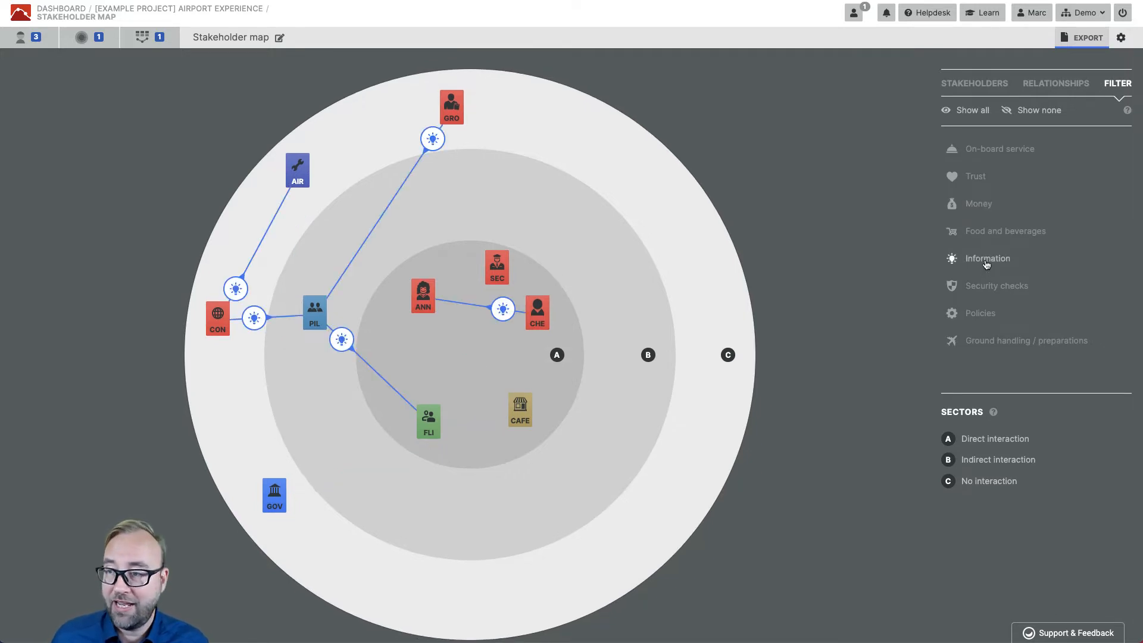
left_click(977, 116)
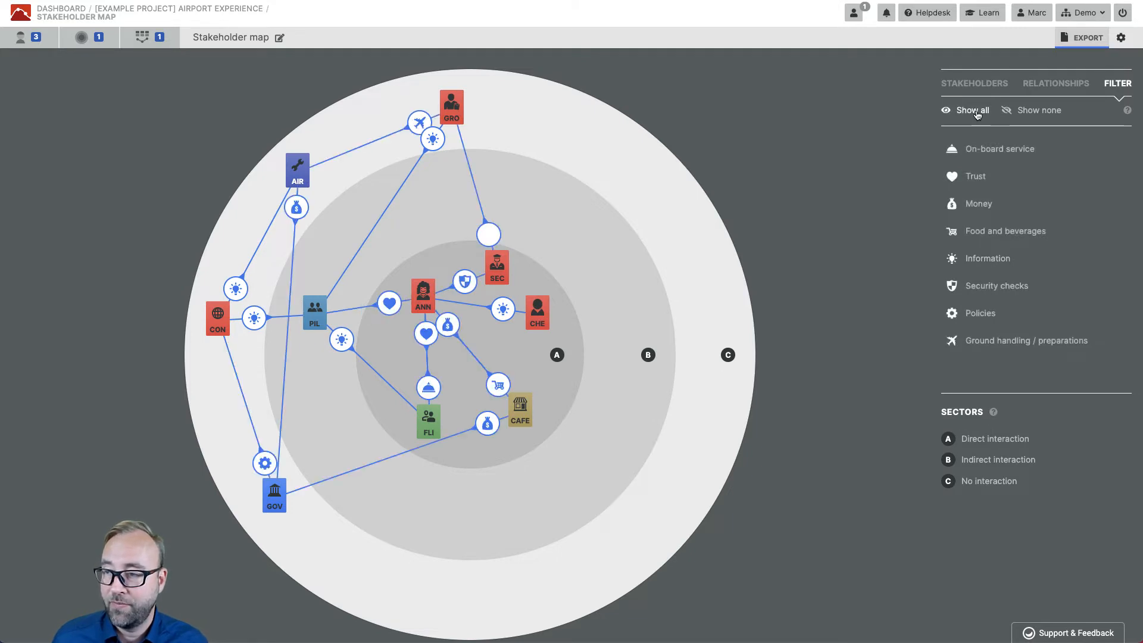
Export the stakeholder map to PDF without the export date, and close the export manager
left_click(1085, 37)
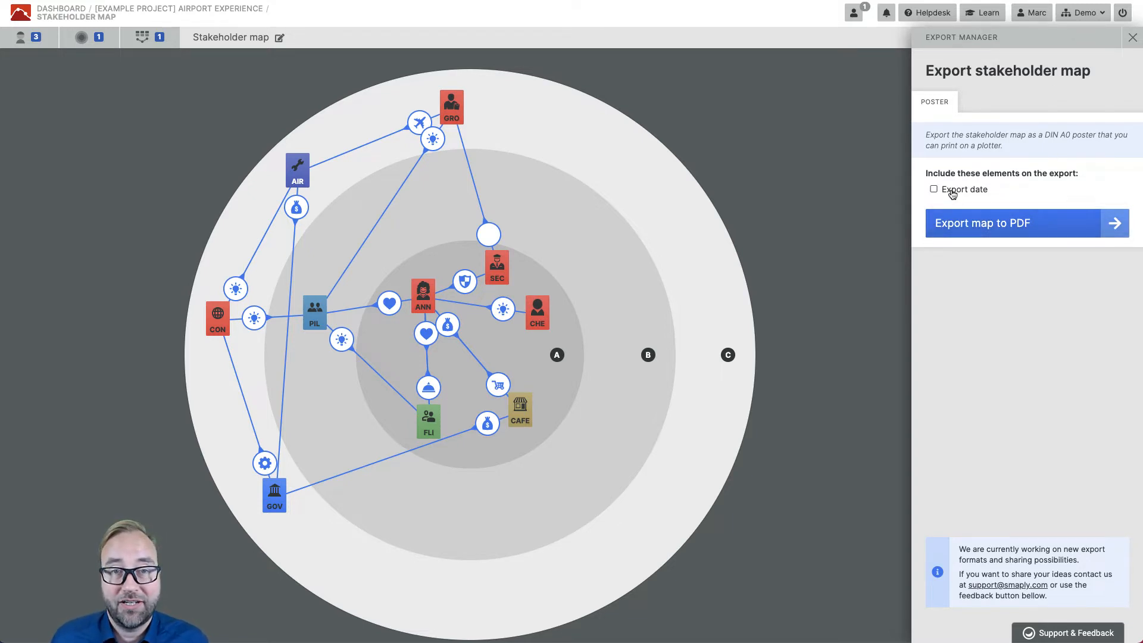
left_click(963, 235)
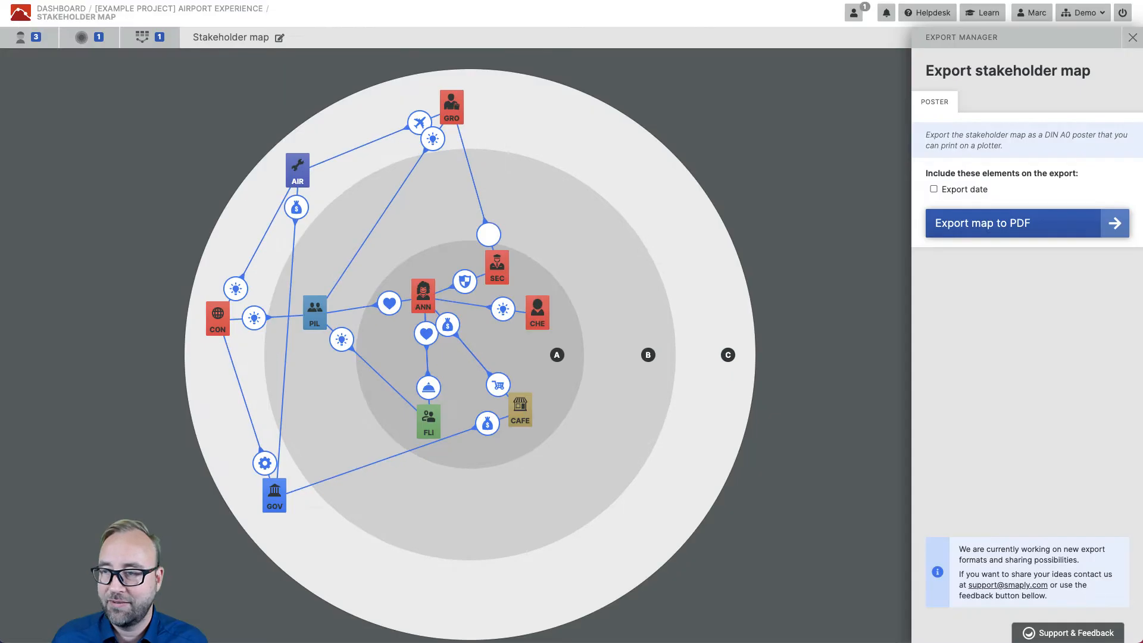
left_click(1121, 37)
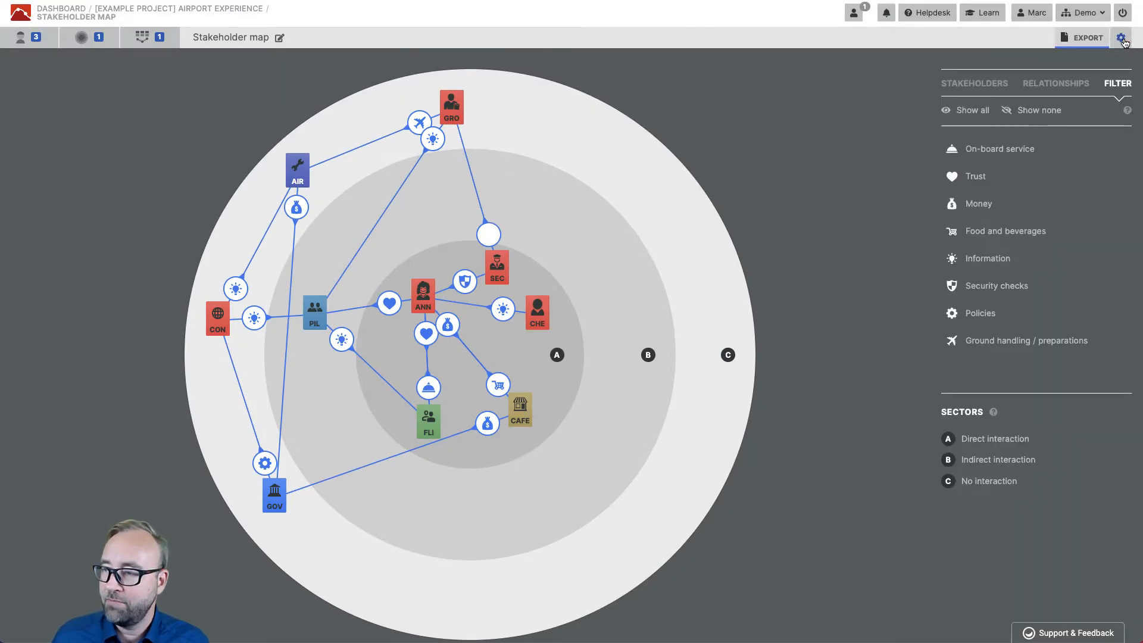
Review the options for duplicating or deleting the stakeholder map, and dismiss them
left_click(1122, 39)
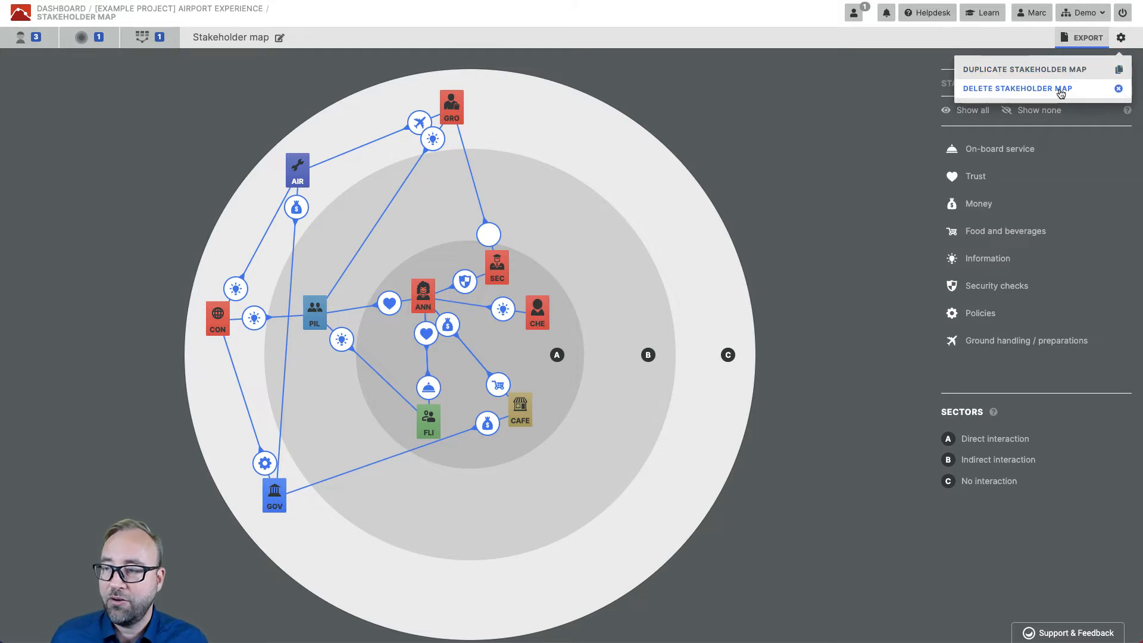
left_click(899, 93)
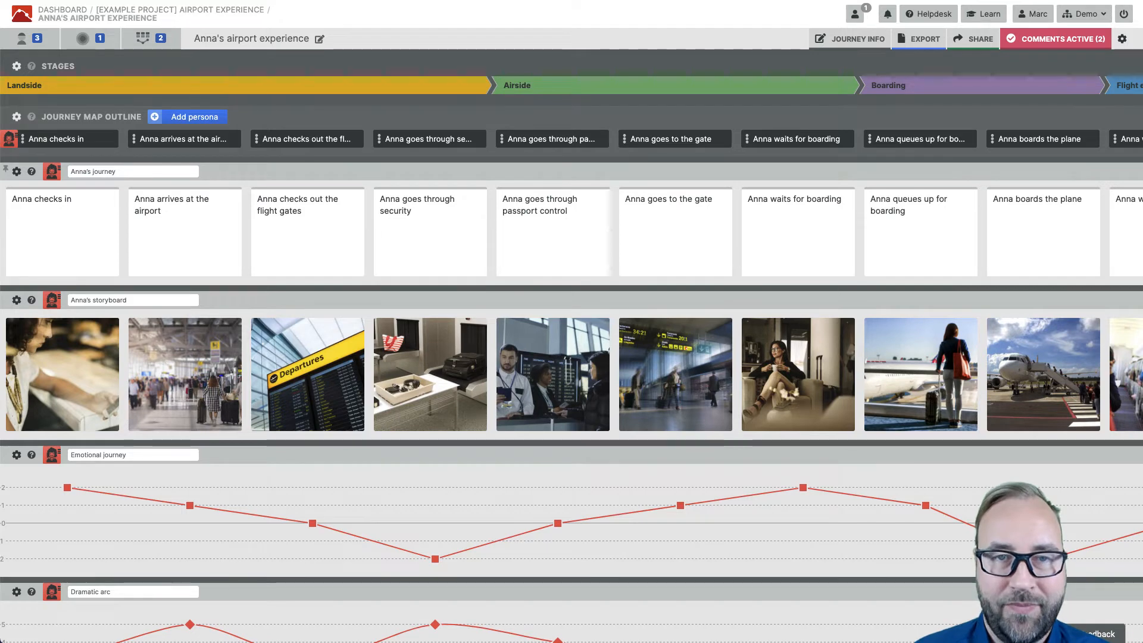
Review the journey map's title and description info, close it, and check the display options of the Stages lane
left_click(231, 39)
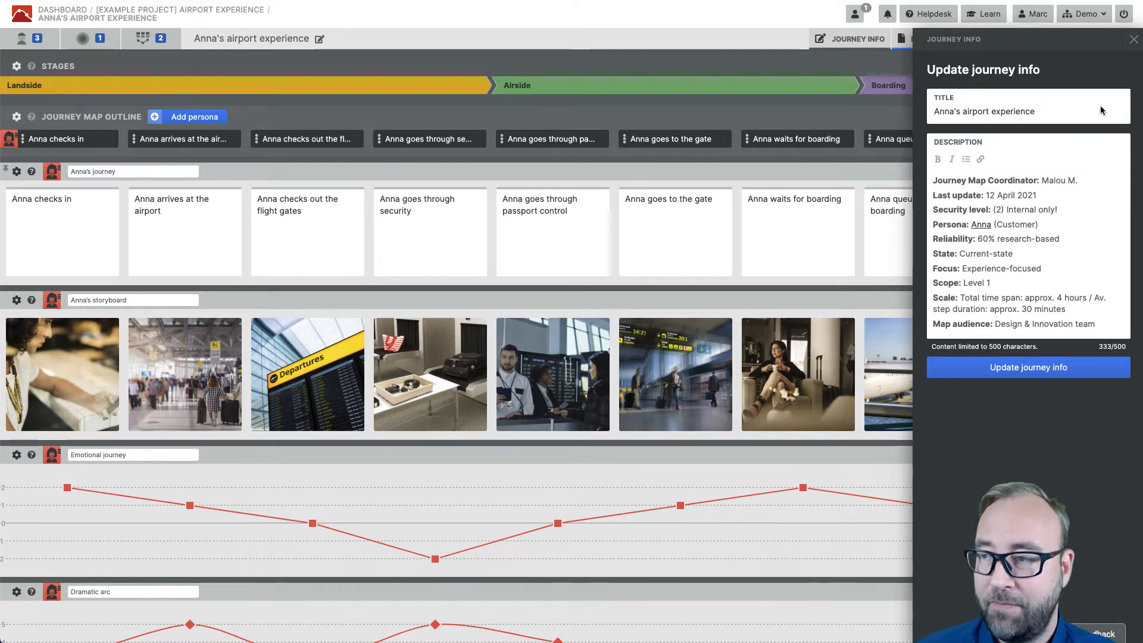
left_click(1134, 39)
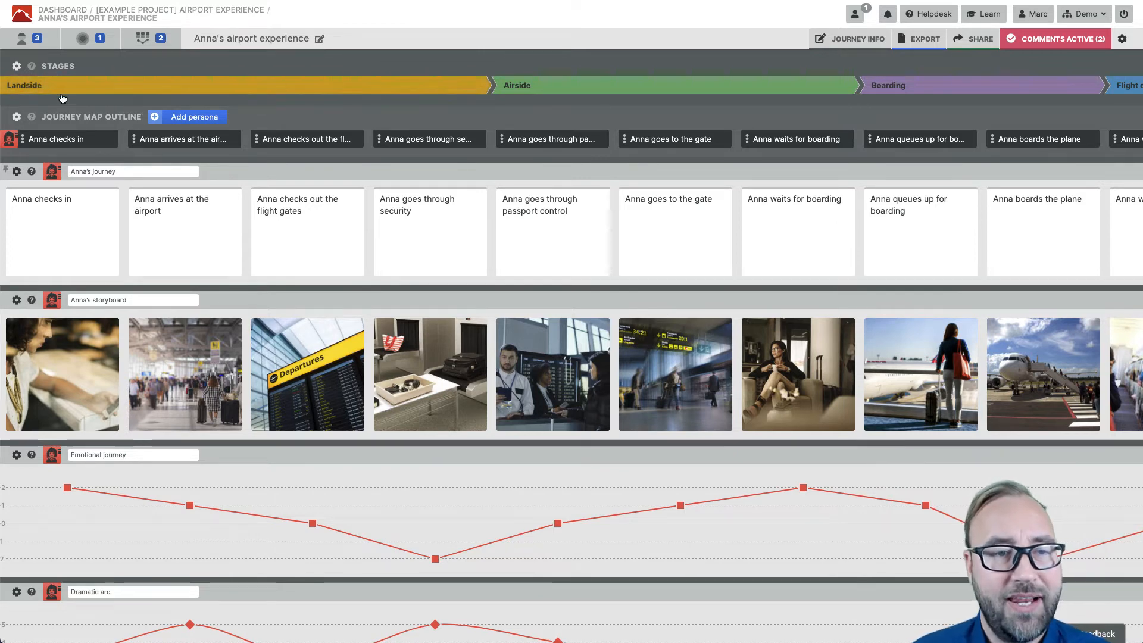
left_click(16, 67)
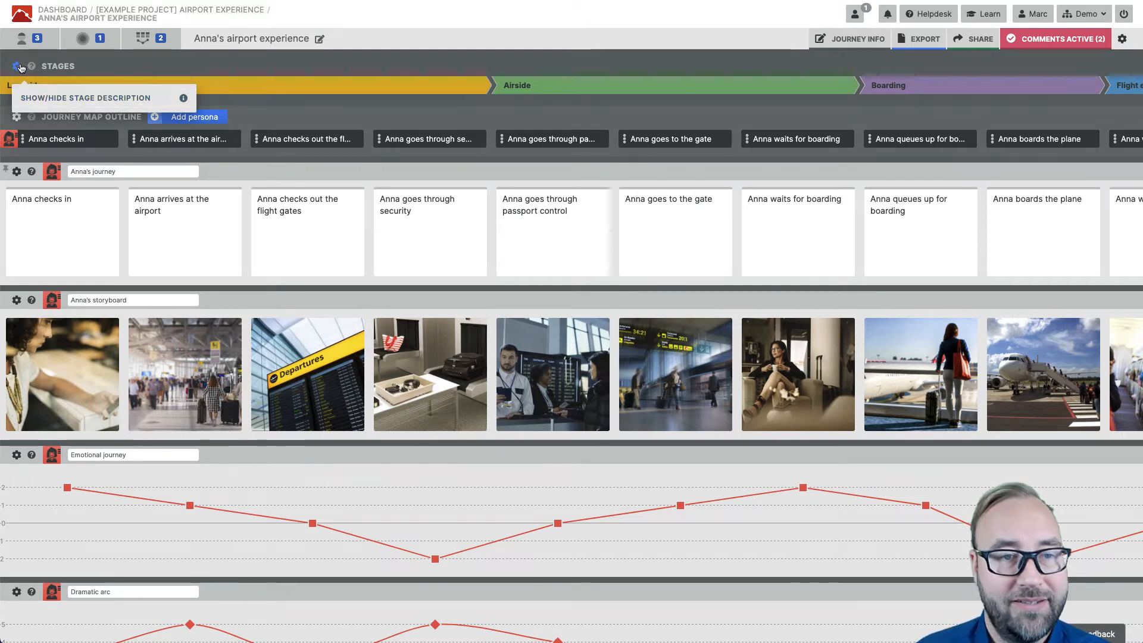
mouse_move(34, 72)
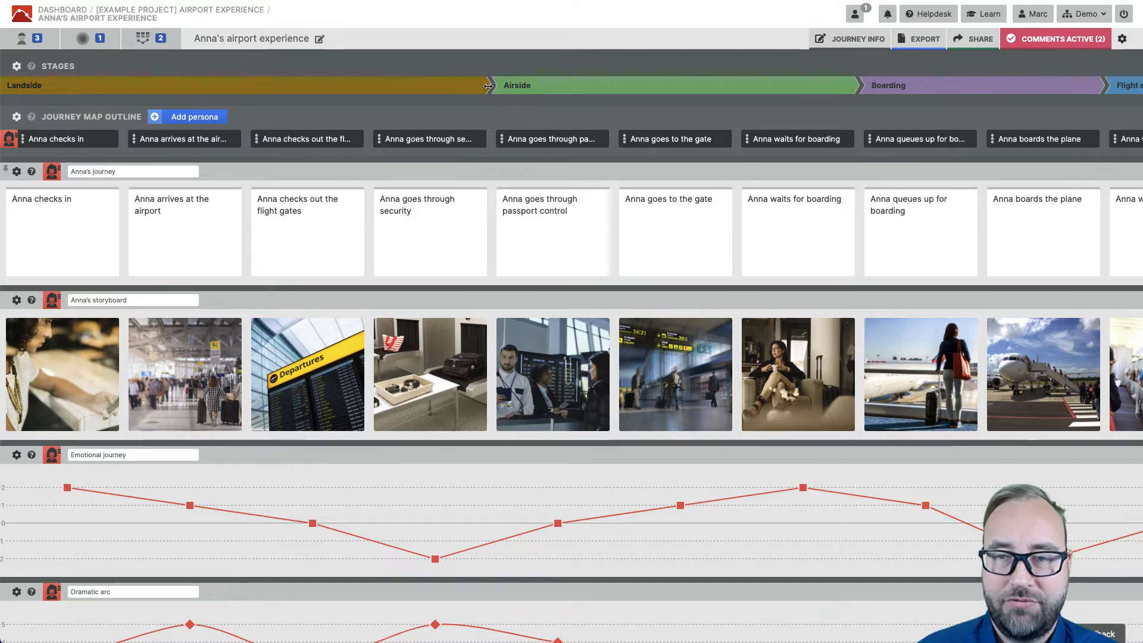
Split the Landside stage after the airport arrival step, and merge the two parts back together
mouse_move(488, 86)
left_mouse_down()
mouse_move(126, 88)
mouse_move(499, 89)
left_mouse_up()
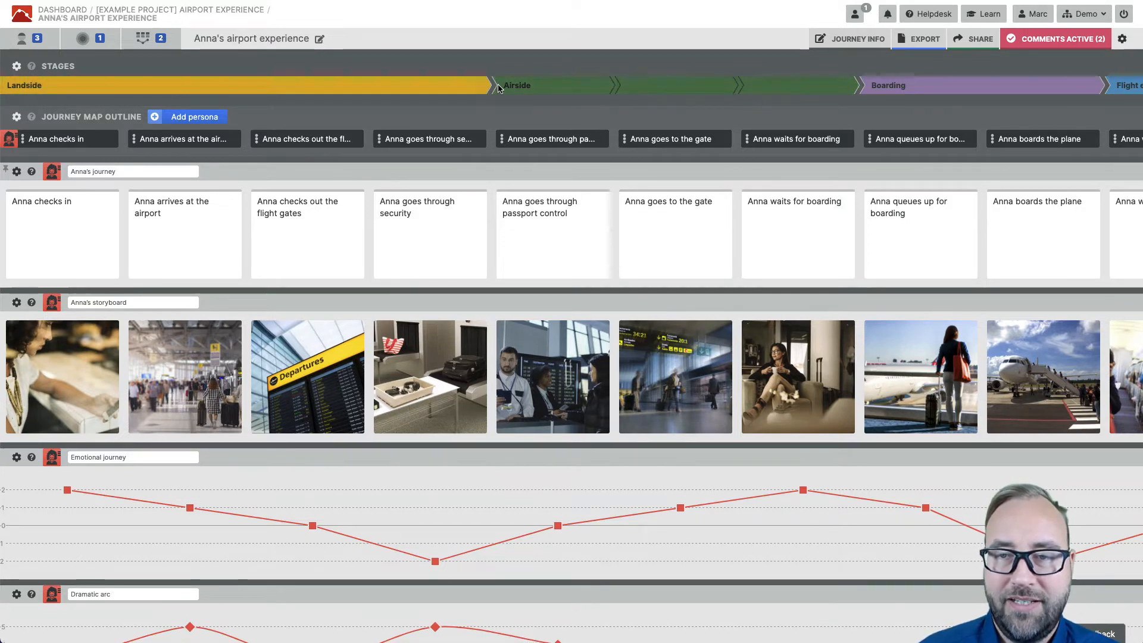
left_click(246, 94)
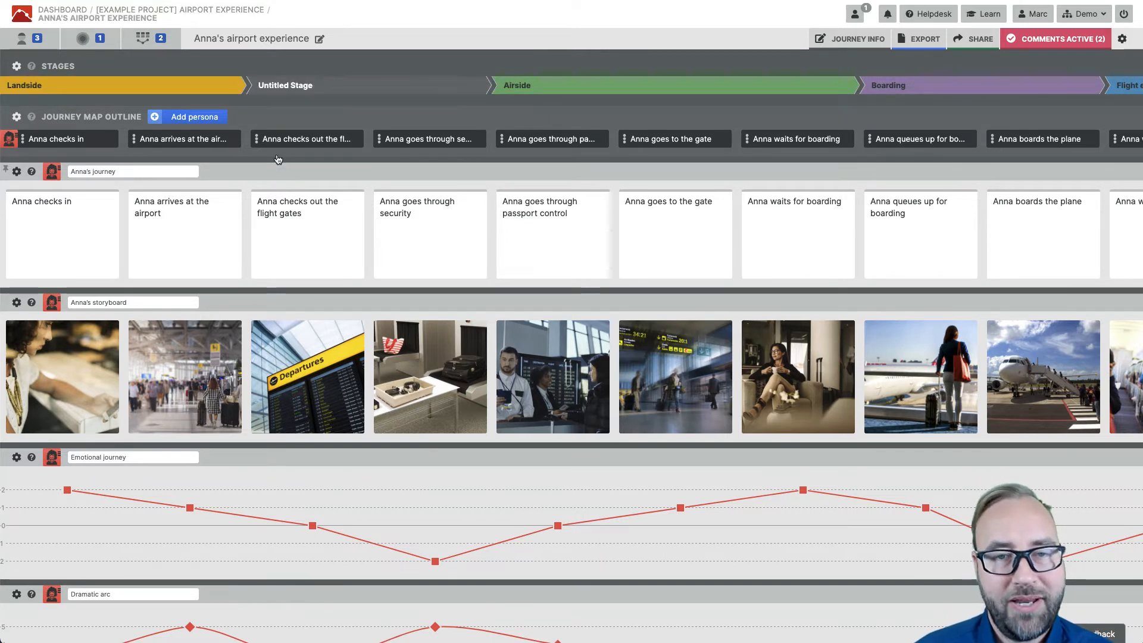
left_click(246, 86)
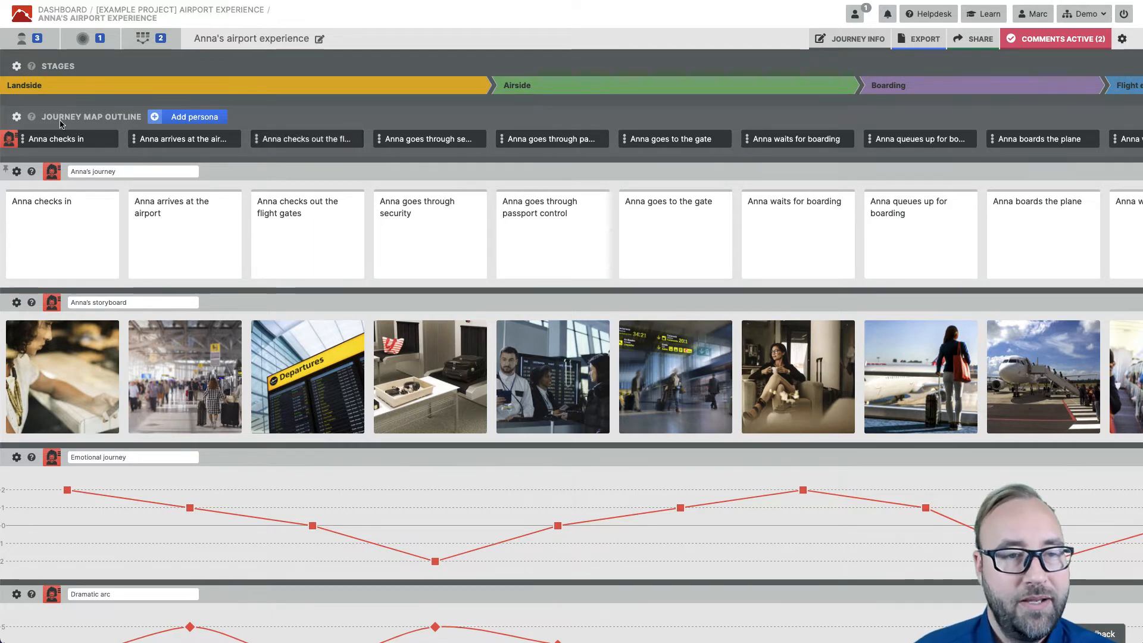
Open the Landside stage for editing to review its title, color and description, and cancel
left_click(34, 88)
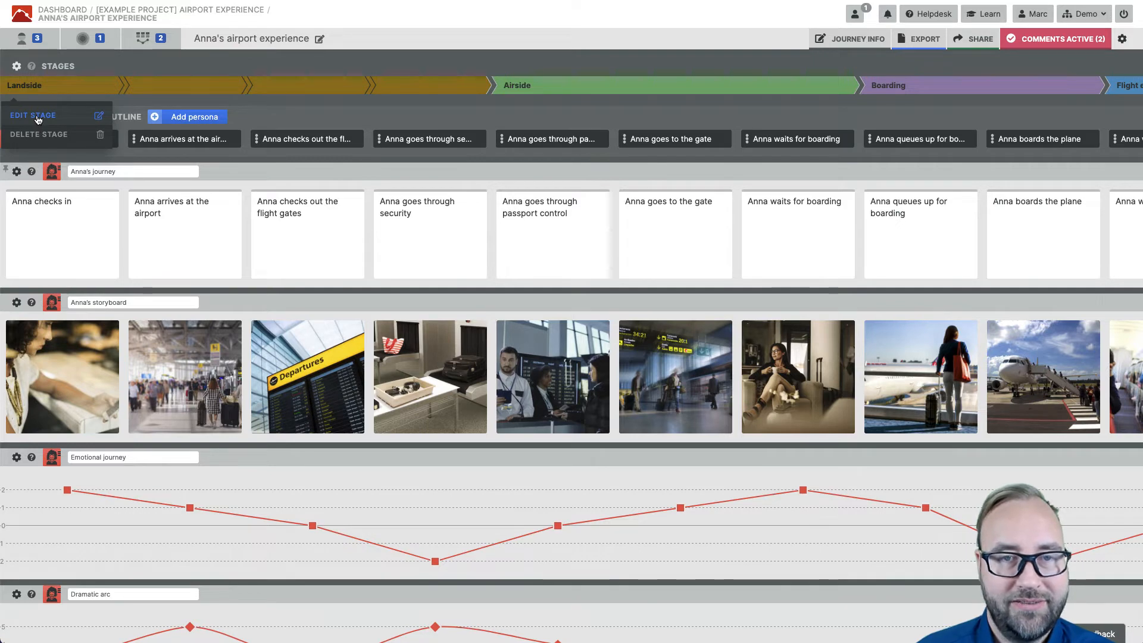
left_click(34, 116)
double_click(67, 131)
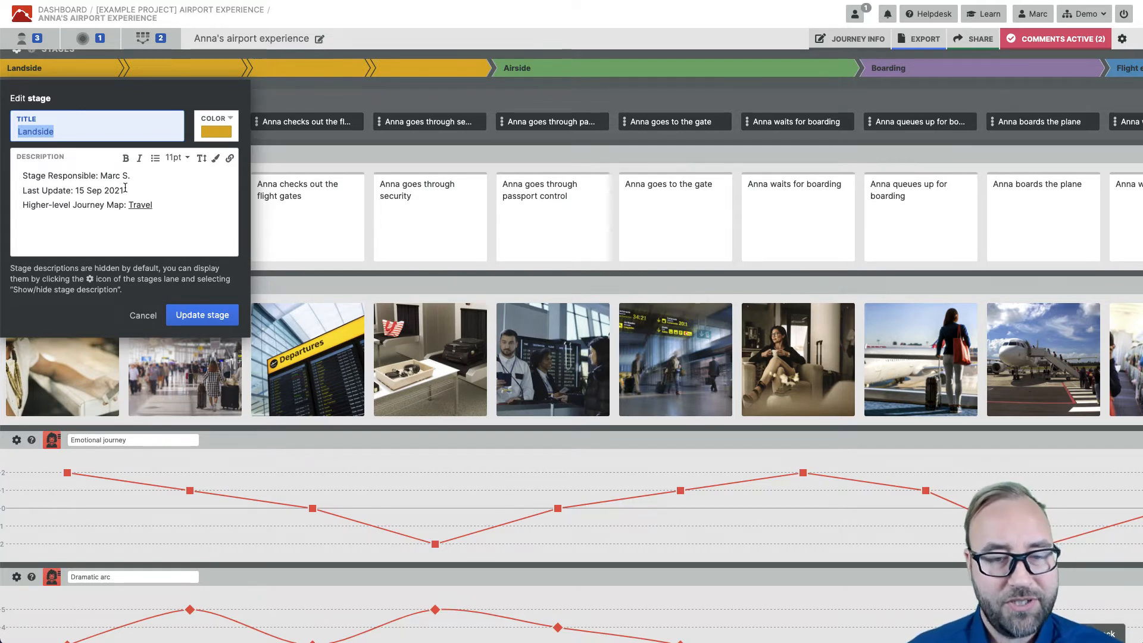
left_click(143, 316)
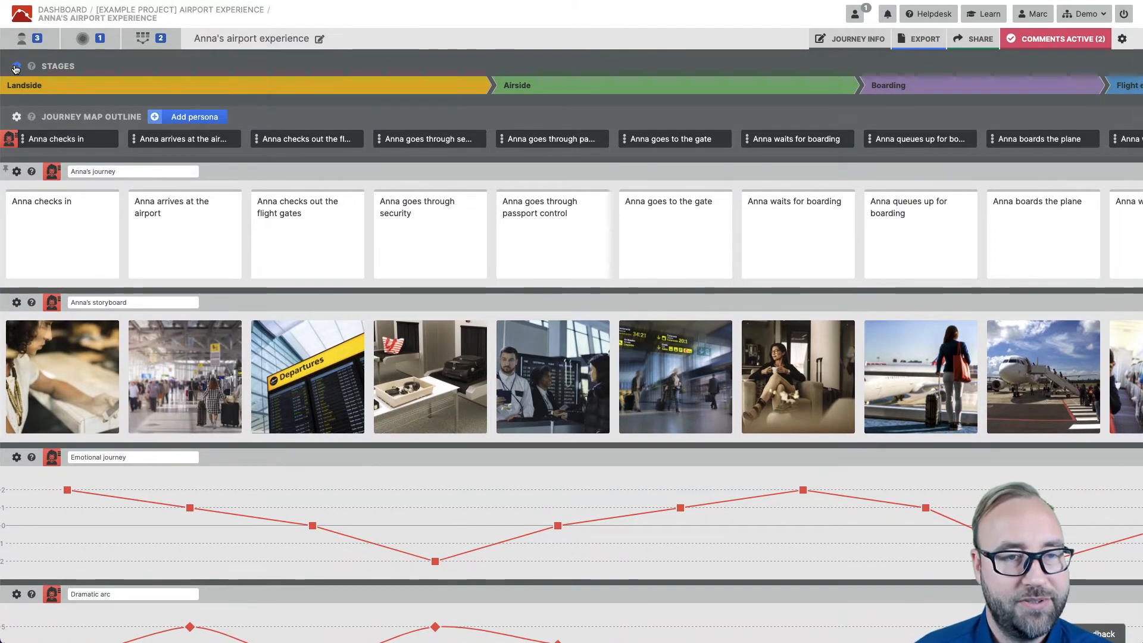
Show the stage descriptions to review the details under each stage, and hide them again
left_click(16, 66)
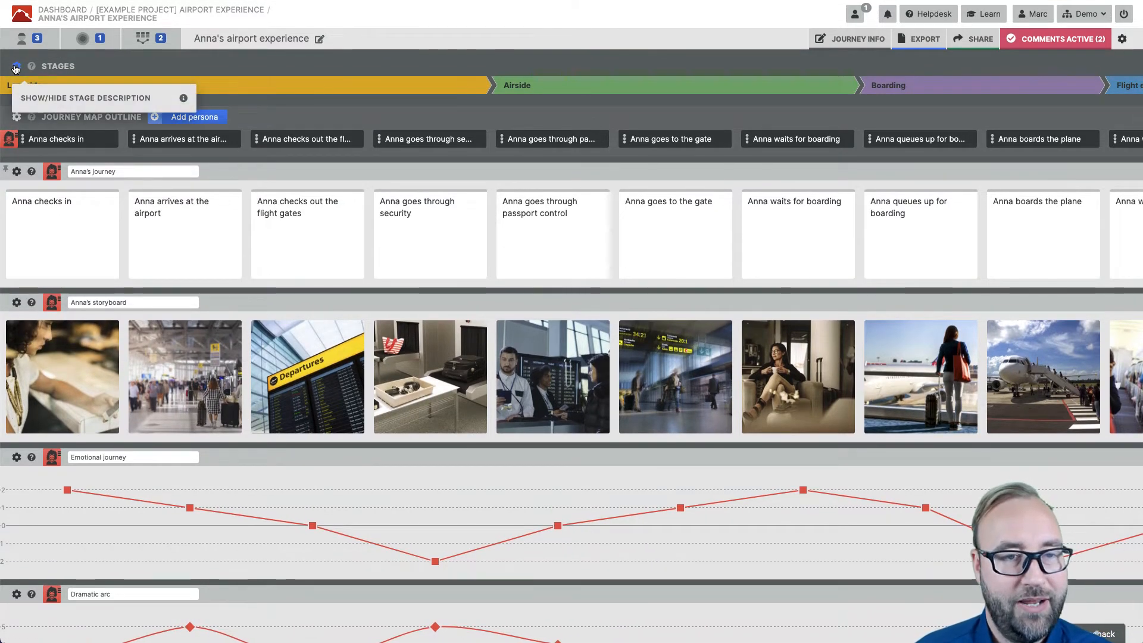
left_click(40, 104)
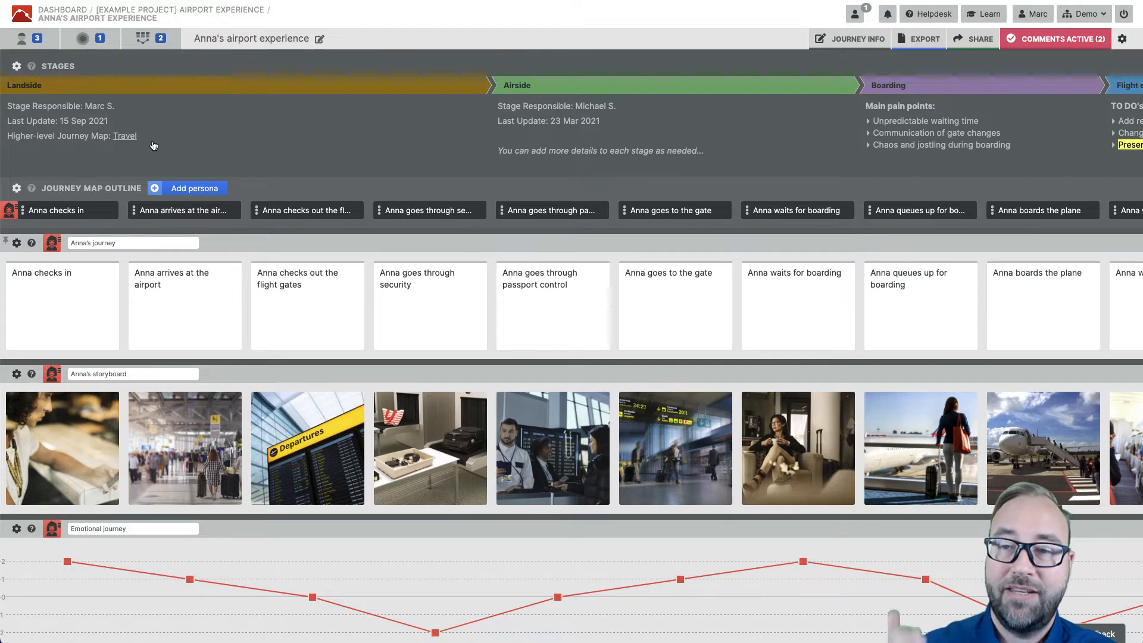
scroll(312, 138, "right", 6)
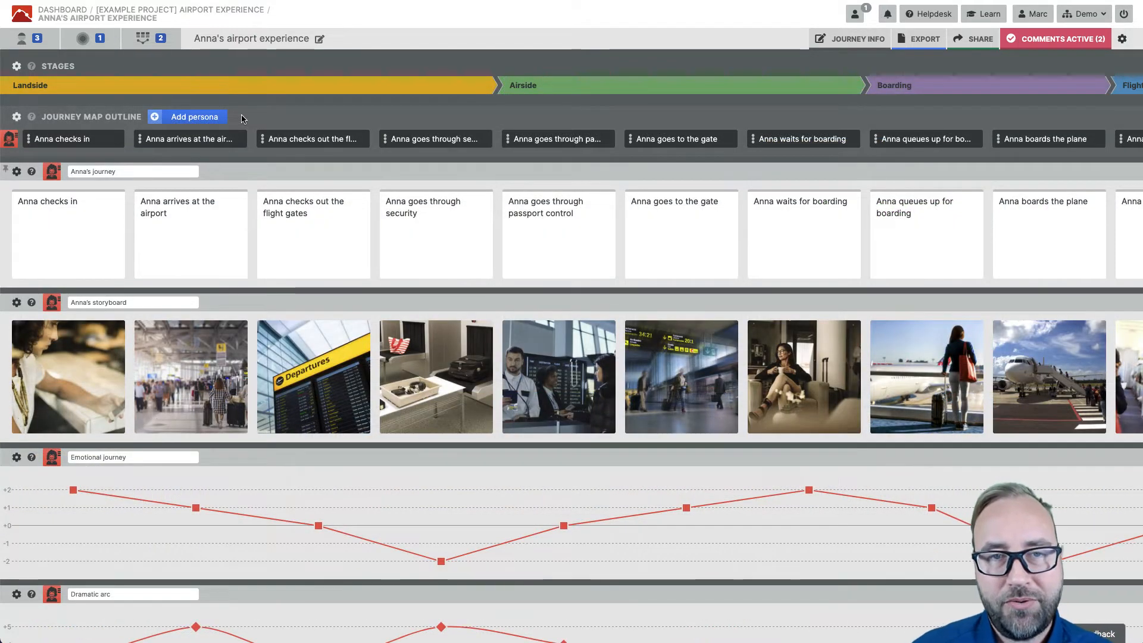
Hide the journey map outline's step row, and show it again
left_click(18, 121)
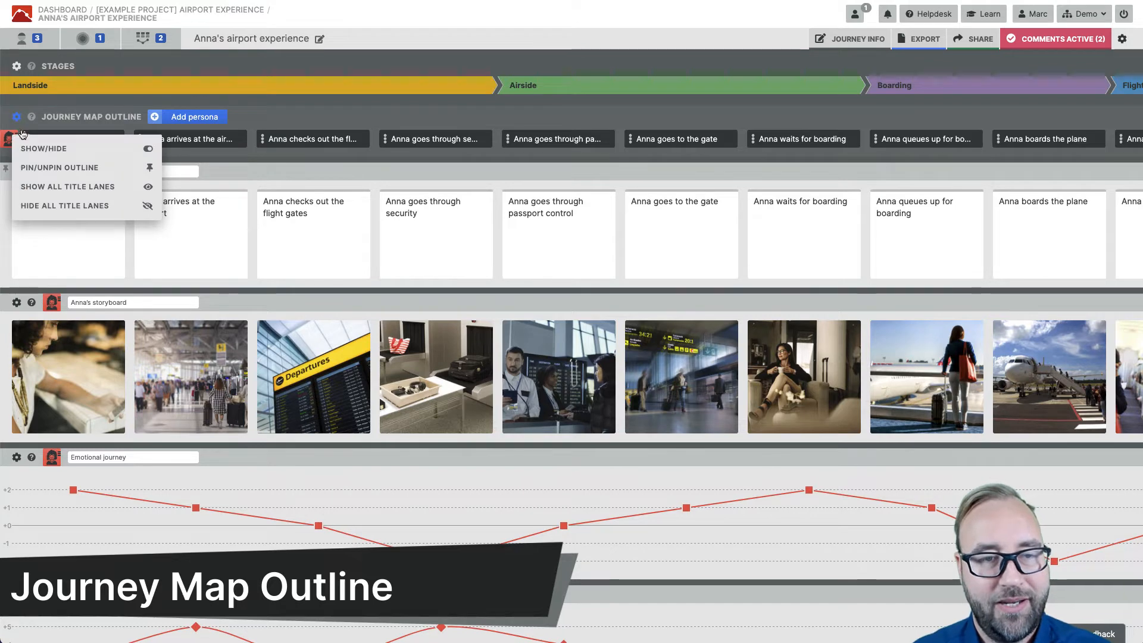
left_click(36, 148)
left_click(18, 117)
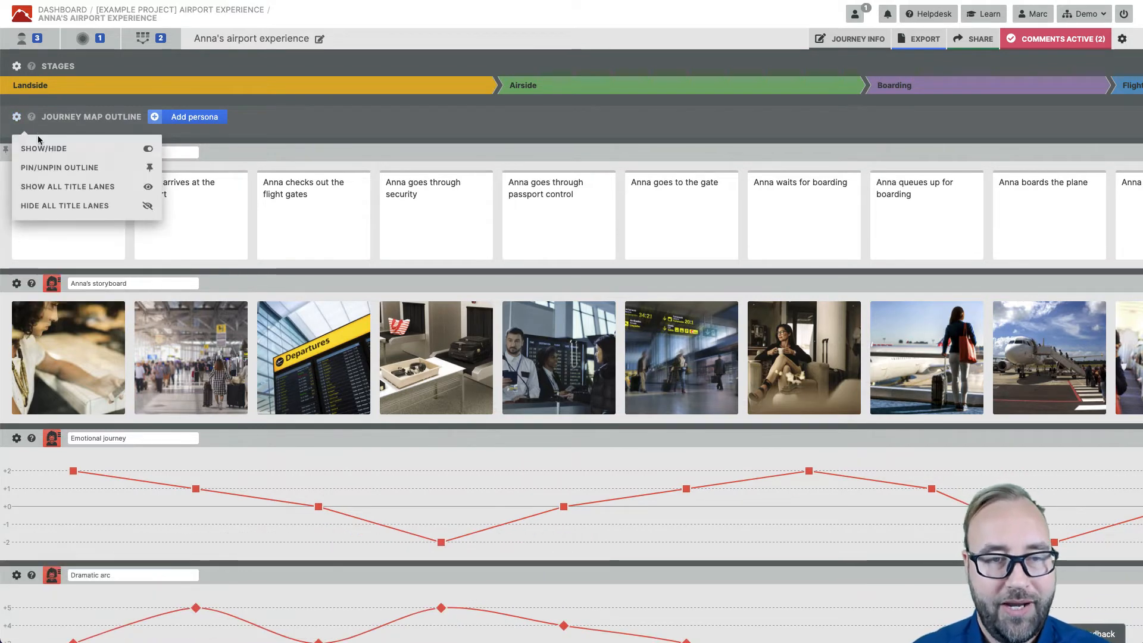
left_click(38, 148)
Pin the journey map outline, check it against the lower lanes of the map, and unpin it
left_click(16, 117)
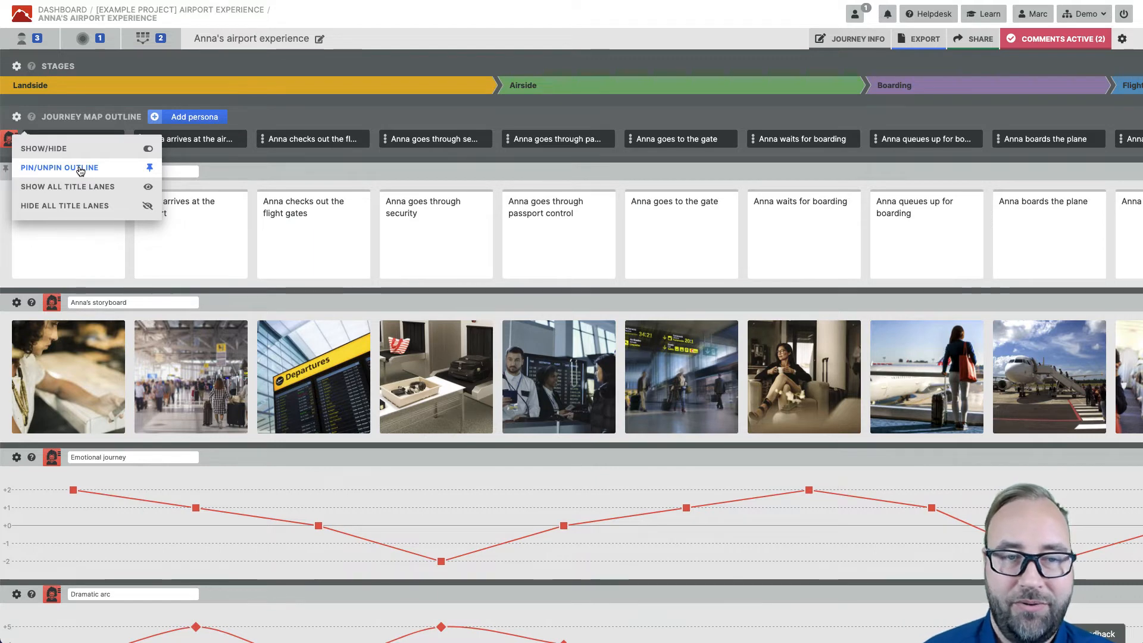
left_click(80, 169)
scroll(106, 191, "down", 2)
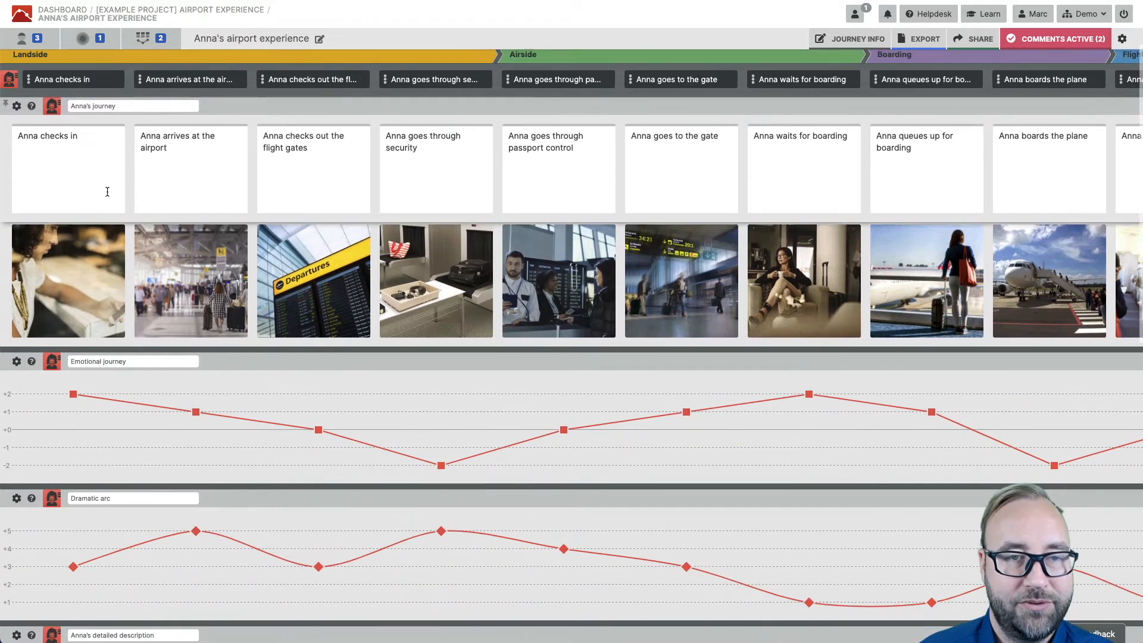
scroll(108, 191, "down", 4)
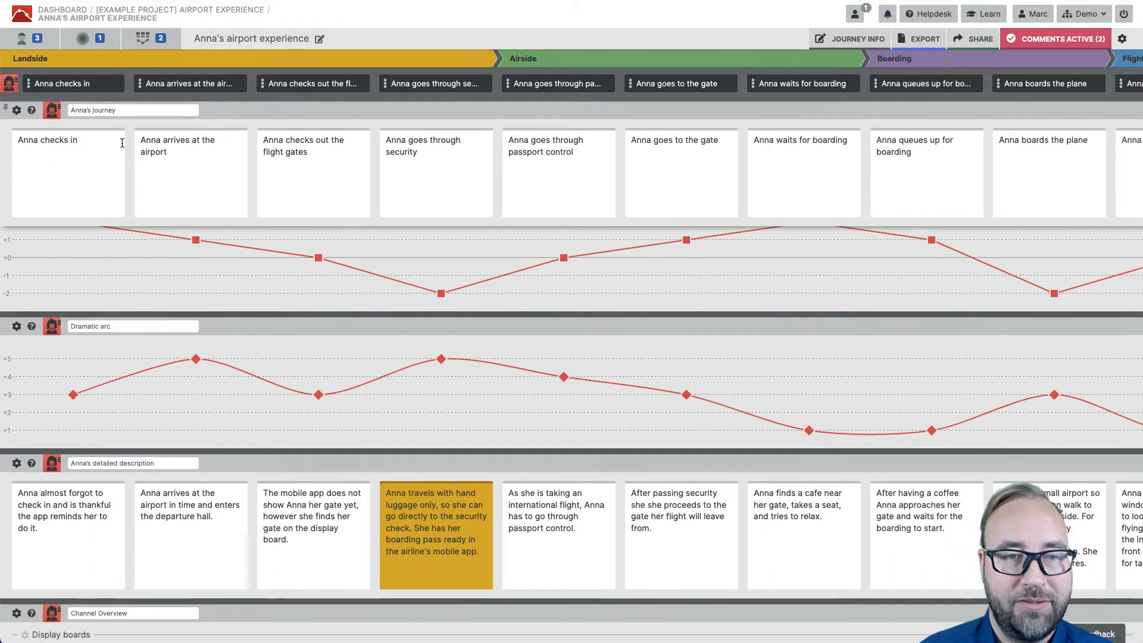
scroll(122, 143, "up", 6)
left_click(17, 116)
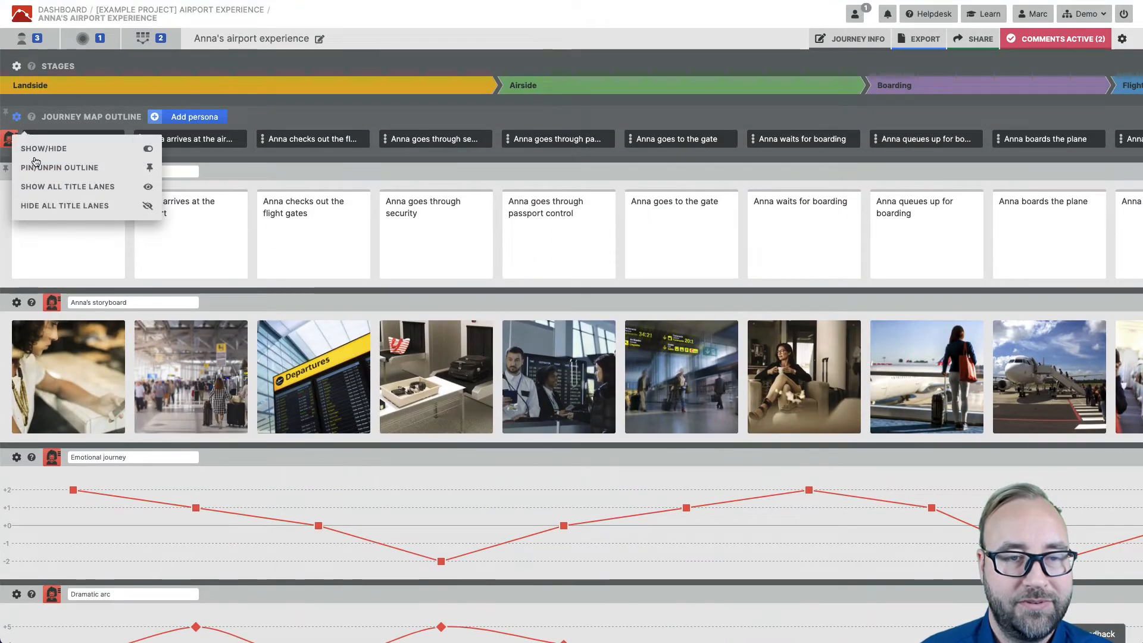
left_click(60, 169)
Review the outline's options for showing or hiding title lanes, and the options available for Anna's persona journey
left_click(16, 117)
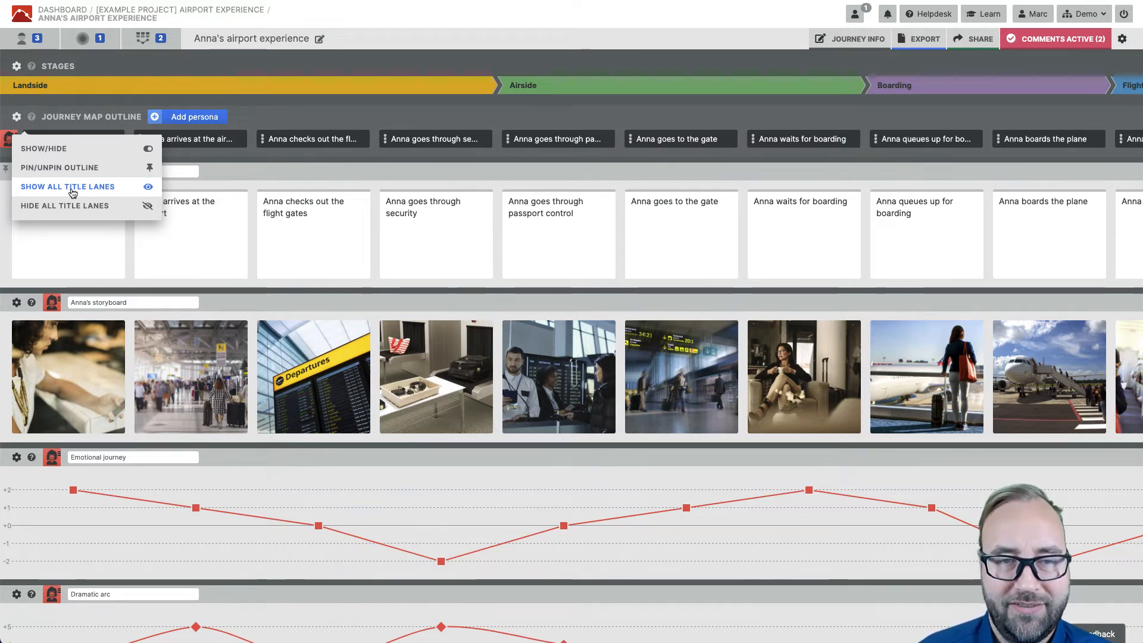
left_click(285, 111)
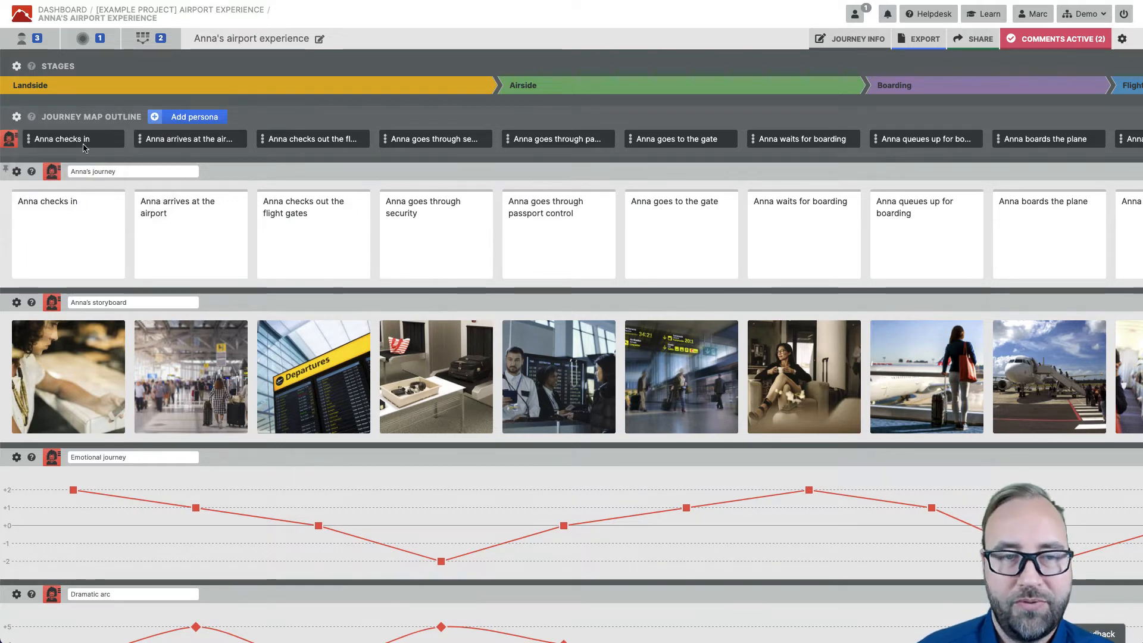
left_click(9, 142)
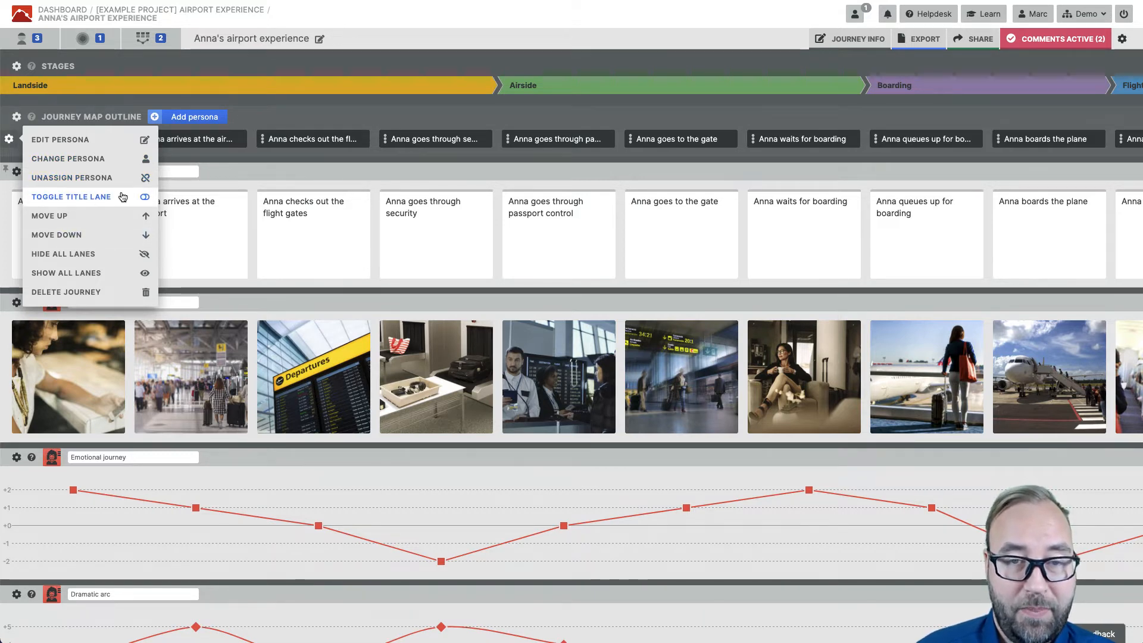
Prepare to duplicate Anna's existing journey with Tom as the target persona, and close the duplication without creating it
left_click(210, 123)
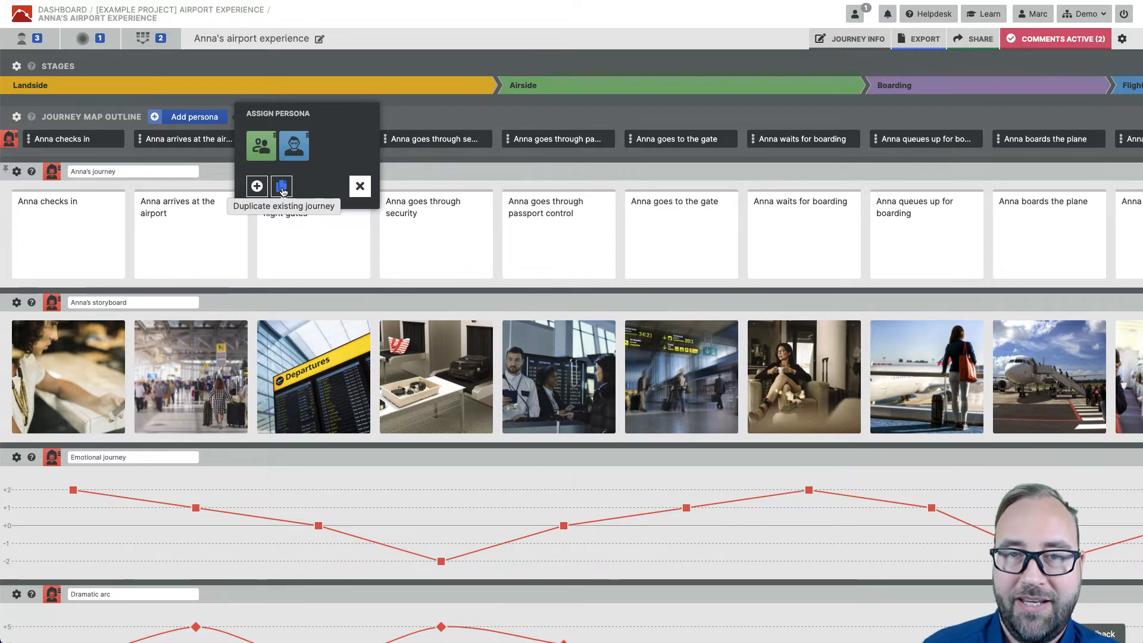
left_click(282, 189)
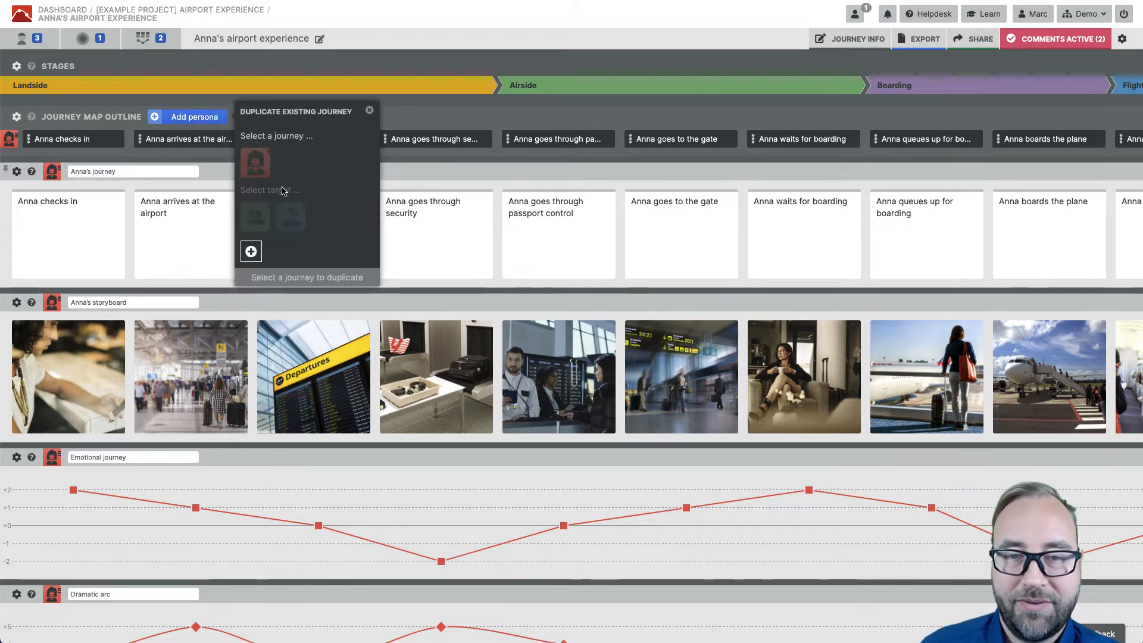
left_click(259, 159)
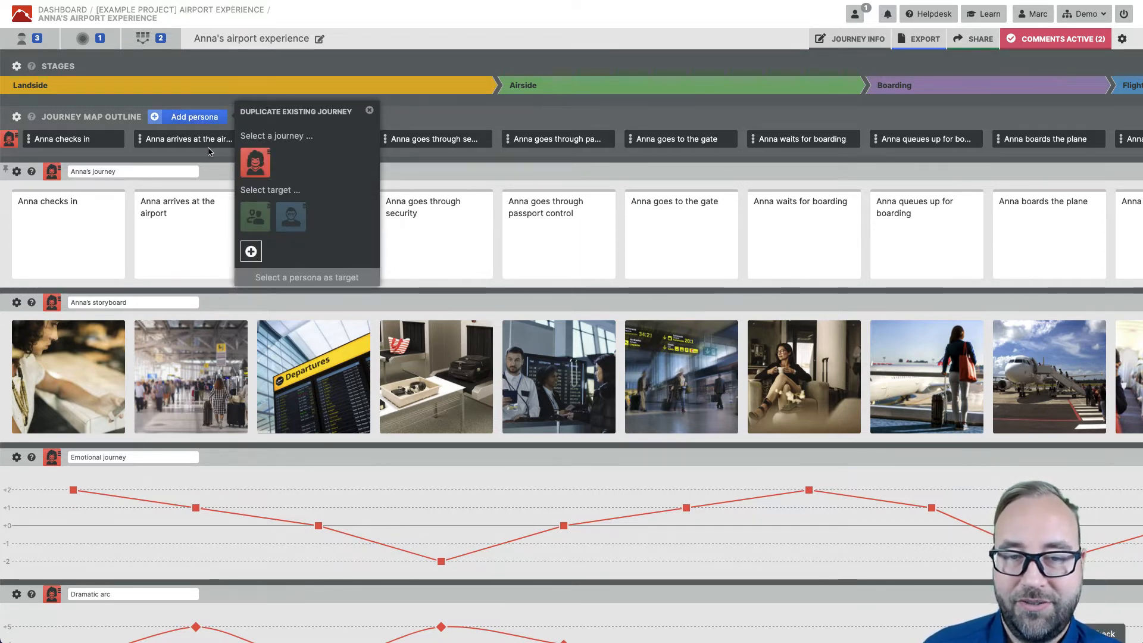
left_click(294, 223)
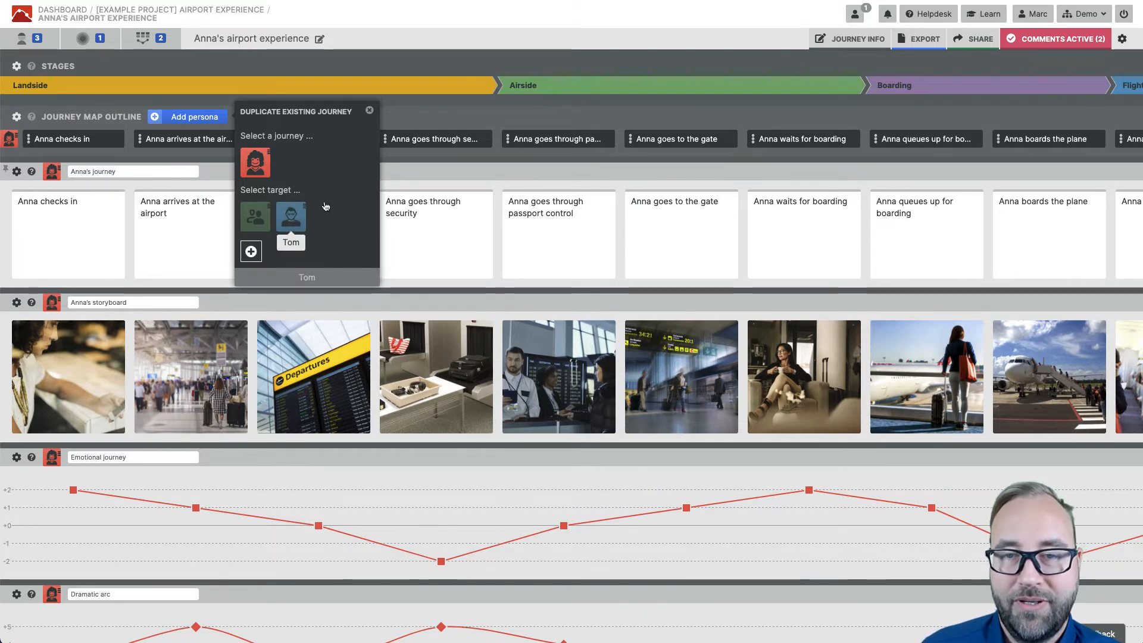
left_click(369, 110)
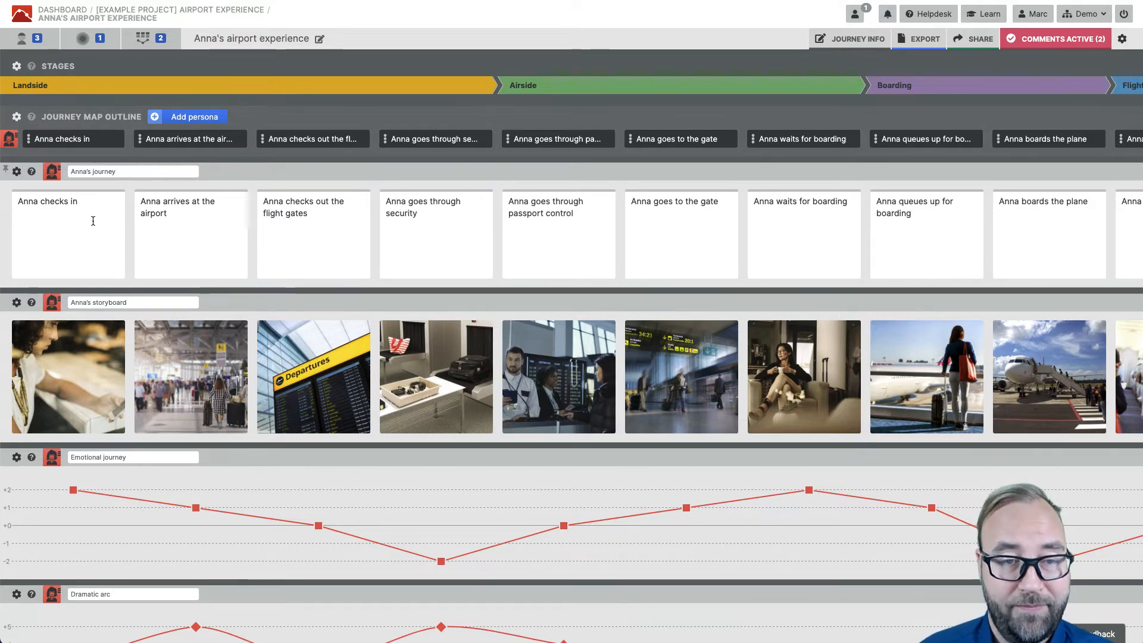
Review the hide, move and pin options of the title lane "Anna's journey"
scroll(56, 210, "down", 1)
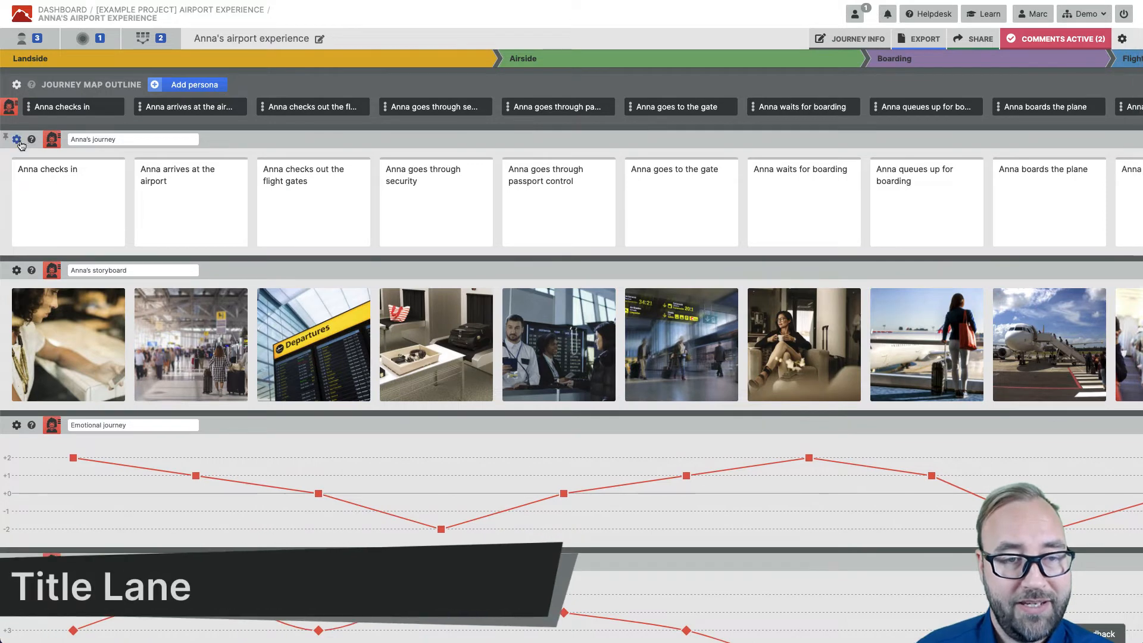
left_click(18, 142)
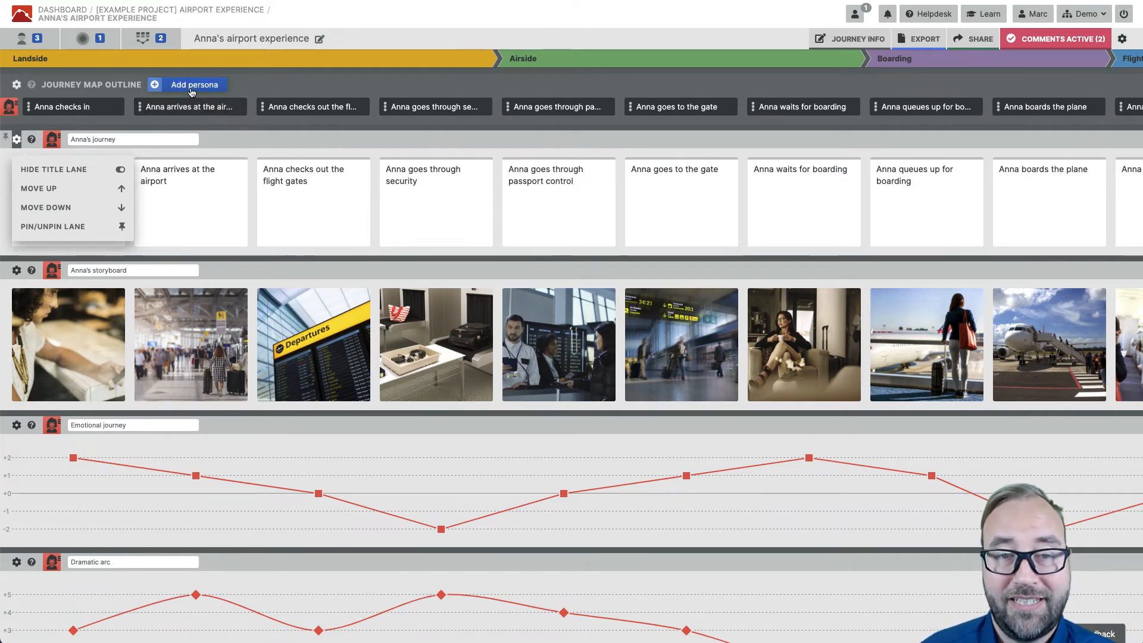
Delete the word "Anna" from the "Anna arrives at the airport" title card, and write it back in
left_click(192, 185)
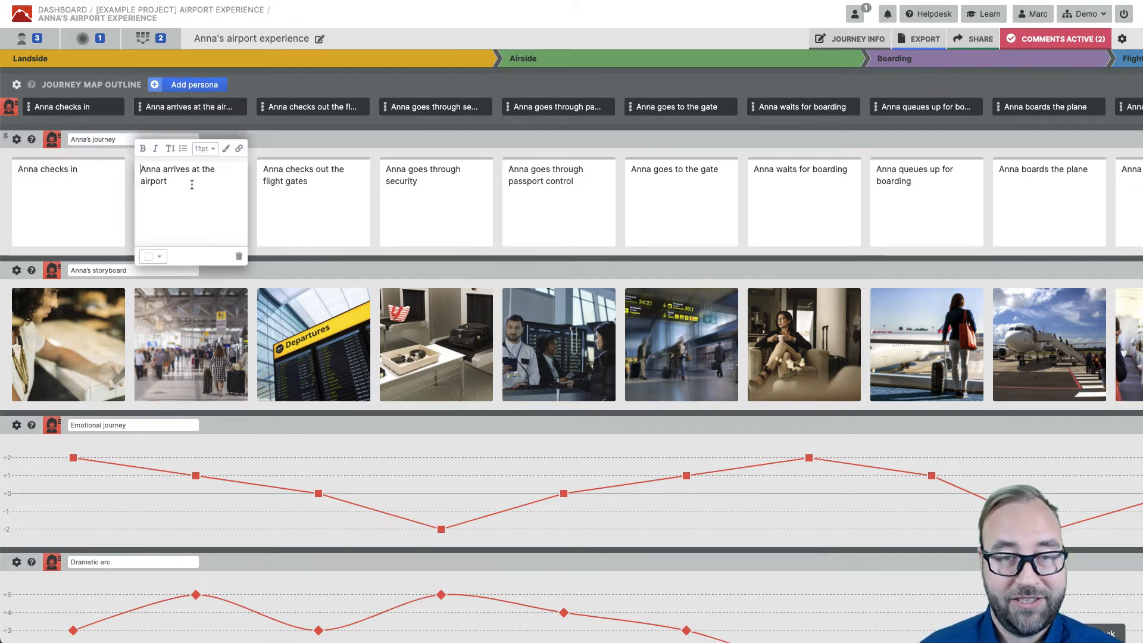
double_click(144, 171)
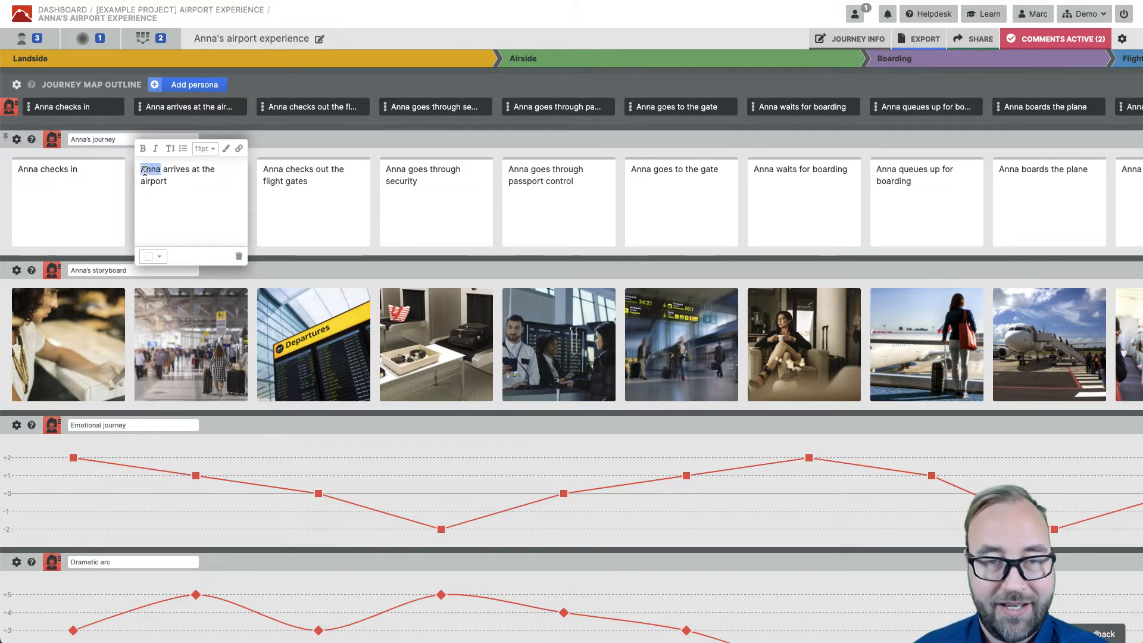
key("BackSpace")
left_click(266, 138)
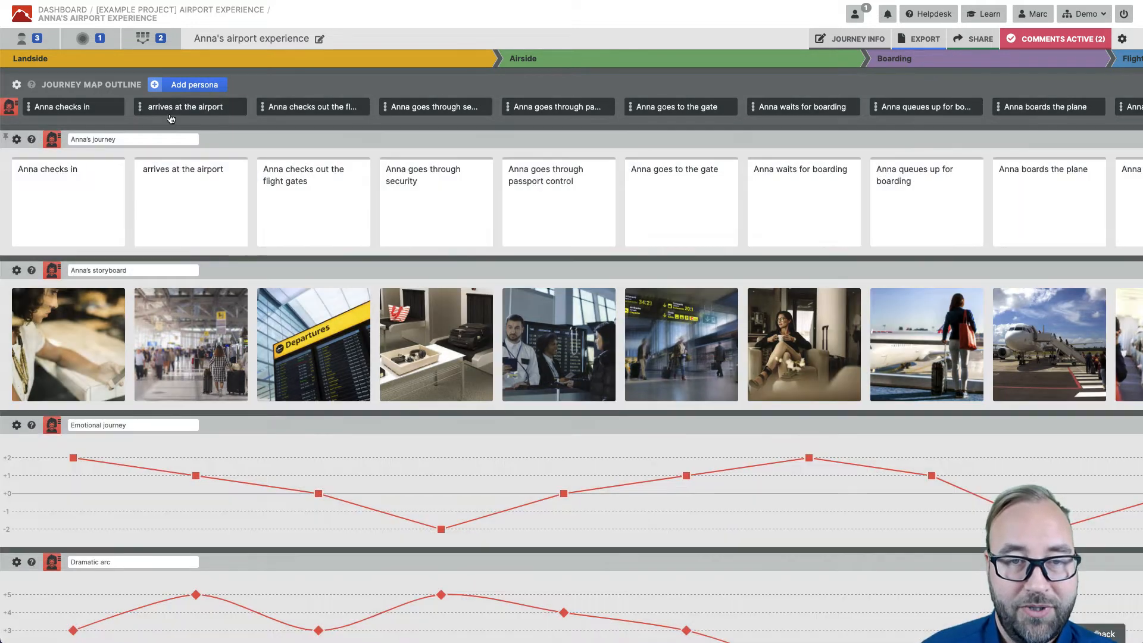
left_click(161, 172)
type("Anna")
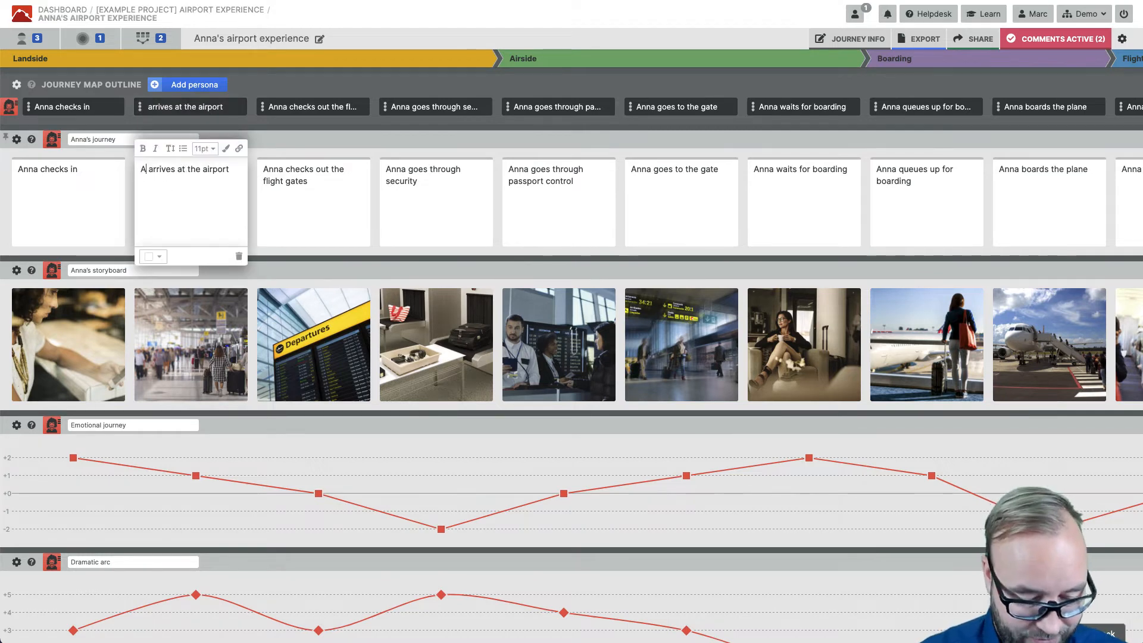
left_click(277, 138)
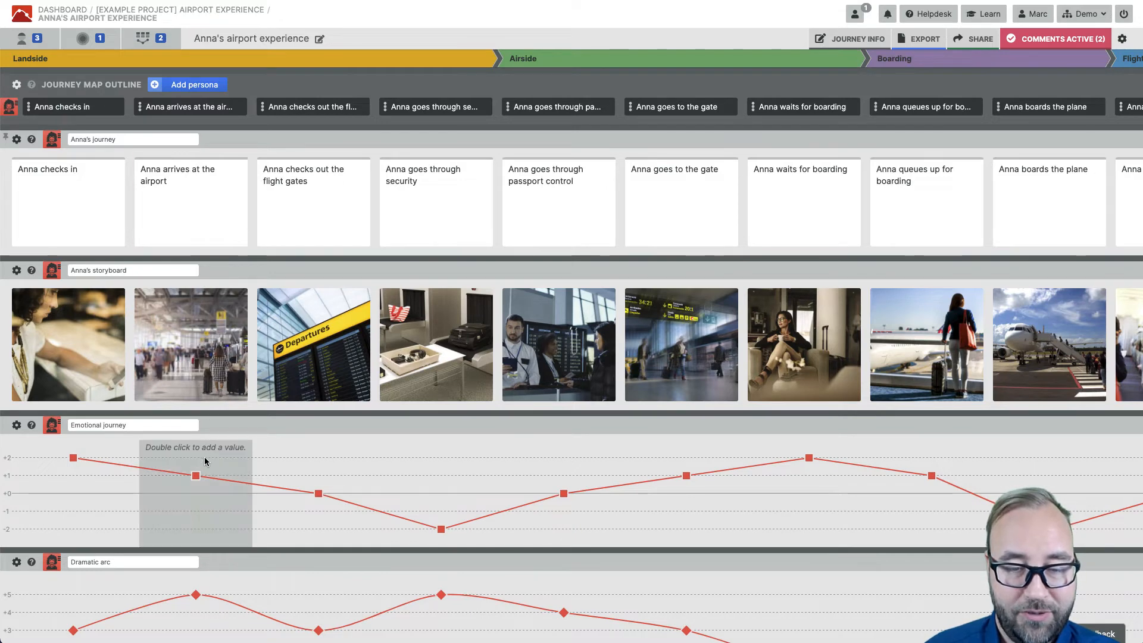
Inspect the emotional journey value at "Anna arrives at the airport", and review the lane options and name of "Anna's journey"
left_click(195, 479)
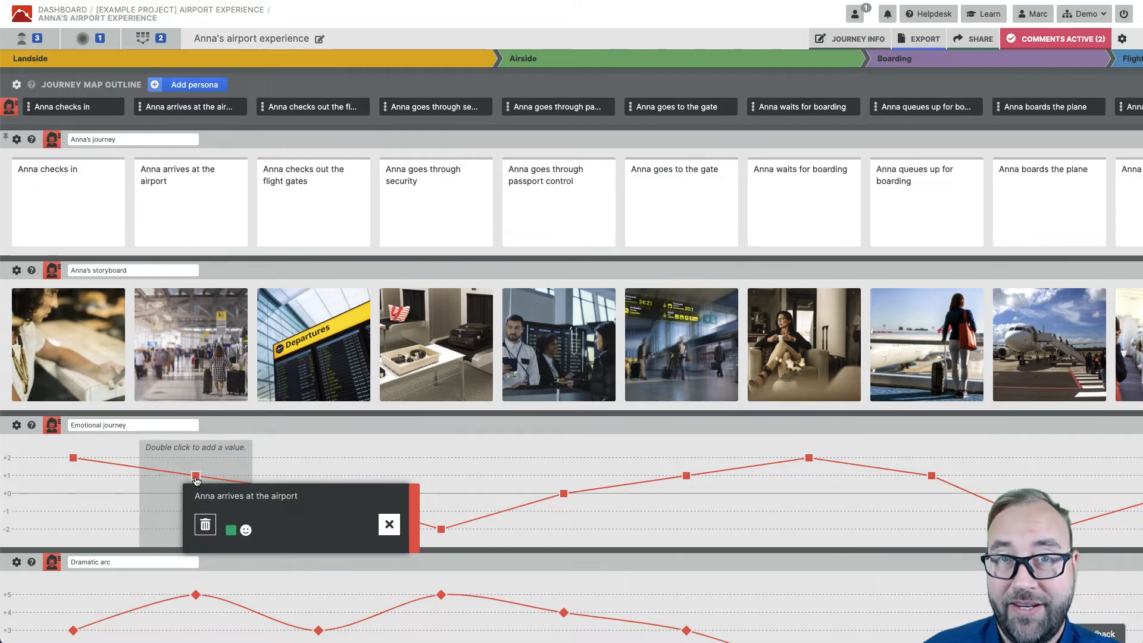
left_click(174, 211)
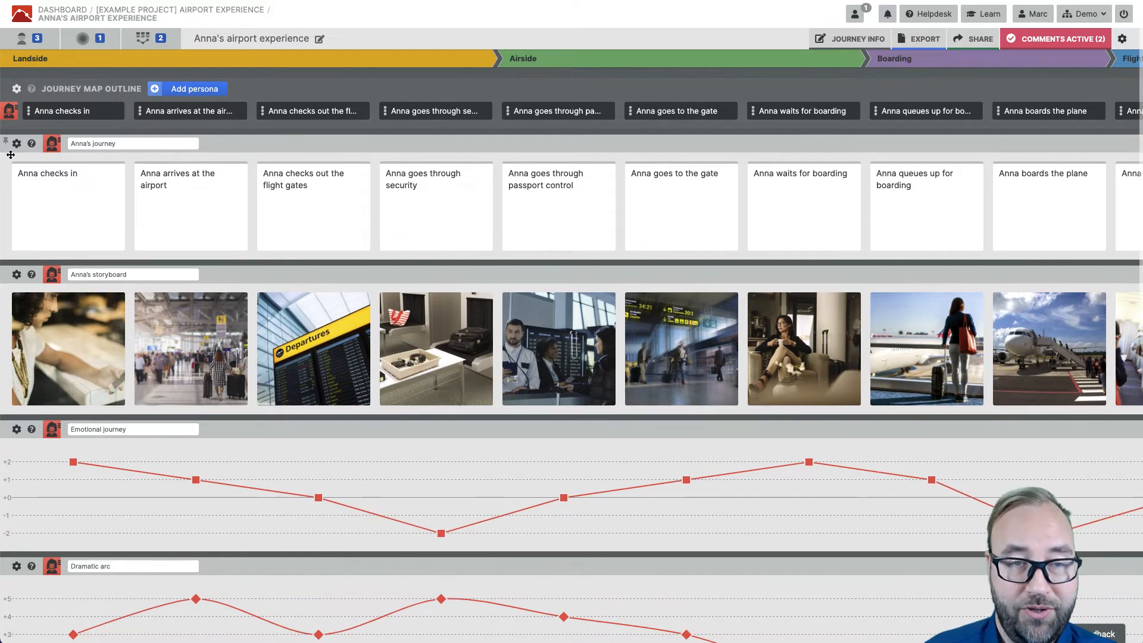
left_click(16, 144)
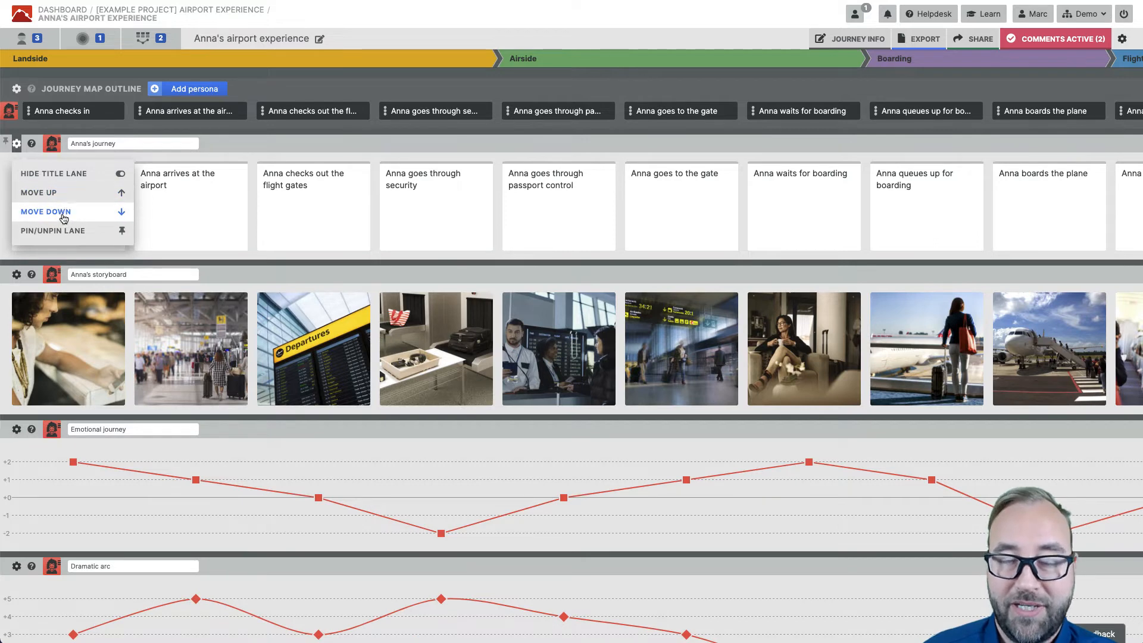
mouse_move(344, 145)
left_mouse_down()
mouse_move(349, 293)
mouse_move(353, 153)
left_mouse_up()
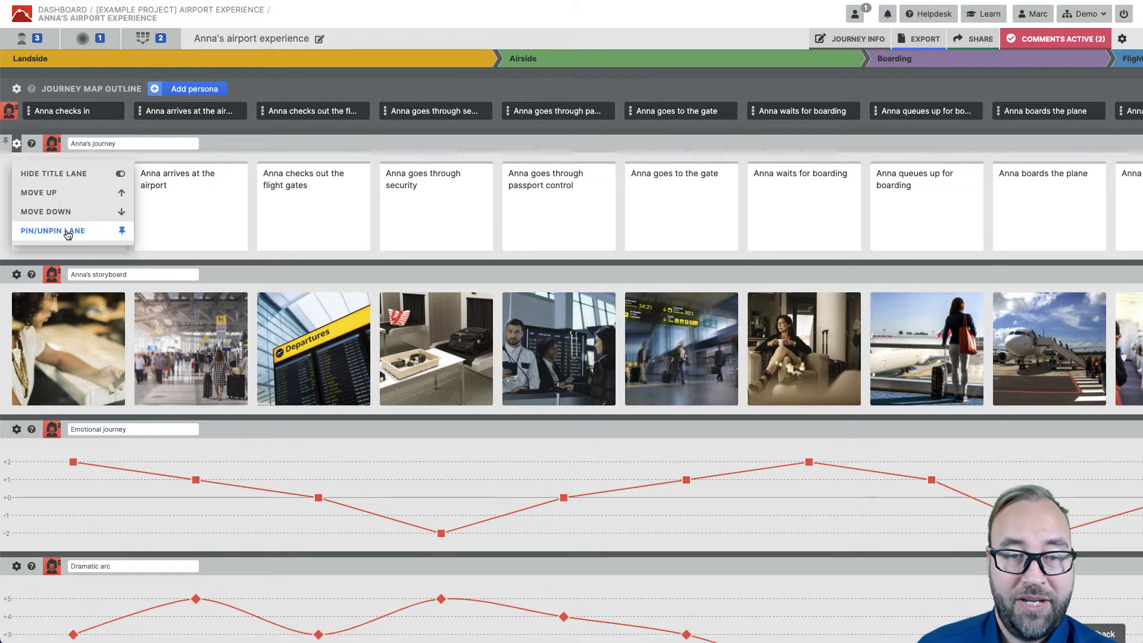
left_click(17, 144)
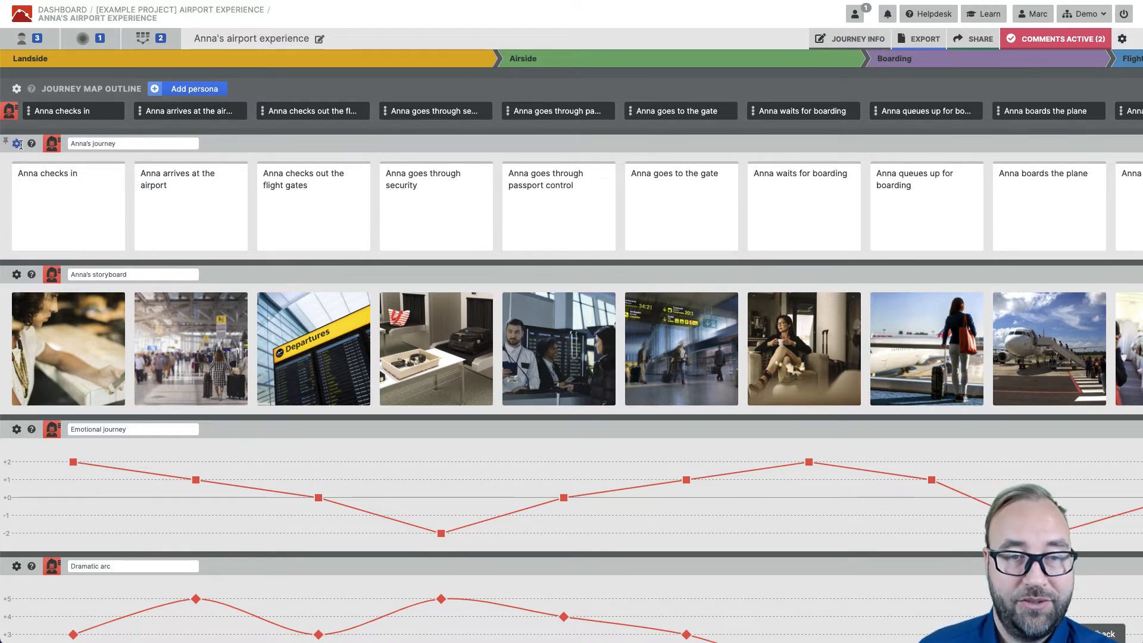
left_click(110, 143)
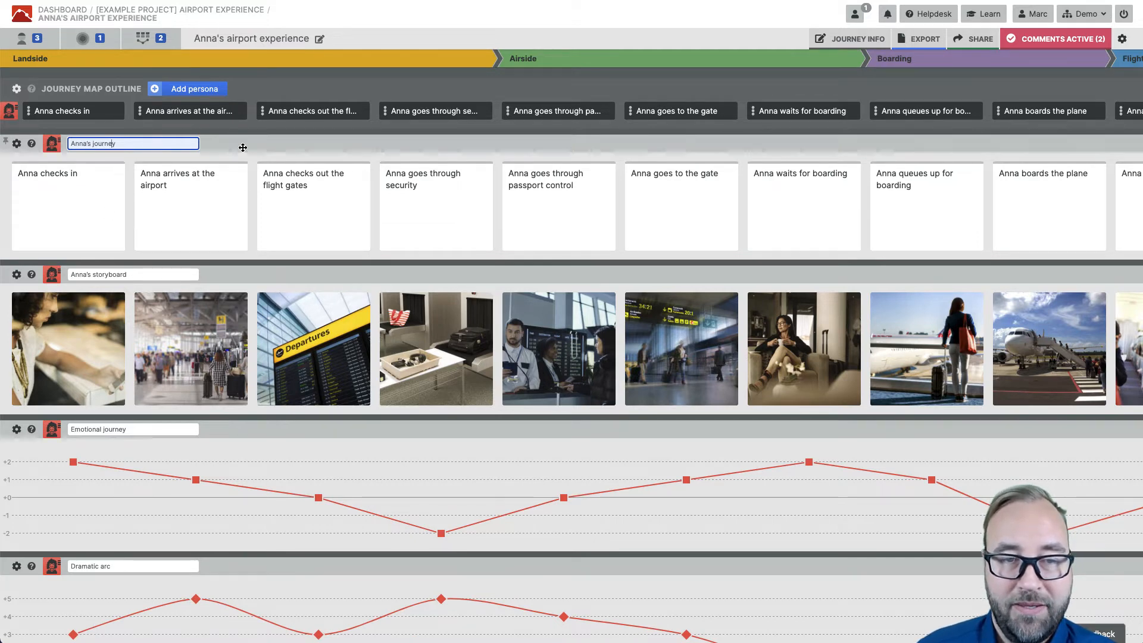
Open the image gallery to change the storyboard image for "Anna arrives at the airport", and browse the project images and color illustrations
scroll(238, 148, "down", 2)
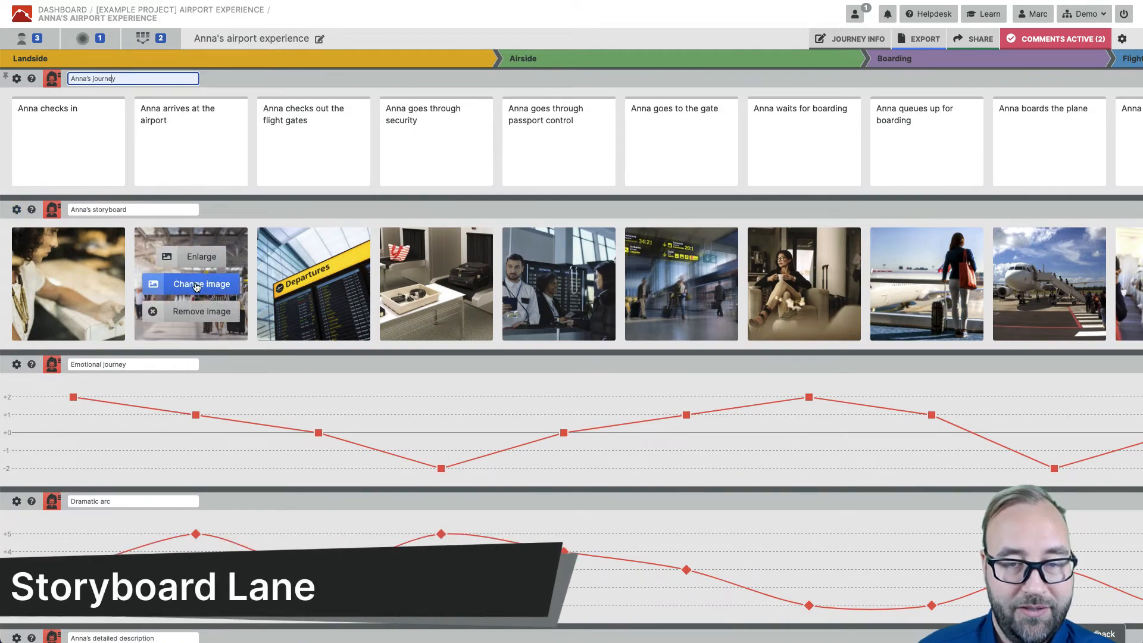
left_click(197, 287)
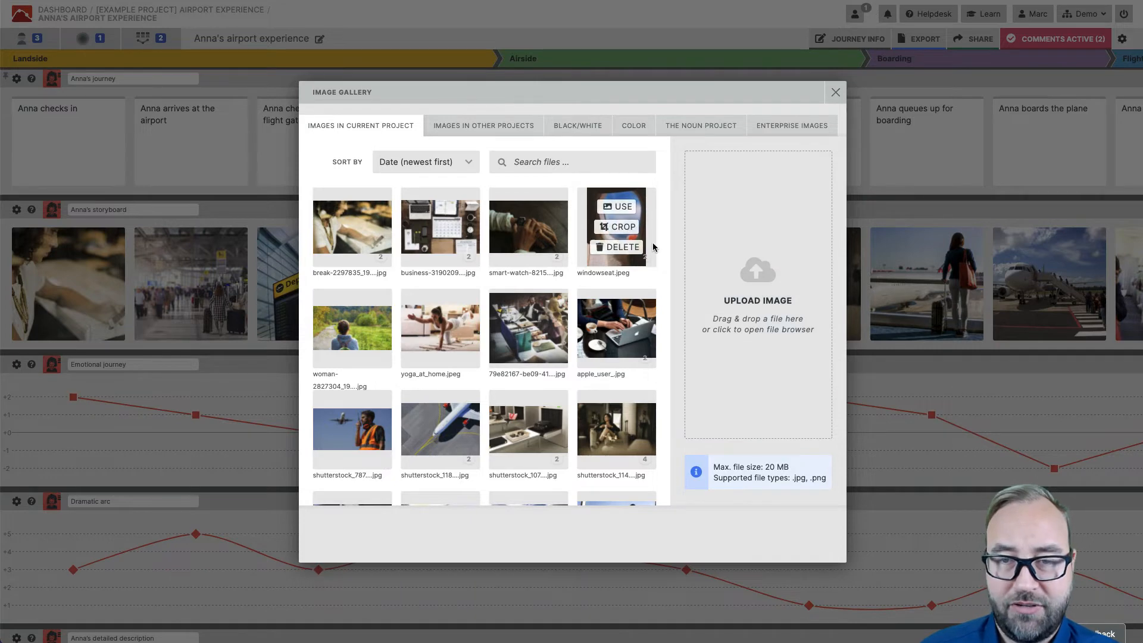
mouse_move(338, 238)
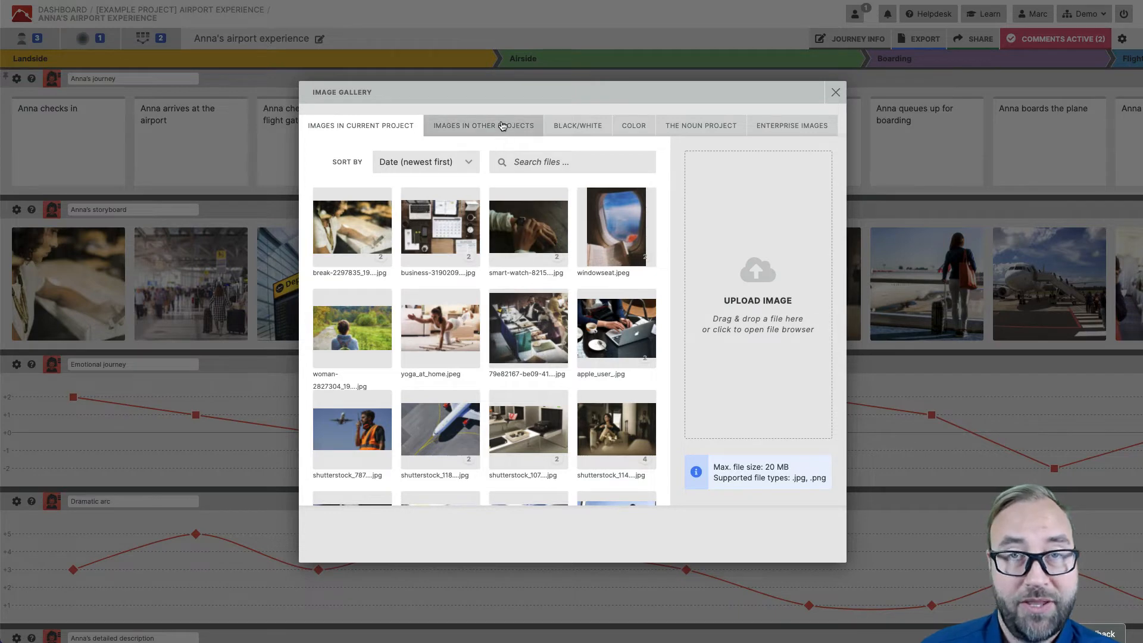
left_click(634, 133)
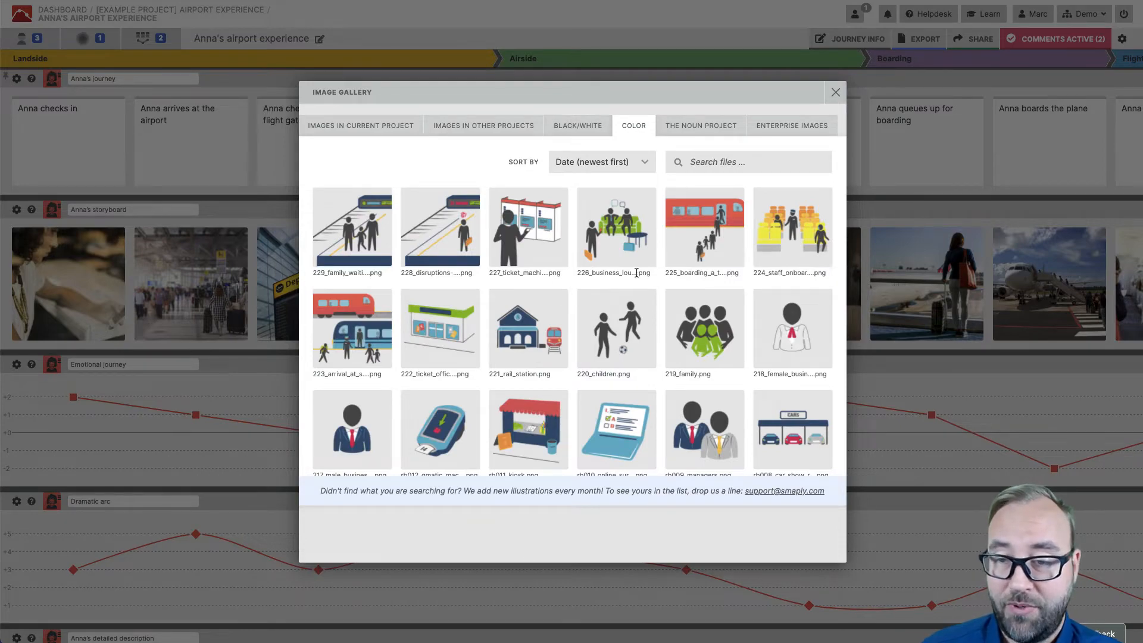
scroll(636, 266, "down", 10)
scroll(636, 266, "down", 10)
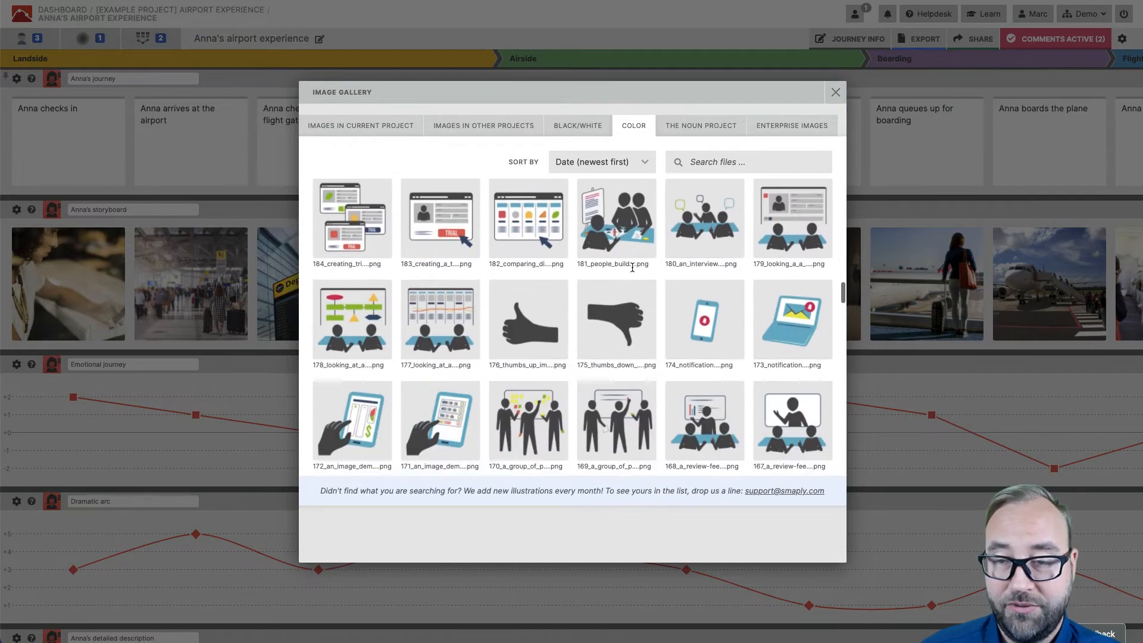
Search The Noun Project for "cat", preview a cat symbol with a blue foreground, and leave the gallery via the enterprise images without inserting anything
left_click(702, 129)
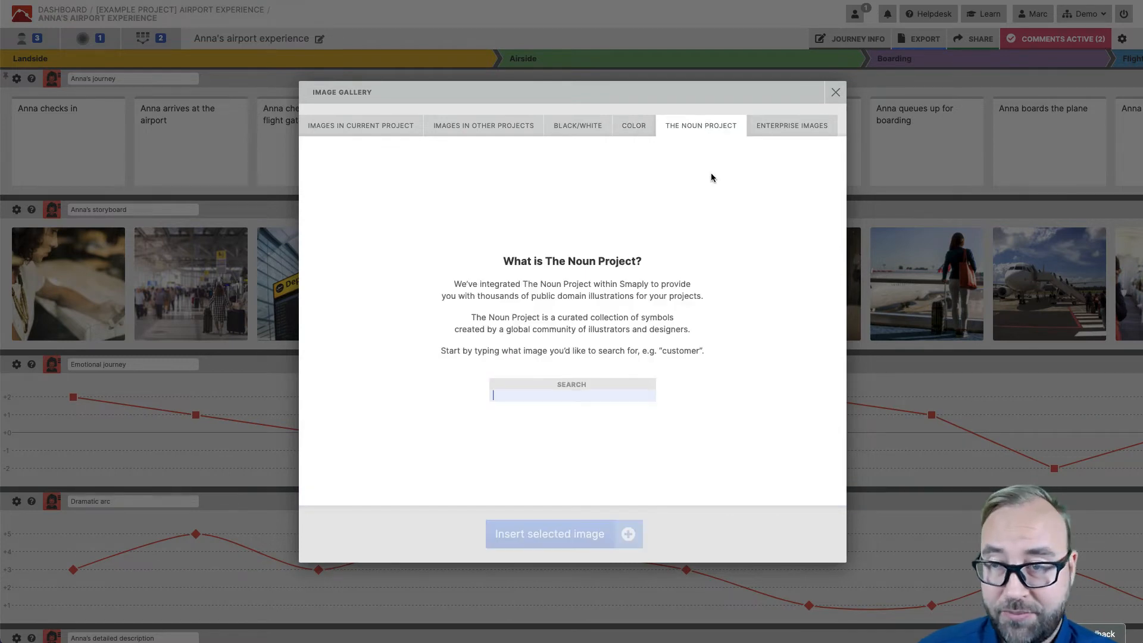
type("cat")
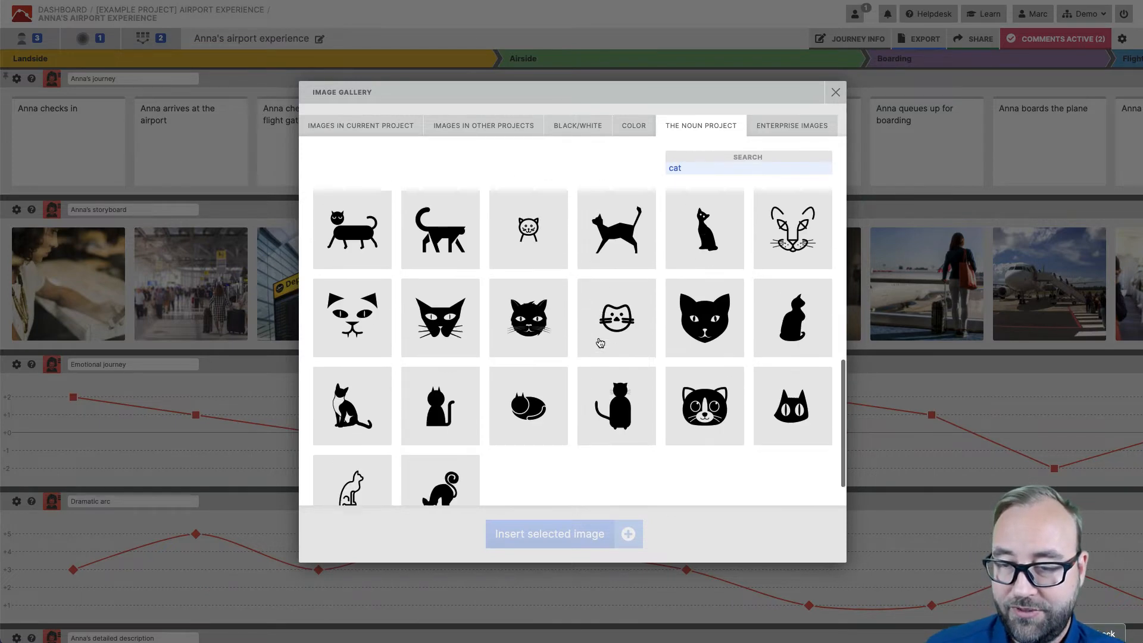
scroll(600, 341, "down", 1)
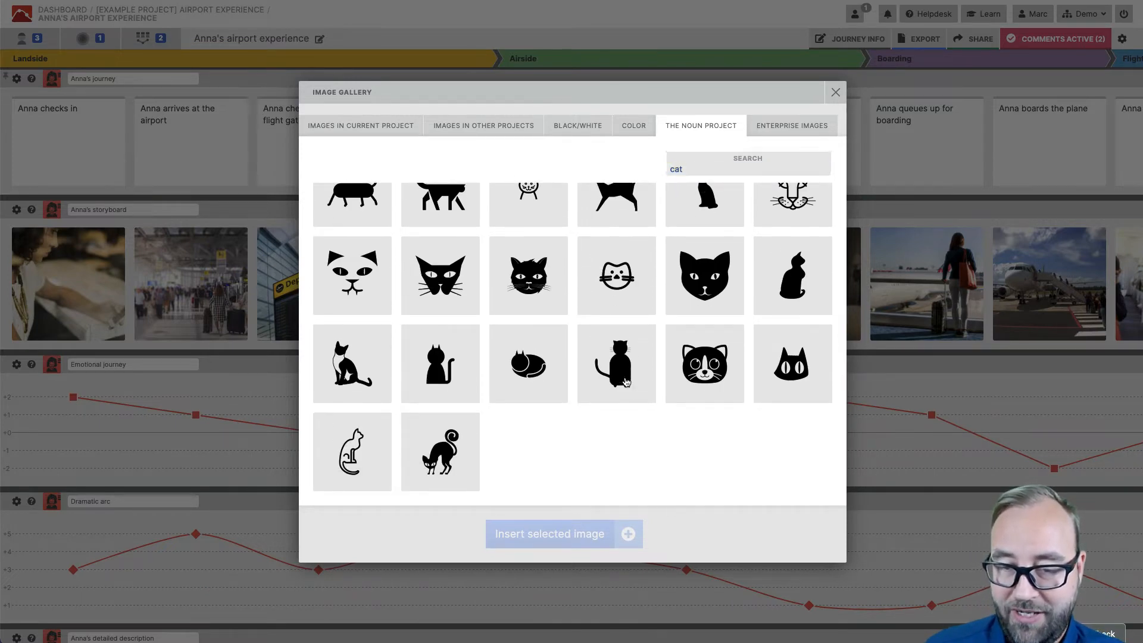
left_click(628, 388)
left_click(790, 460)
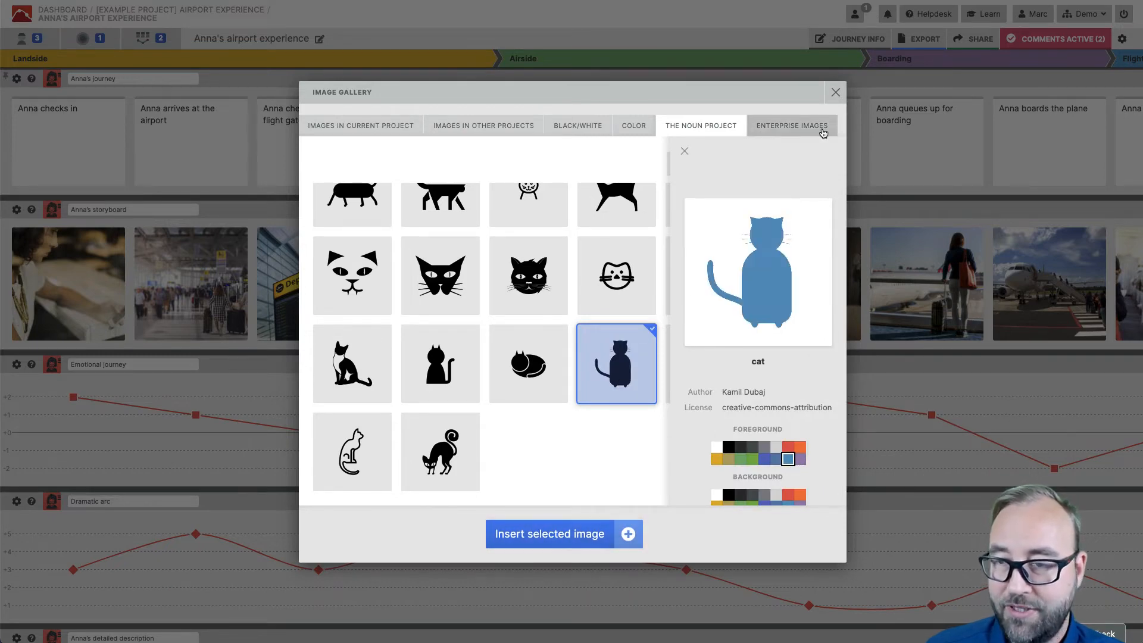
left_click(794, 128)
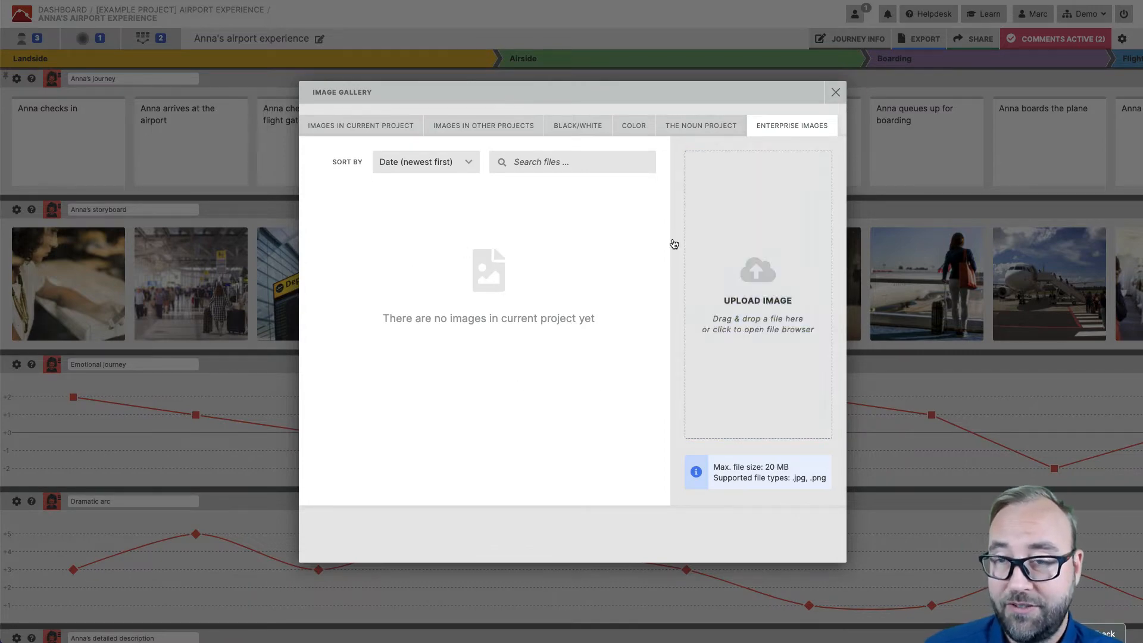
left_click(836, 93)
Examine the "Emotional journey" lane and its value for "Anna arrives at the airport"
scroll(323, 221, "down", 2)
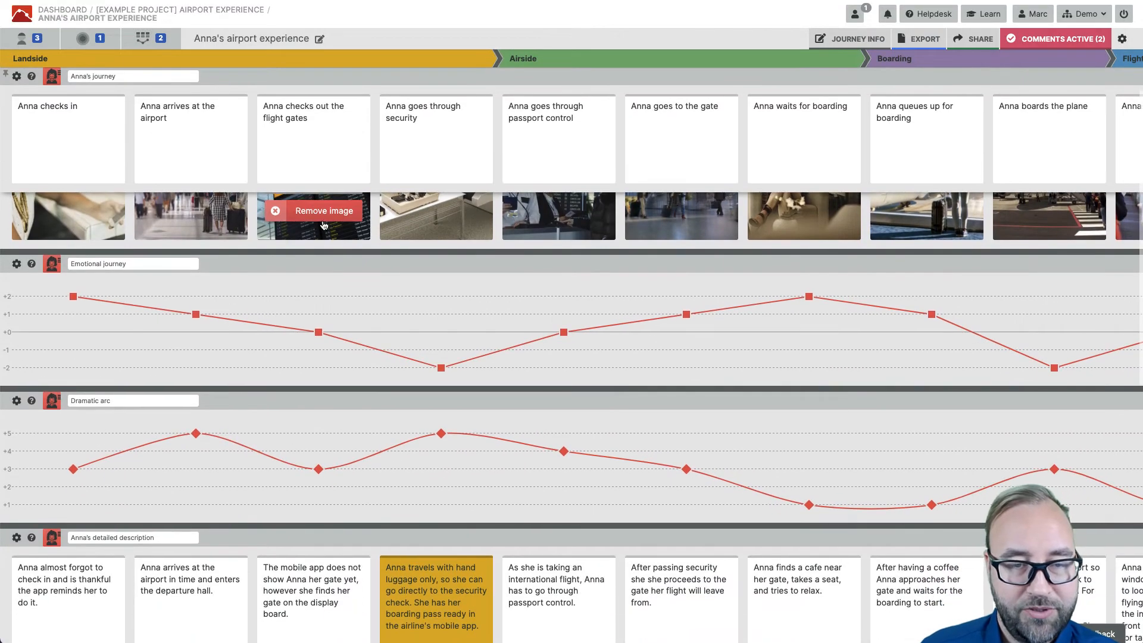
scroll(323, 223, "up", 1)
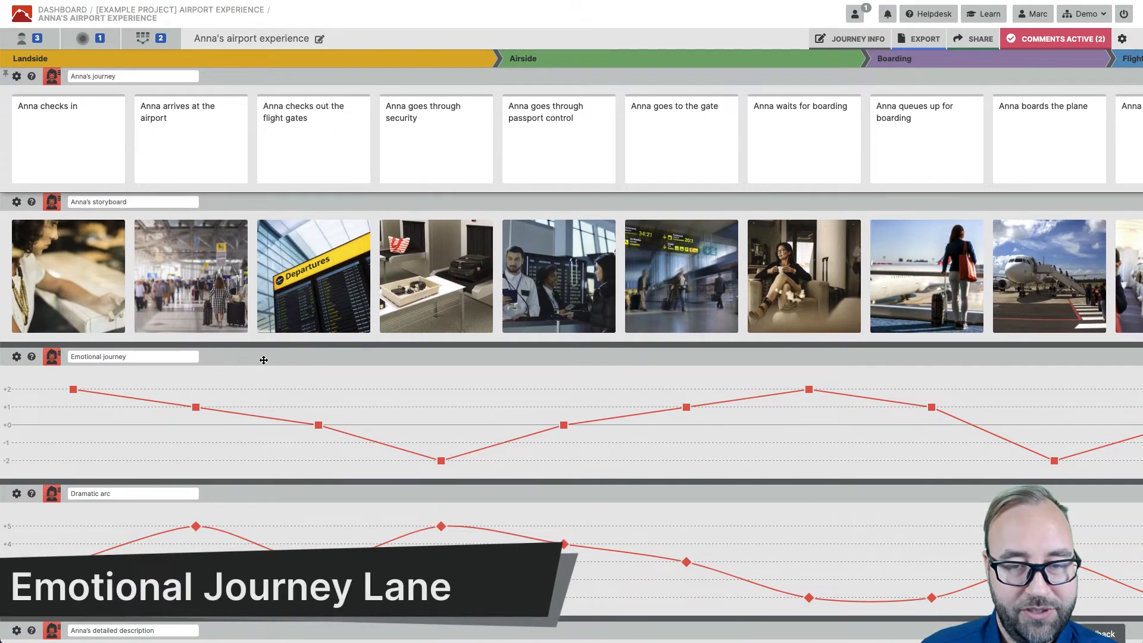
scroll(263, 357, "up", 1)
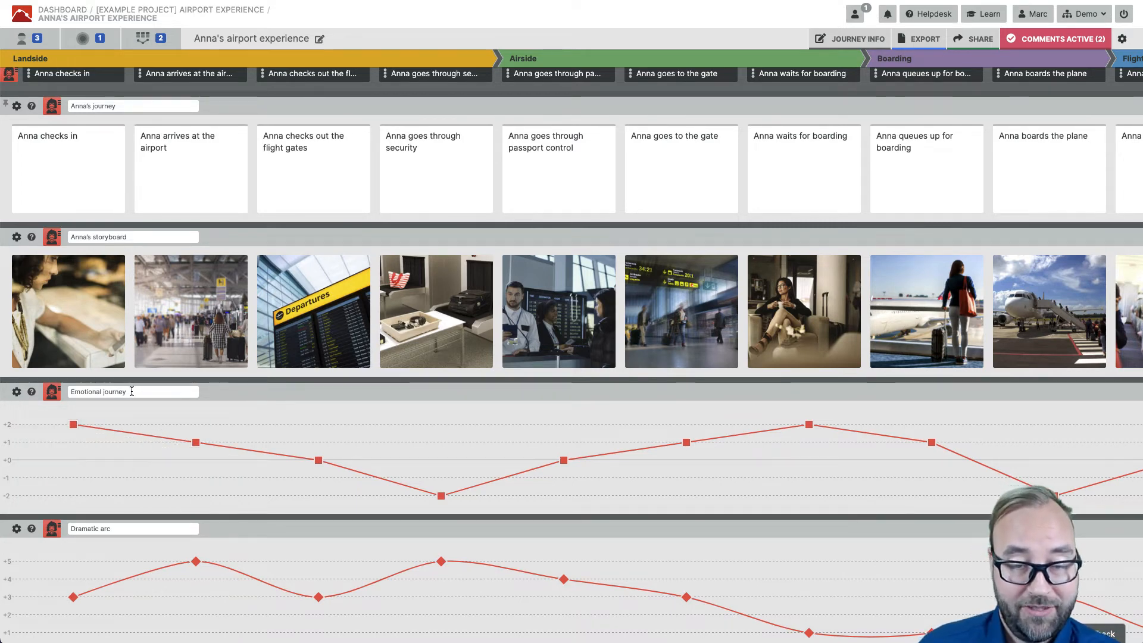
scroll(148, 417, "right", 1)
mouse_move(182, 442)
left_mouse_down()
mouse_move(180, 492)
mouse_move(180, 448)
left_mouse_up()
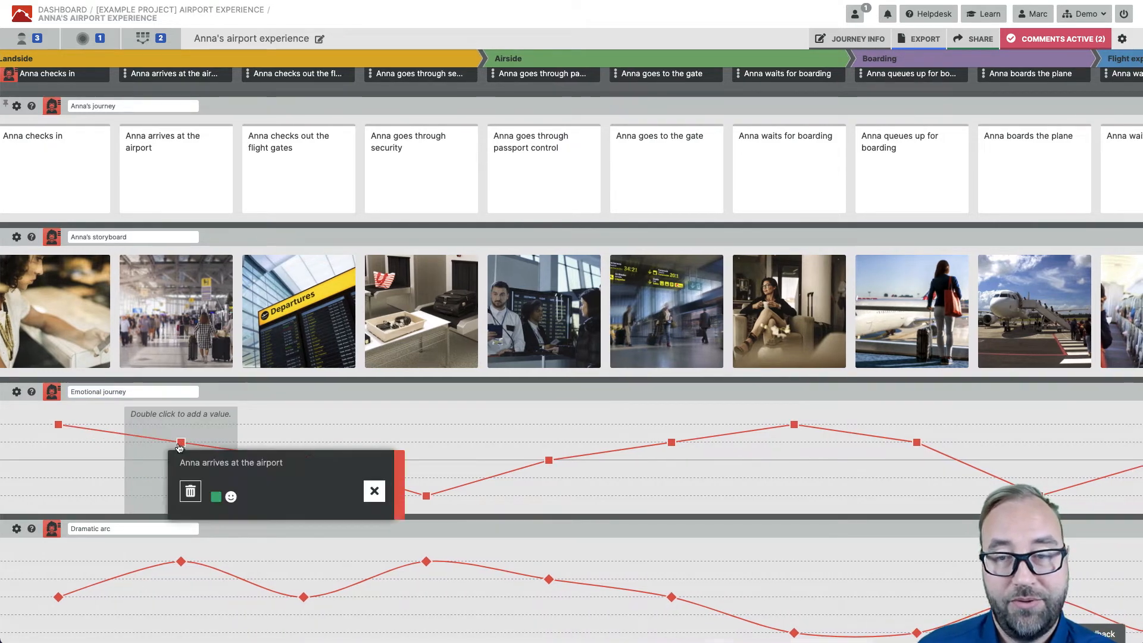
scroll(179, 447, "left", 1)
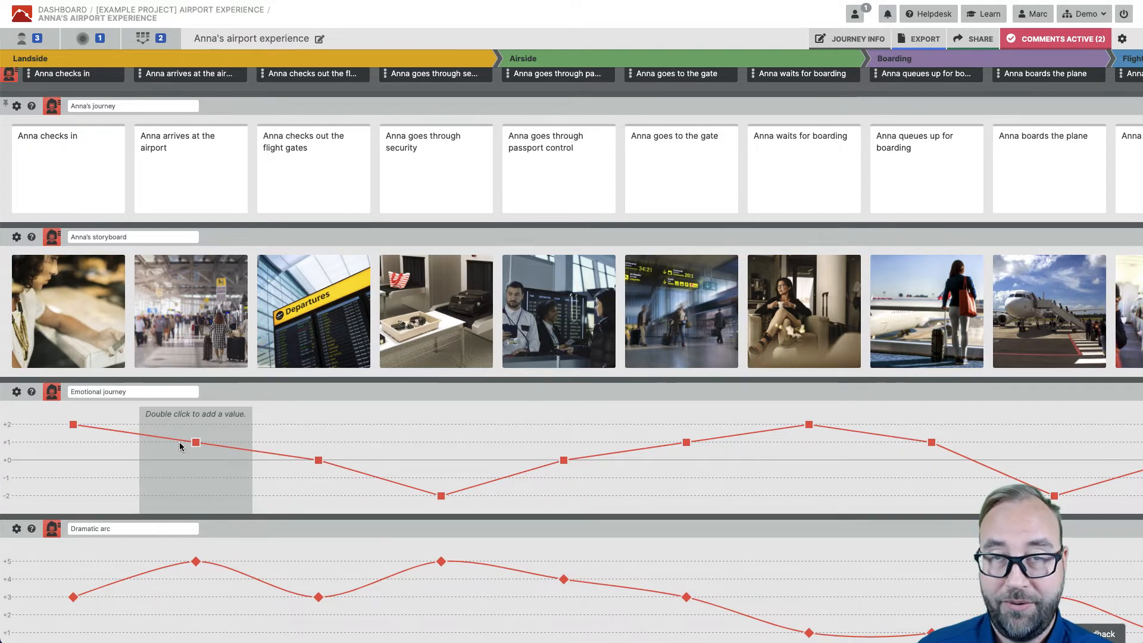
Hide the "Emotional journey" lane and show it again
left_click(16, 392)
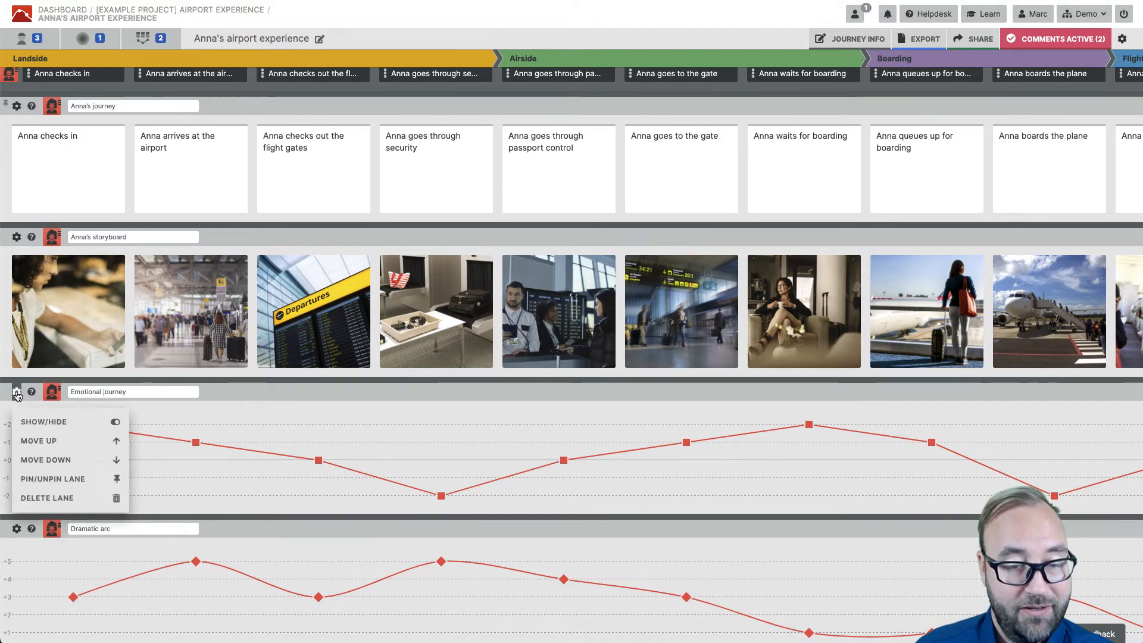
left_click(44, 420)
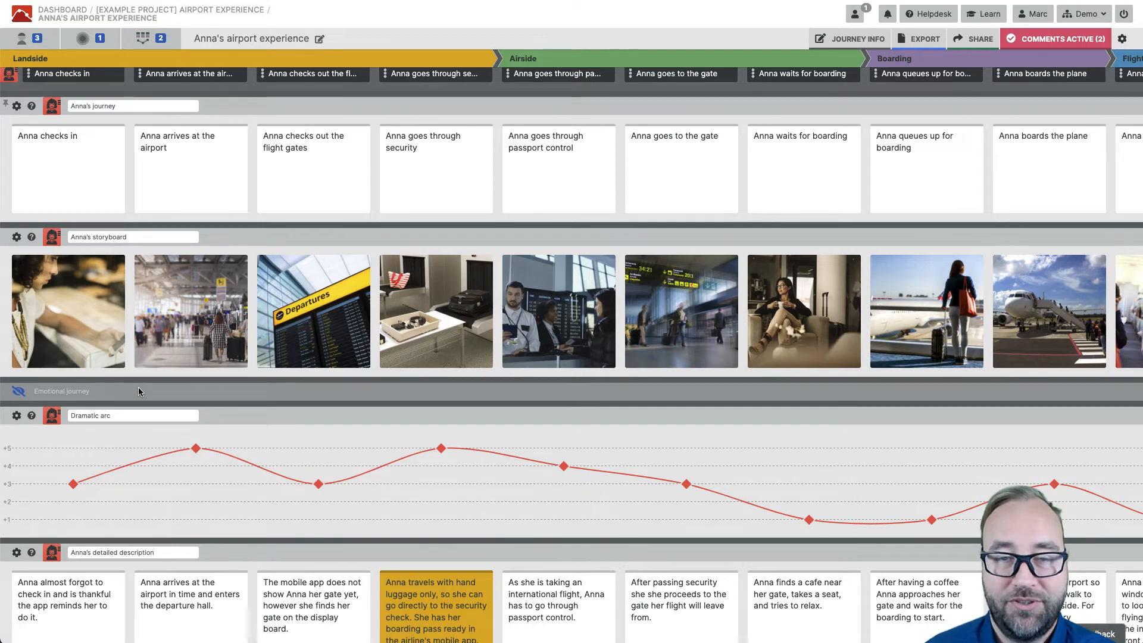
left_click(103, 396)
Examine the two lowest points of the emotional journey, at "Anna goes through security" and "Anna boards the plane"
scroll(102, 395, "down", 3)
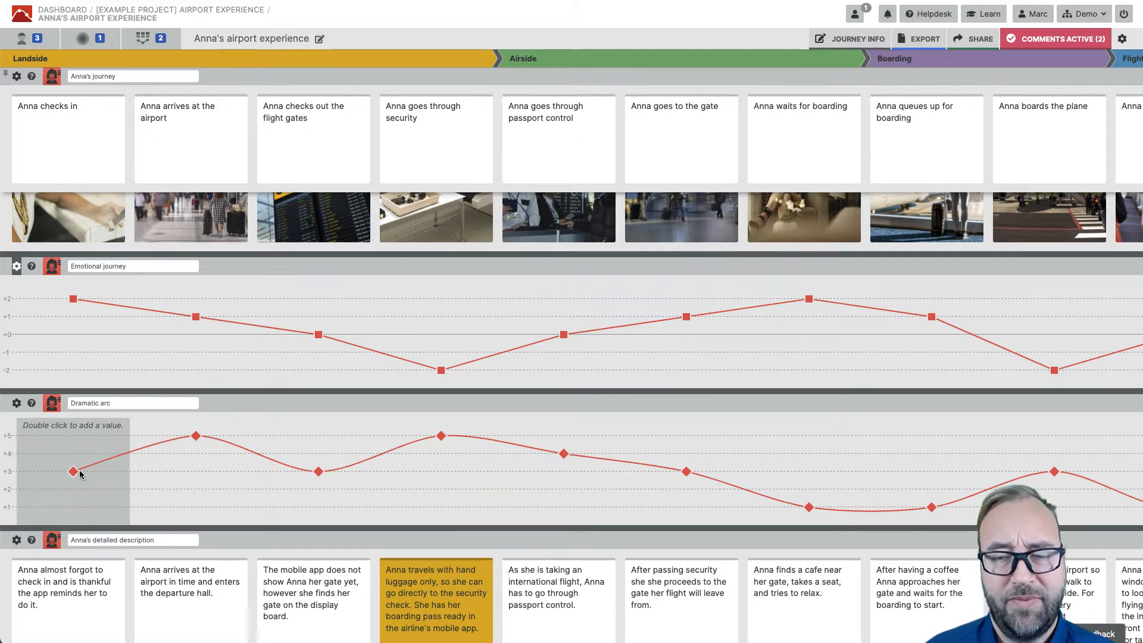
scroll(429, 434, "right", 3)
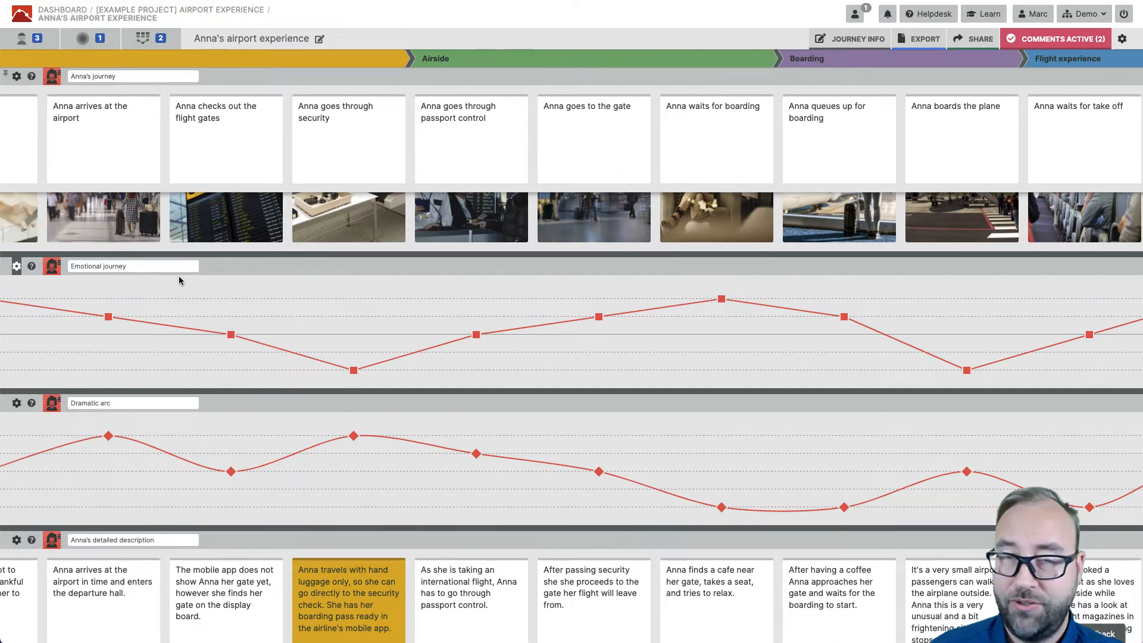
left_click(354, 370)
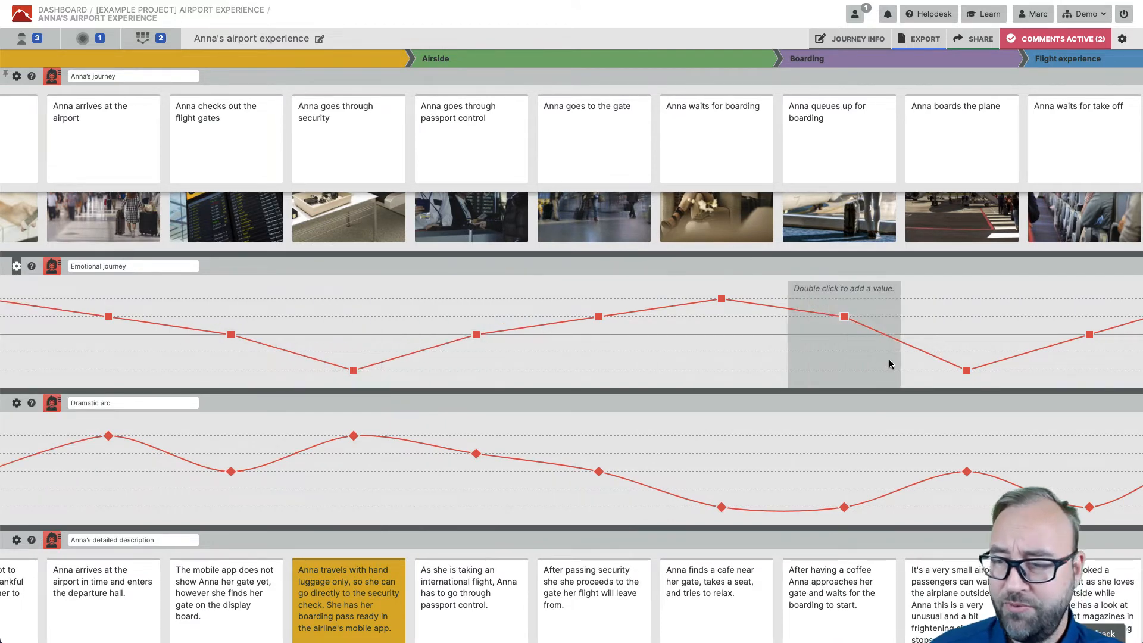
left_click(967, 371)
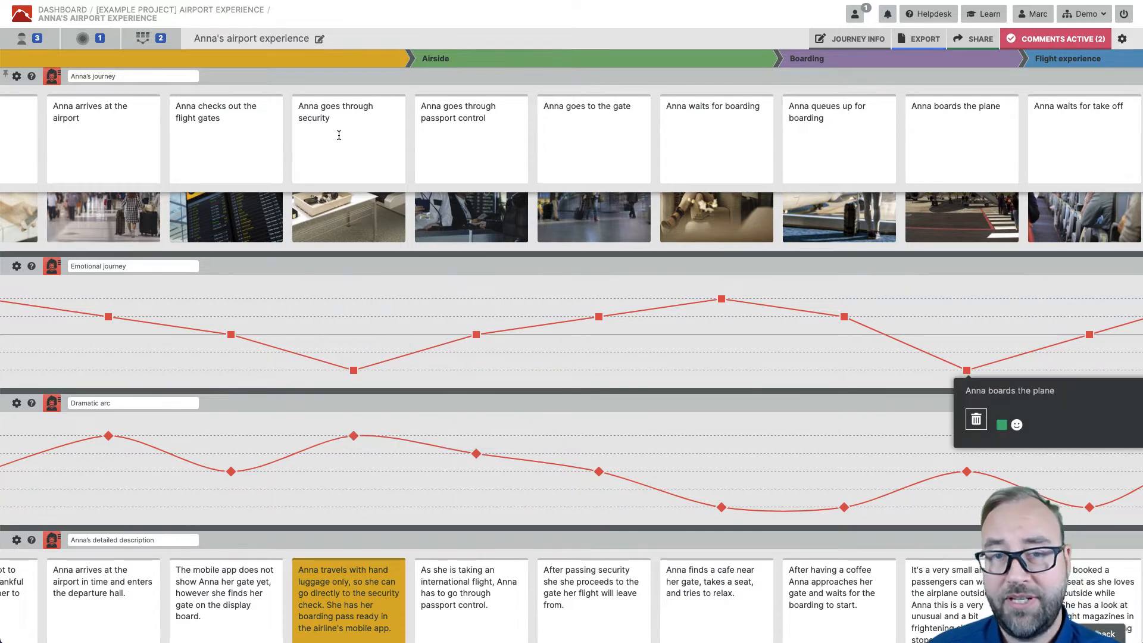
left_click(955, 134)
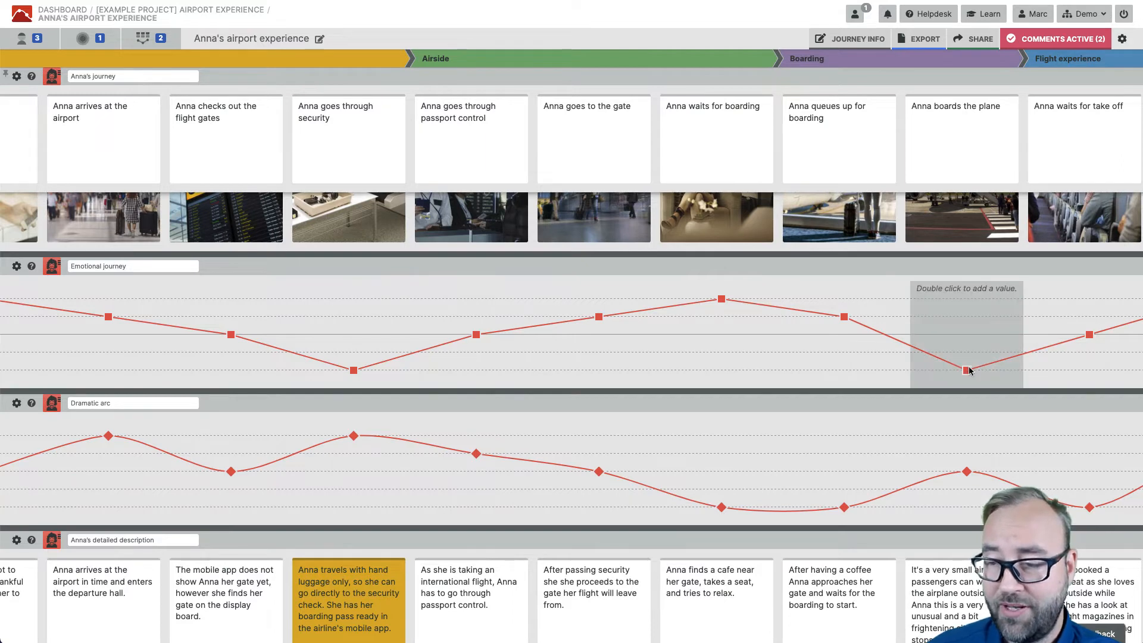
left_click(354, 370)
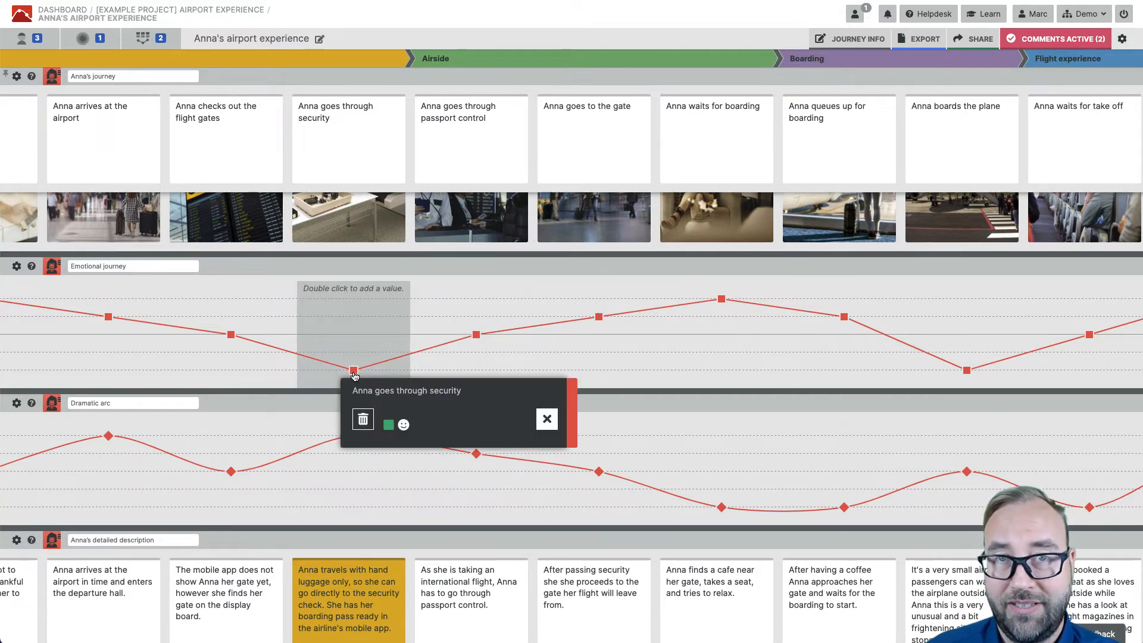
left_click(362, 327)
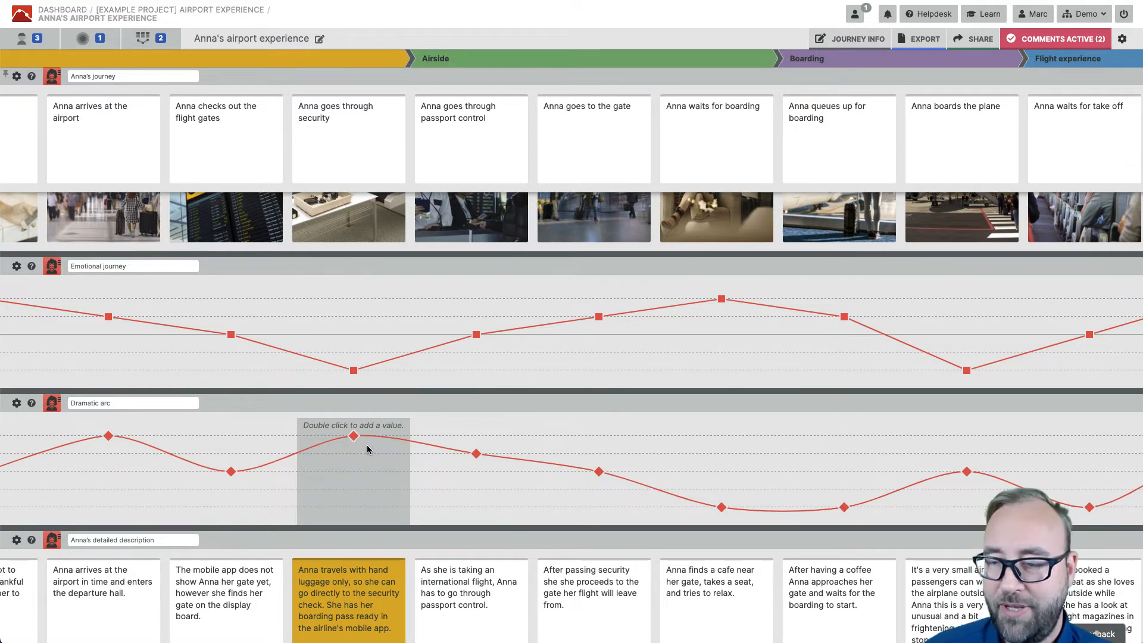
Compare the emotional journey and dramatic arc values at the security check and at boarding the plane
left_click(354, 371)
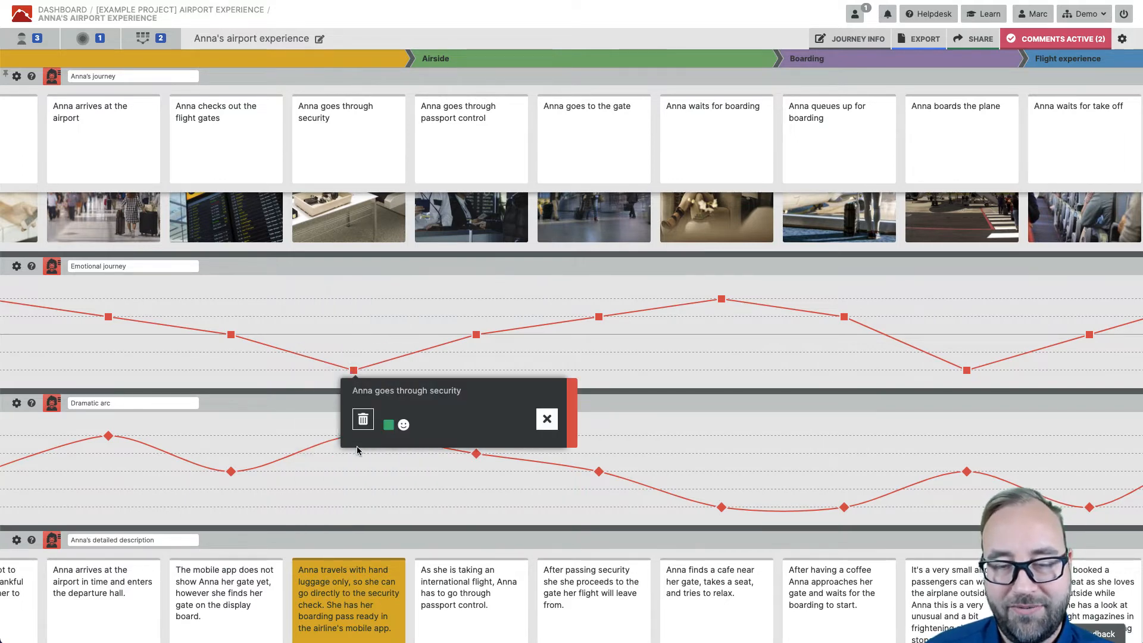
left_click(357, 463)
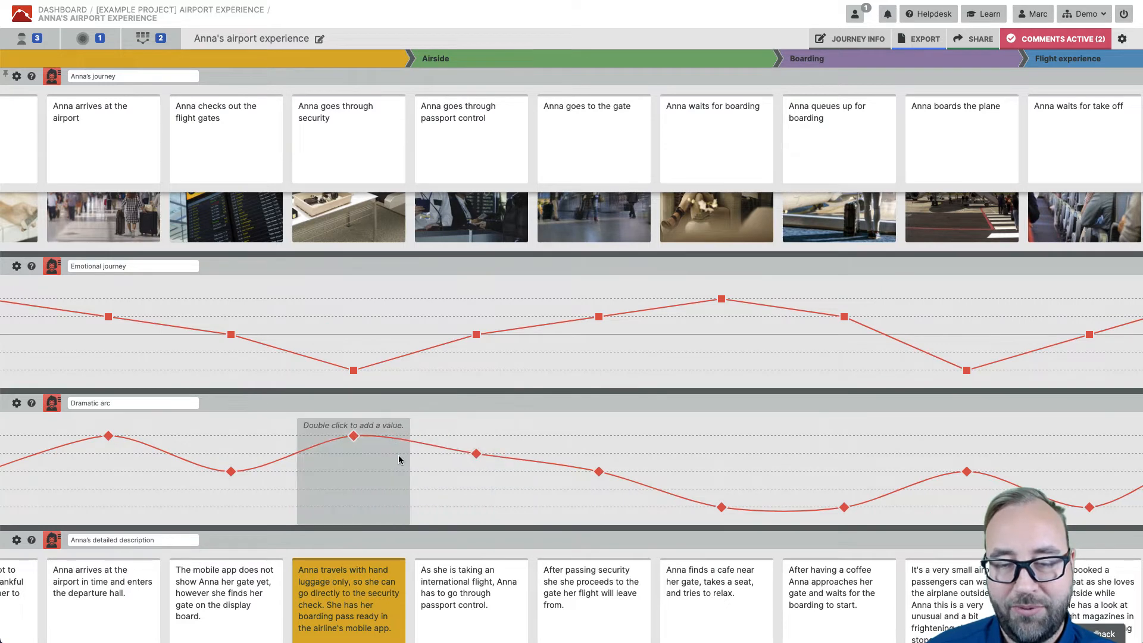
left_click(355, 438)
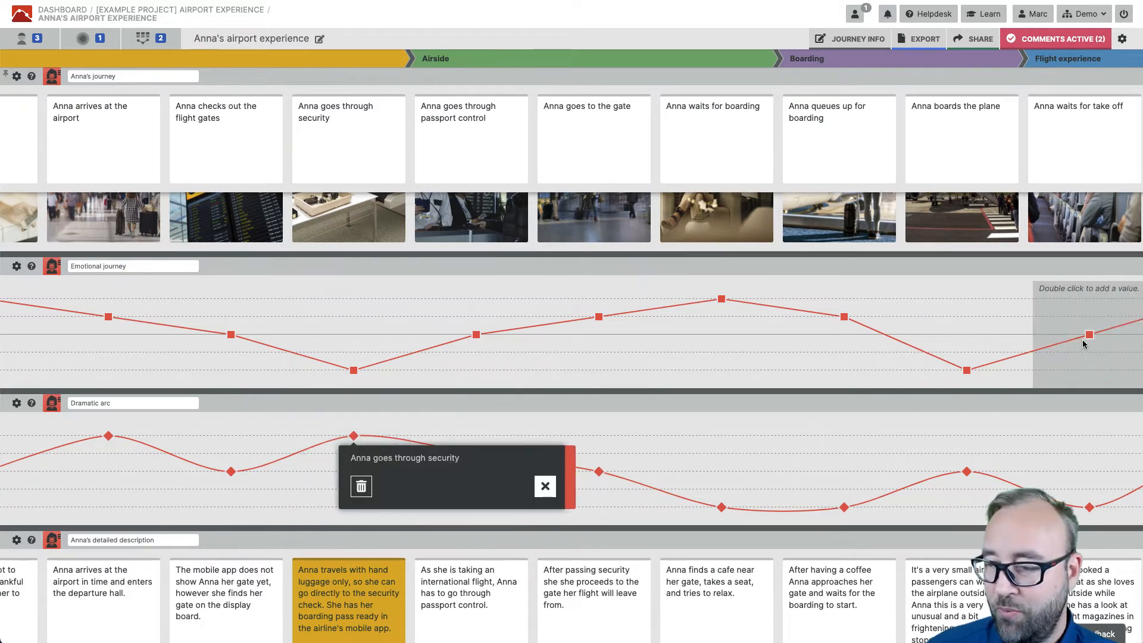
left_click(967, 372)
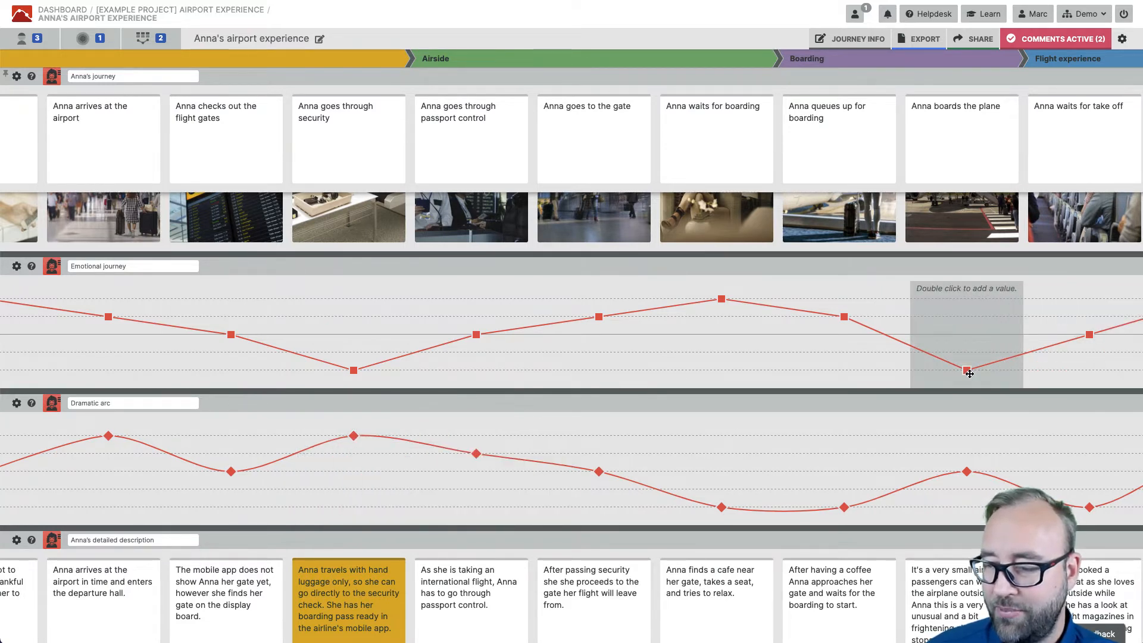
left_click(970, 481)
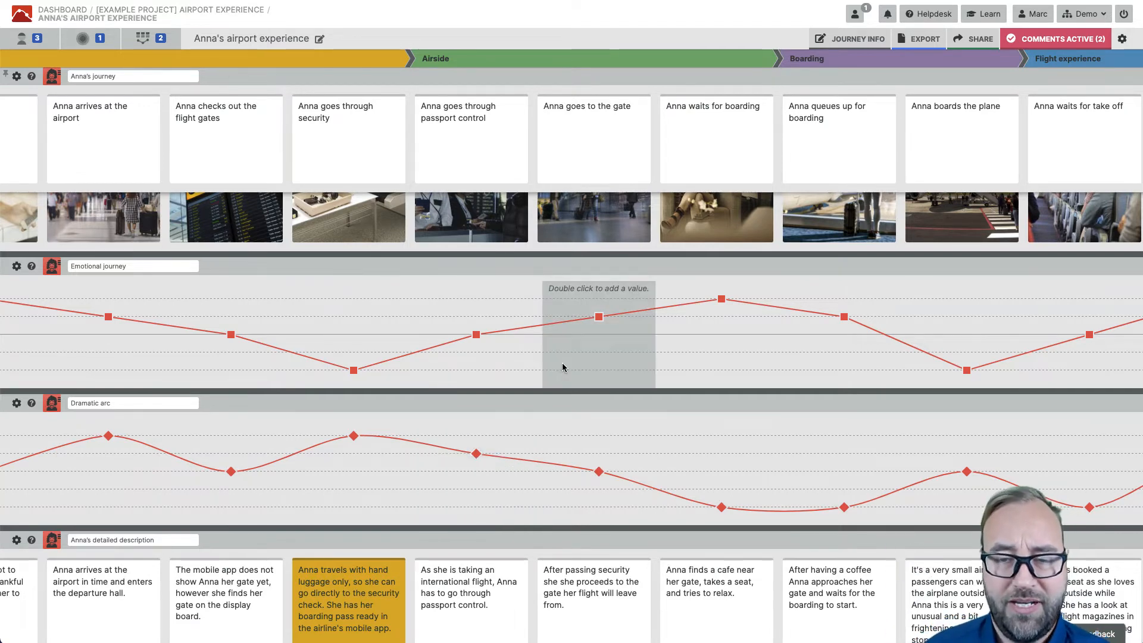
Examine the "Anna's detailed description" text lane, including the card for arriving at the airport, its title and its lane options
scroll(561, 364, "left", 3)
scroll(415, 359, "down", 5)
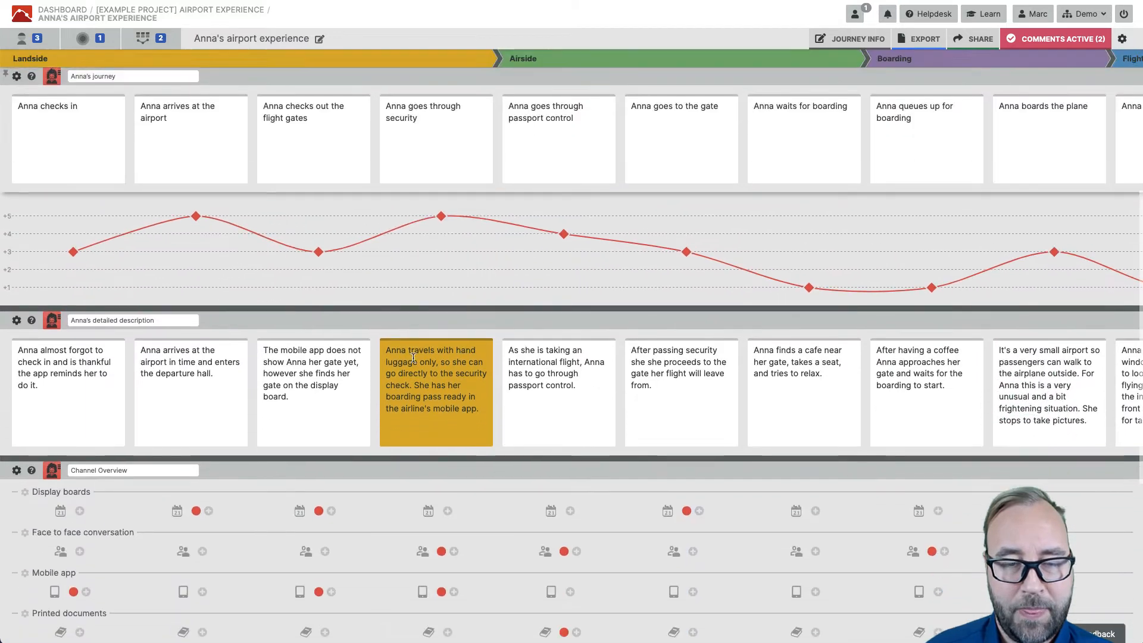
scroll(414, 357, "down", 2)
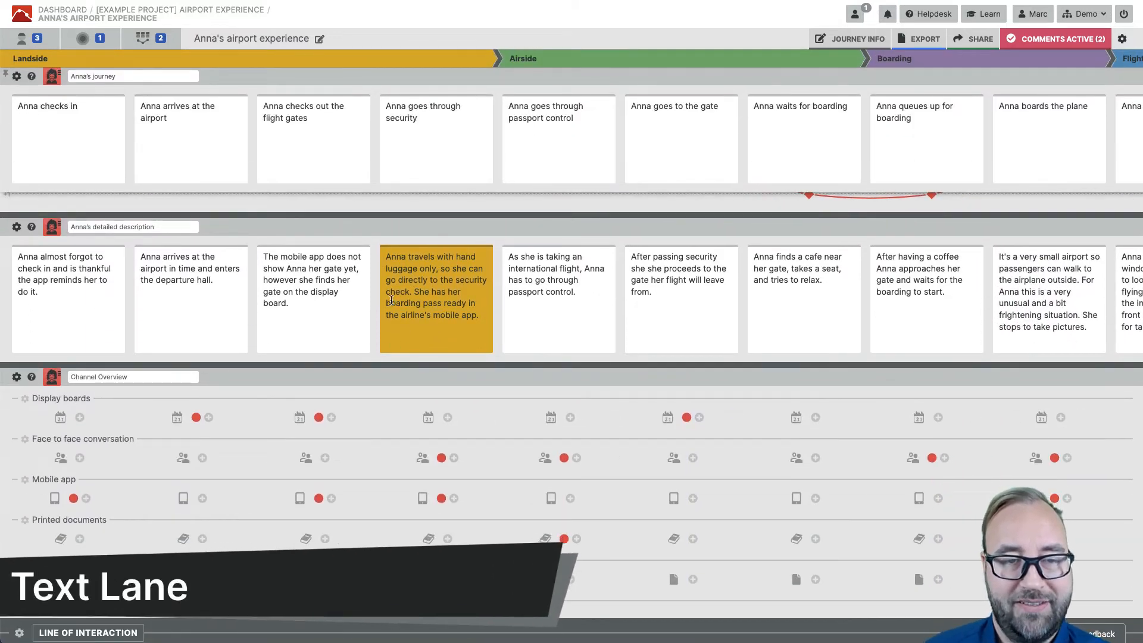
left_click(214, 290)
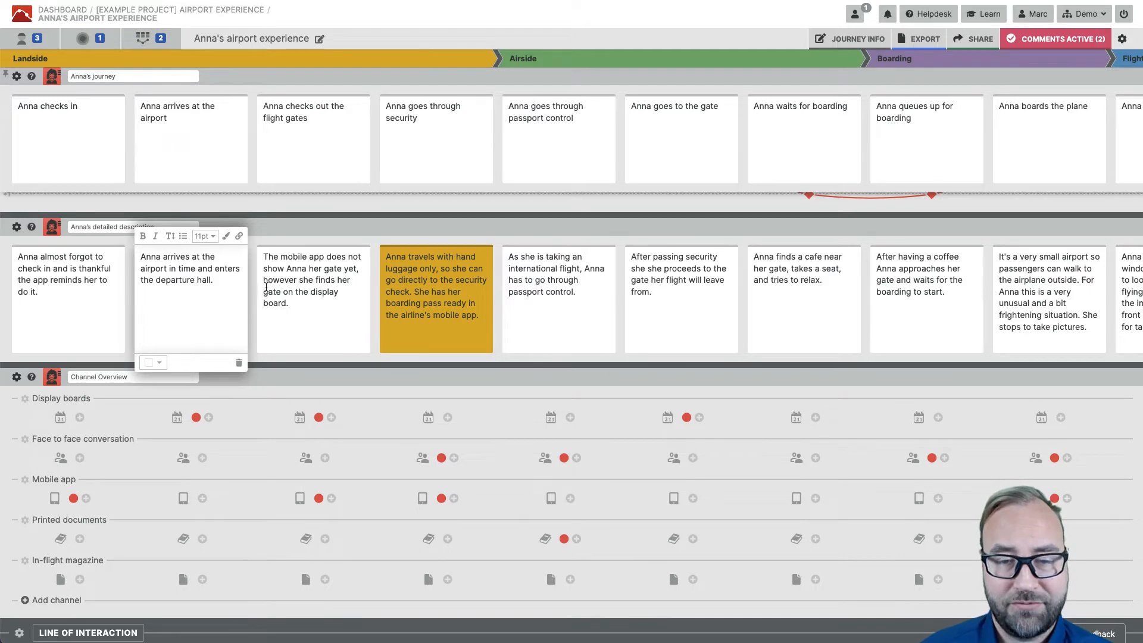
left_click(95, 227)
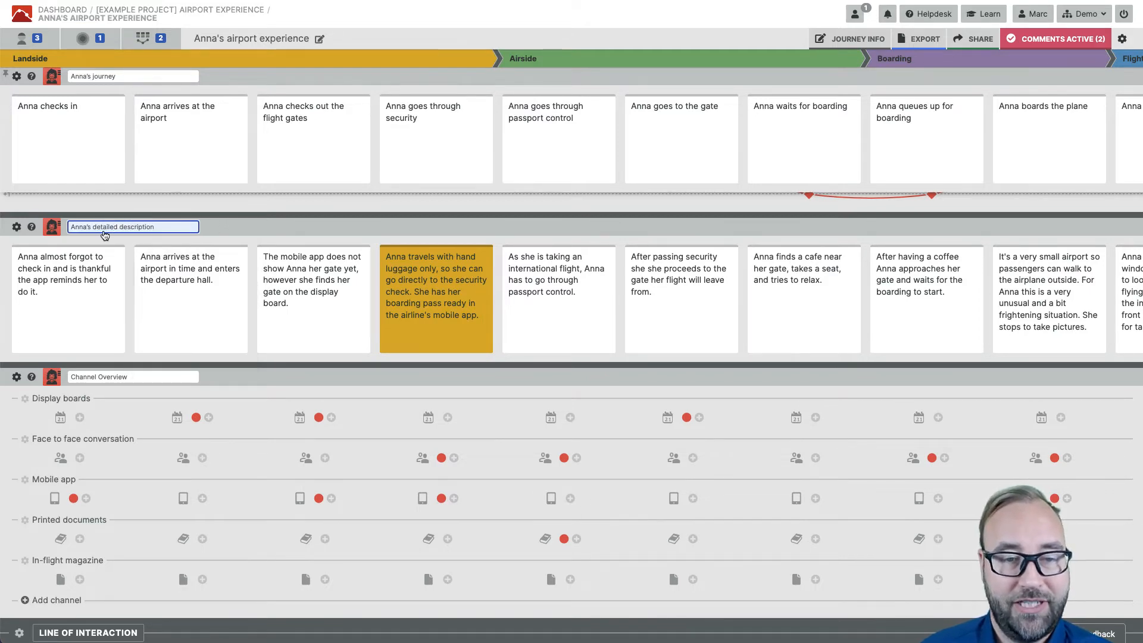
left_click(16, 228)
left_click(17, 229)
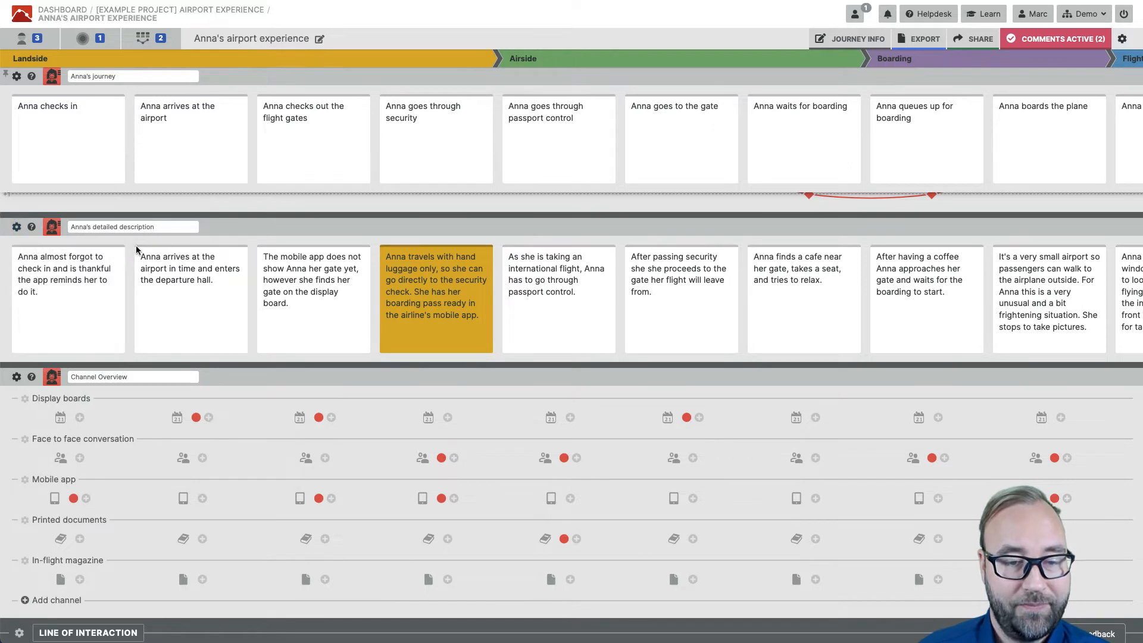
Examine the "Channel Overview" lane and the title and icon settings of its "In-flight magazine" channel, leaving them unchanged
scroll(162, 356, "down", 3)
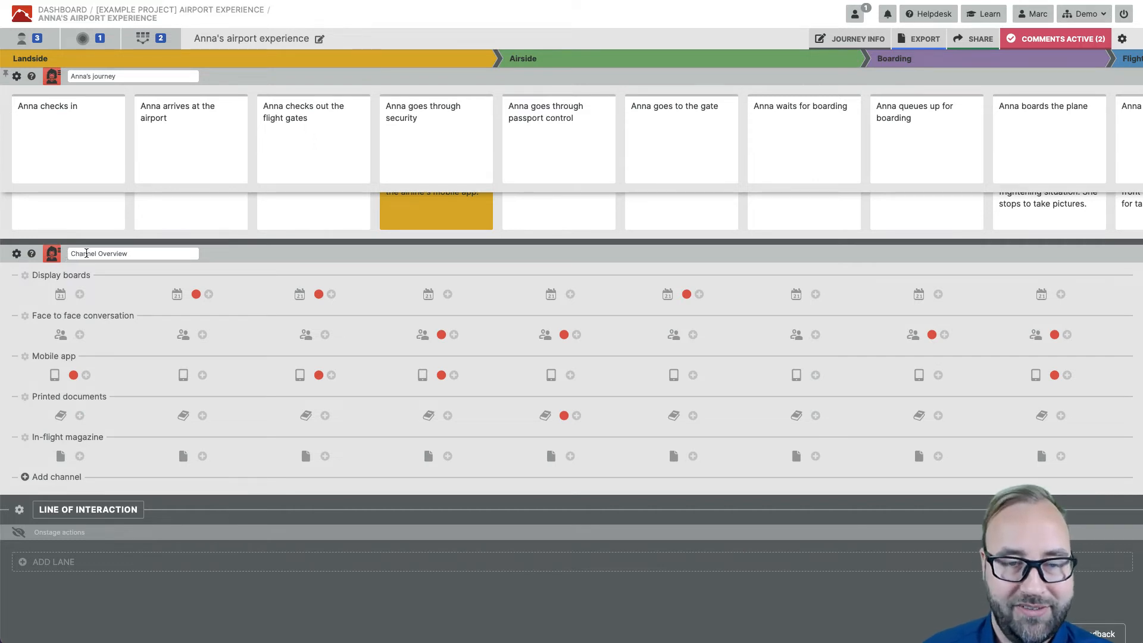
left_click(148, 256)
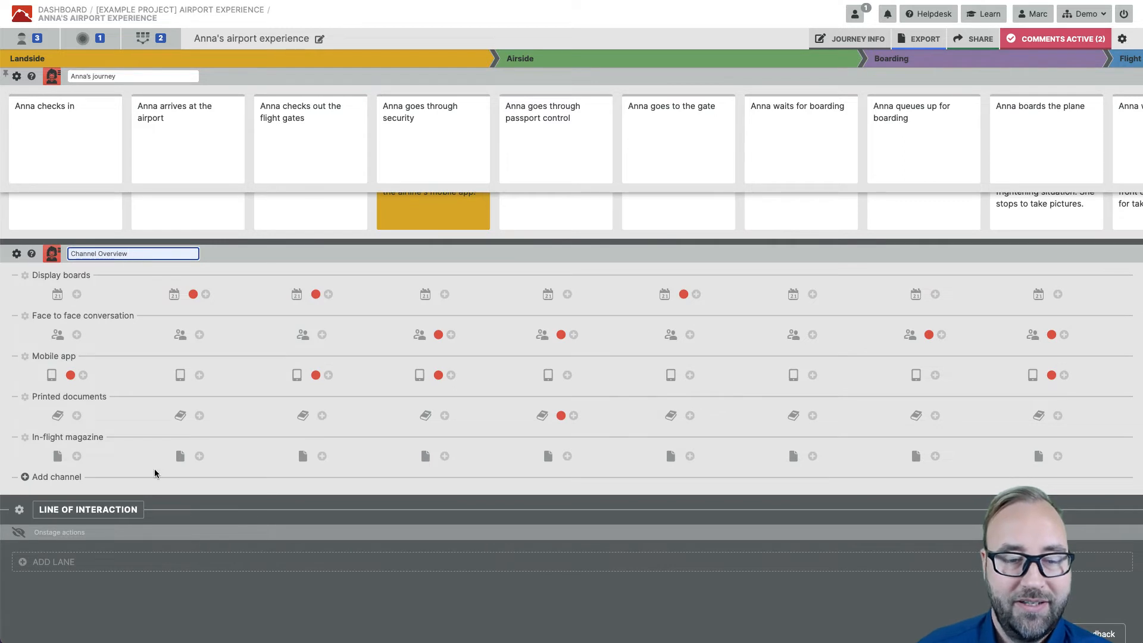
left_click(53, 439)
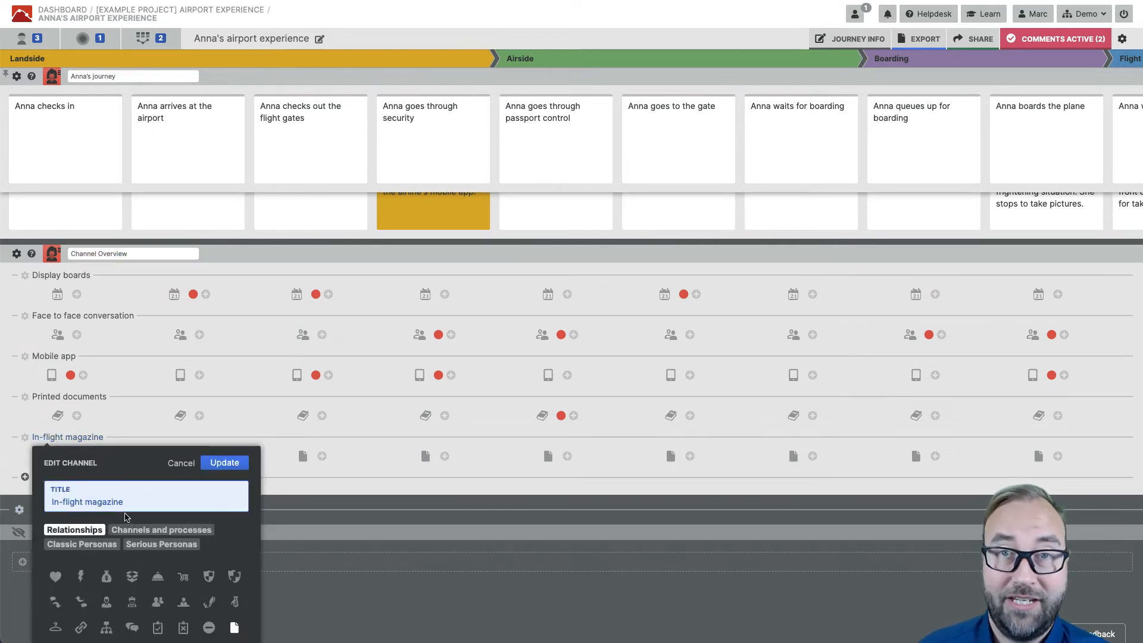
scroll(143, 518, "down", 2)
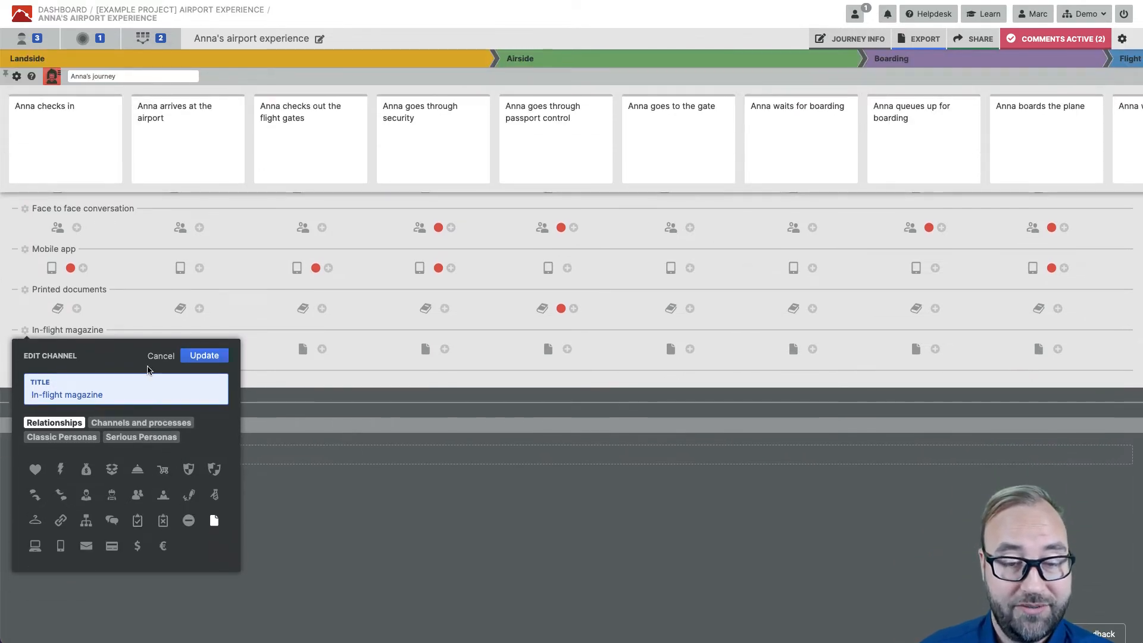
left_click(189, 356)
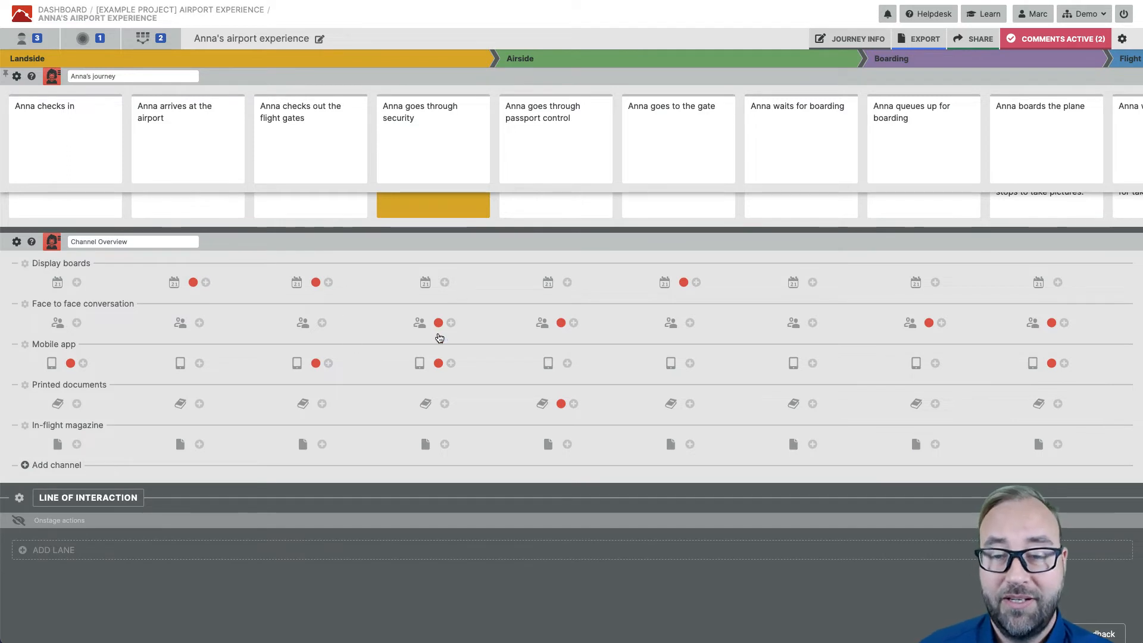
left_click(244, 346)
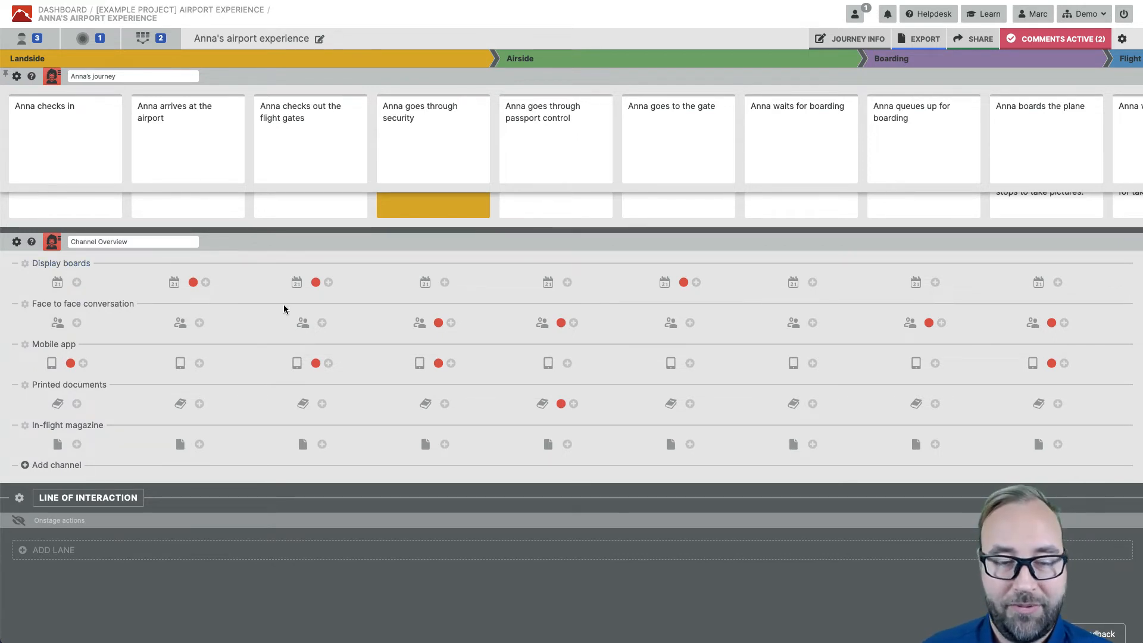
Show the hidden "Onstage actions" lane below the line of interaction
scroll(283, 305, "down", 3)
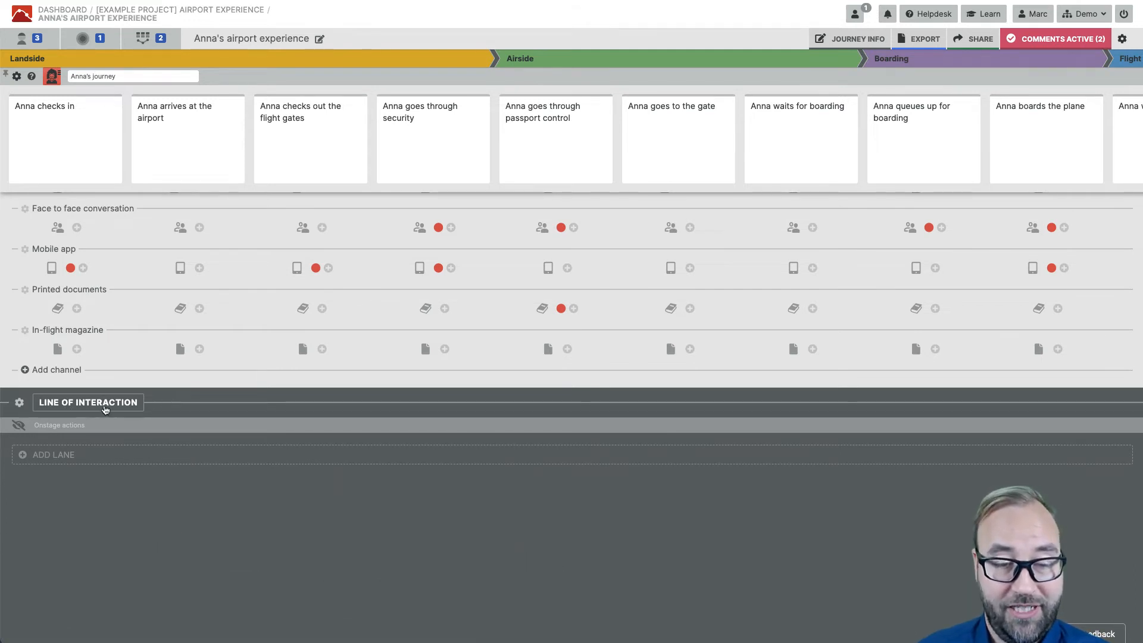
left_click(20, 404)
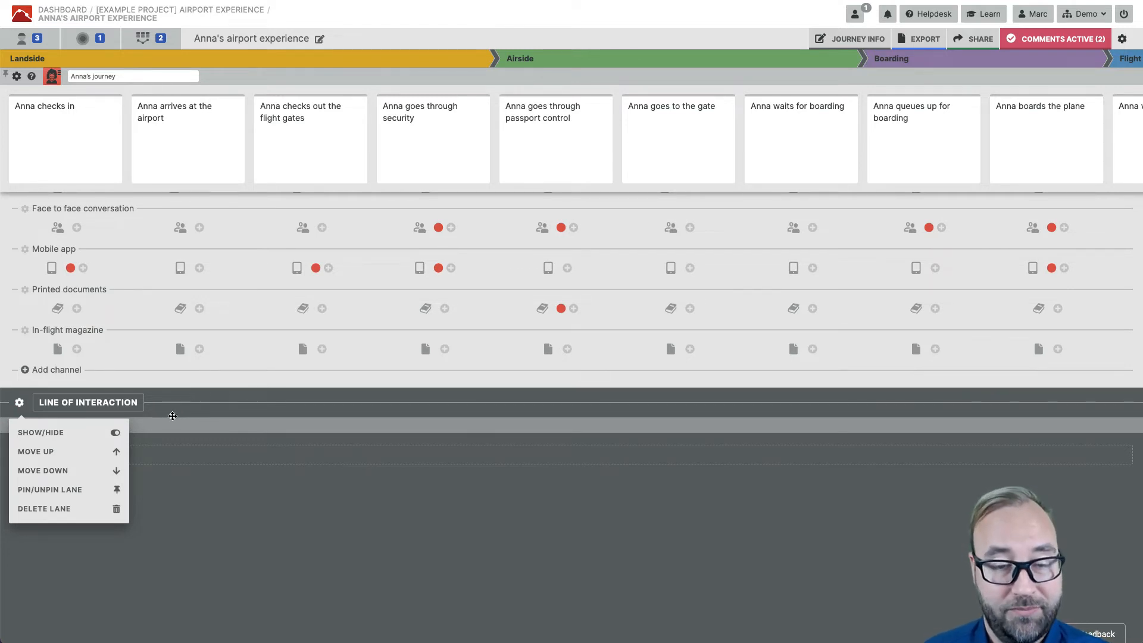
scroll(173, 428, "down", 1)
scroll(177, 424, "down", 2)
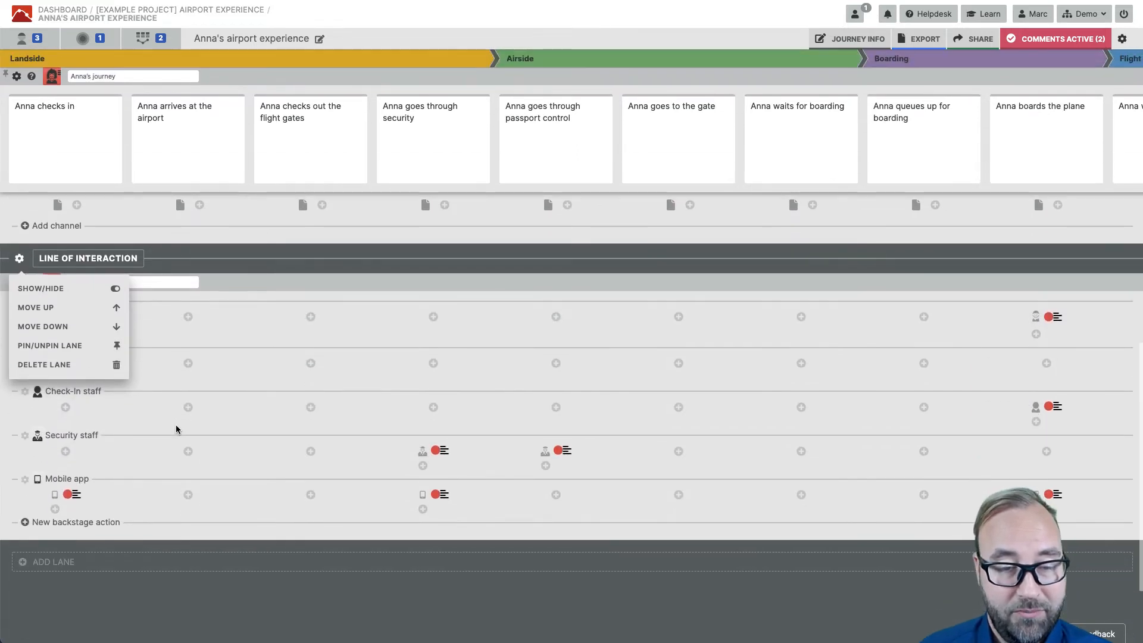
left_click(239, 527)
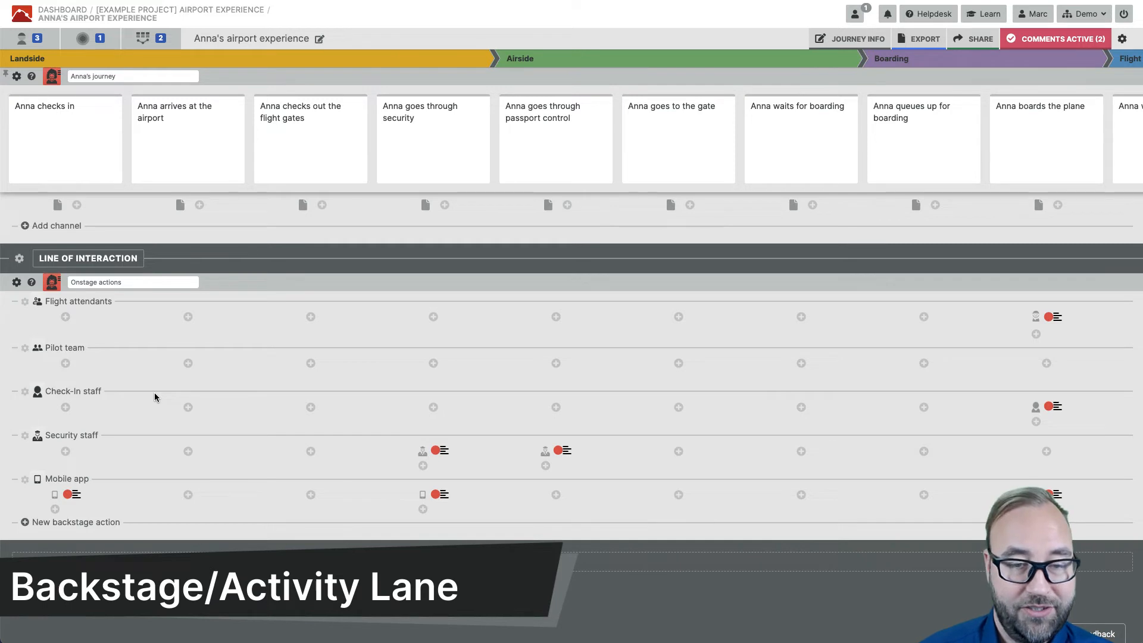
Examine the "Onstage actions" lane and the details of its Mobile app activity at "Anna goes through security"
scroll(167, 392, "up", 2)
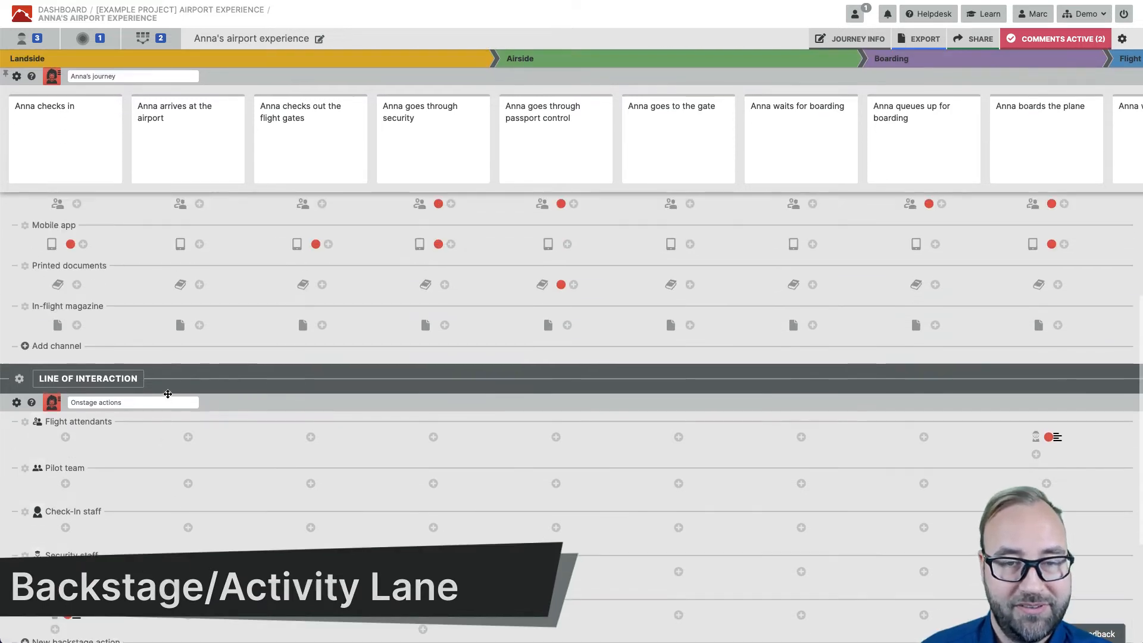
scroll(168, 393, "up", 1)
scroll(167, 393, "down", 2)
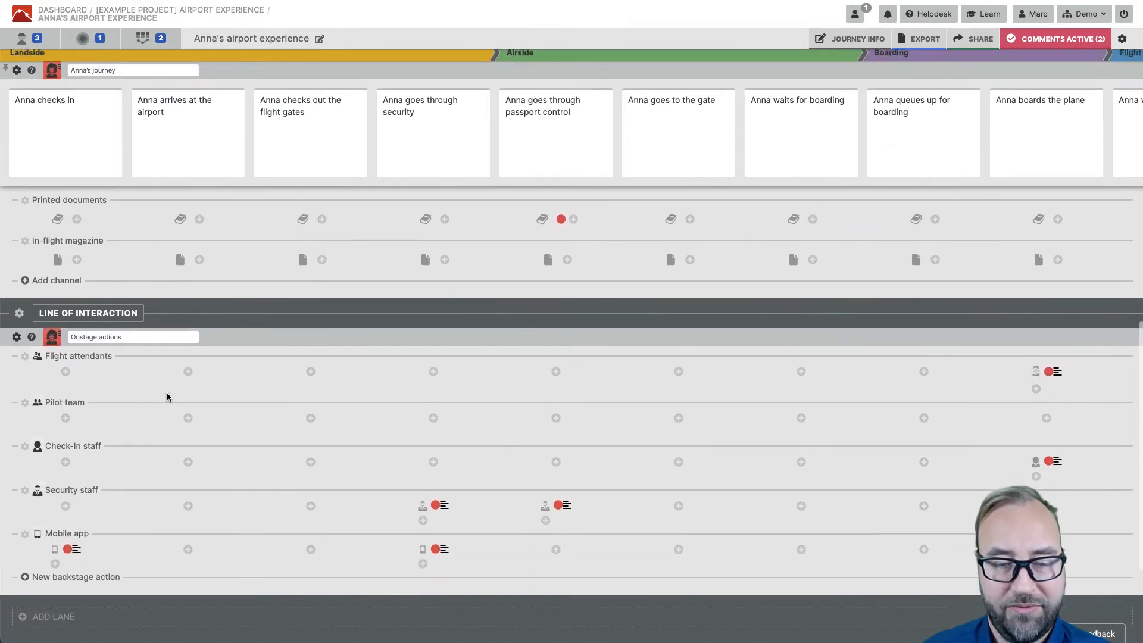
scroll(168, 395, "down", 1)
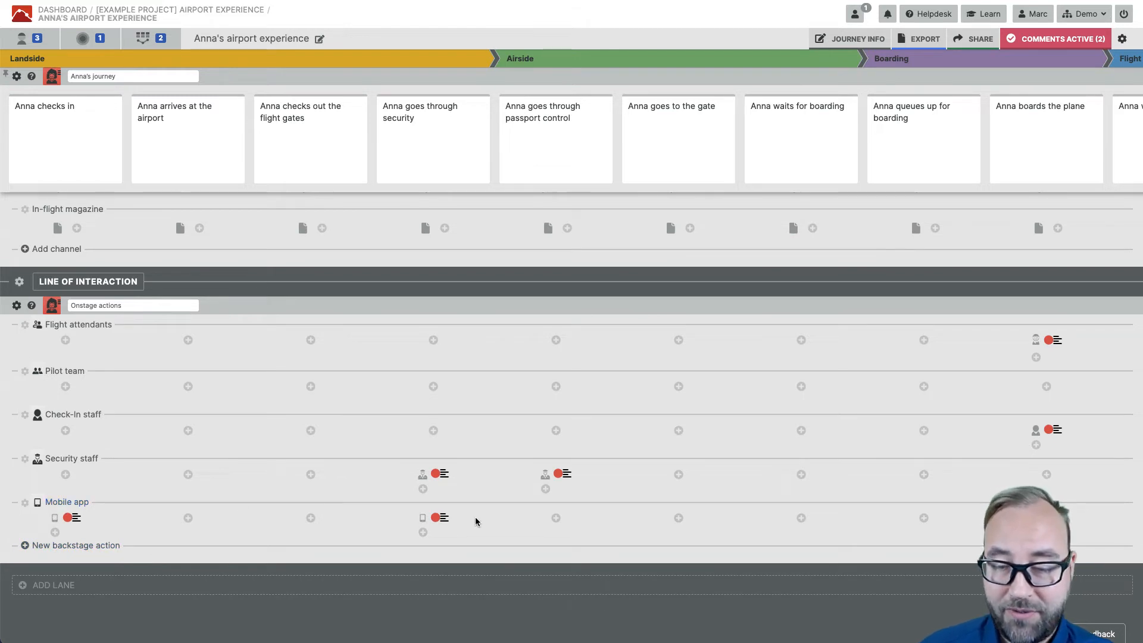
left_click(437, 519)
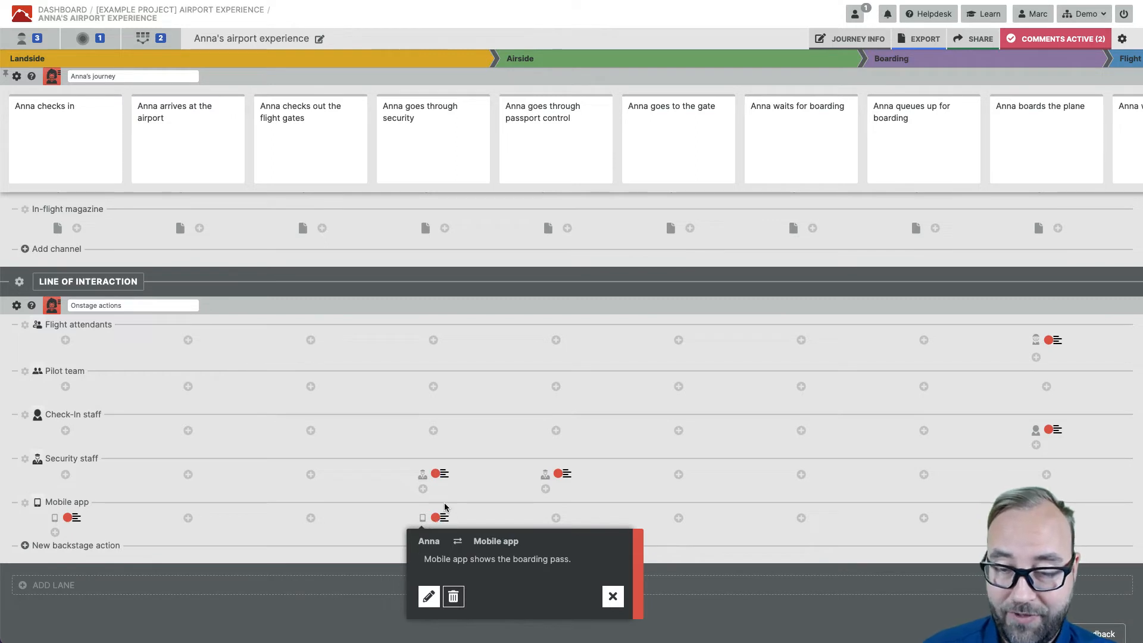
left_click(447, 510)
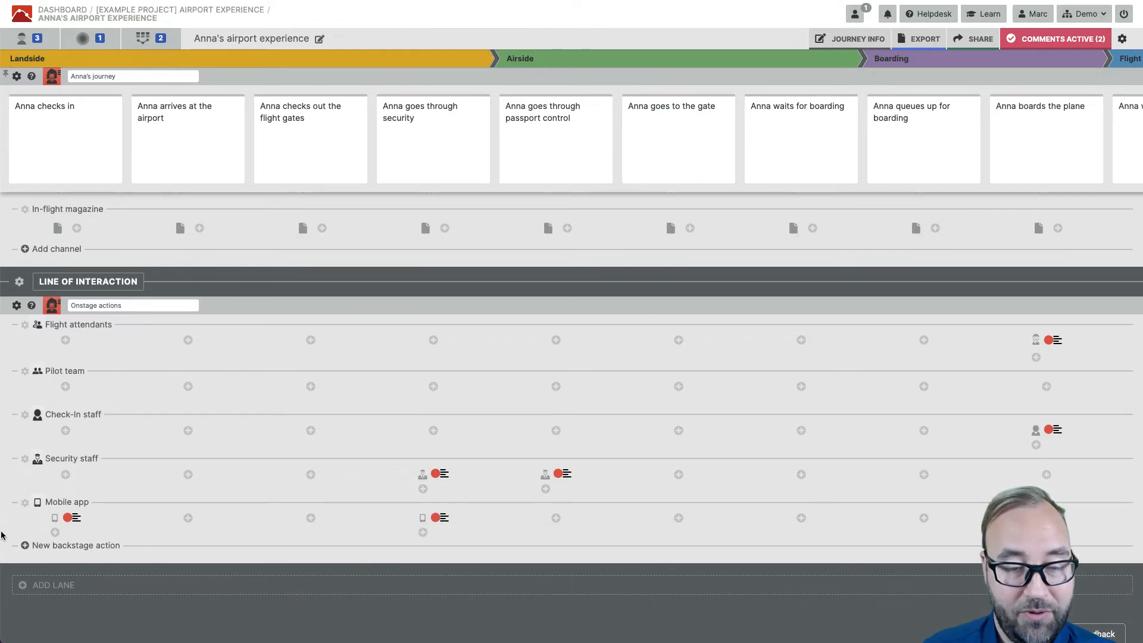
left_click(436, 519)
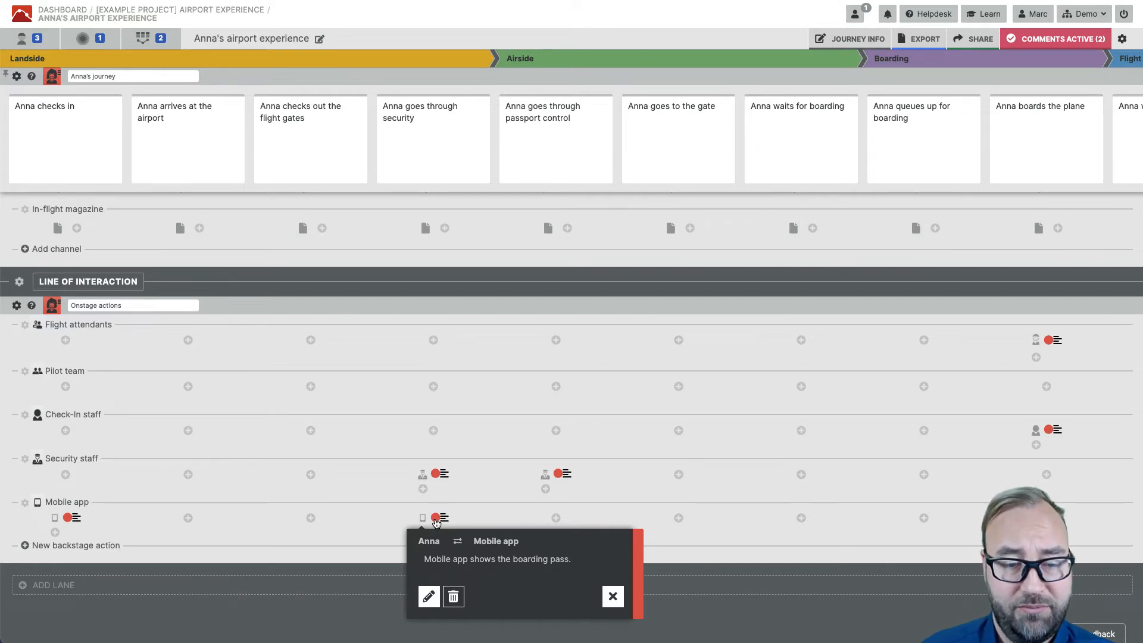
left_click(439, 569)
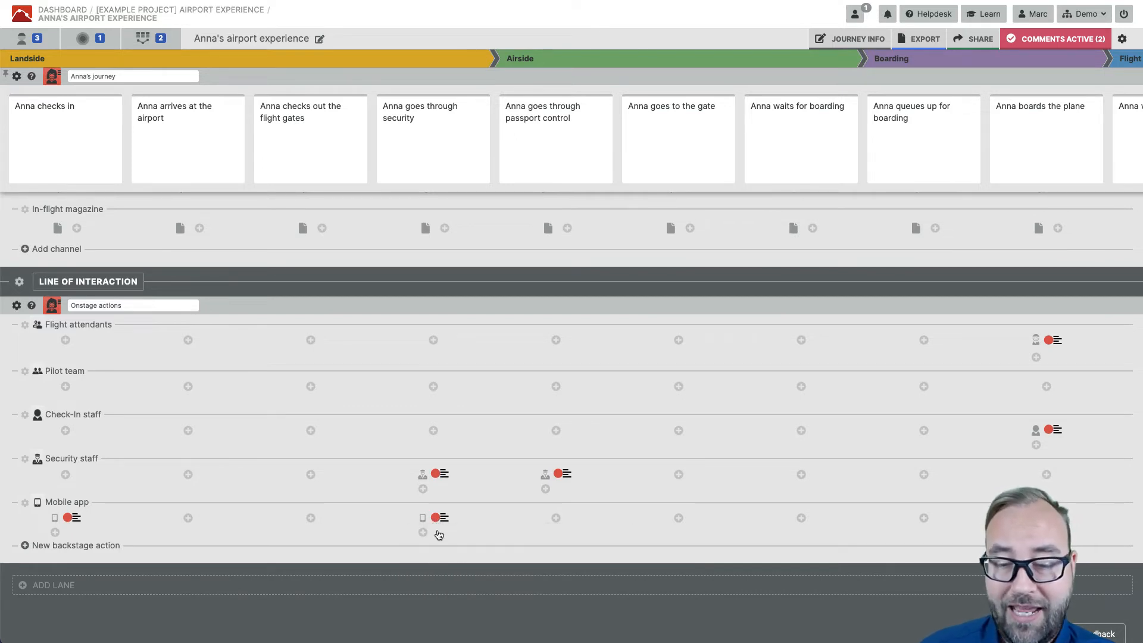
Open the Mobile app activity at "Anna goes through security" for editing and cancel without changes
left_click(439, 524)
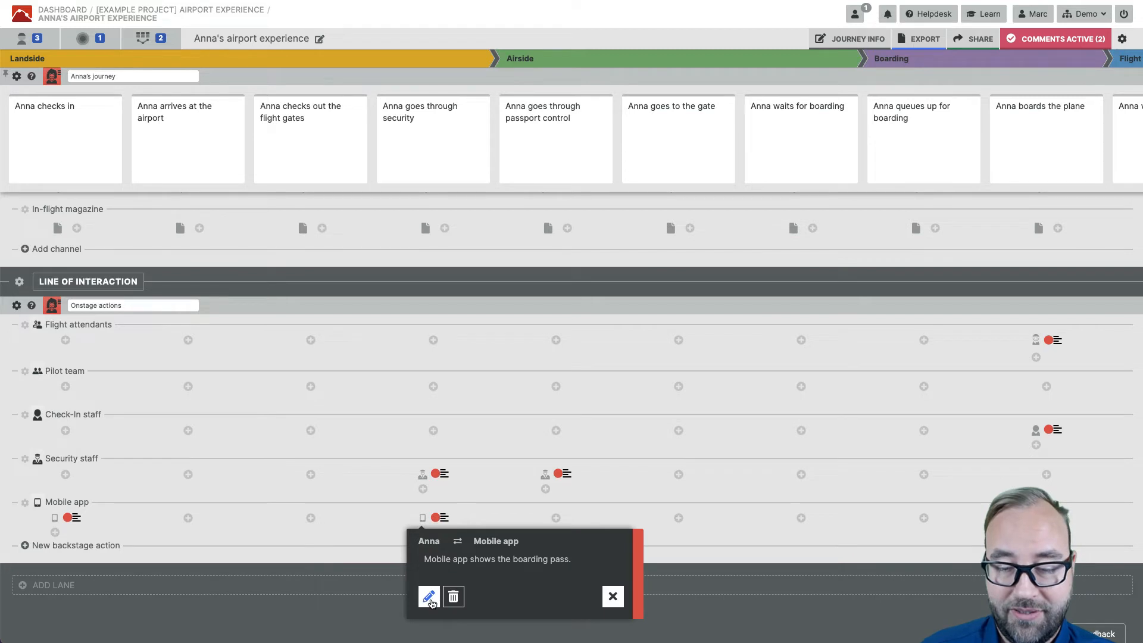
left_click(426, 596)
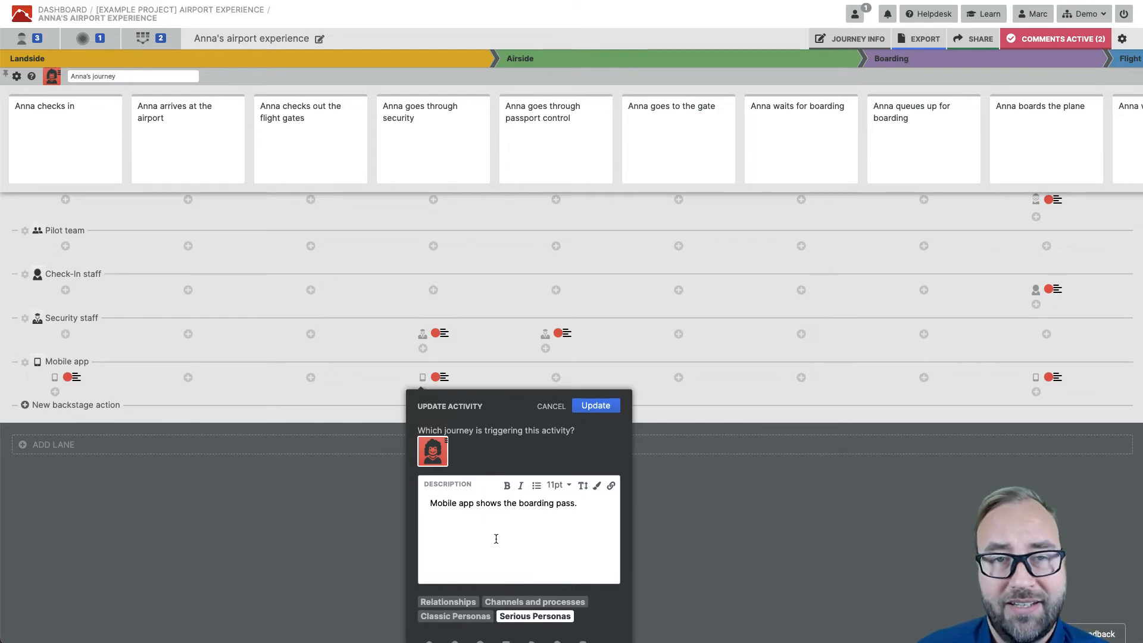
left_click(551, 407)
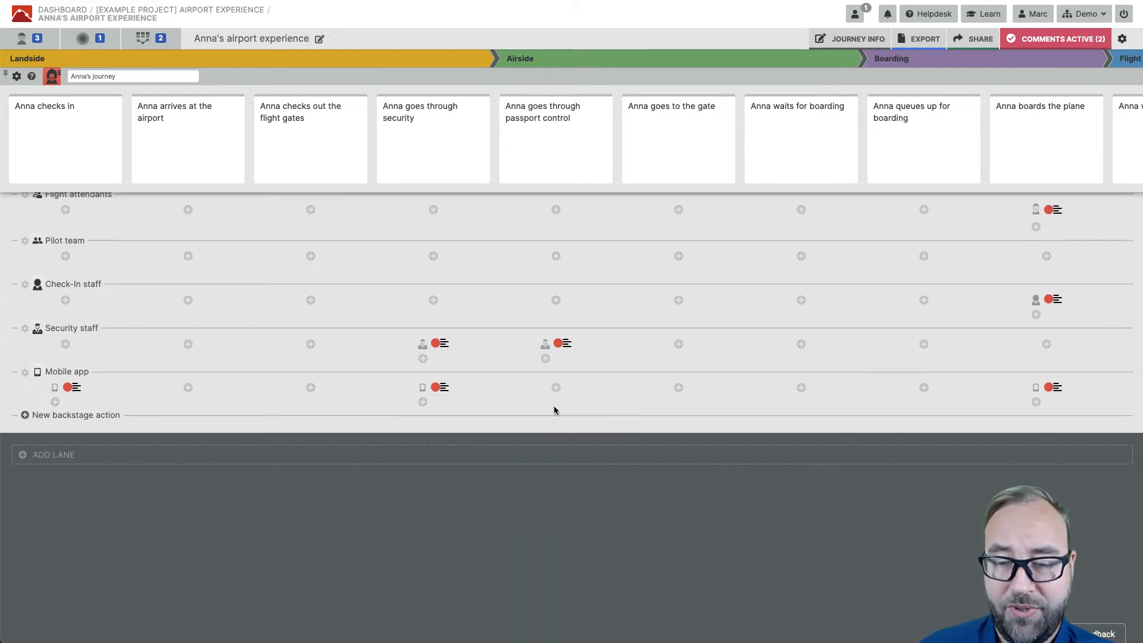
Move the Mobile app activity at "Anna goes through security" down one row within its channel
scroll(354, 415, "up", 1)
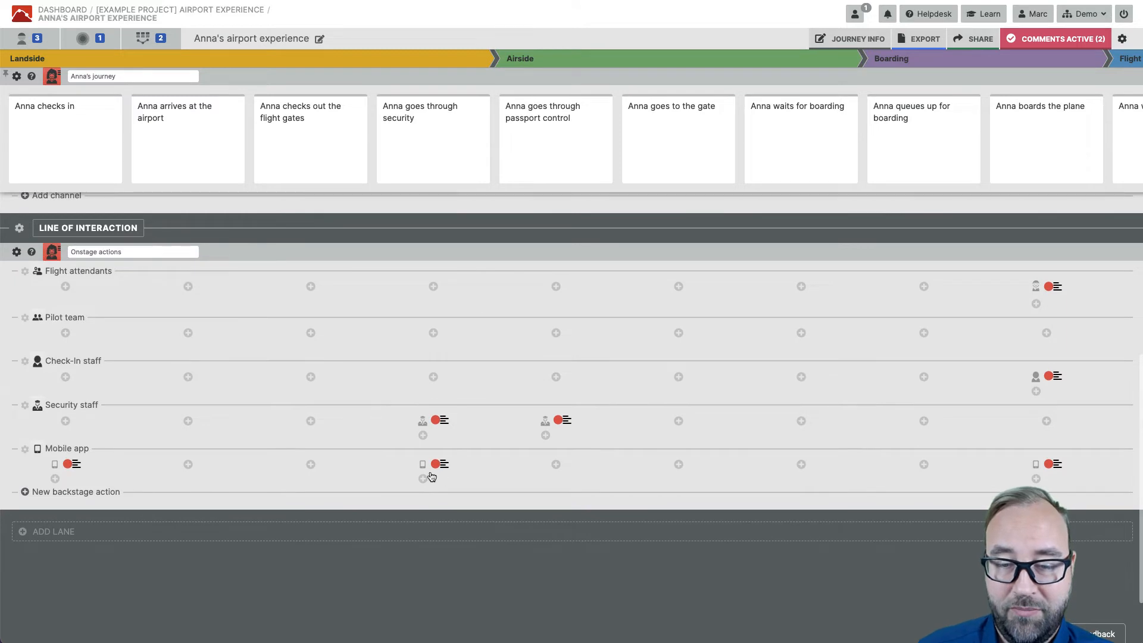
mouse_move(433, 467)
left_mouse_down()
mouse_move(304, 394)
mouse_move(315, 324)
mouse_move(430, 444)
mouse_move(439, 483)
left_mouse_up()
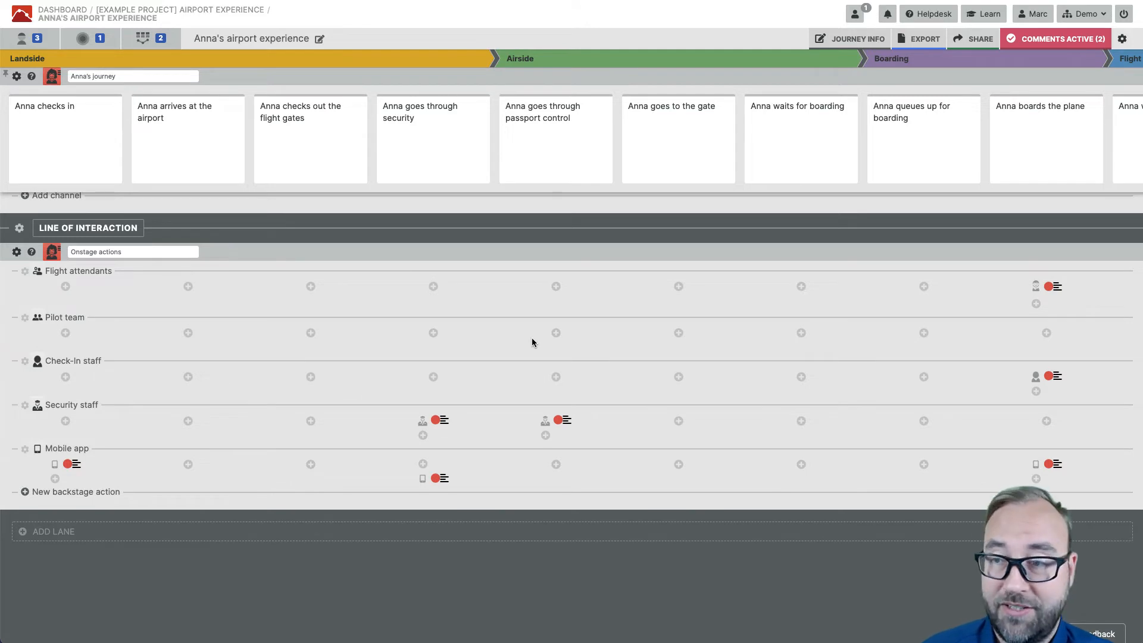
Add a file lane titled "Anna's file lane" for the persona Anna at the end of the journey map
scroll(109, 493, "down", 1)
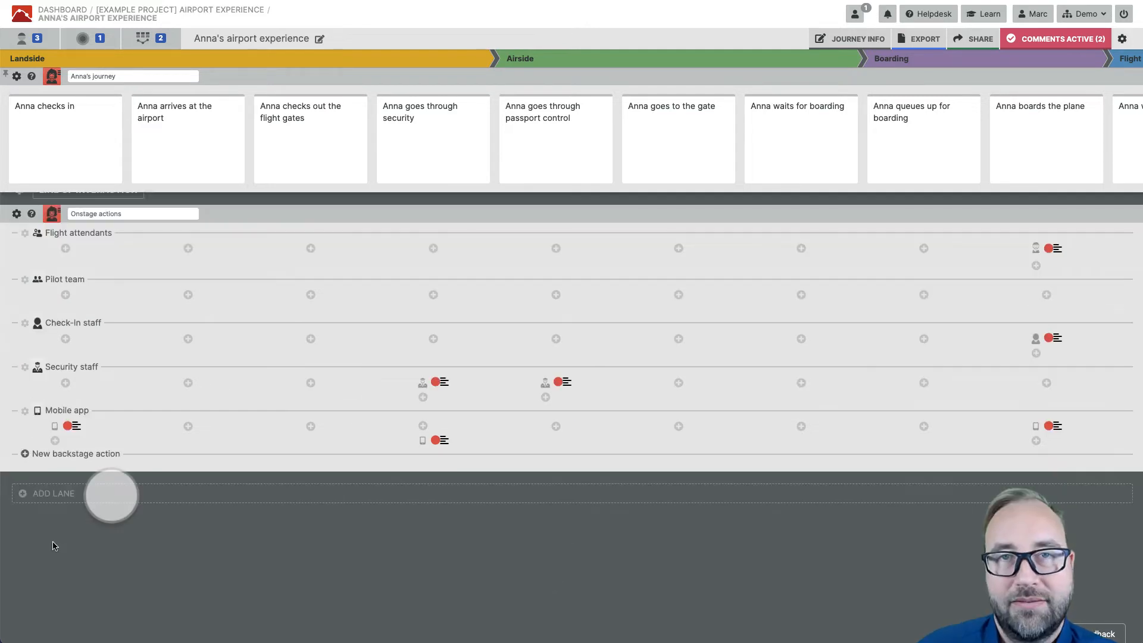
left_click(54, 494)
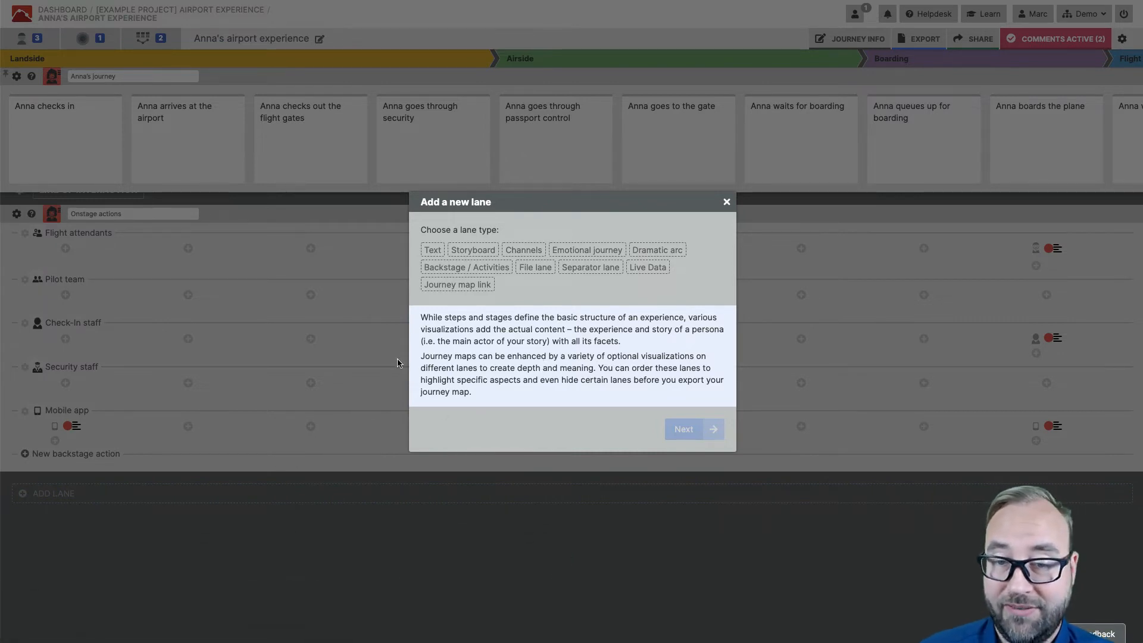
left_click(433, 251)
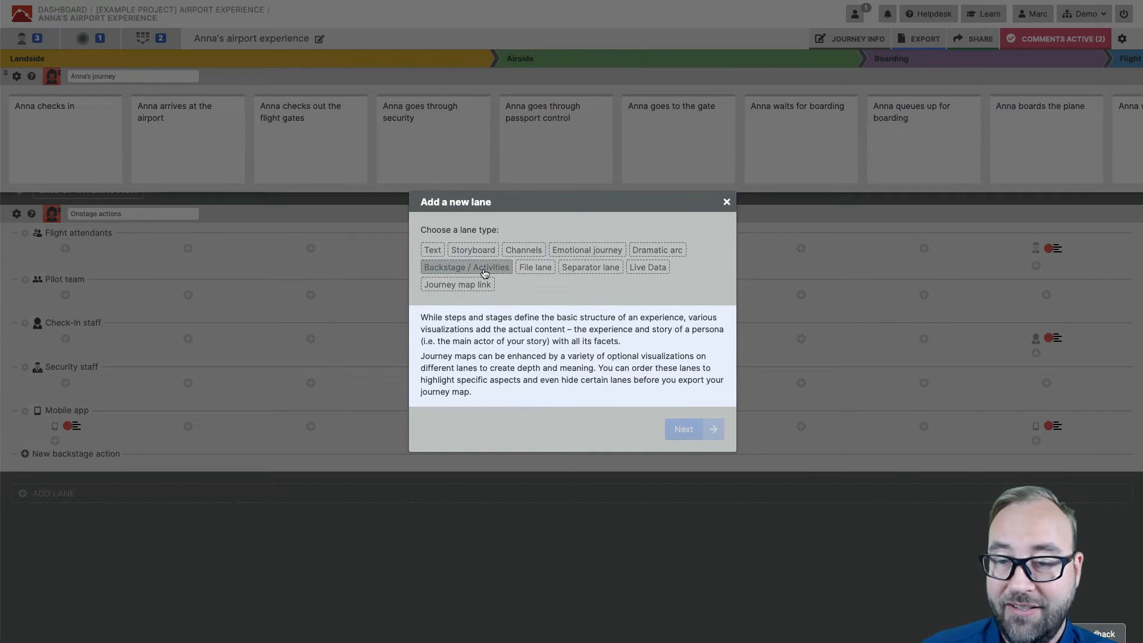
left_click(533, 267)
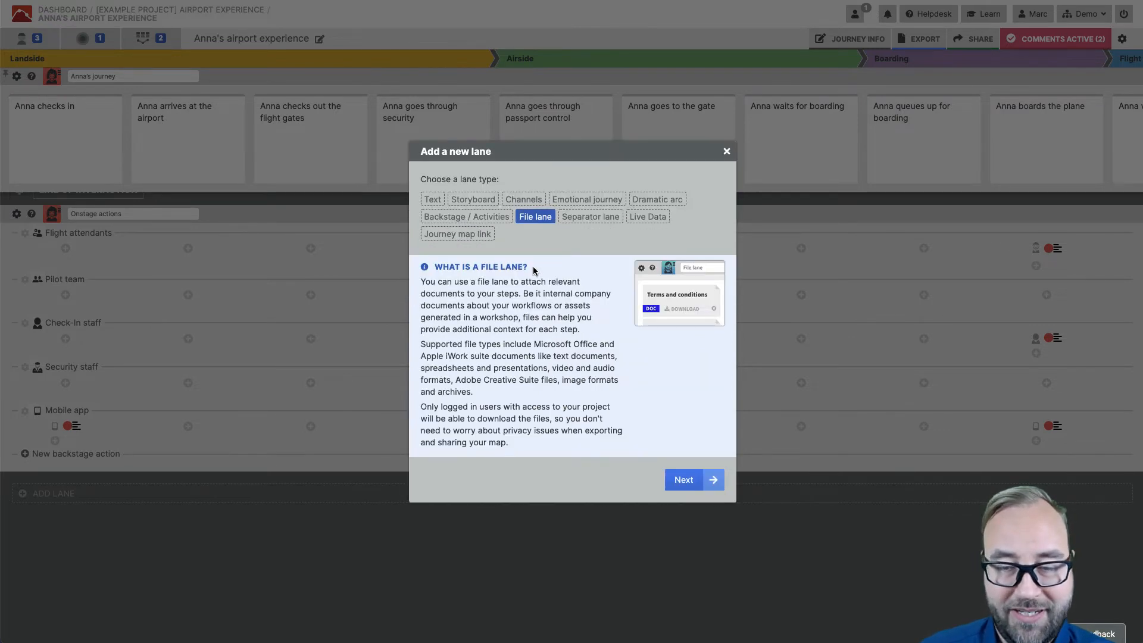
left_click(674, 485)
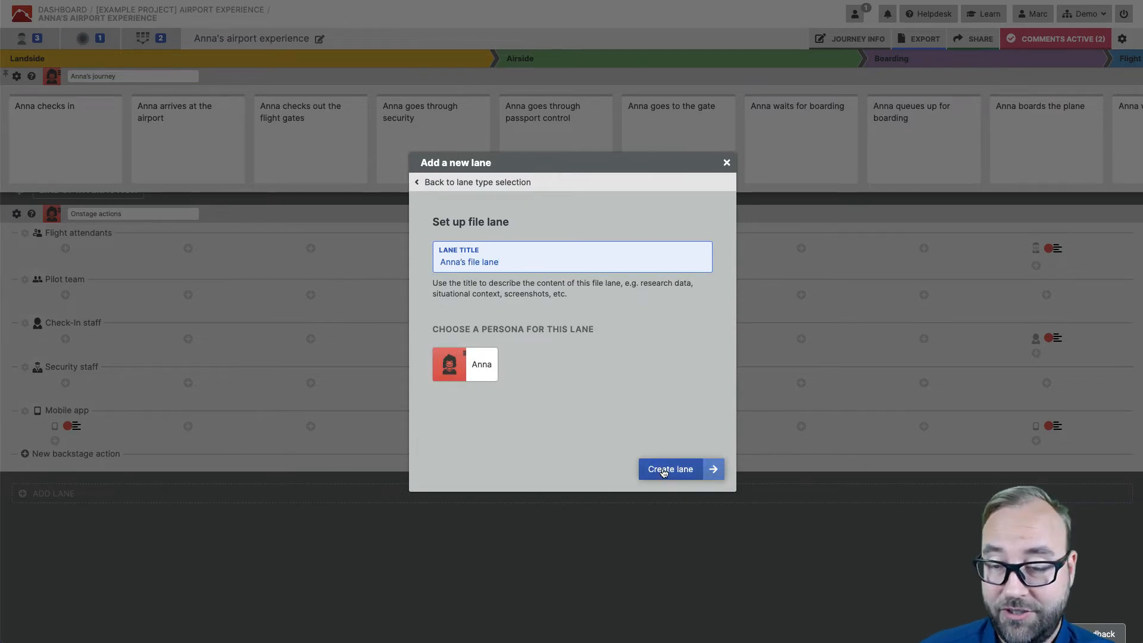
left_click(663, 473)
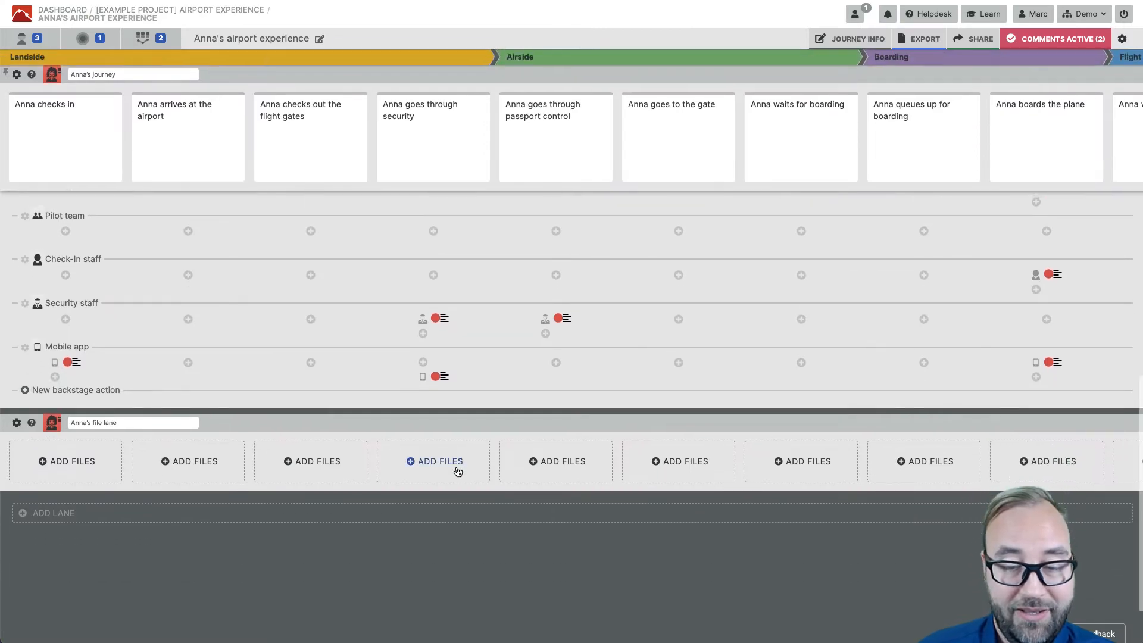
View the file manager and supported file types for "Anna checks out the flight gates", and close it without adding a file
left_click(325, 469)
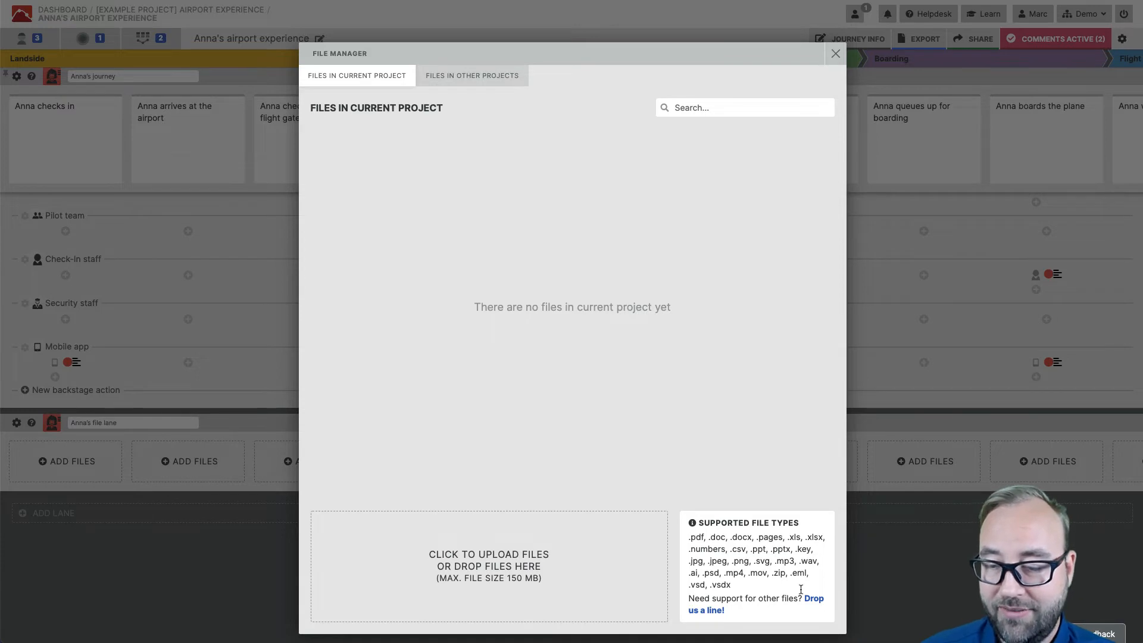
left_click(835, 59)
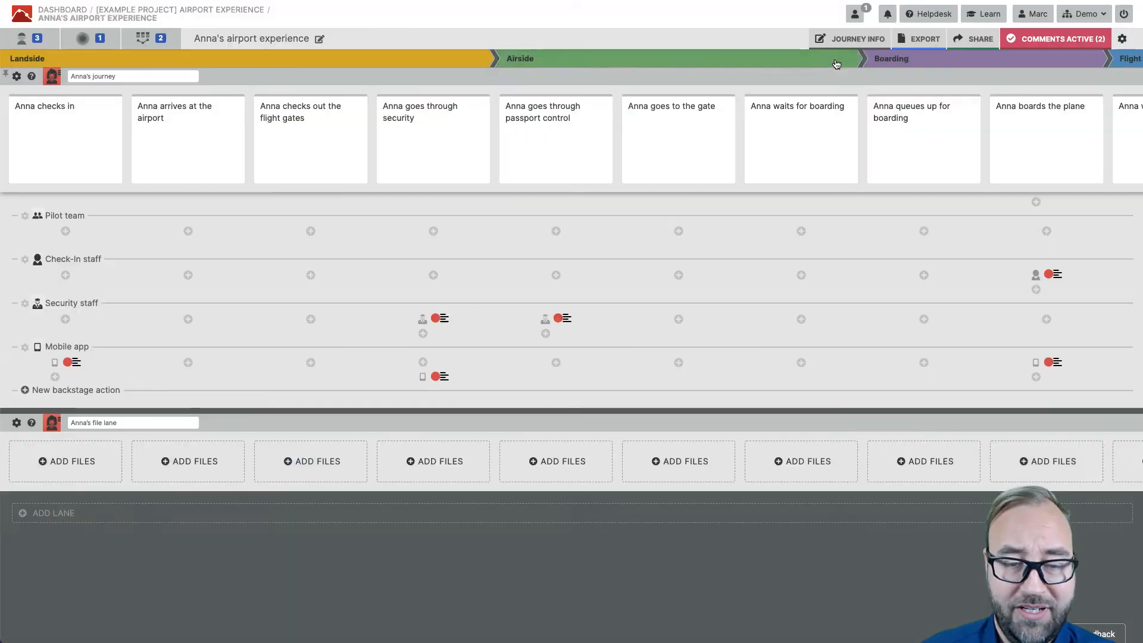
View the available lane types for a new lane, including Journey map link, and close the dialog without adding one
left_click(65, 513)
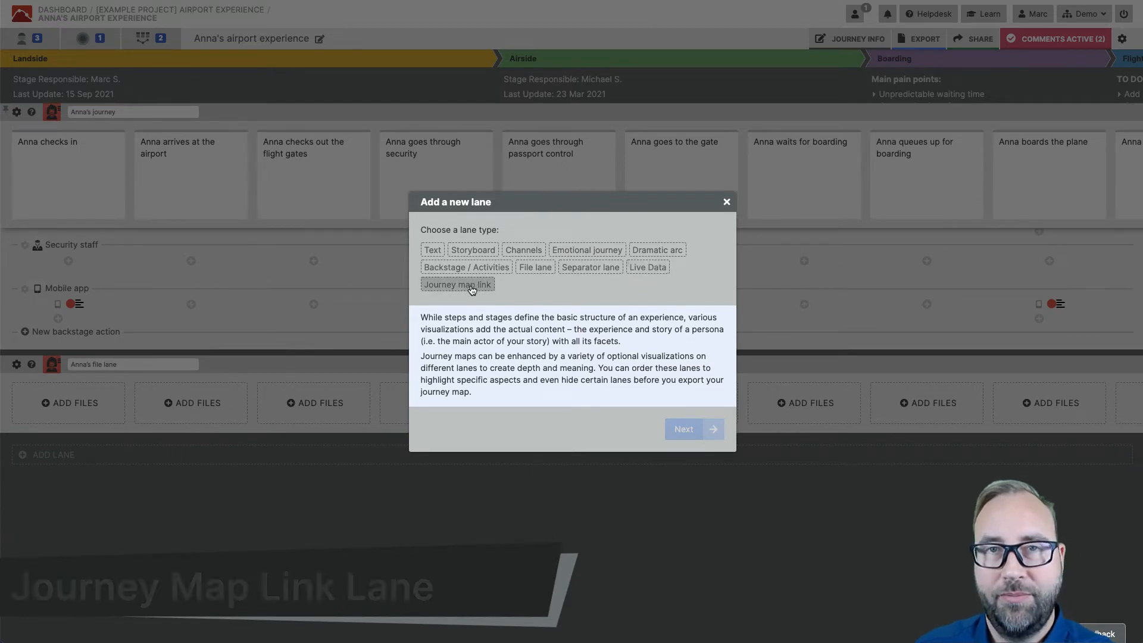
left_click(727, 202)
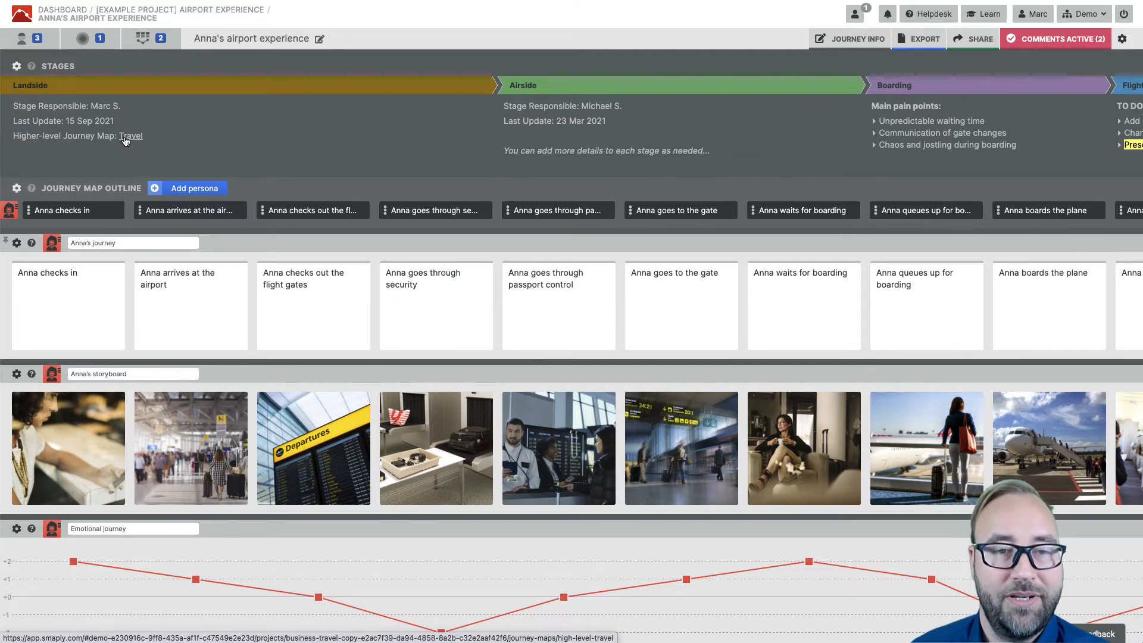
Open the linked higher-level Travel journey map, view the journey map link manager for "Going to the Airport", and close it without changes
left_click(131, 137)
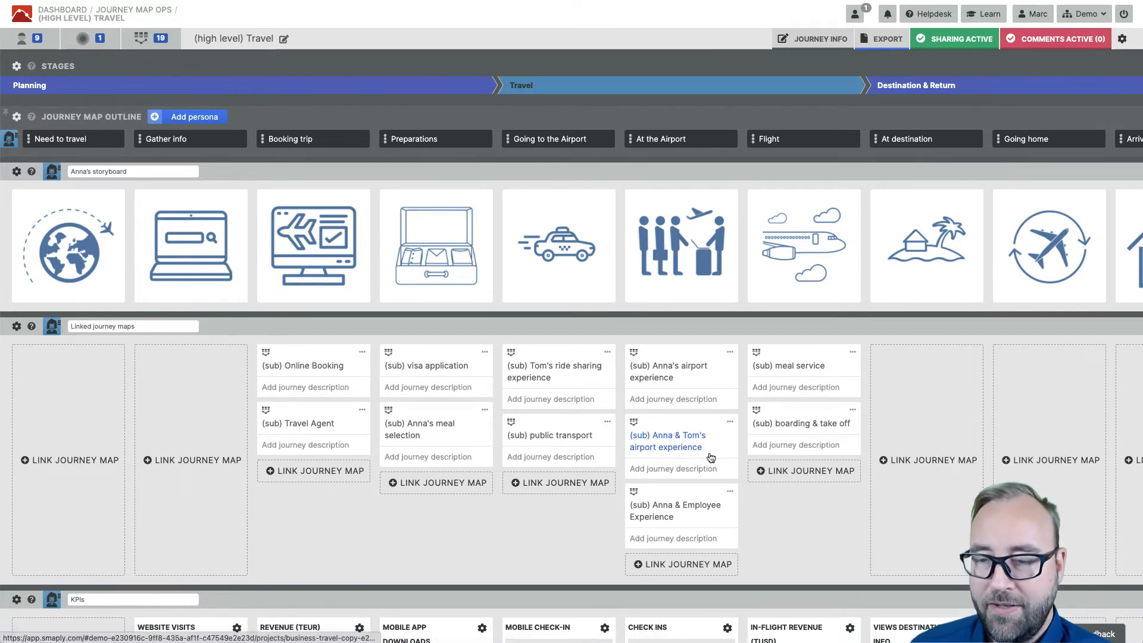
left_click(561, 483)
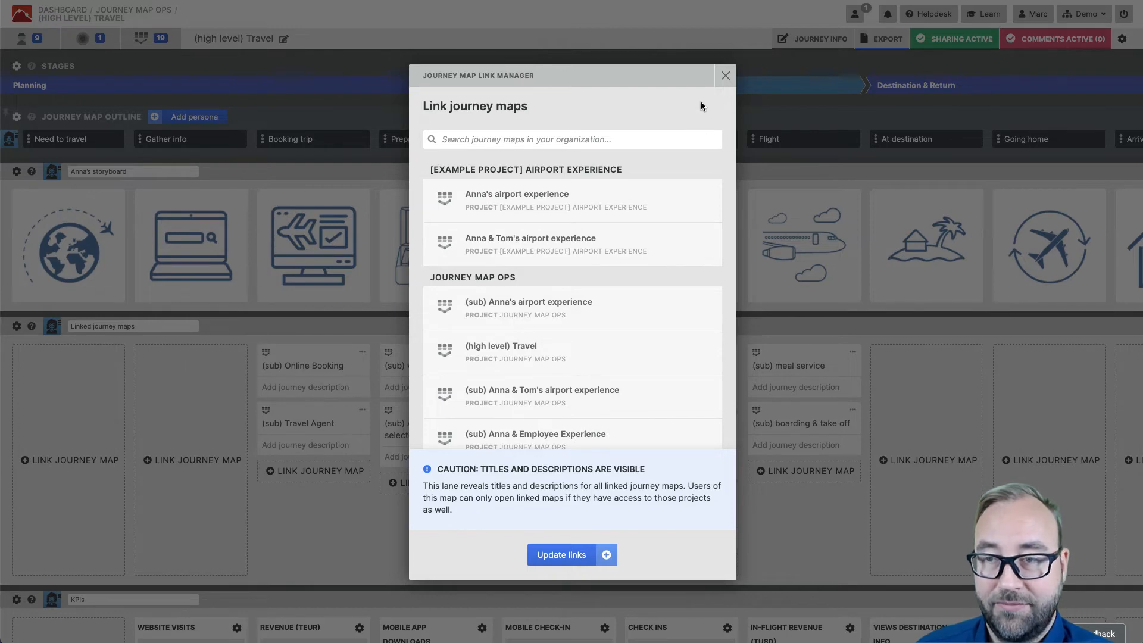
left_click(725, 75)
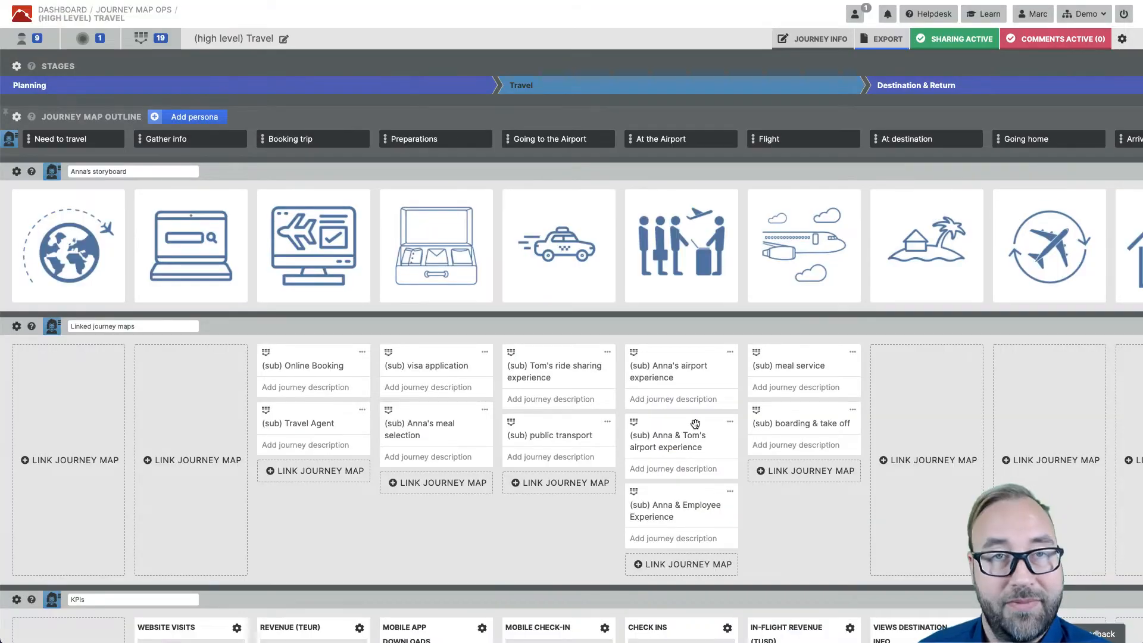
left_click(711, 452)
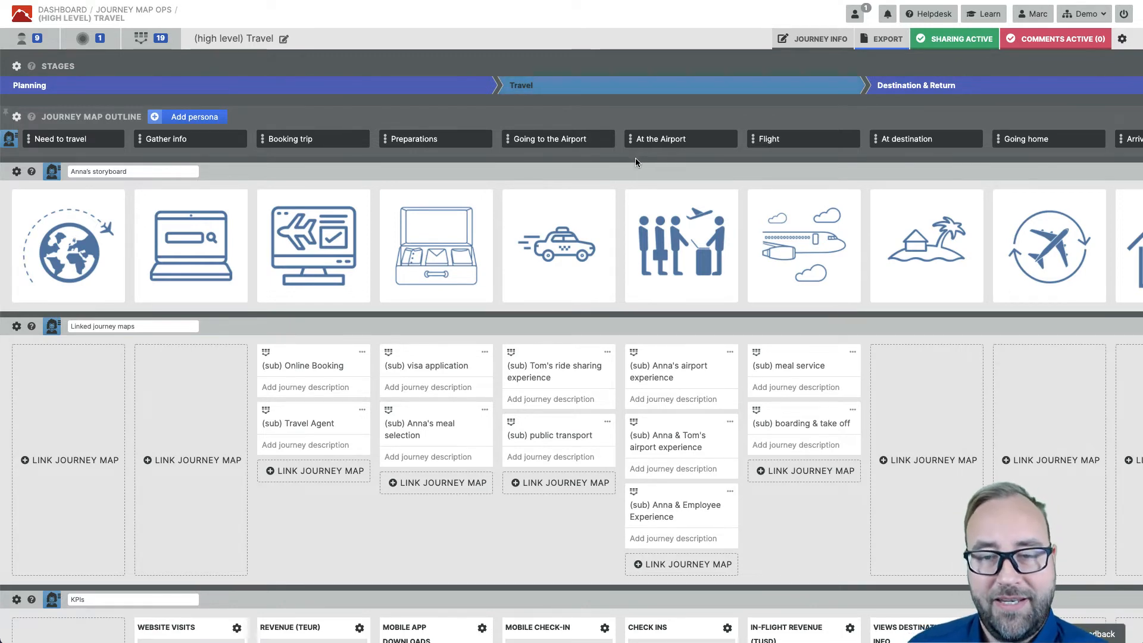
Re-fetch the Website visits data in the KPIs lane of the high-level Travel map
scroll(635, 158, "down", 5)
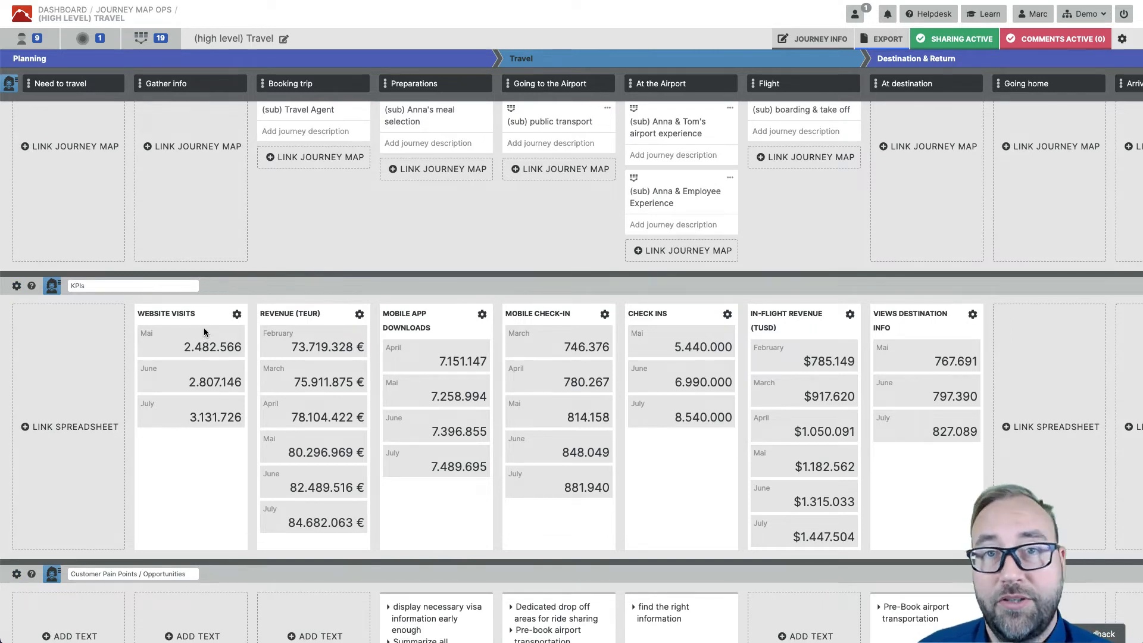
left_click(237, 315)
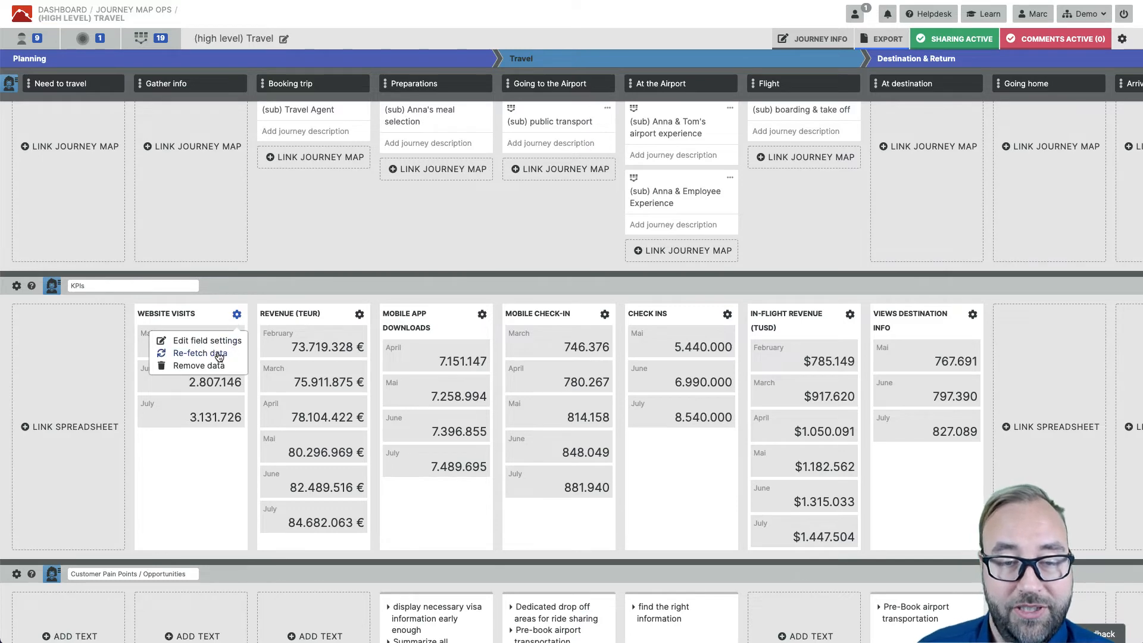
left_click(200, 353)
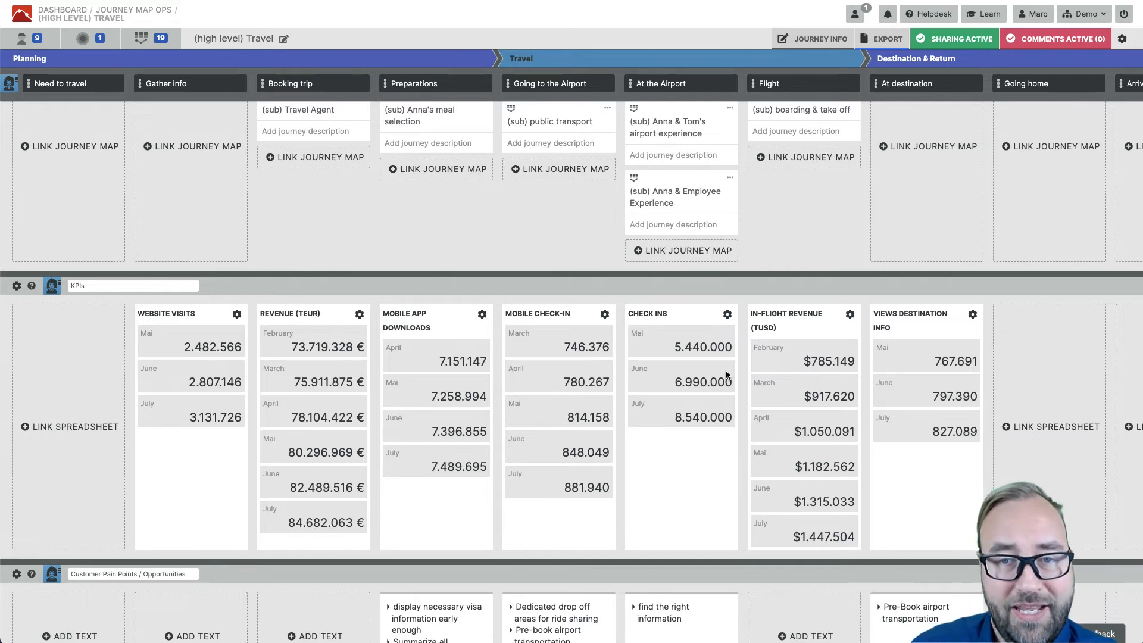
scroll(658, 363, "up", 5)
scroll(655, 364, "up", 1)
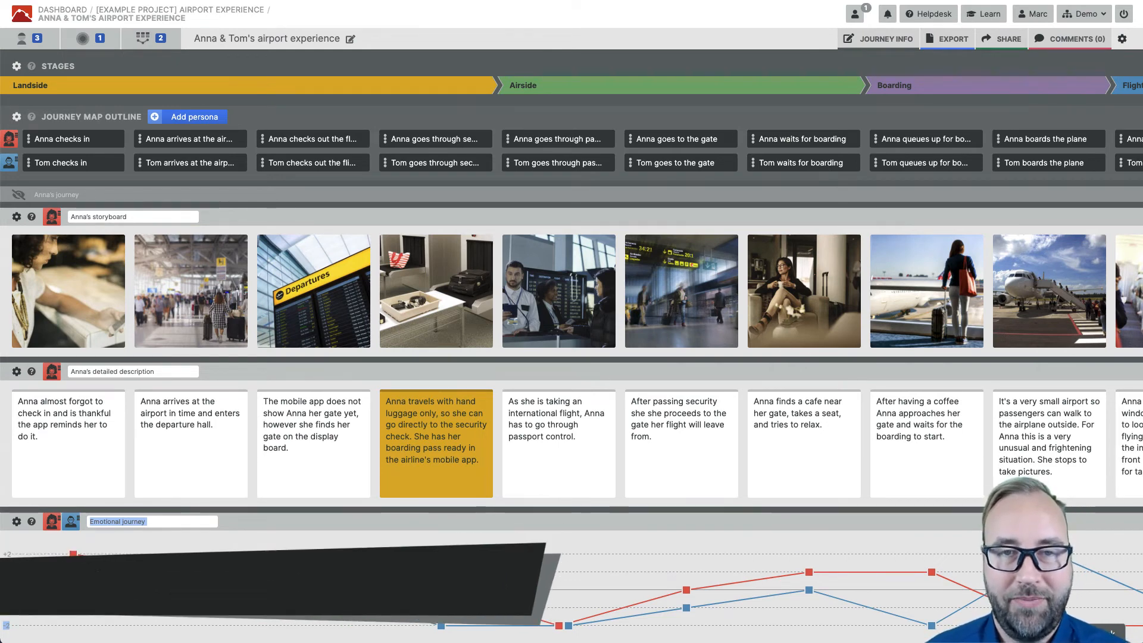
View the personas available to assign to Anna & Tom's airport experience, and close the selection without adding one
left_click(206, 121)
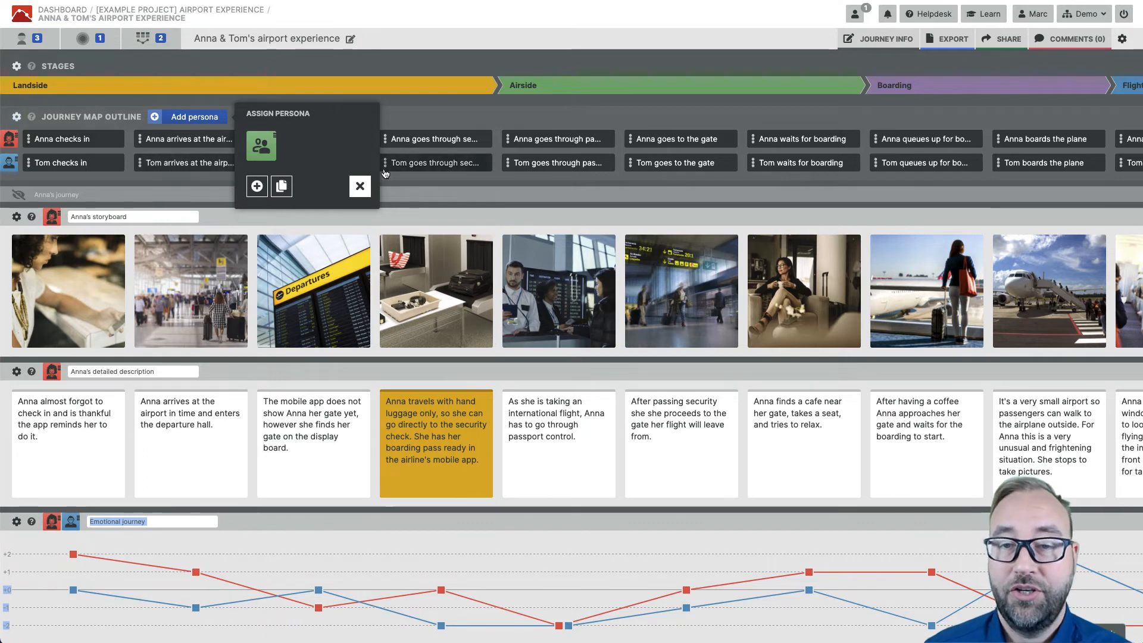
left_click(360, 186)
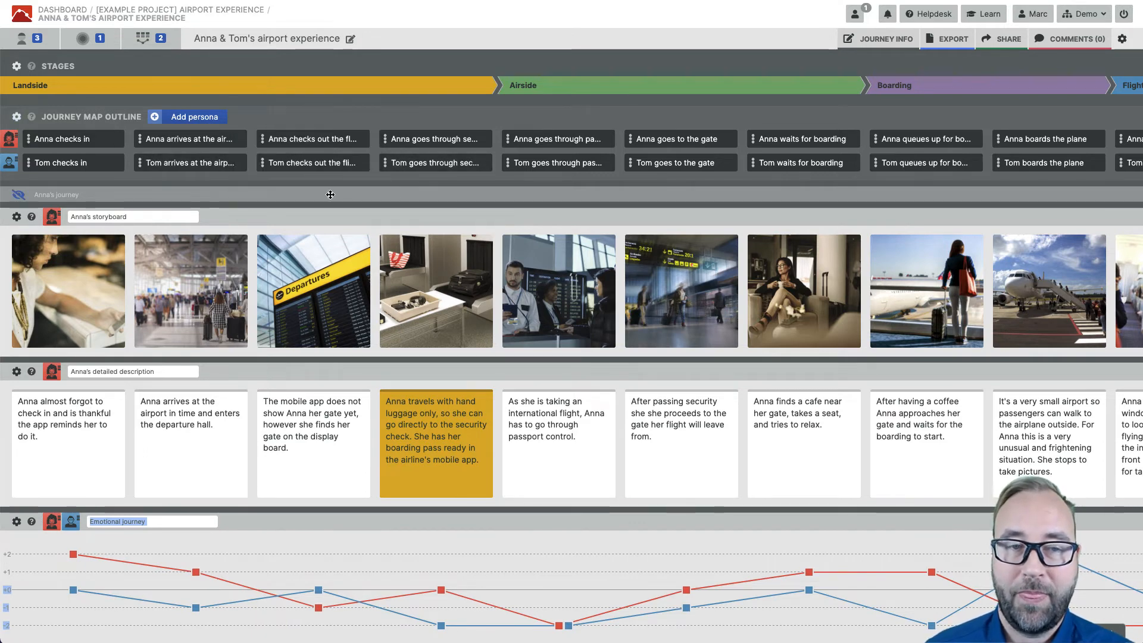
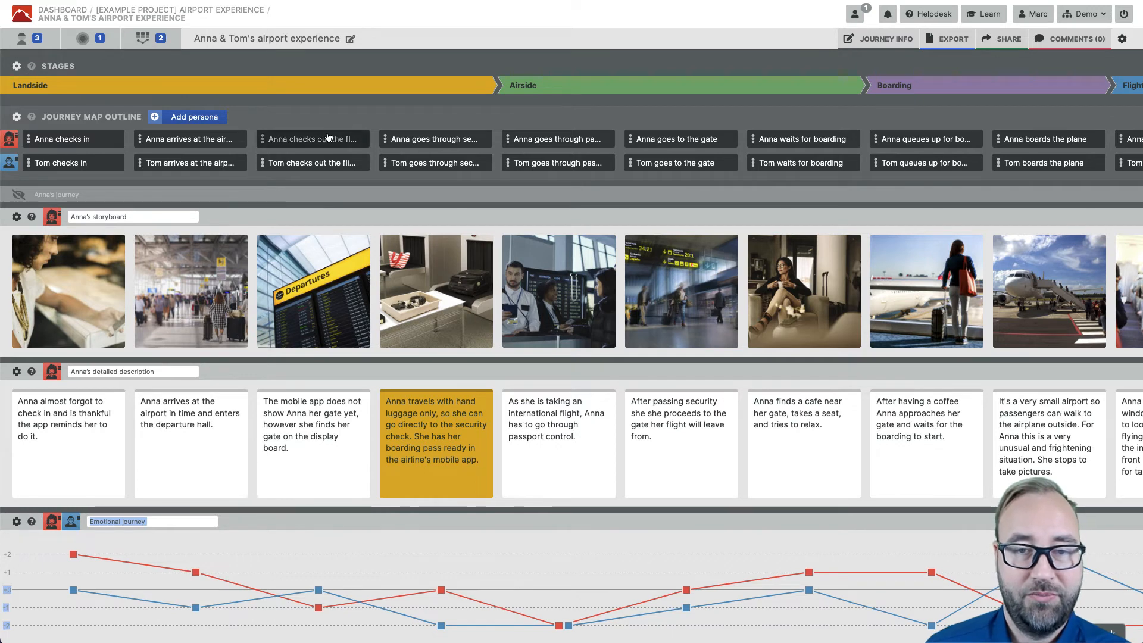
Move the step "Anna checks out the flight gates" to the first position in Anna's journey outline
left_click_drag(324, 140, 324, 138)
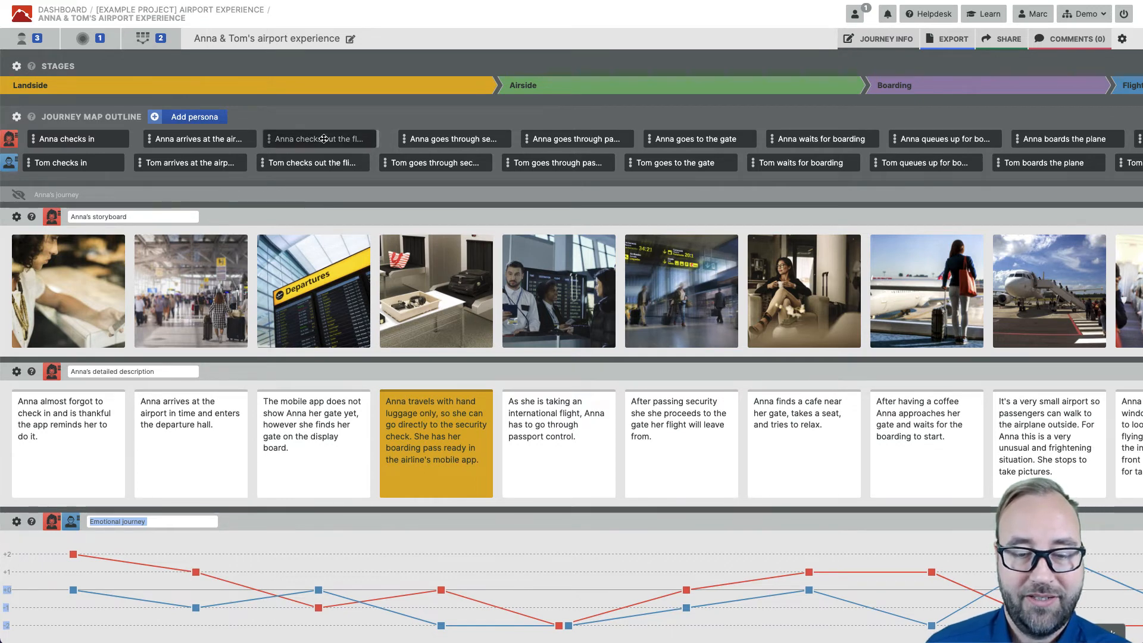
left_click_drag(323, 139, 91, 149)
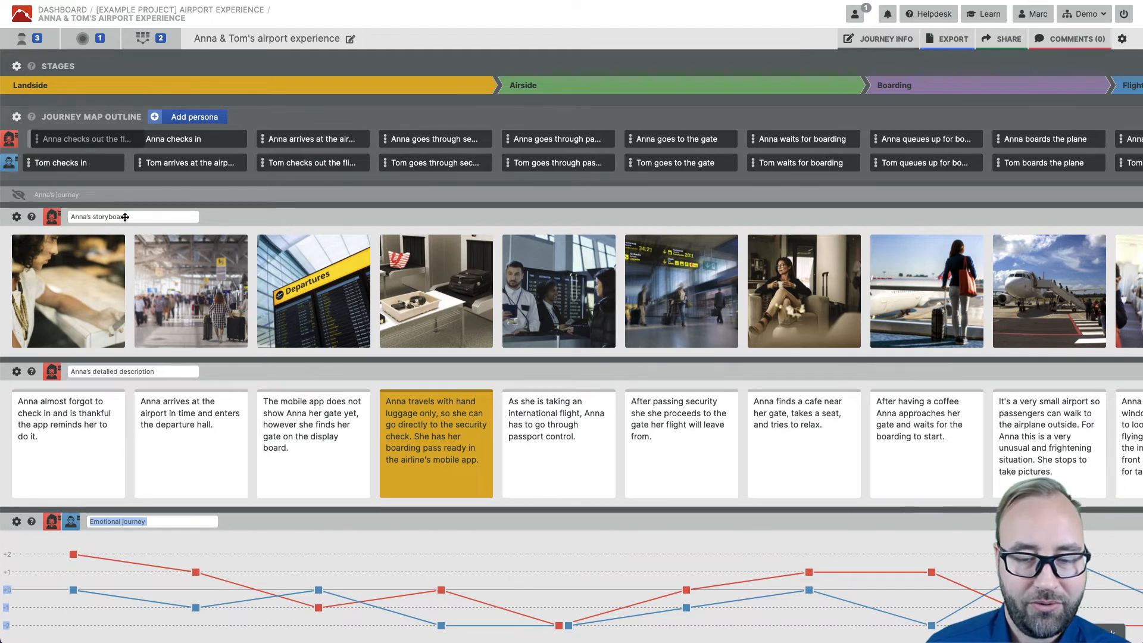
left_click_drag(125, 217, 125, 216)
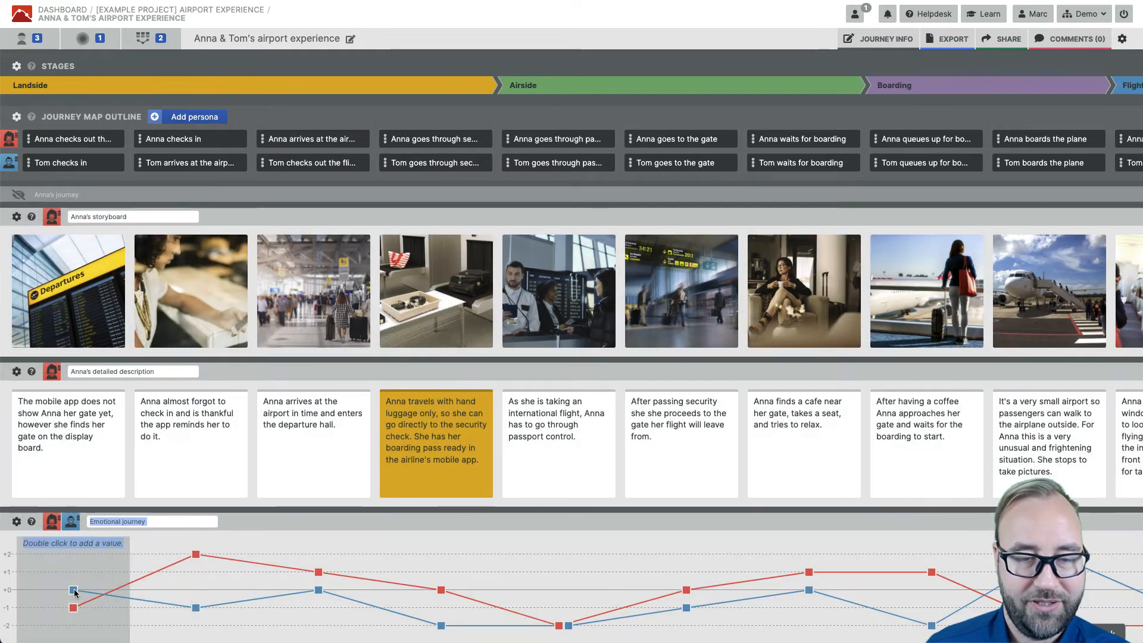
Move the step "Anna checks out the flight gates" back to the third position, after "Anna arrives at the airport"
left_click(73, 590)
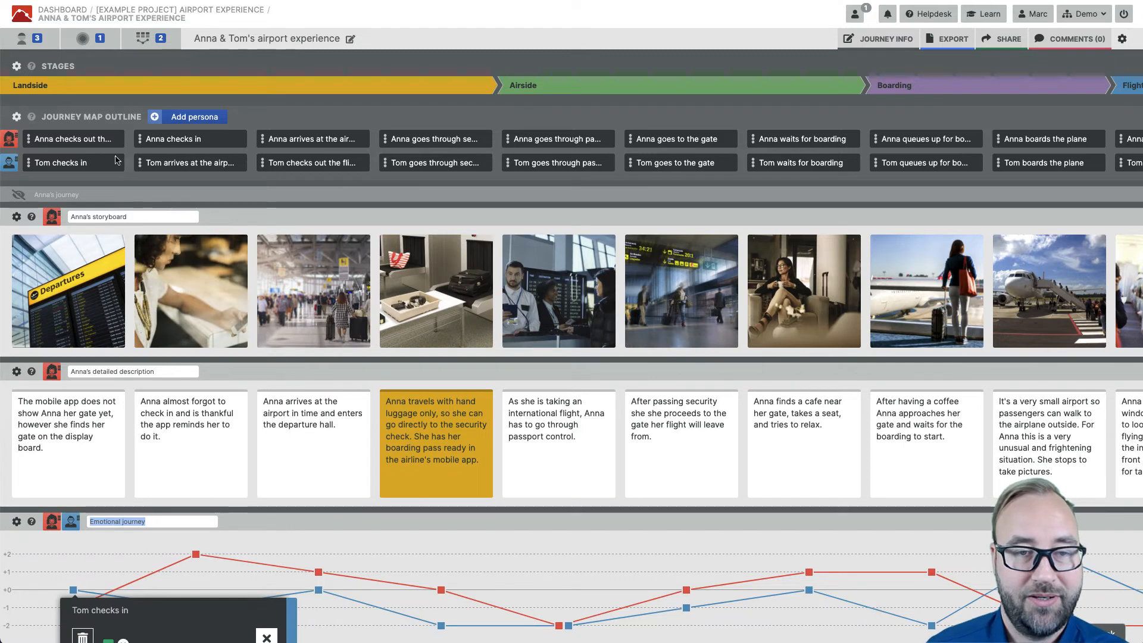
left_click_drag(89, 136, 332, 134)
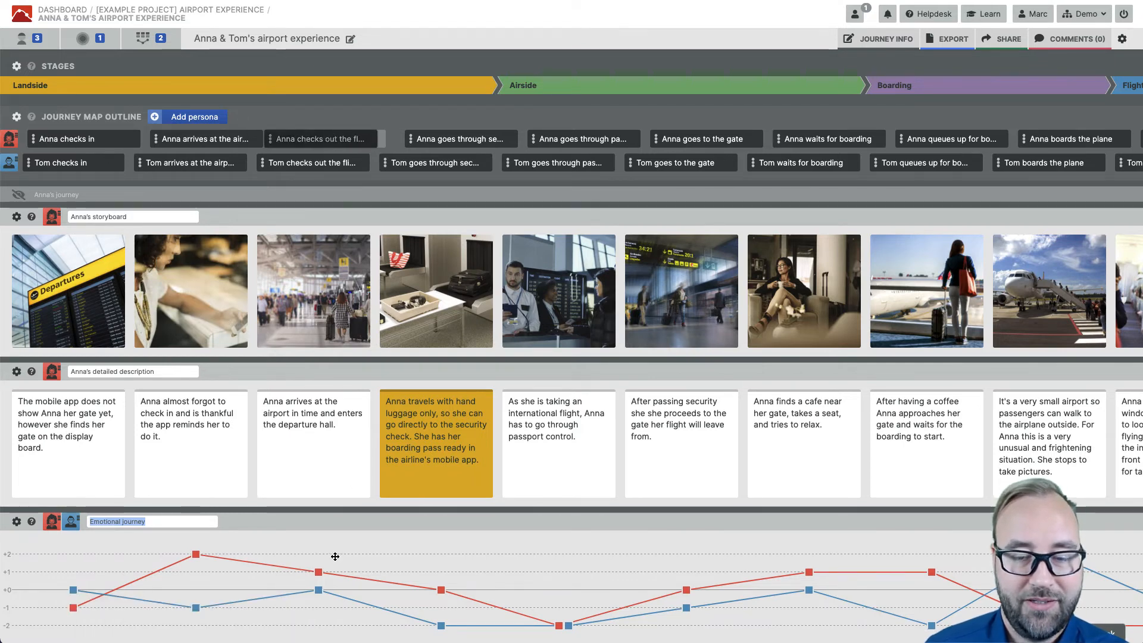
left_click_drag(335, 556, 335, 556)
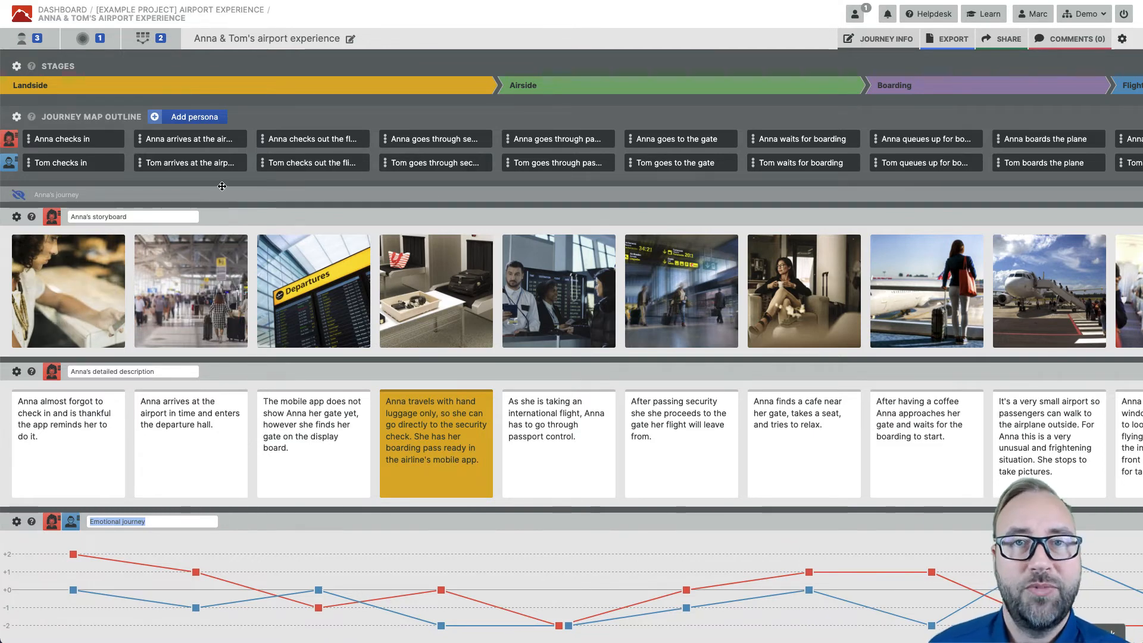
Hide all lanes of Tom's journey and look over the remaining lanes of the map
left_click(9, 166)
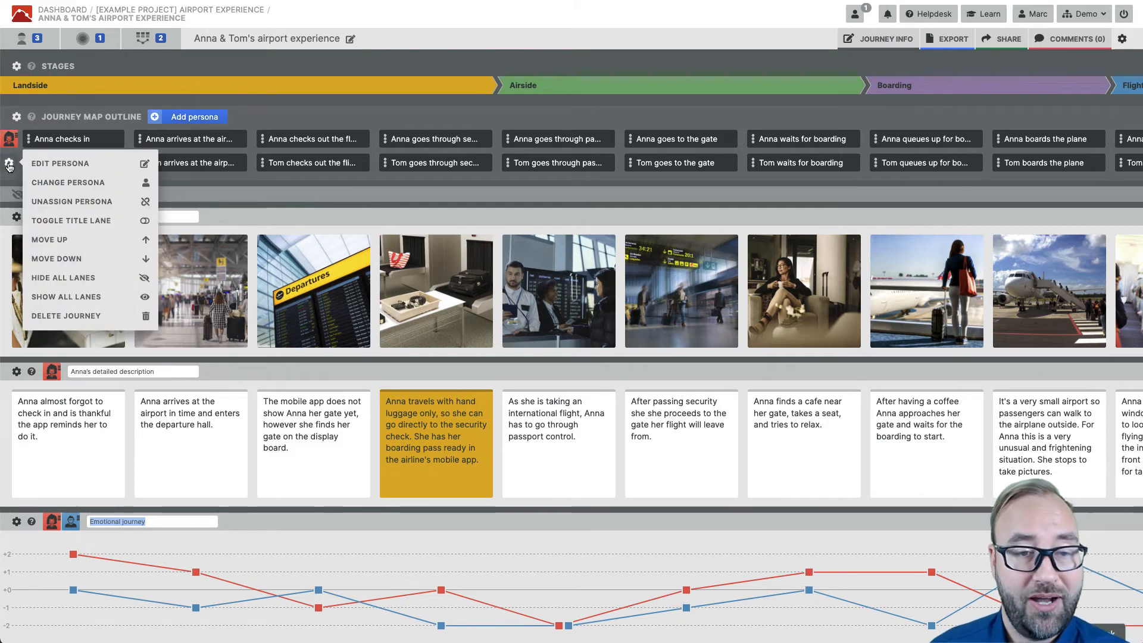
left_click(75, 278)
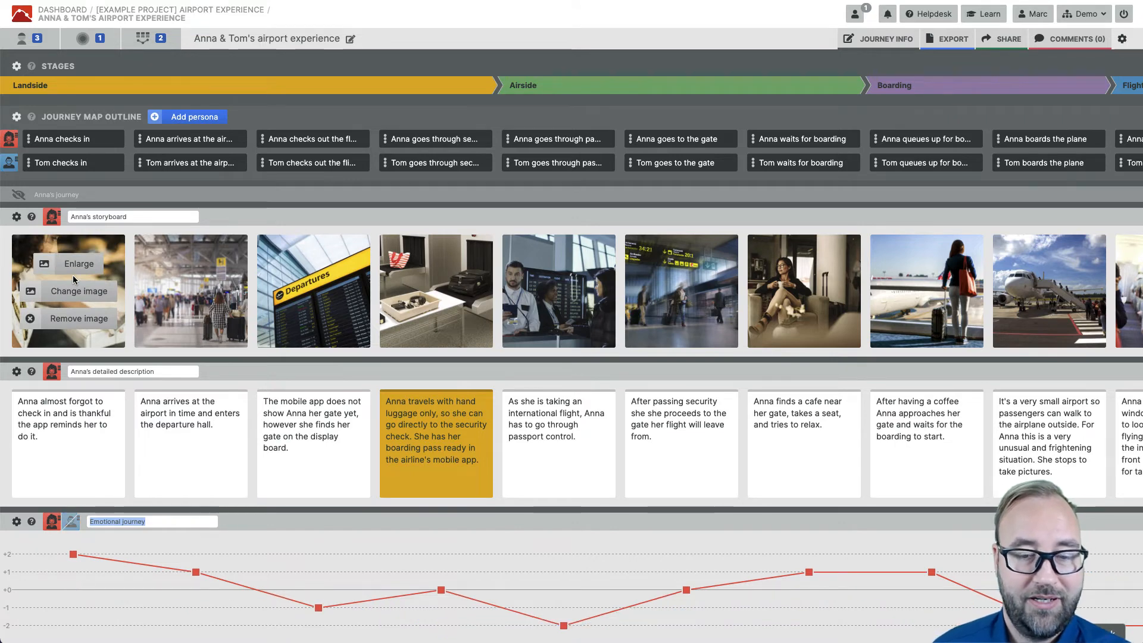
left_click(71, 522)
scroll(383, 374, "down", 5)
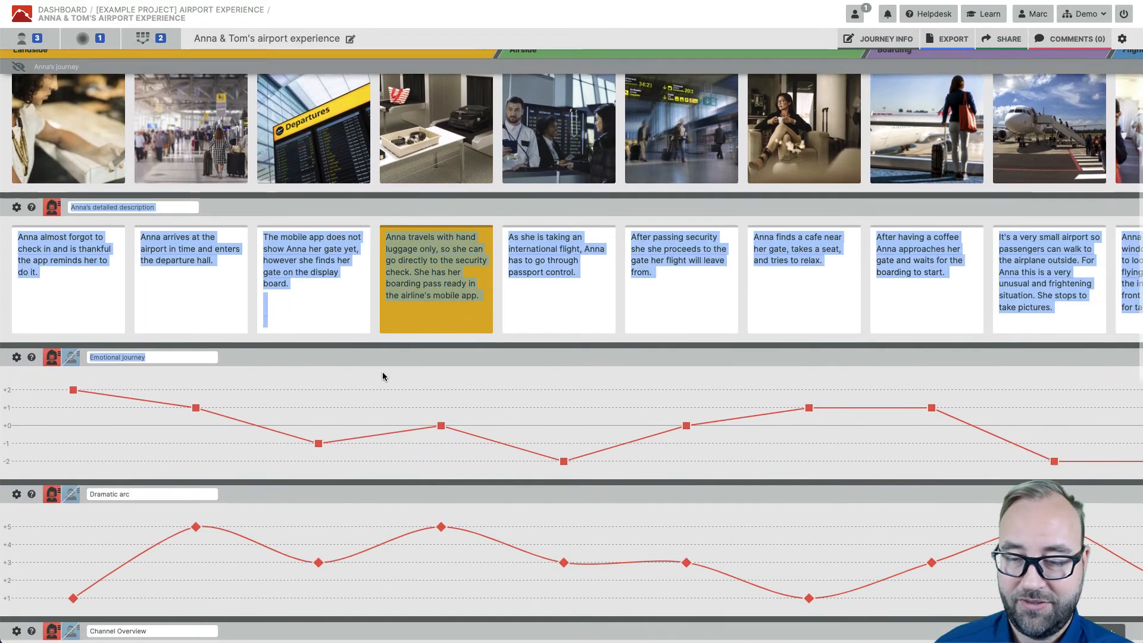
scroll(384, 375, "up", 5)
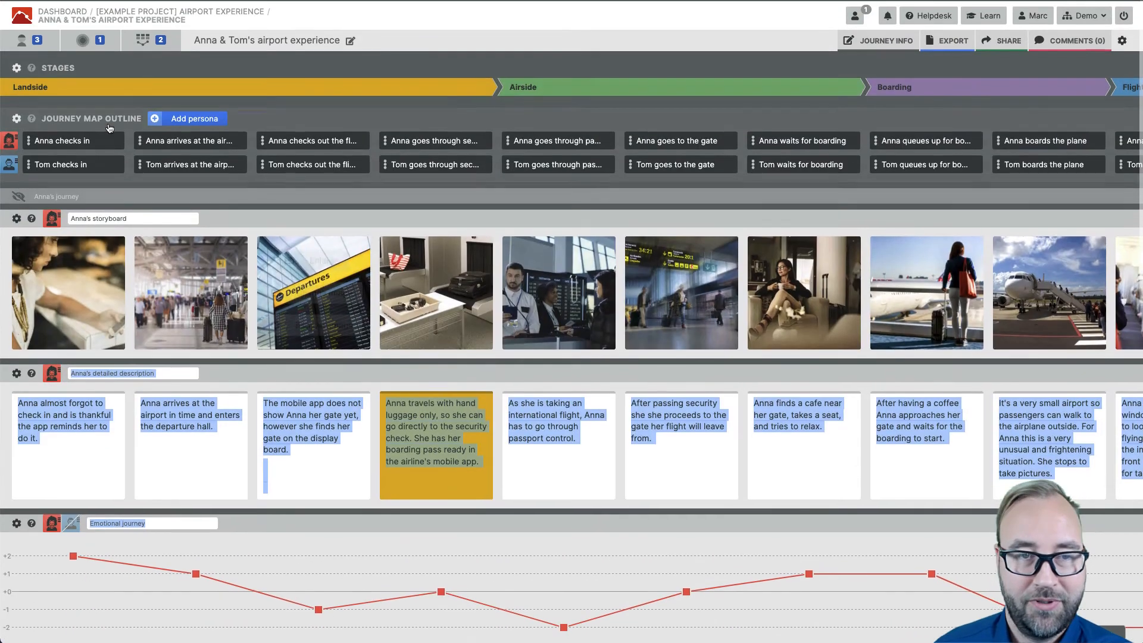
Show all lanes of Tom's journey again and review the combined emotional journey, dramatic arc and channel lanes
left_click(9, 162)
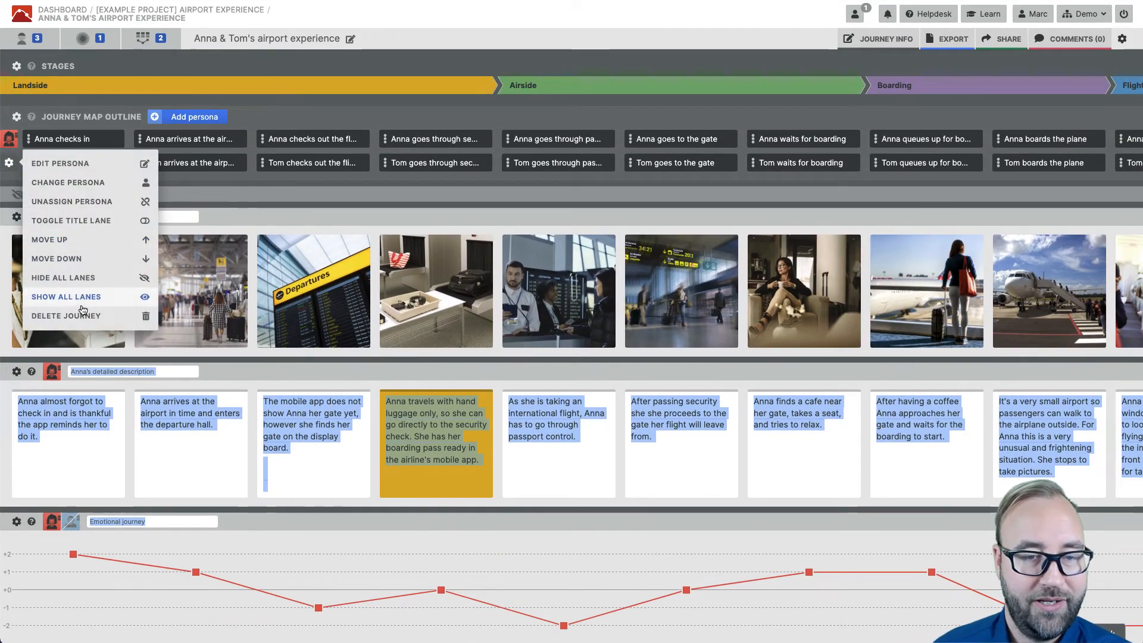
mouse_move(81, 296)
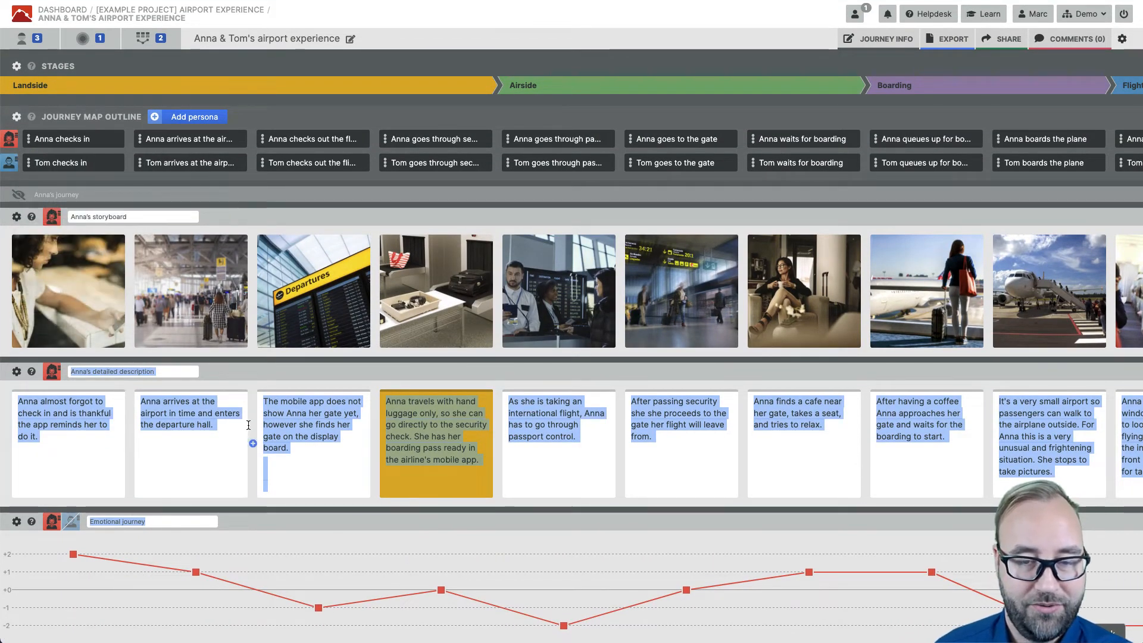
left_click(222, 424)
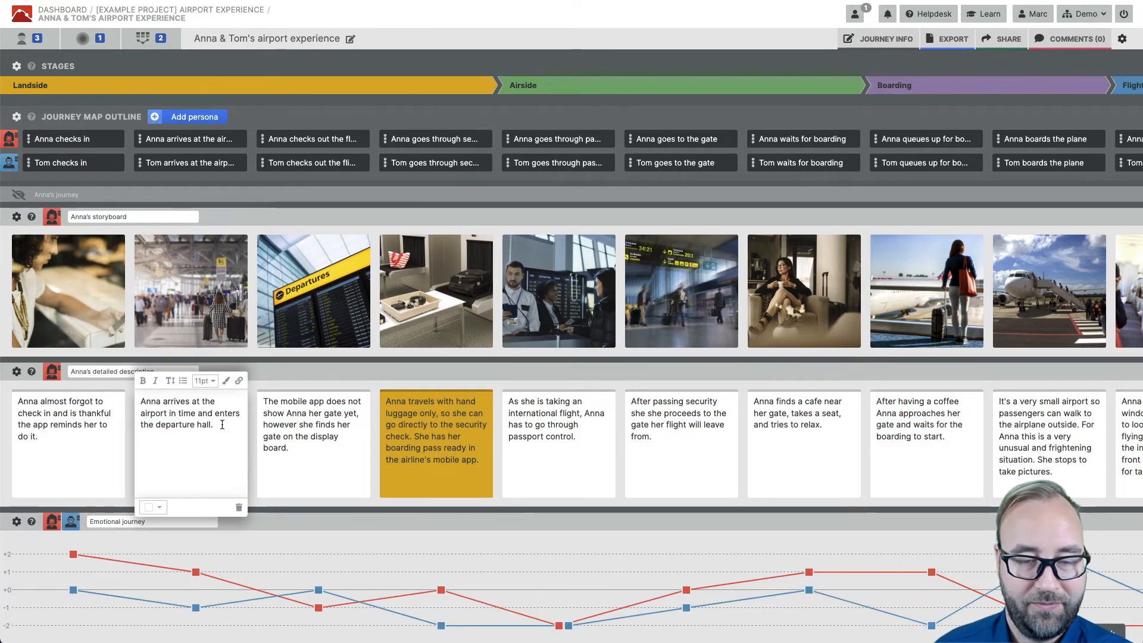
scroll(223, 425, "down", 4)
scroll(222, 425, "up", 4)
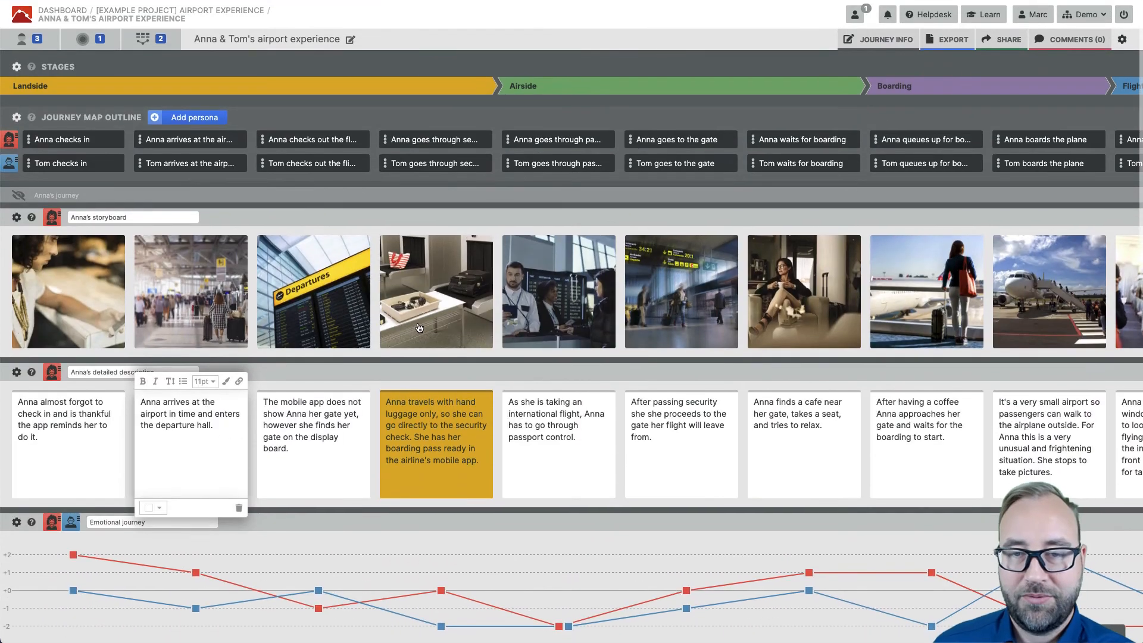
mouse_move(413, 324)
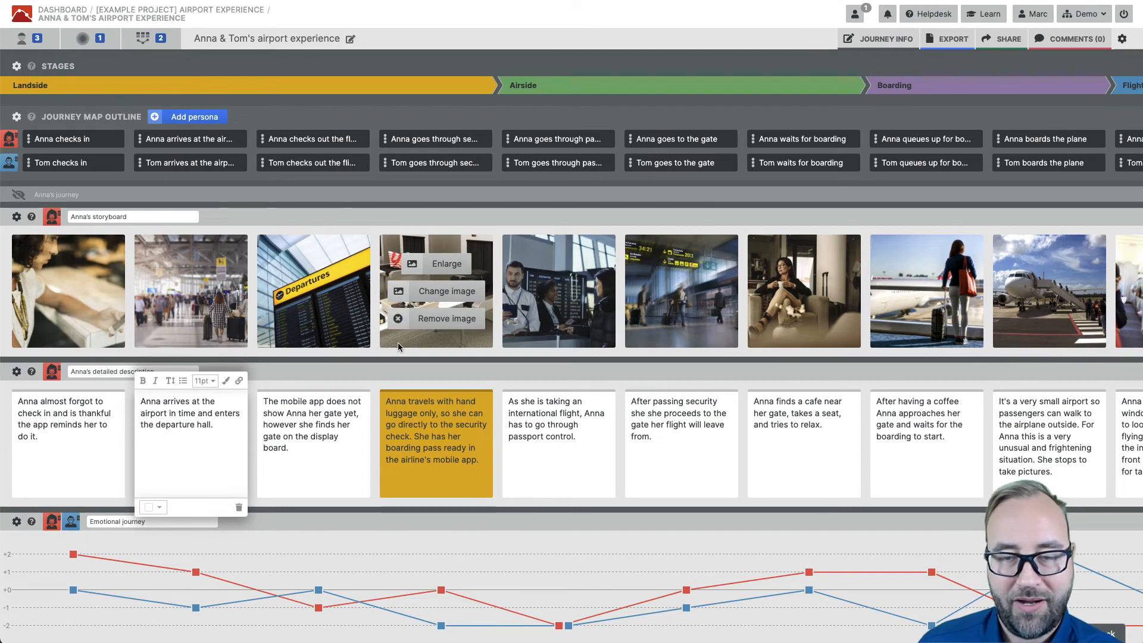
scroll(398, 341, "down", 7)
scroll(397, 342, "down", 2)
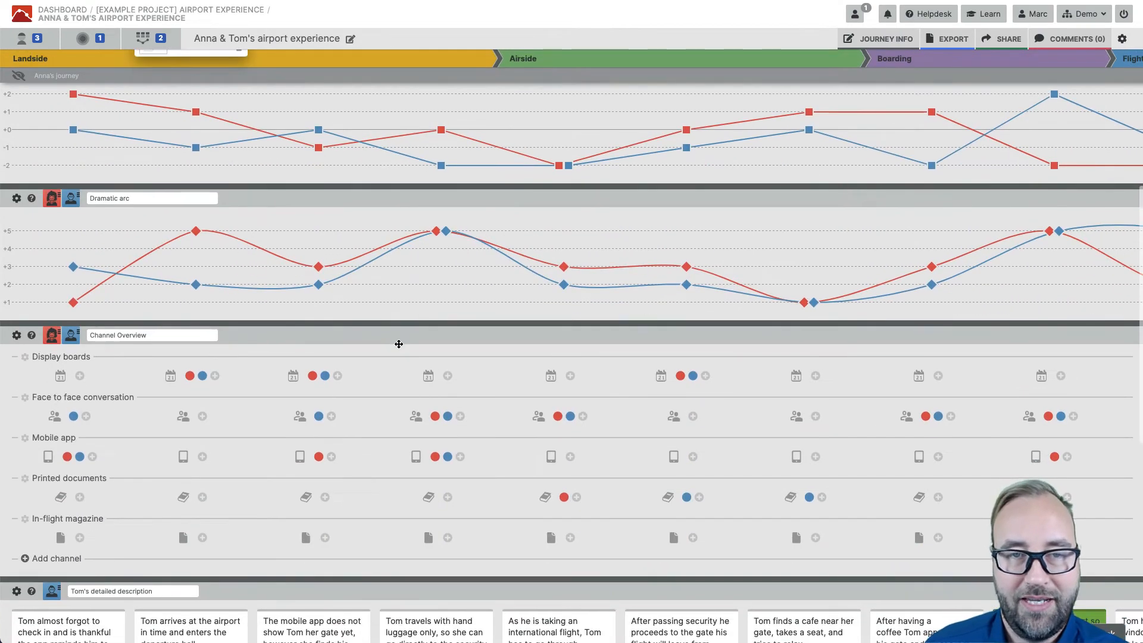
View the emotional journey points at "Anna checks in", "Anna goes through security" and "Tom checks out the flight gates", and close the details
scroll(398, 342, "up", 10)
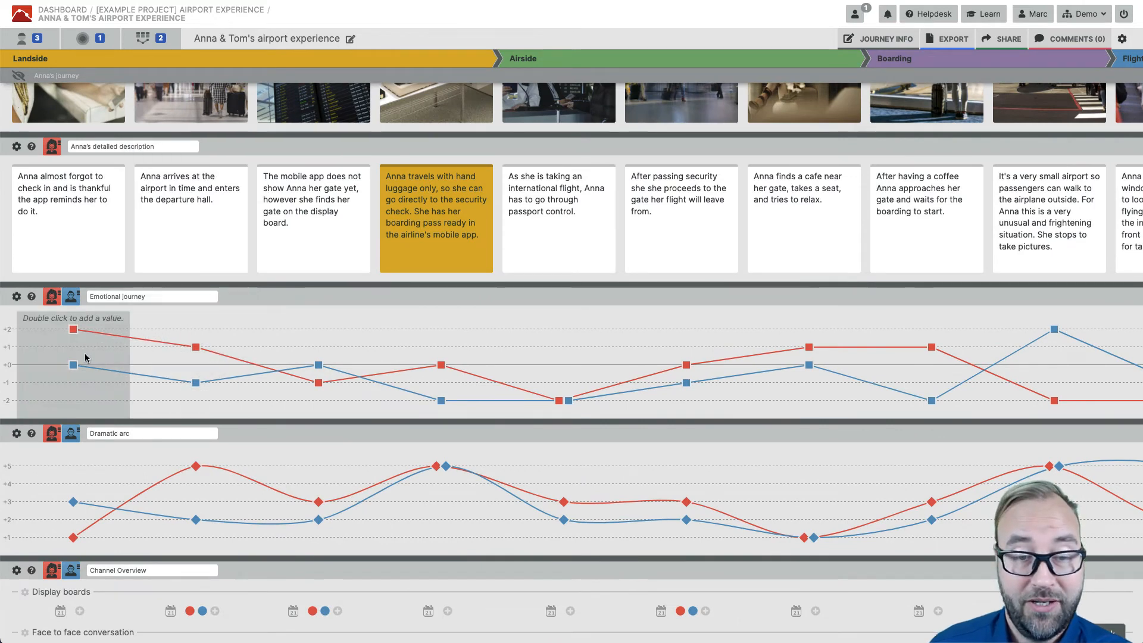
left_click(74, 329)
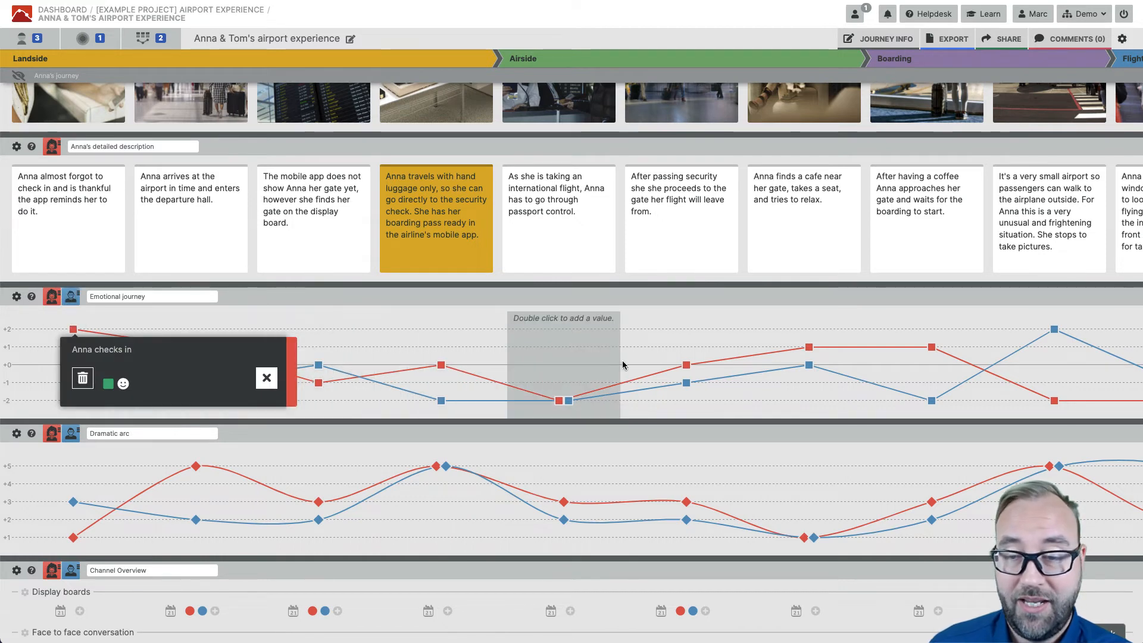
scroll(623, 361, "up", 1)
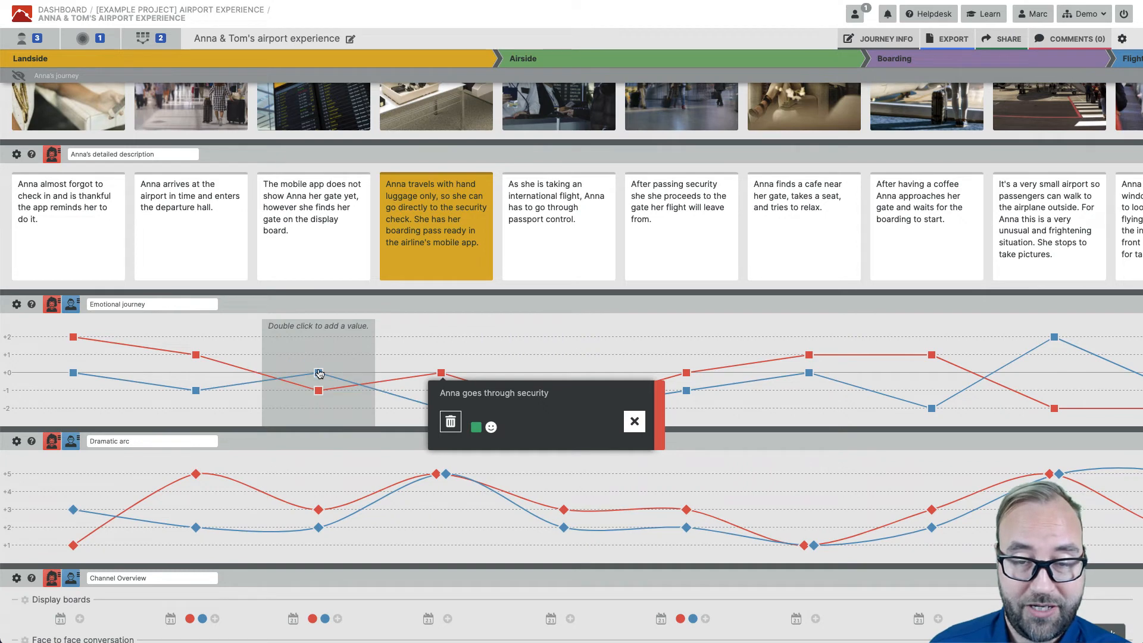
key("shift+Tab")
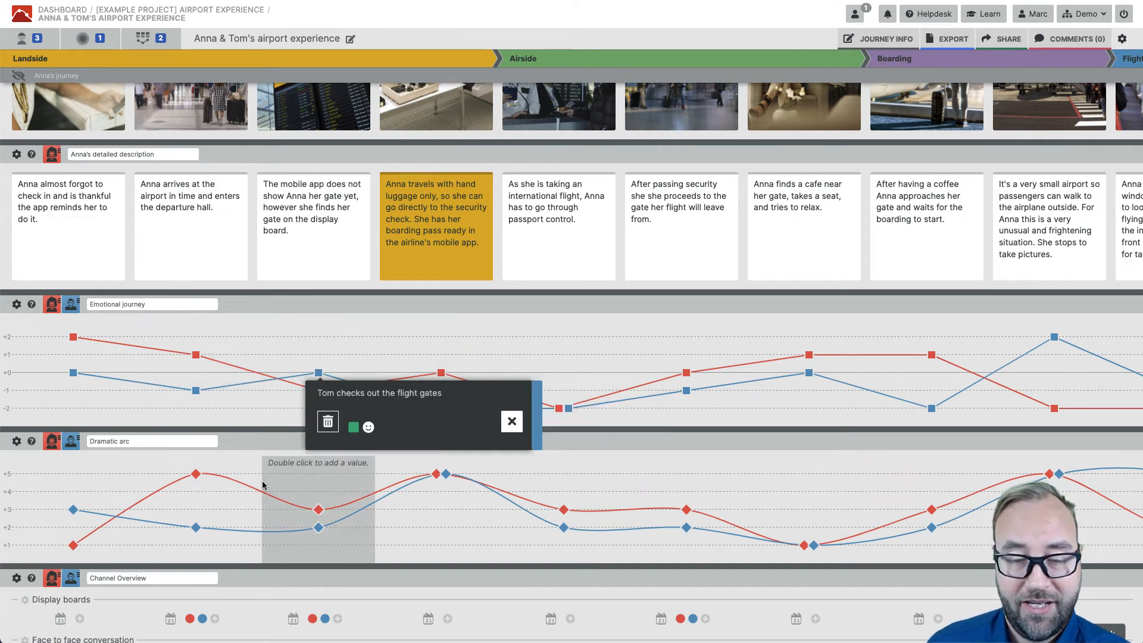
left_click(306, 481)
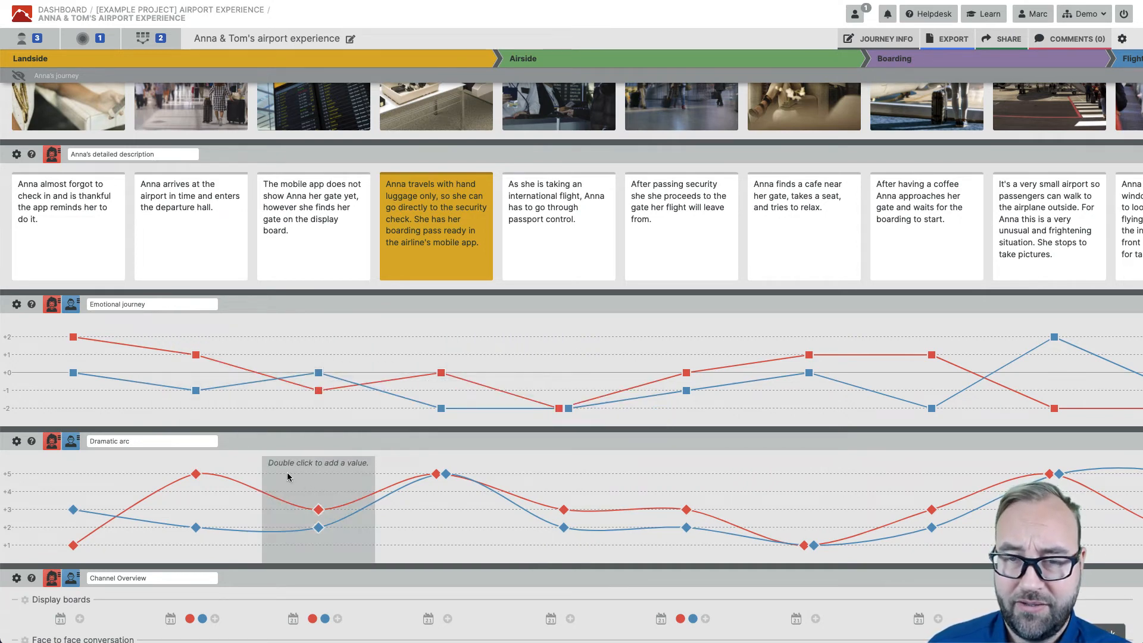
scroll(453, 146, "up", 3)
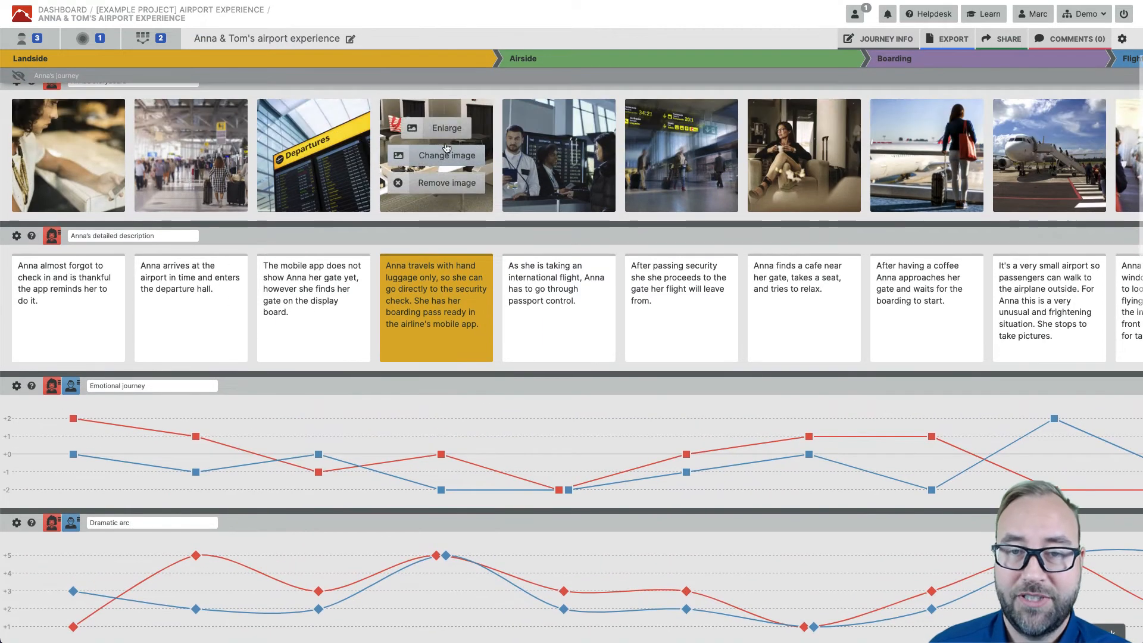
Look over the storyboard, description, emotional journey, dramatic arc, channel and onstage lanes of Anna & Tom's airport experience map
scroll(123, 205, "up", 2)
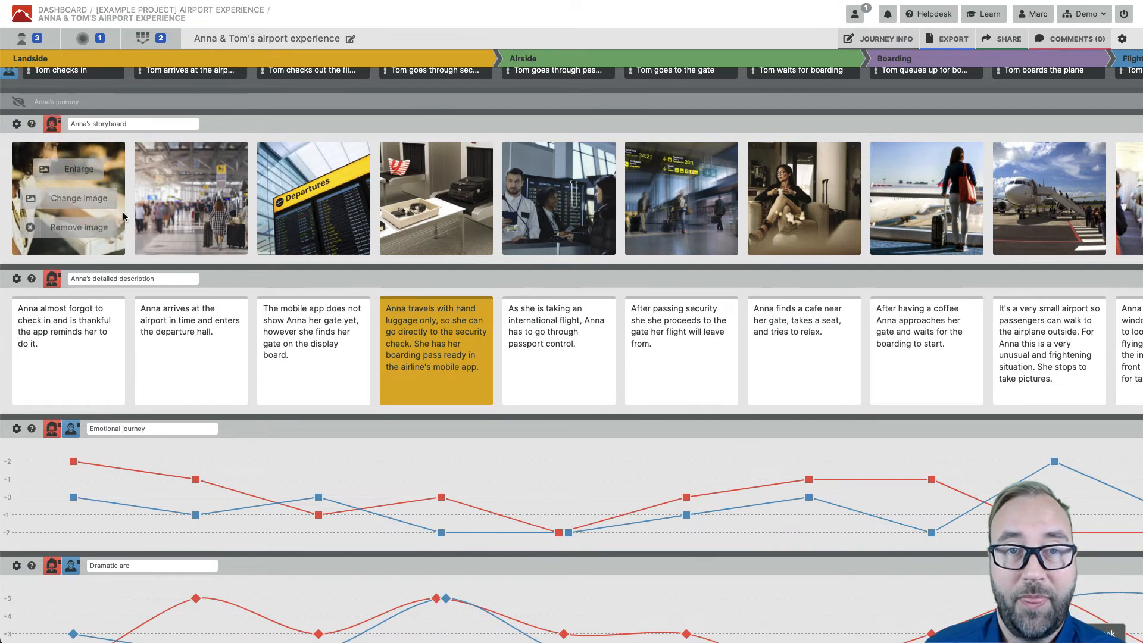
scroll(284, 320, "down", 2)
scroll(285, 320, "down", 4)
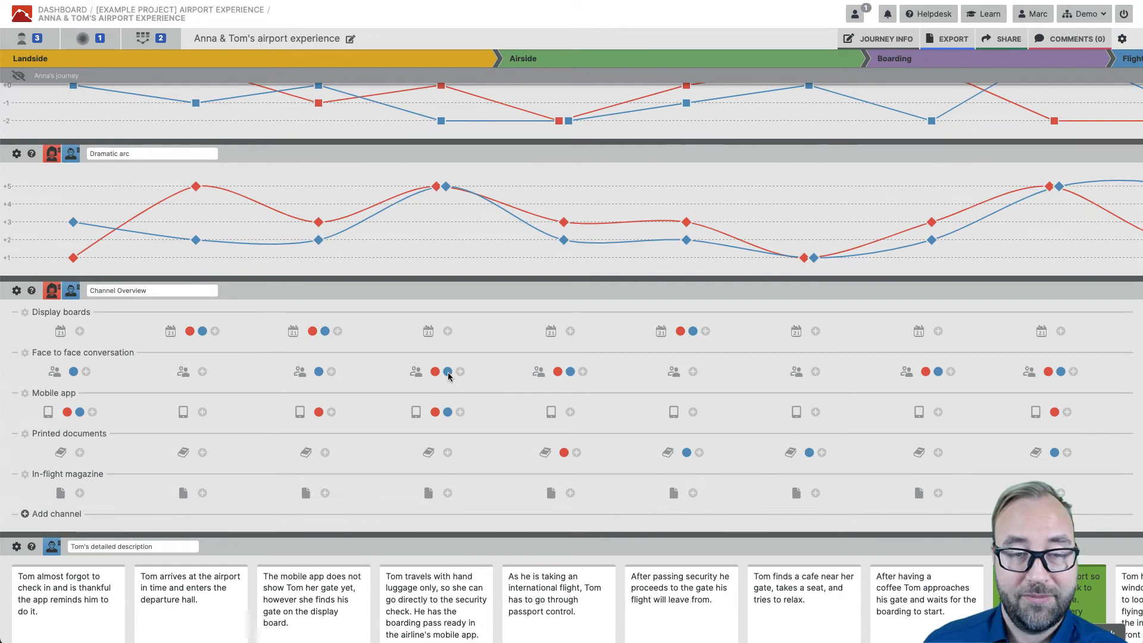
scroll(427, 372, "down", 6)
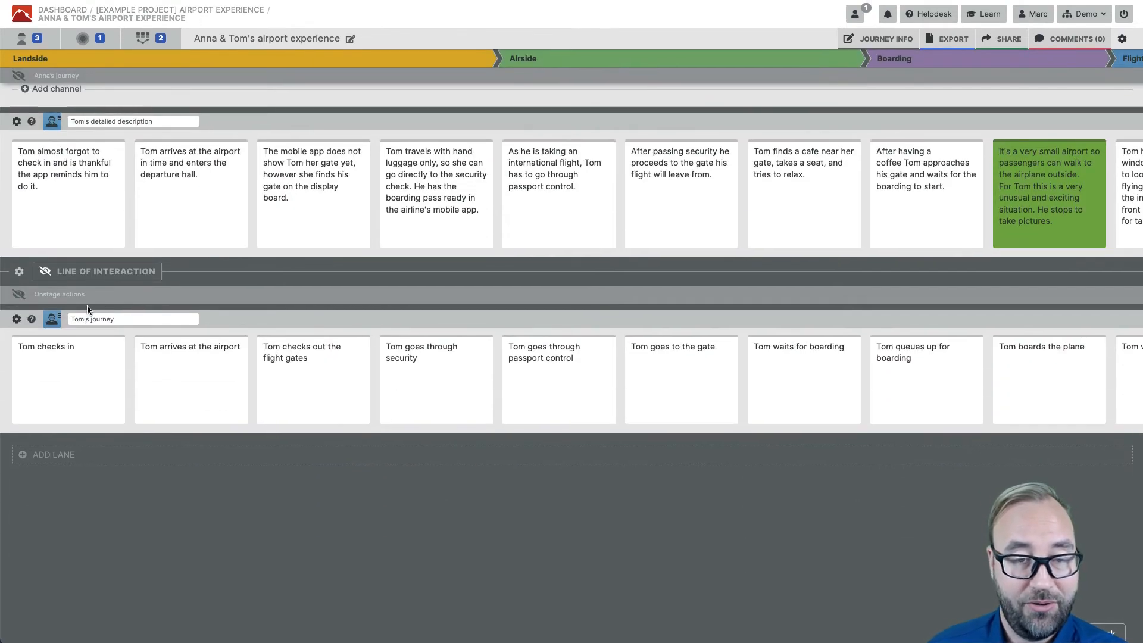
scroll(415, 304, "up", 4)
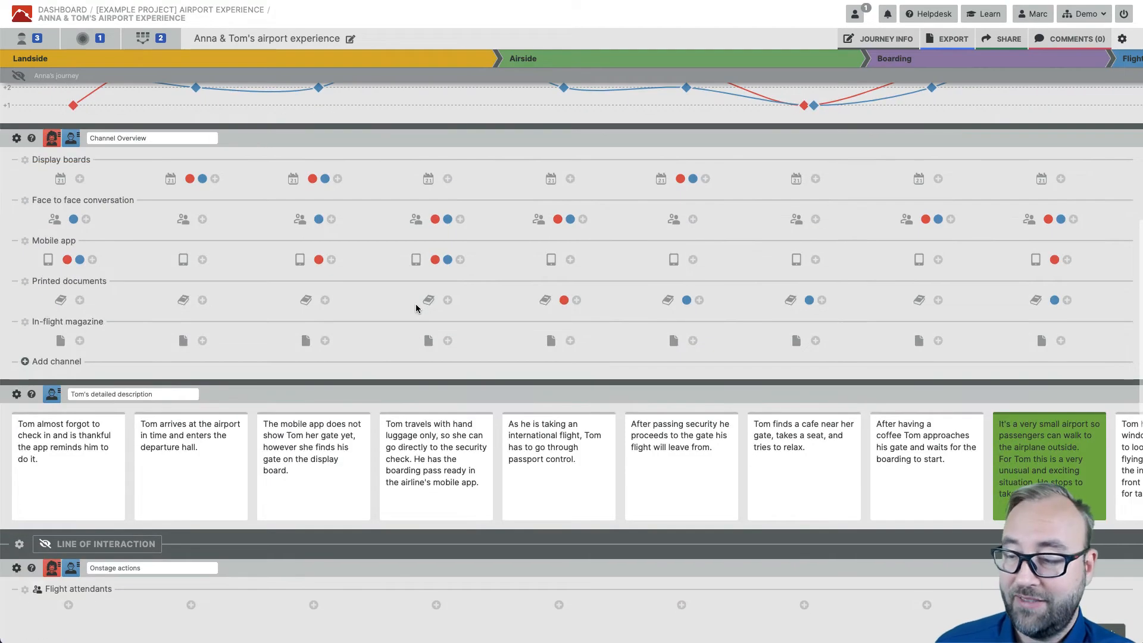
scroll(416, 303, "up", 1)
scroll(416, 304, "up", 1)
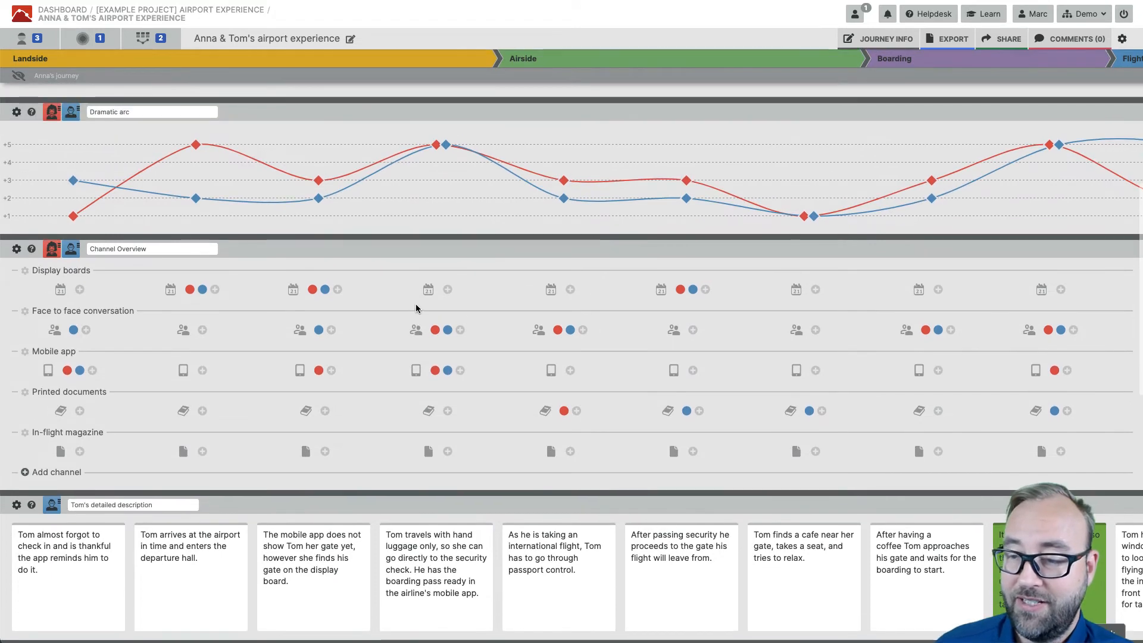
left_click(69, 251)
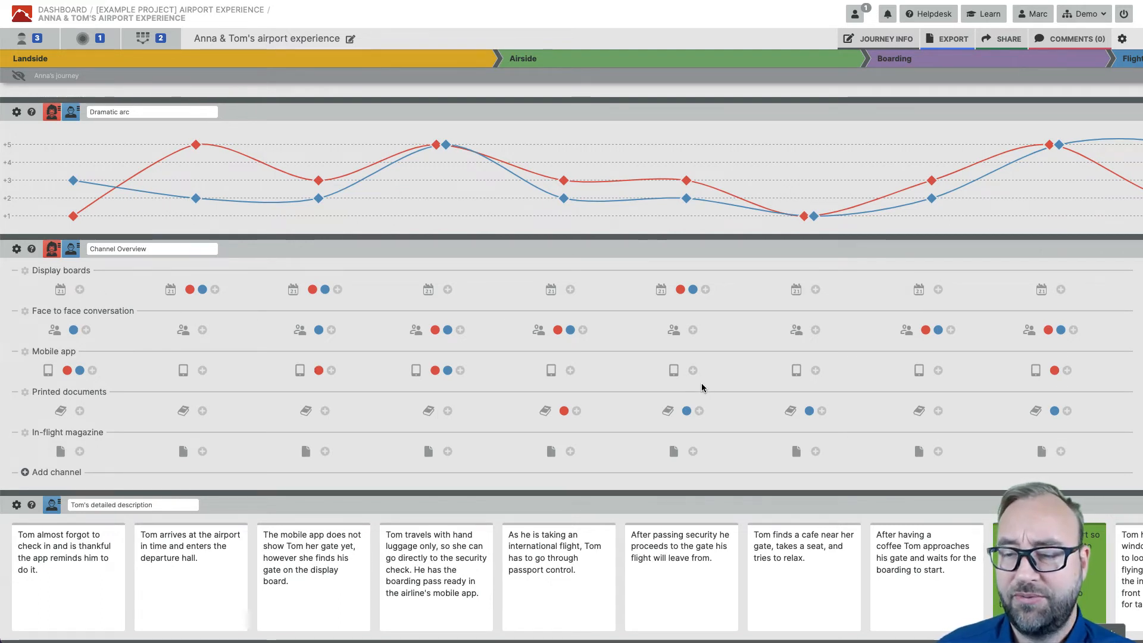
scroll(684, 384, "down", 1)
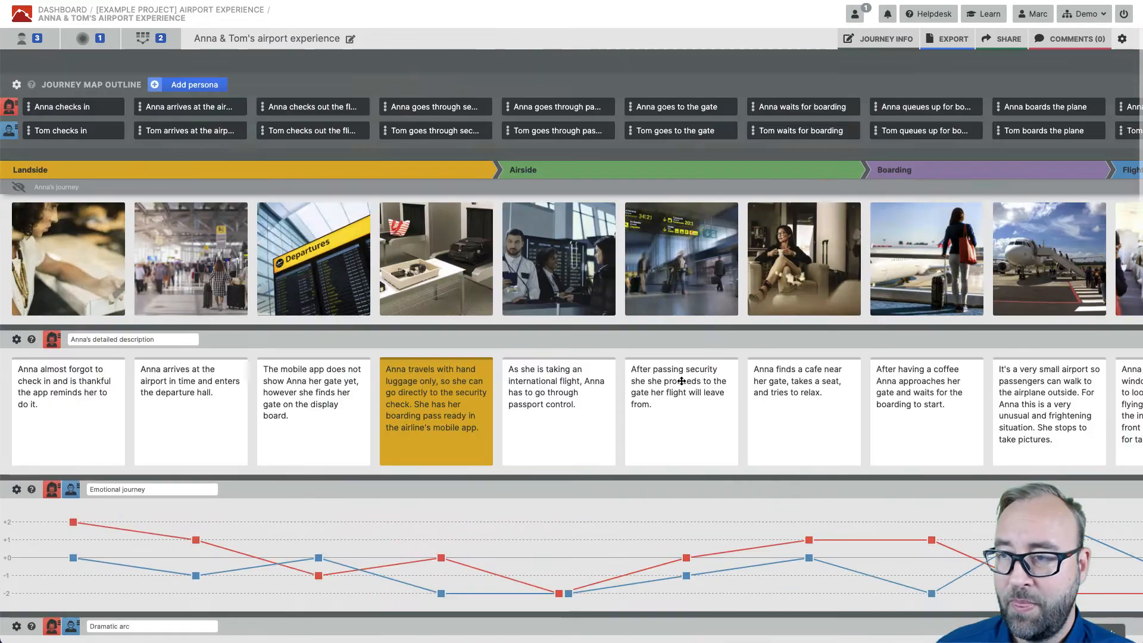
scroll(453, 344, "up", 1)
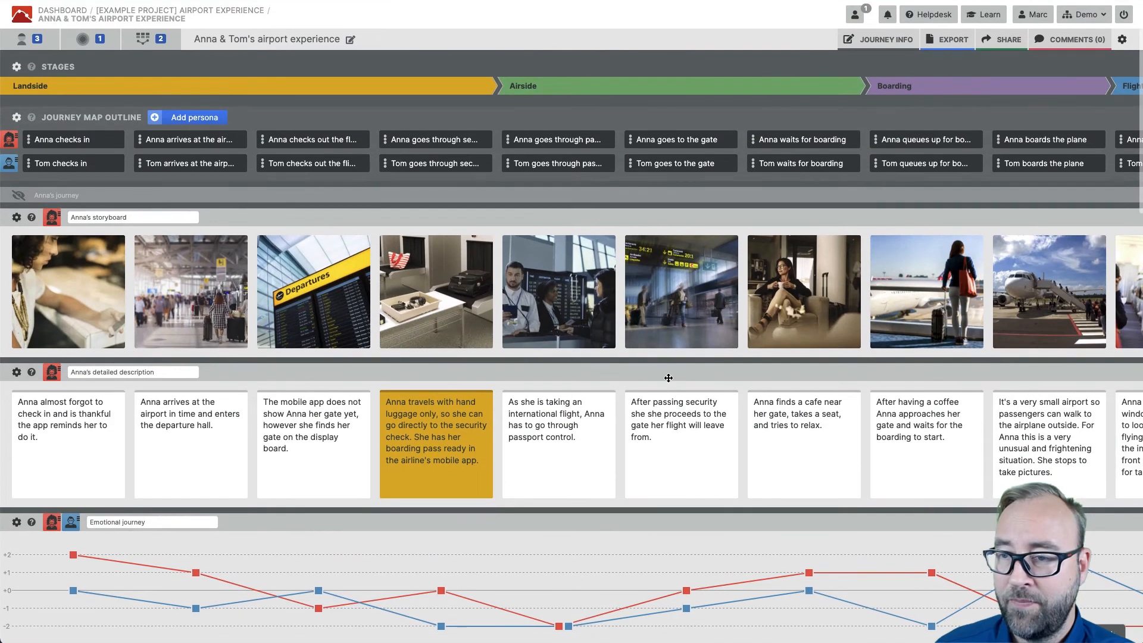
mouse_move(452, 344)
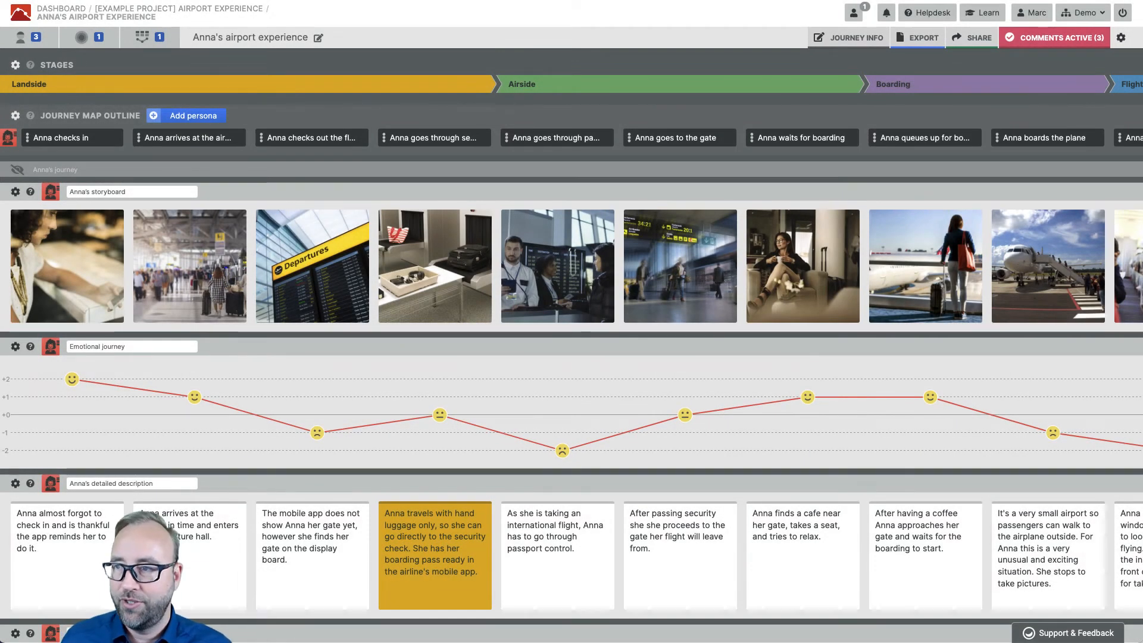
Open the export options for Anna's airport experience, and hide Anna's storyboard lane and show it again
left_click(921, 42)
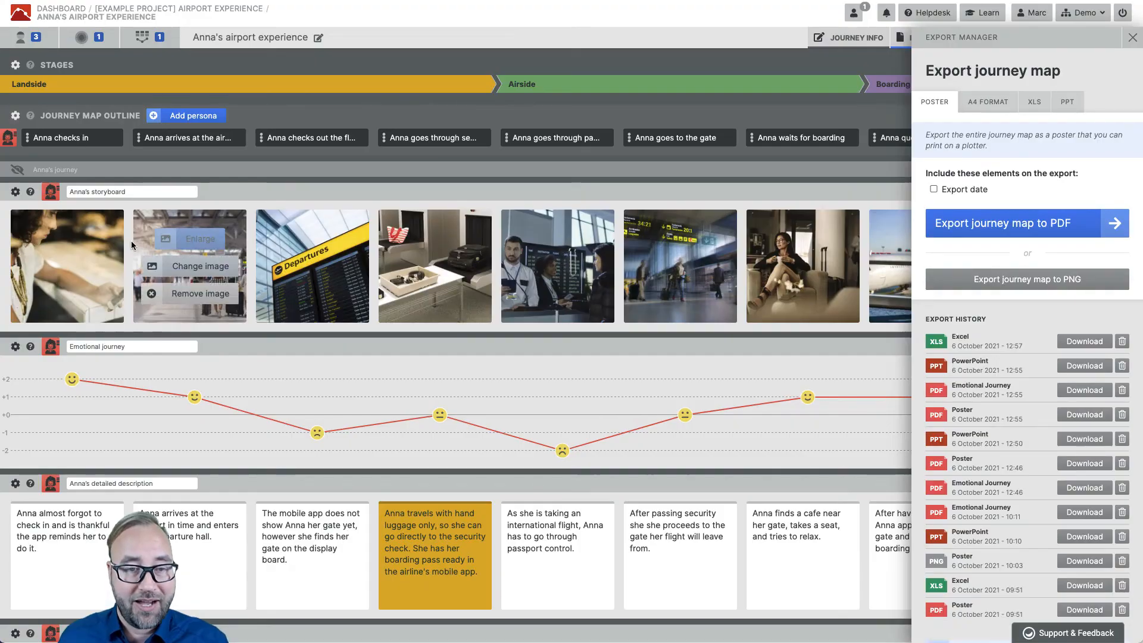
left_click(15, 193)
left_click(41, 224)
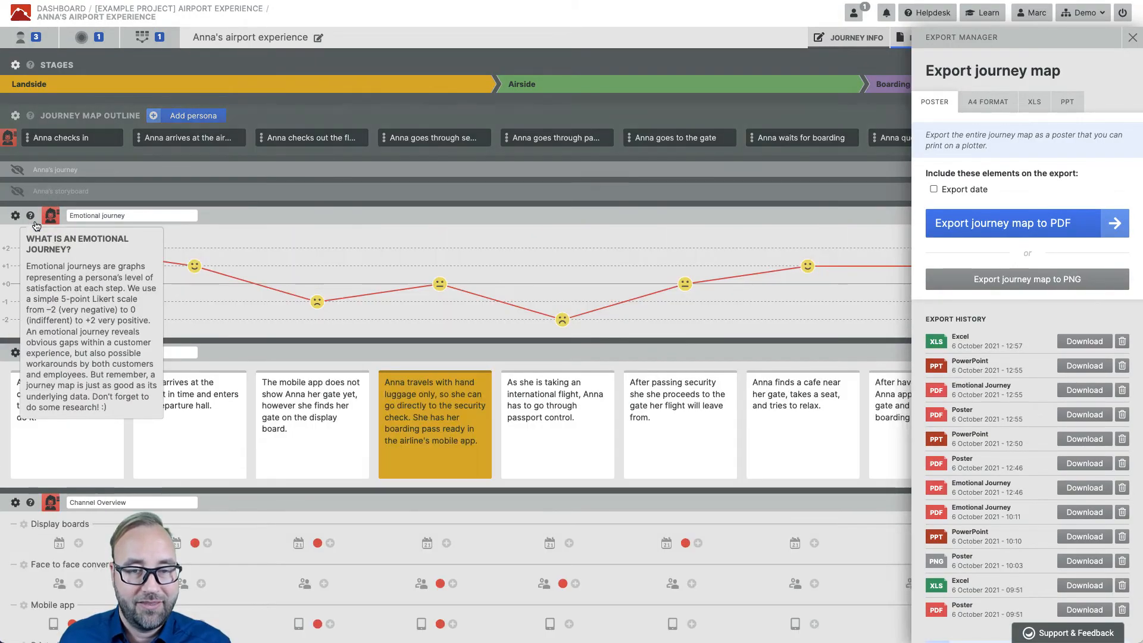
left_click(87, 193)
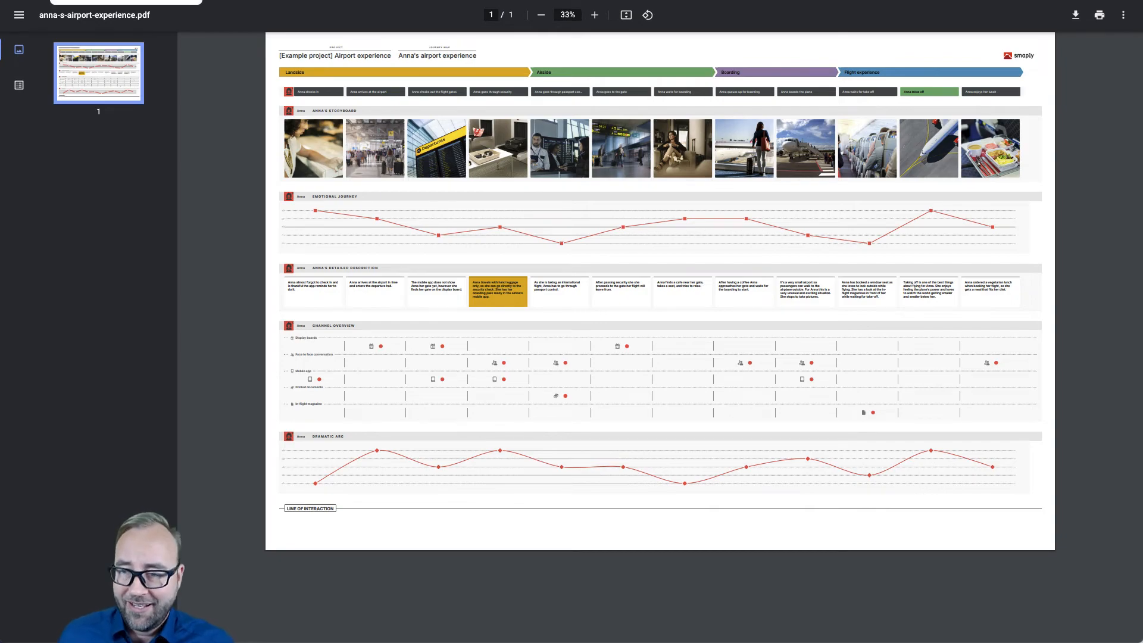
Close the poster PDF and set the A4 format export to the persona Anna and the lane Emotional journey
left_click(119, 0)
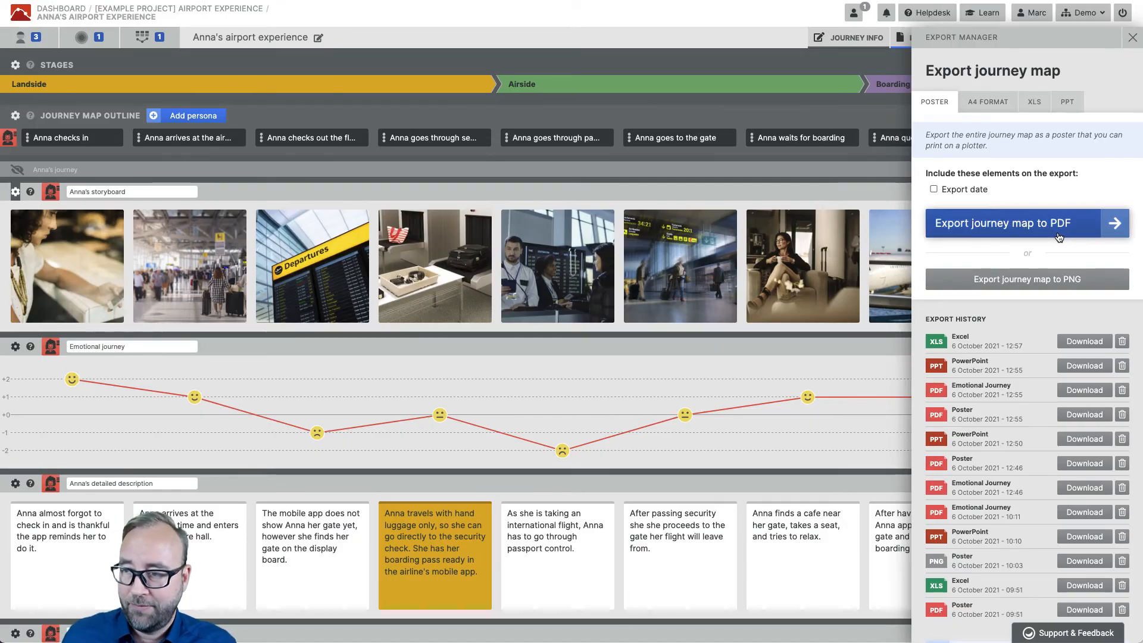
left_click(992, 104)
left_click(987, 189)
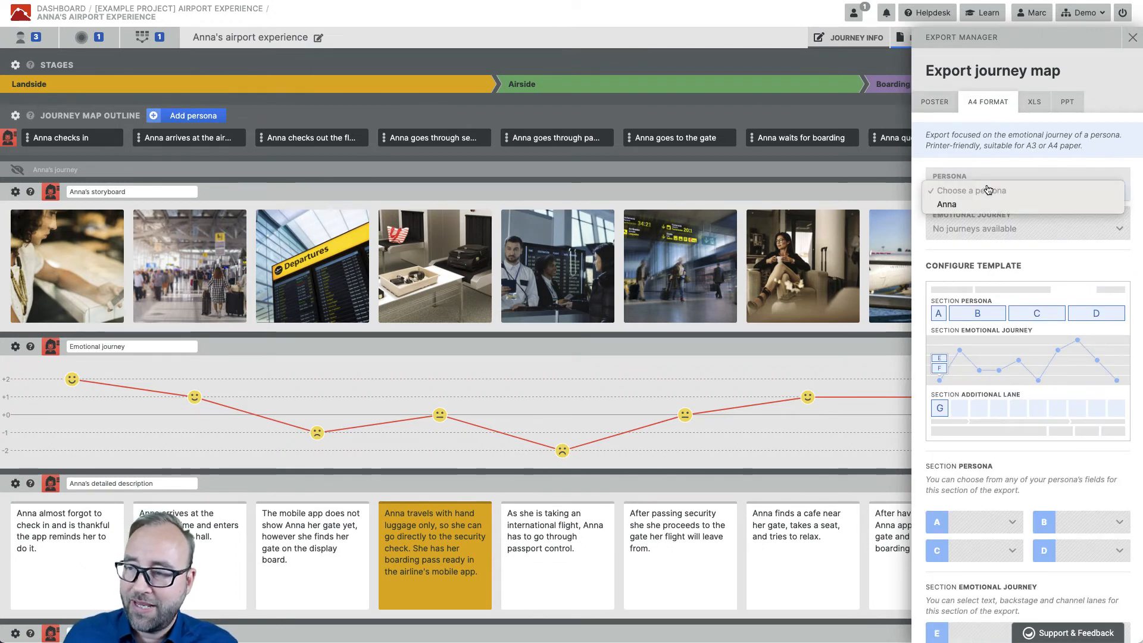
left_click(978, 205)
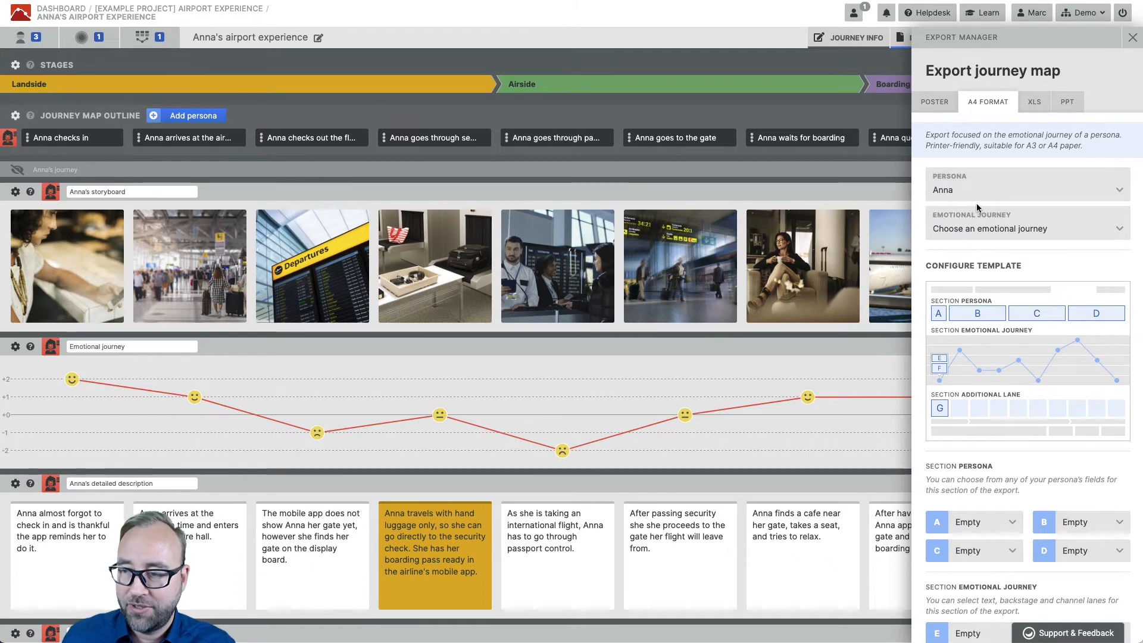
left_click(977, 236)
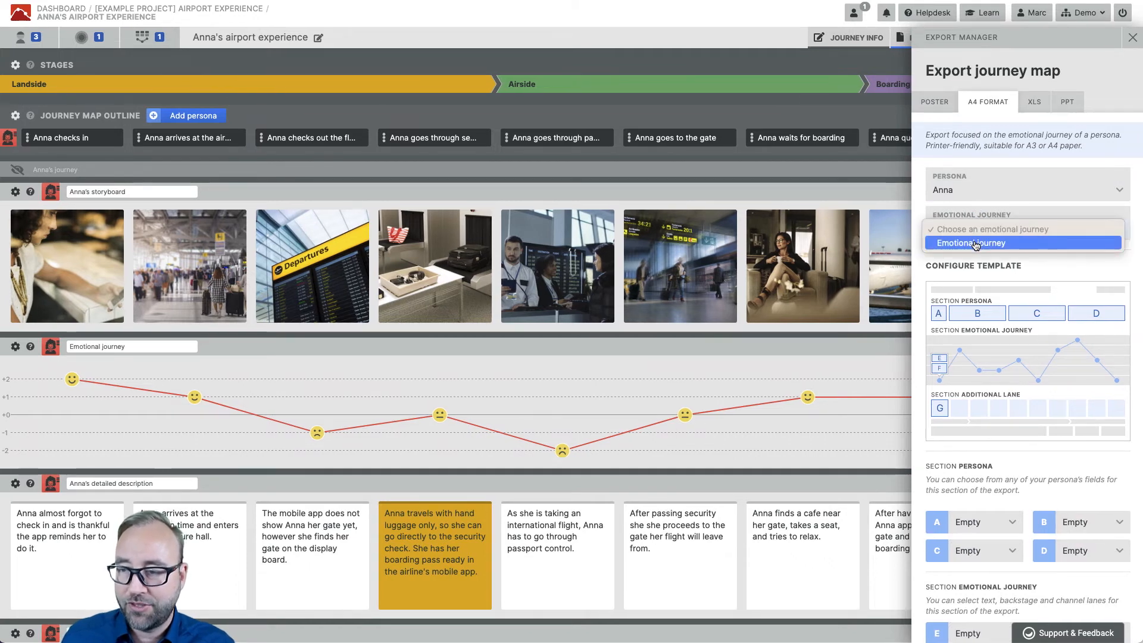
left_click(976, 244)
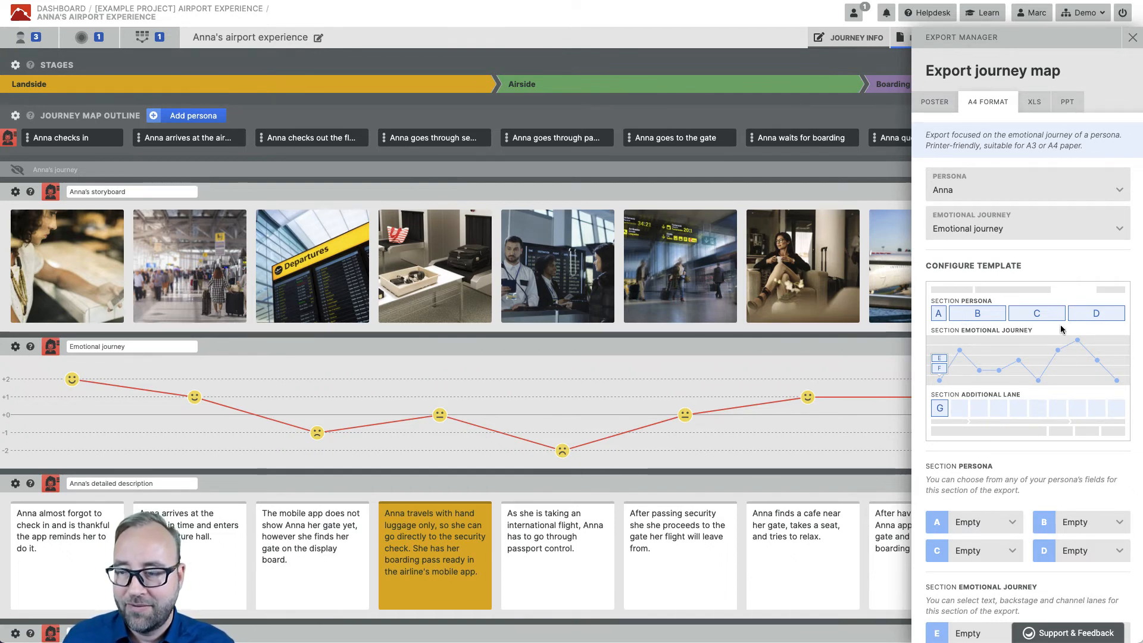
scroll(1012, 303, "down", 1)
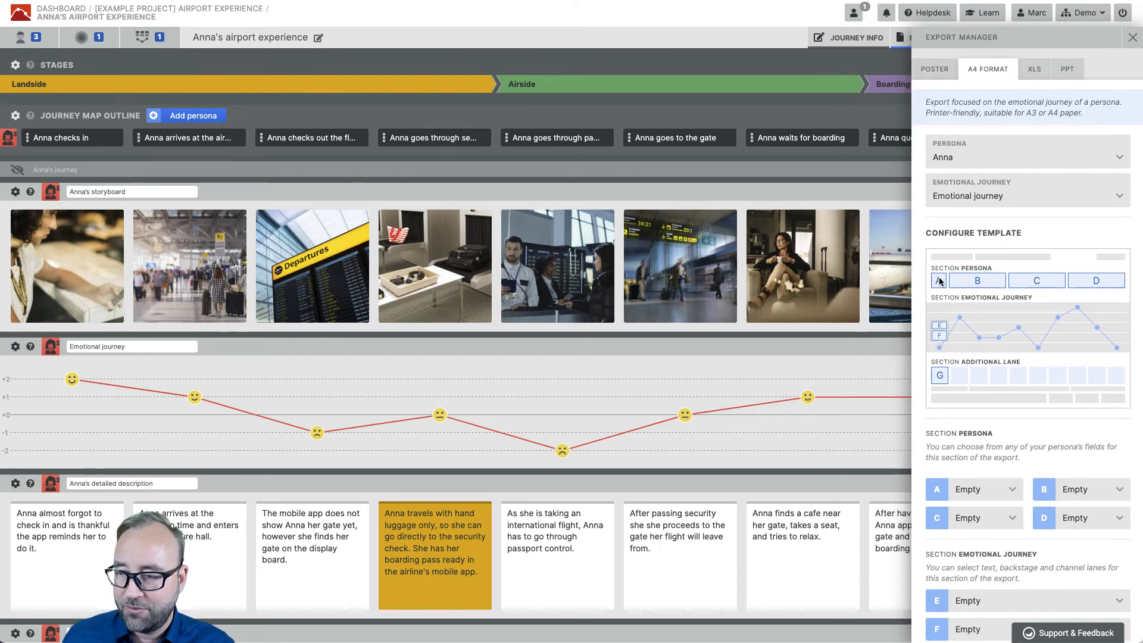
scroll(974, 456, "down", 1)
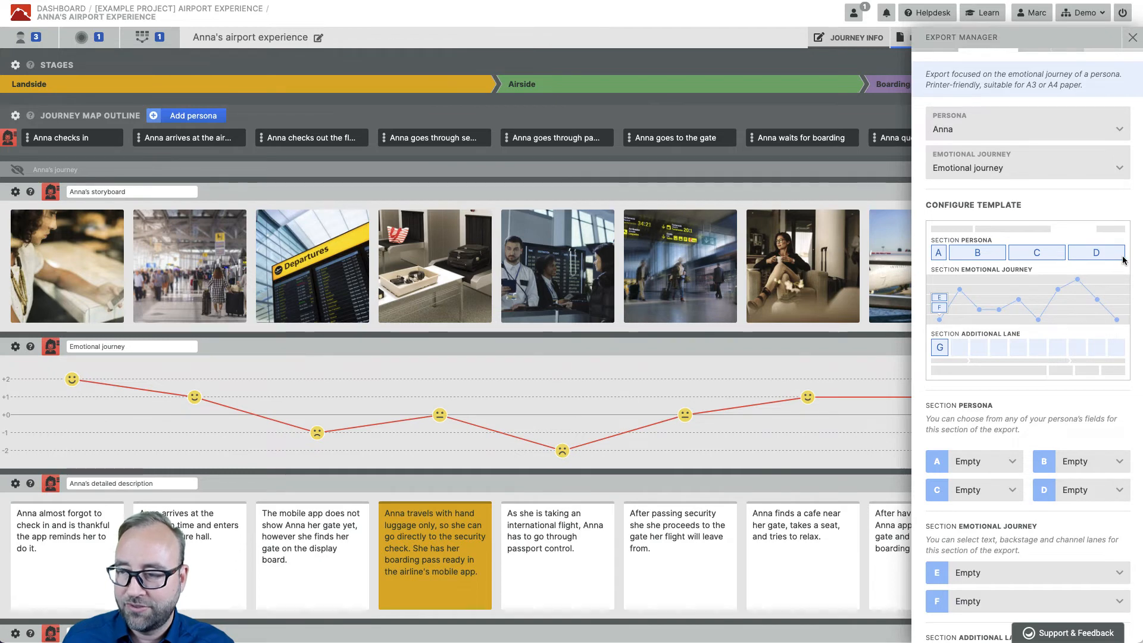
scroll(1030, 259, "down", 1)
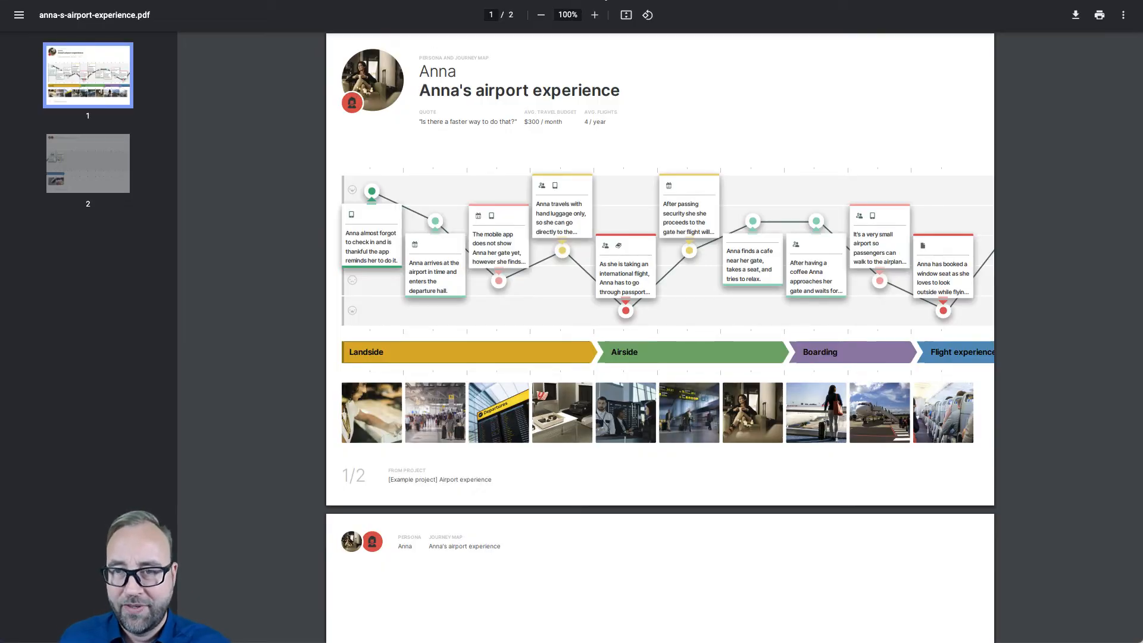
Enlarge the exported A4 PDF to 110% and review both pages of Anna's emotional journey
left_click(594, 15)
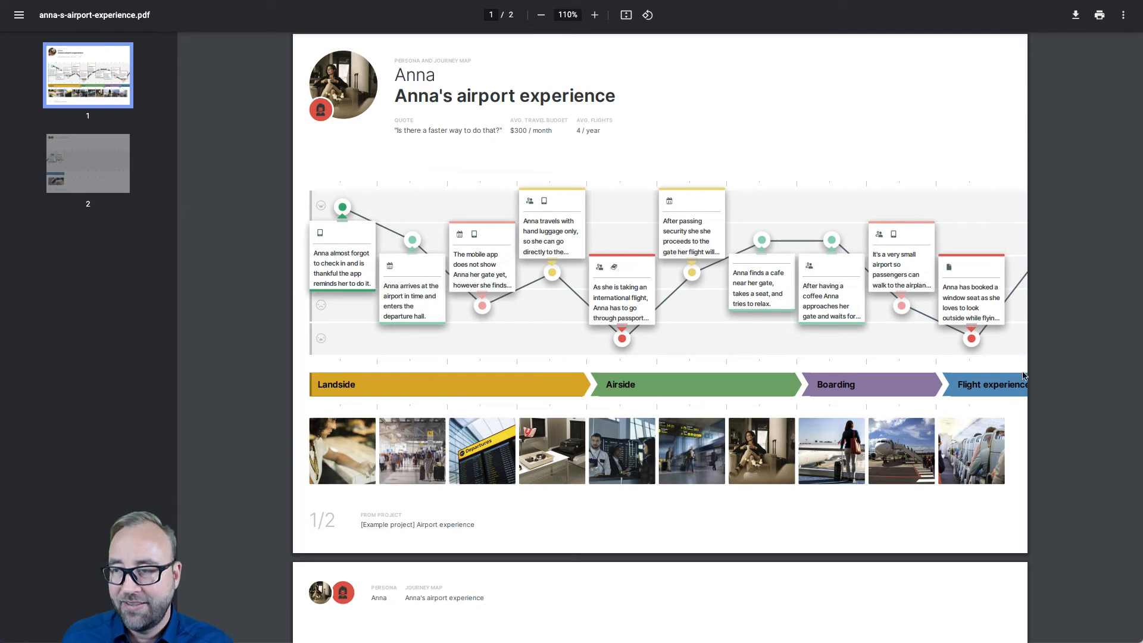
scroll(1015, 381, "down", 7)
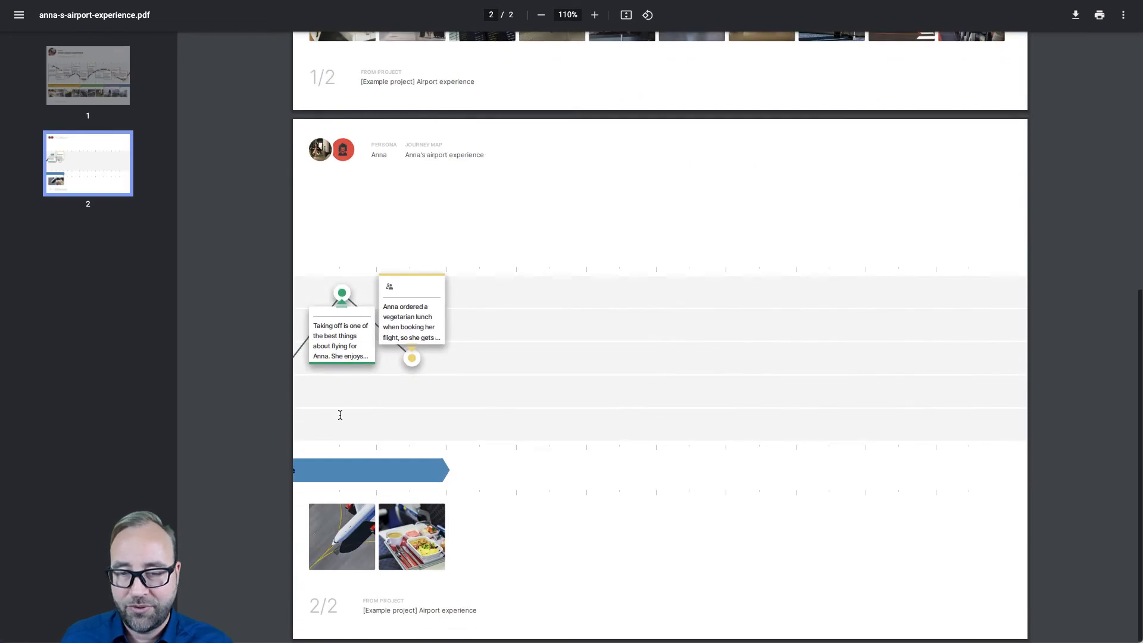
scroll(364, 382, "up", 7)
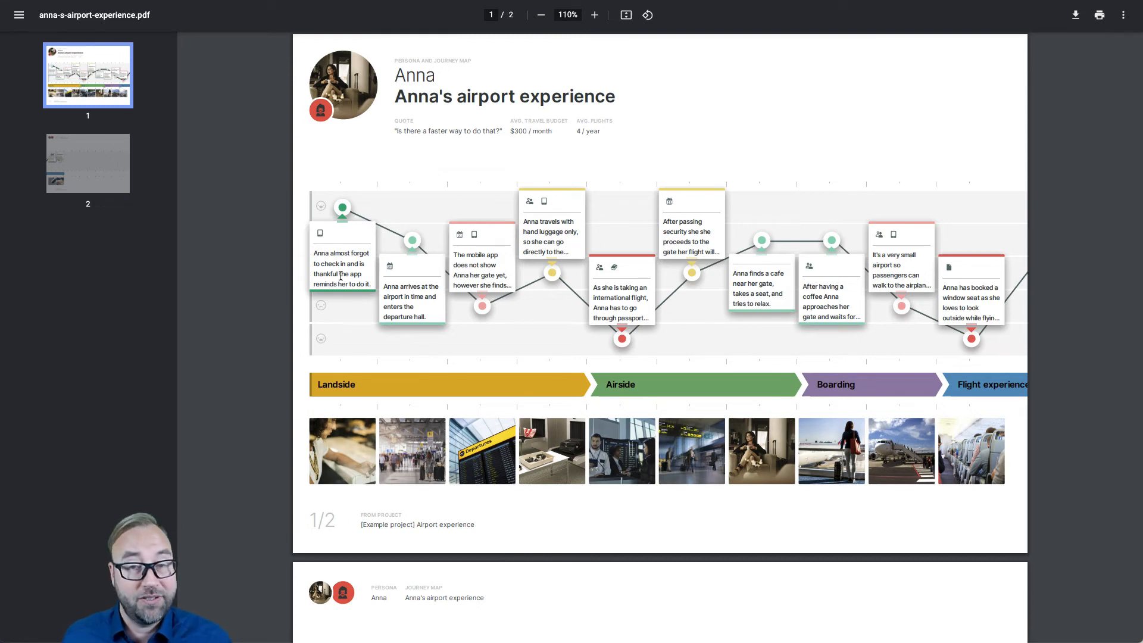
scroll(345, 277, "down", 1)
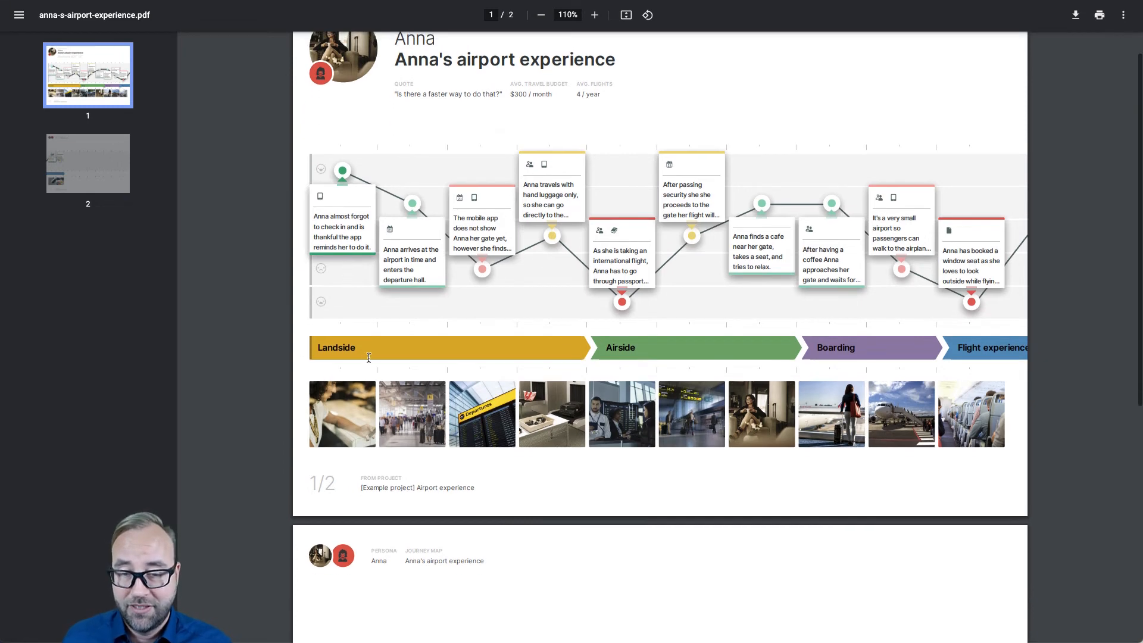
scroll(546, 357, "down", 1)
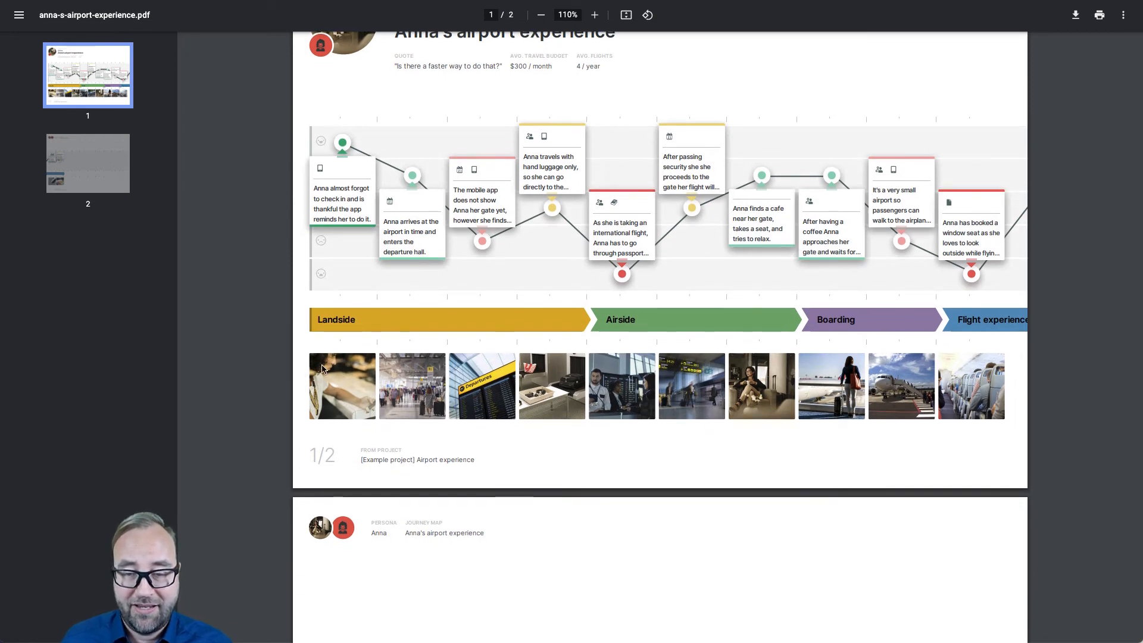
scroll(323, 369, "up", 2)
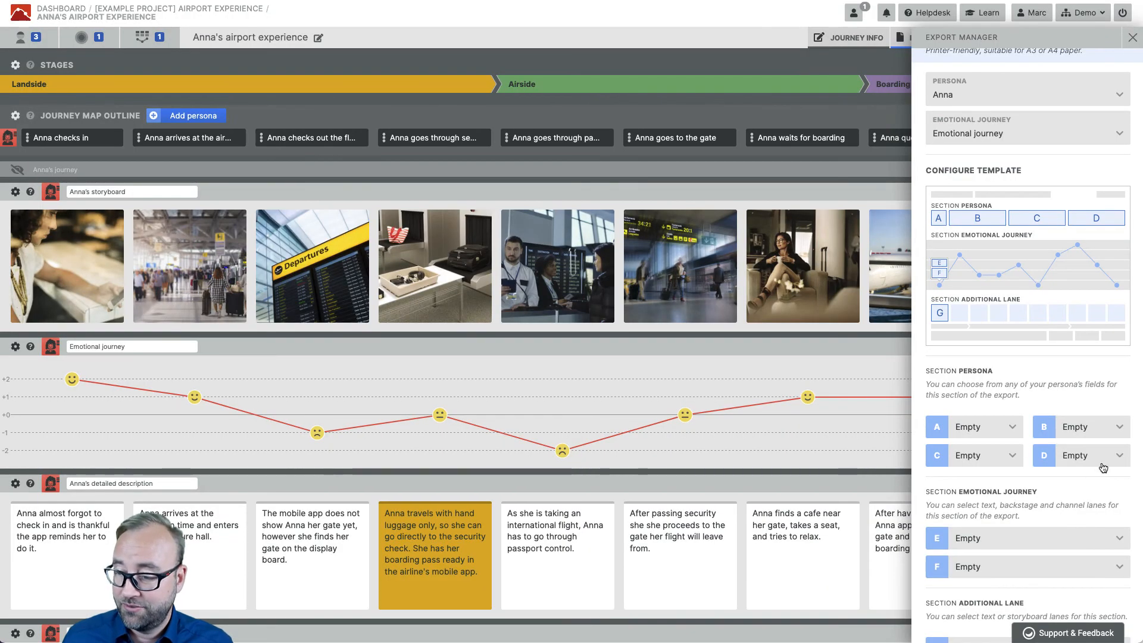
Set persona field A to image and field B to quote in the A4 export template
left_click(972, 428)
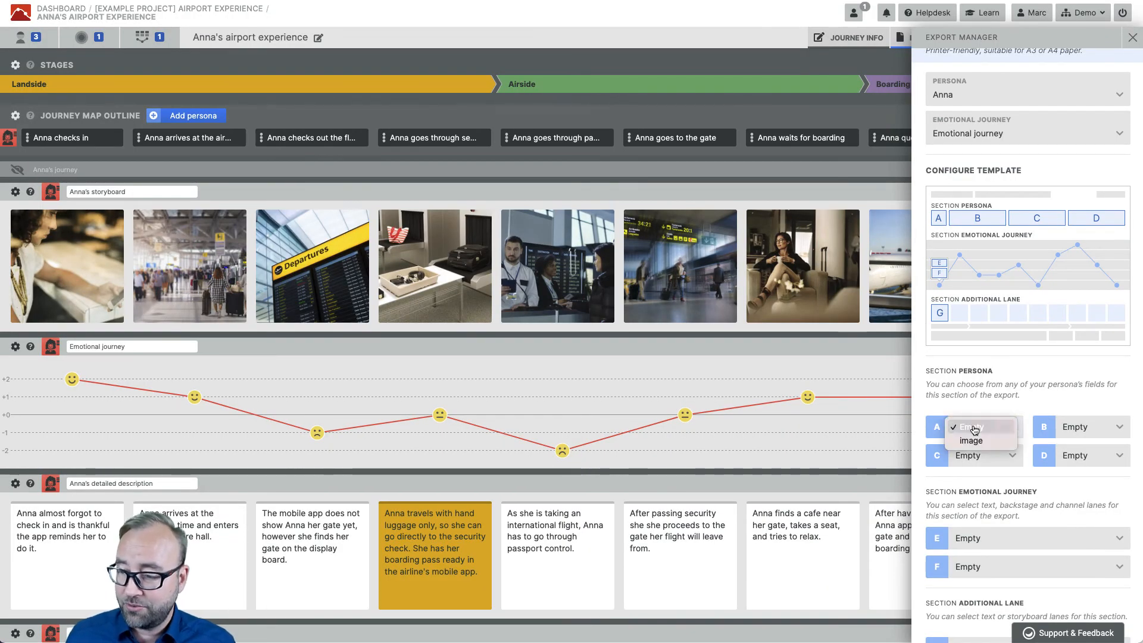
left_click(1017, 446)
left_click(1062, 434)
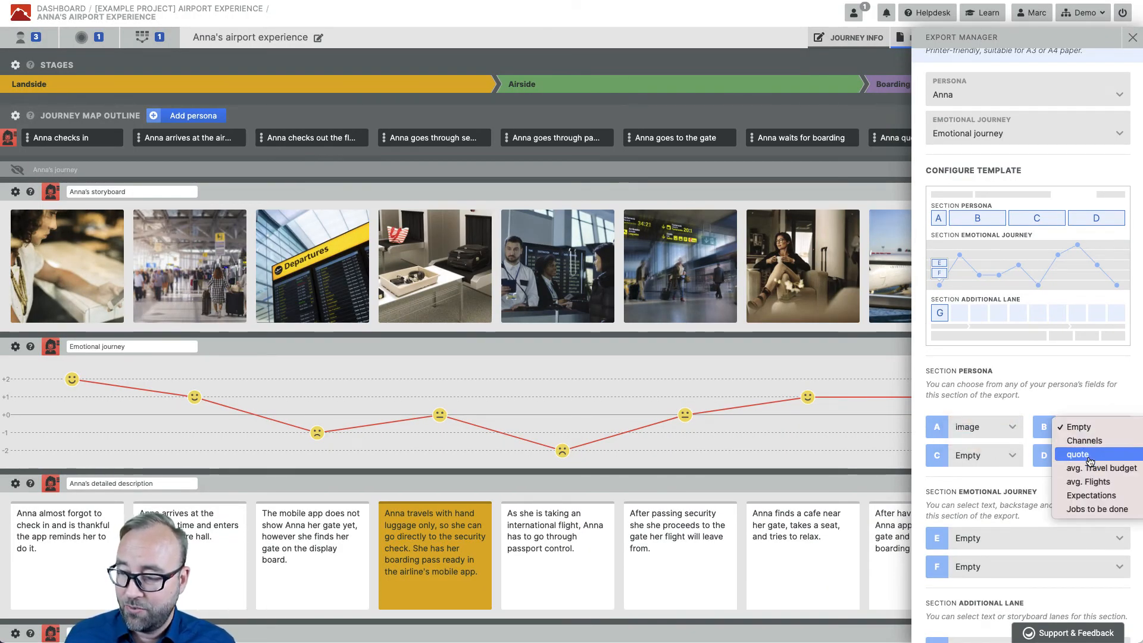
left_click(1071, 454)
scroll(1043, 499, "down", 2)
scroll(1043, 499, "down", 4)
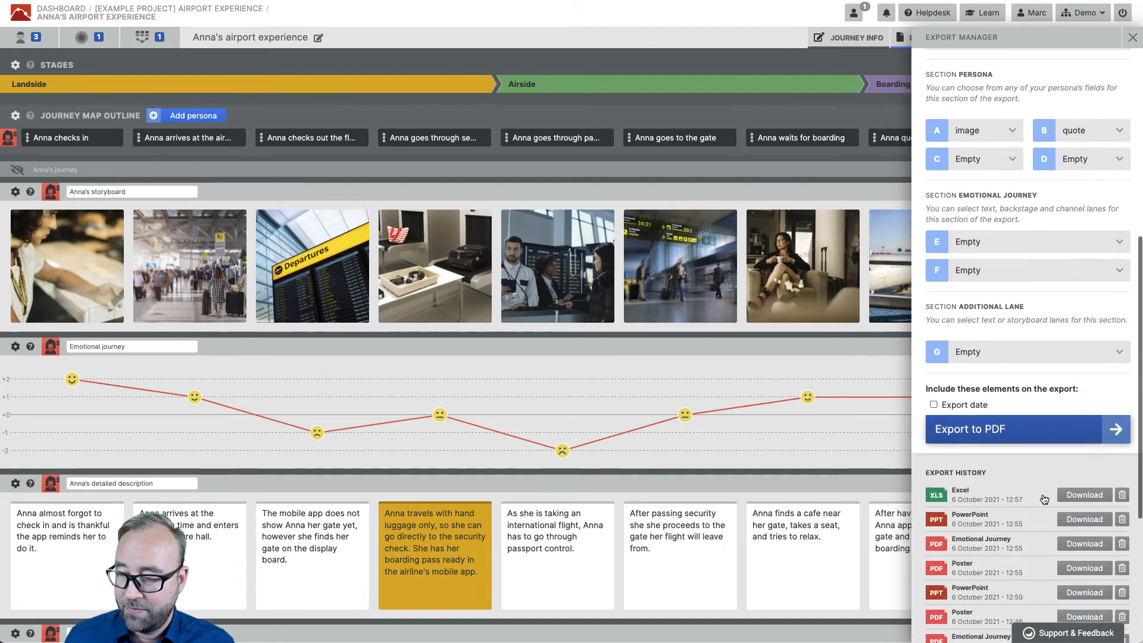
Export the journey map to Excel and inspect the "Anna checks in" storyboard image in the spreadsheet before returning to Smaply
scroll(1042, 447, "up", 8)
left_click(1026, 103)
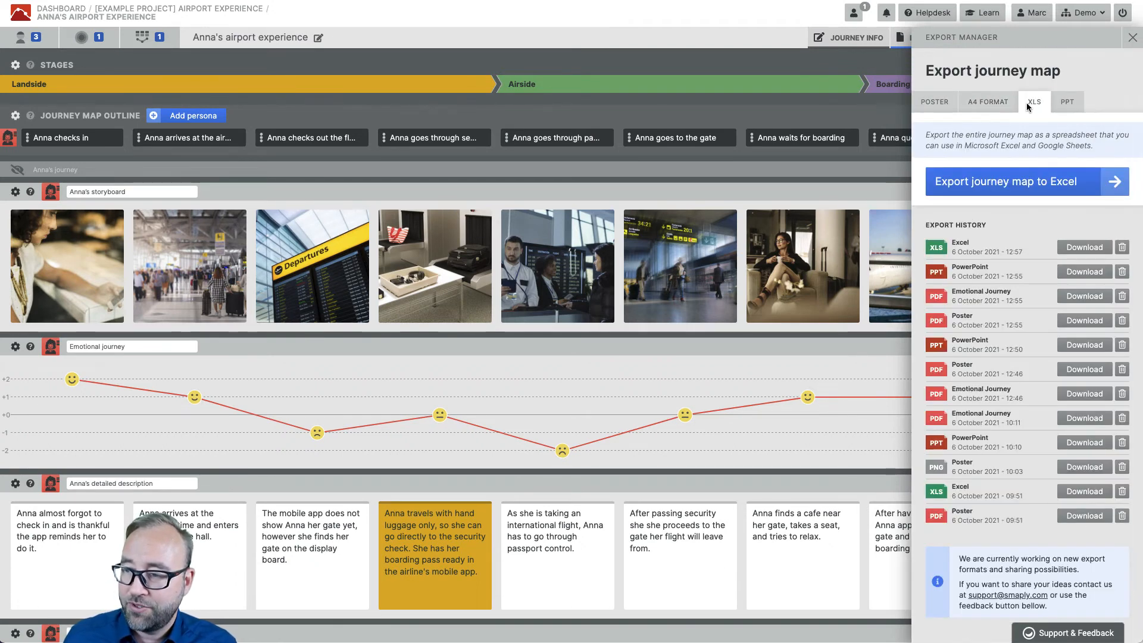
left_click(968, 186)
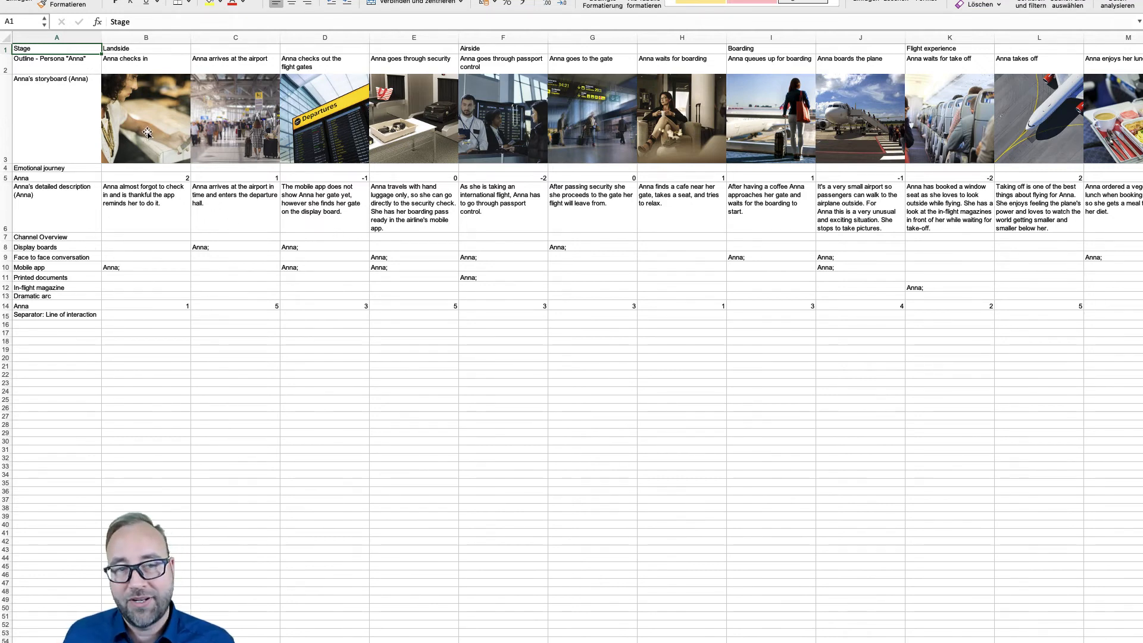
mouse_move(154, 108)
left_mouse_down()
mouse_move(146, 204)
mouse_move(154, 107)
mouse_move(201, 212)
mouse_move(155, 106)
left_mouse_up()
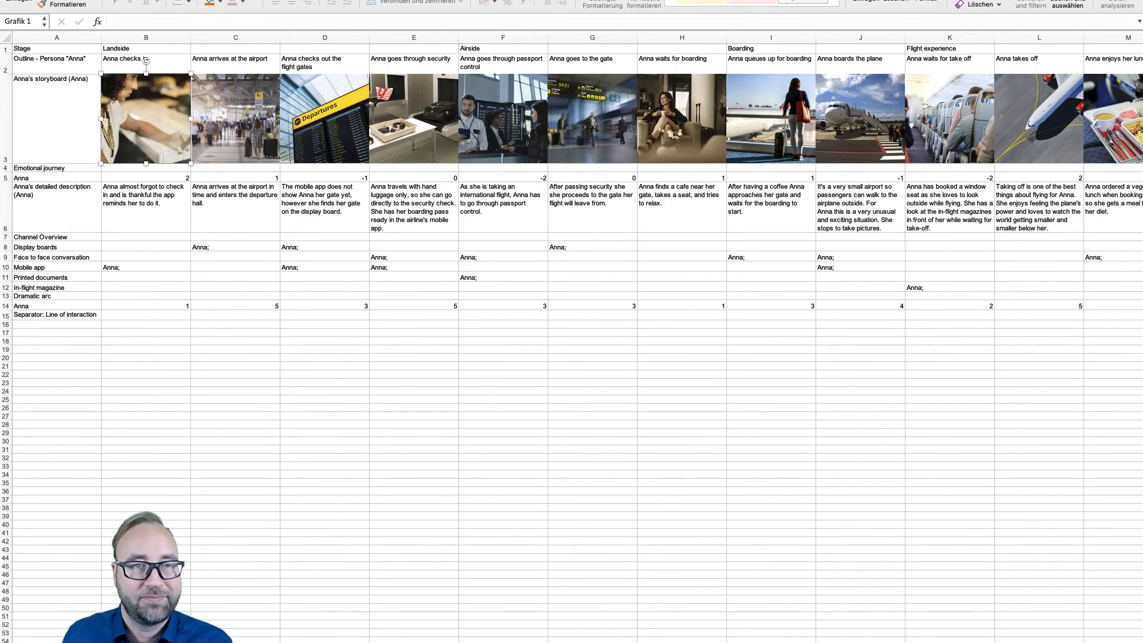
key("super+m")
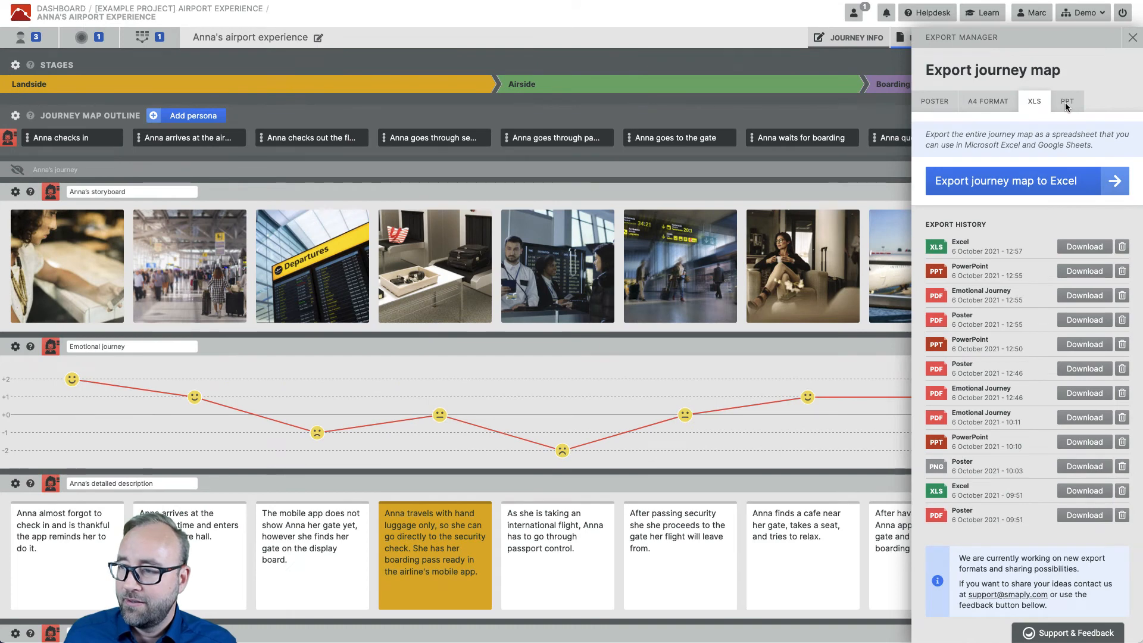
Set the PowerPoint export to the persona Anna and browse the slide templates, settling on the two-section layout with A and B
left_click(1066, 103)
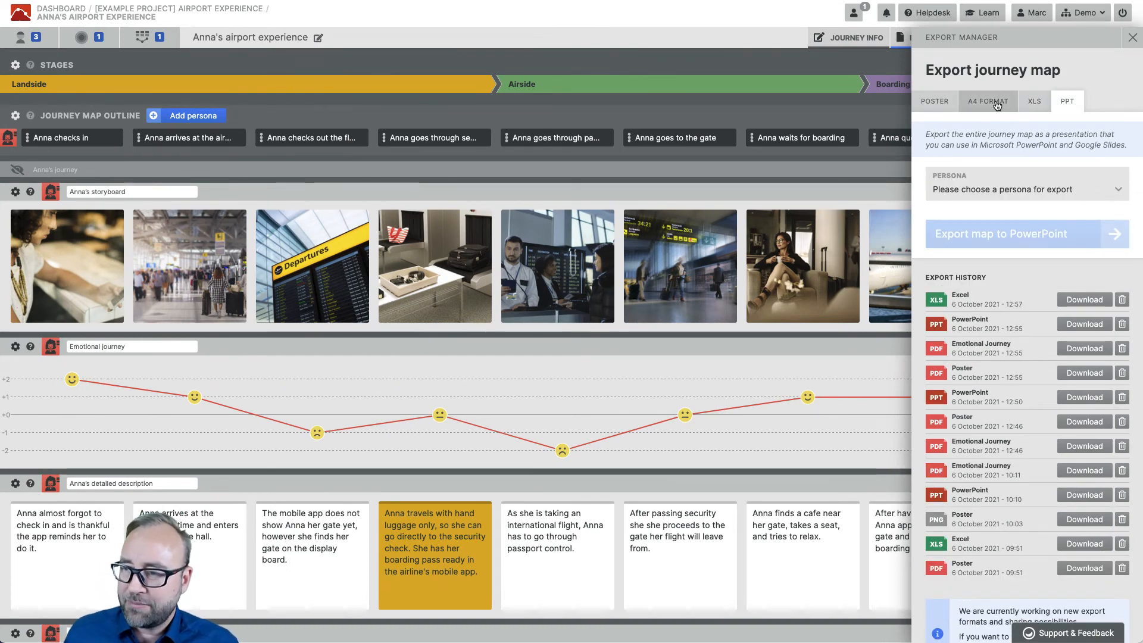
left_click(1029, 188)
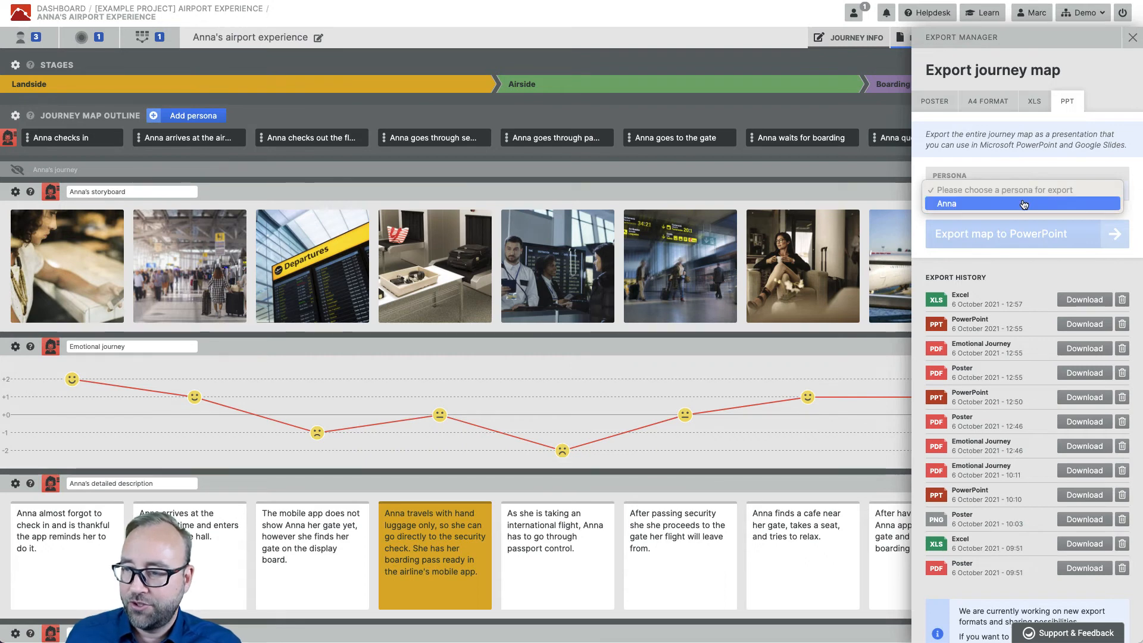
left_click(1023, 204)
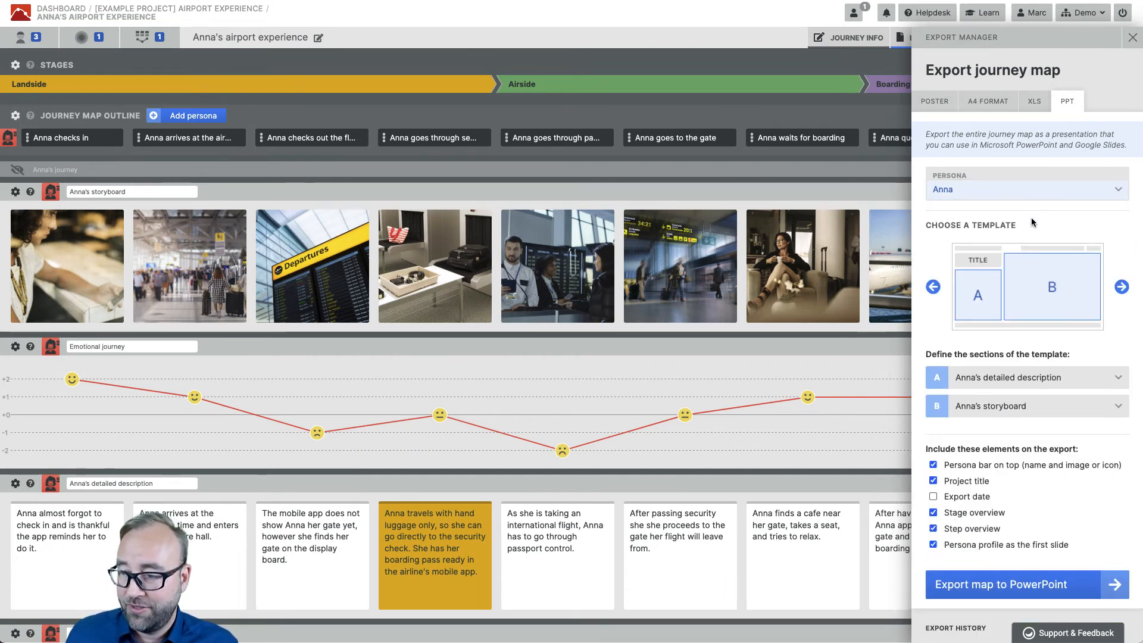
left_click(1121, 288)
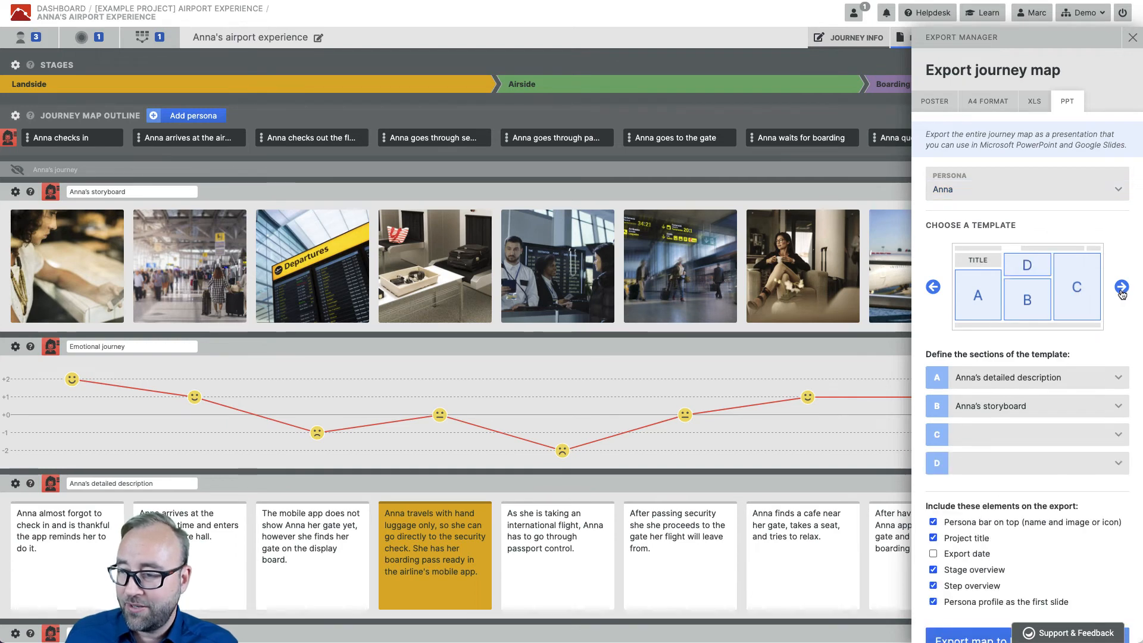
left_click(934, 289)
left_click(1122, 288)
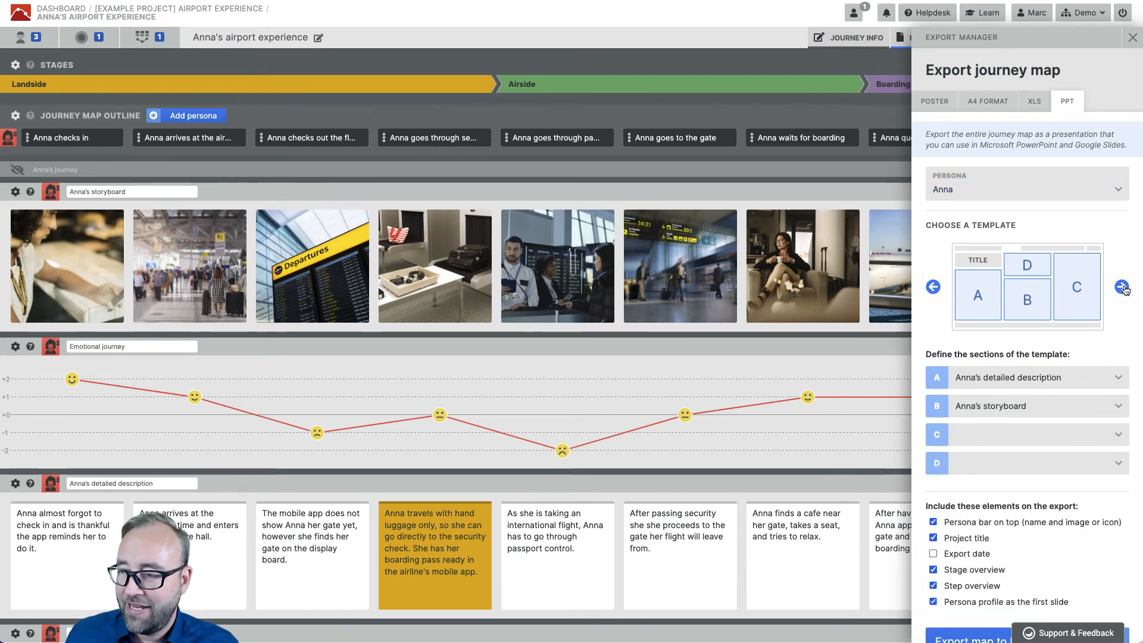
left_click(1123, 289)
left_click(1123, 288)
left_click(1122, 288)
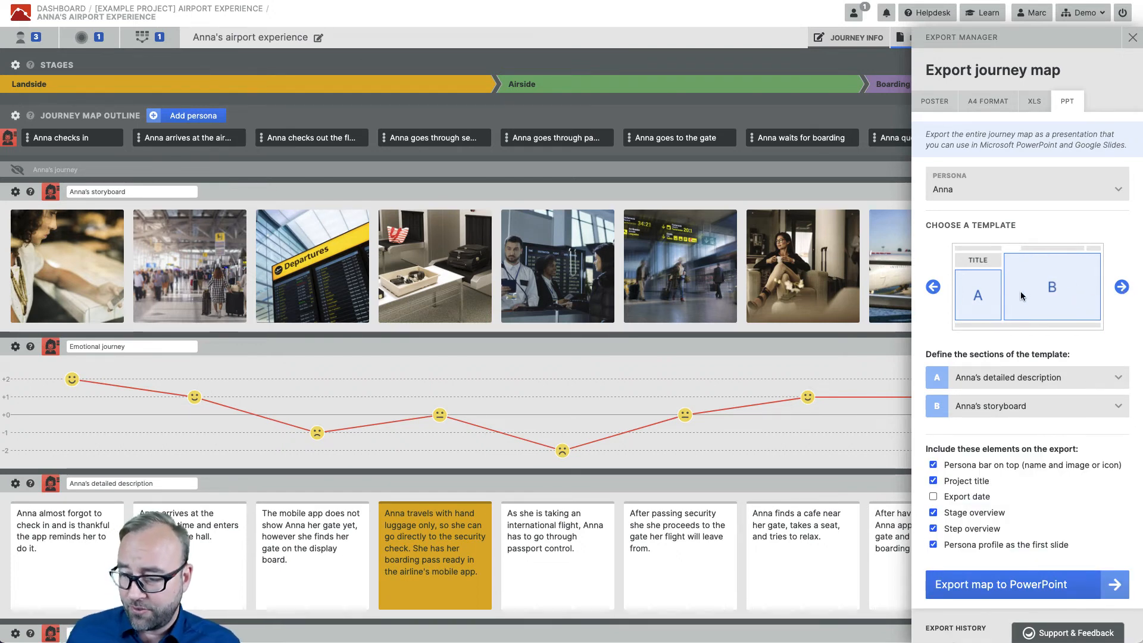
Export the journey map to PowerPoint with Anna's detailed description in section A and Anna's storyboard in section B
scroll(1055, 286, "down", 2)
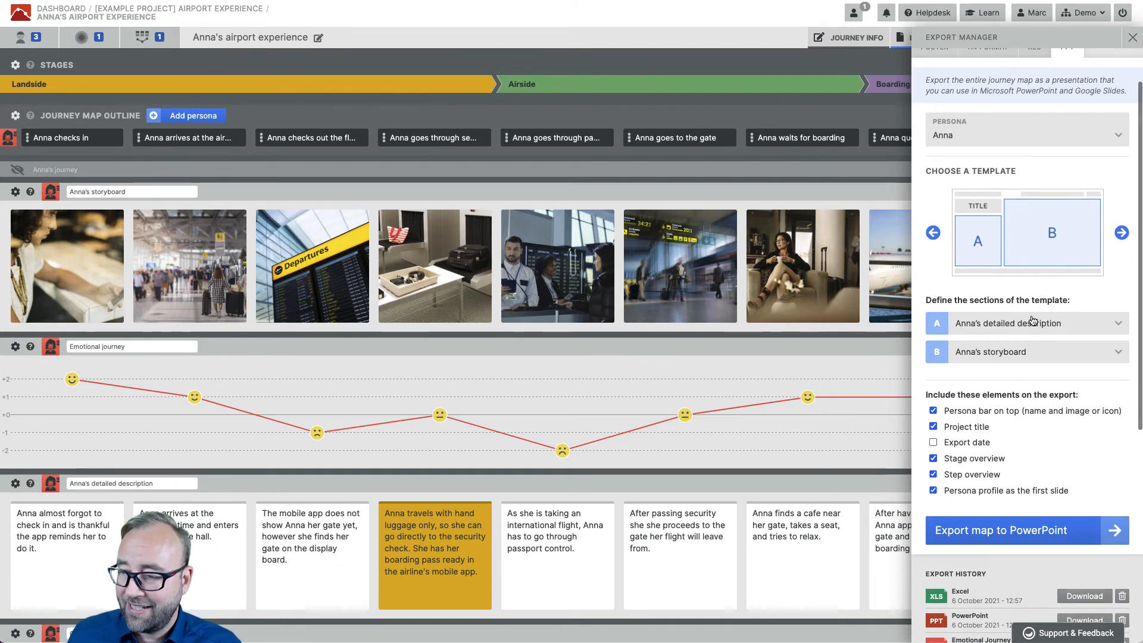
left_click(1009, 325)
left_click(1011, 324)
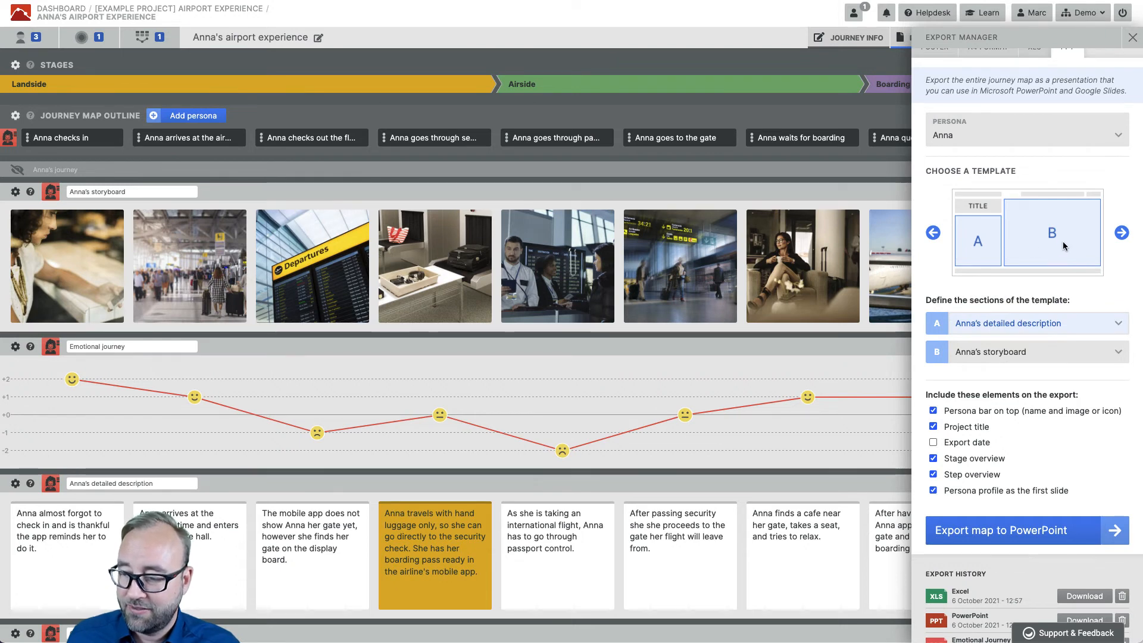
left_click(1025, 538)
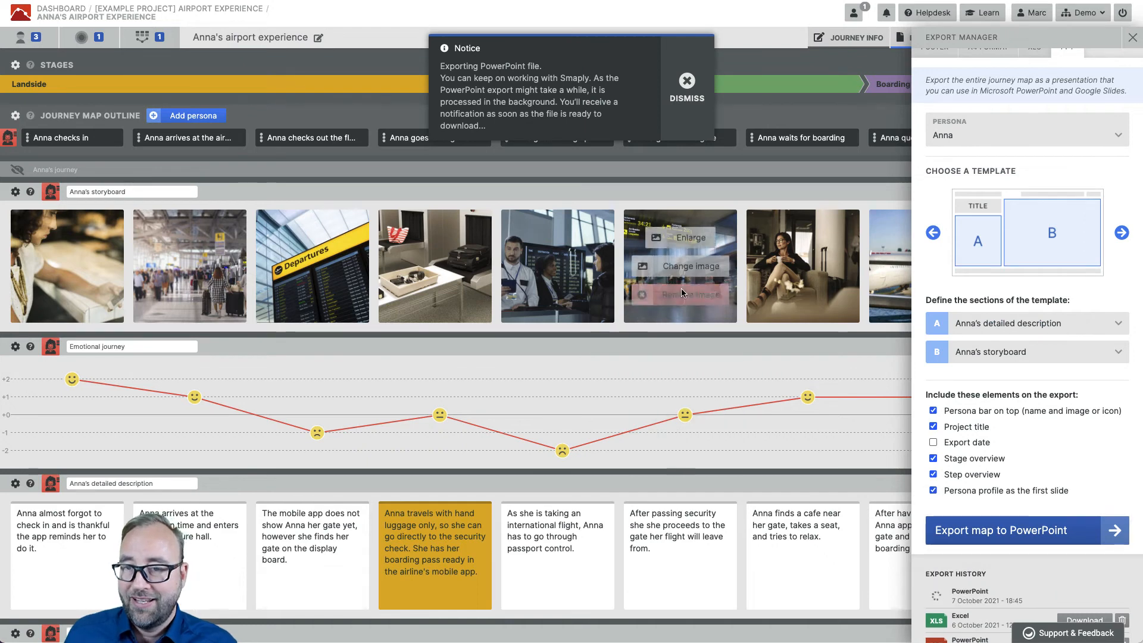
mouse_move(687, 270)
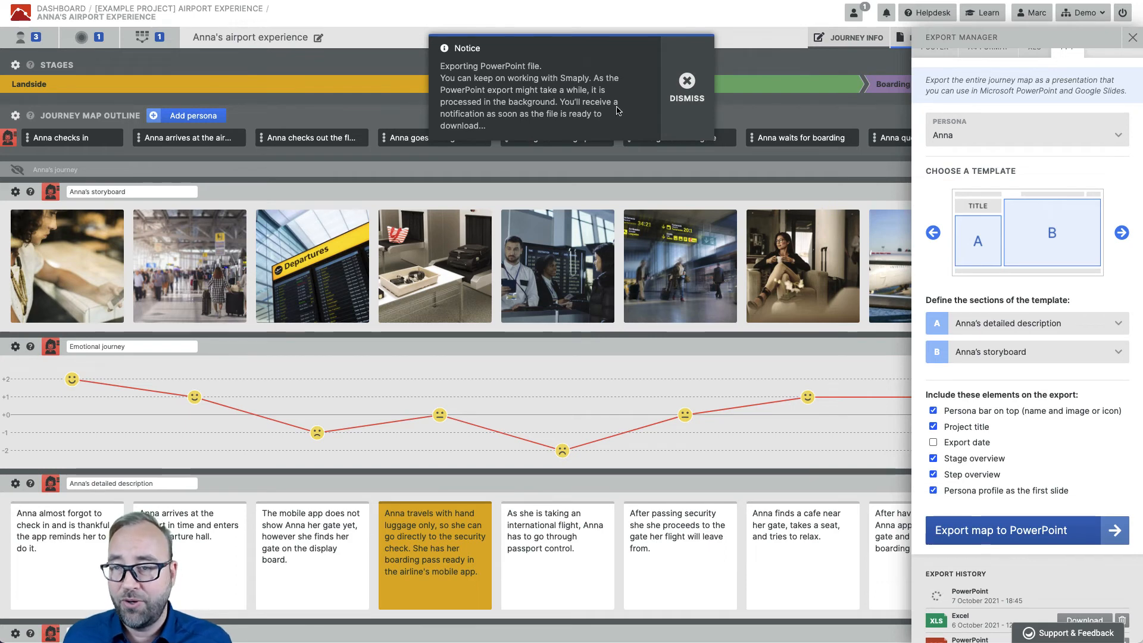
left_click(687, 87)
scroll(988, 357, "down", 3)
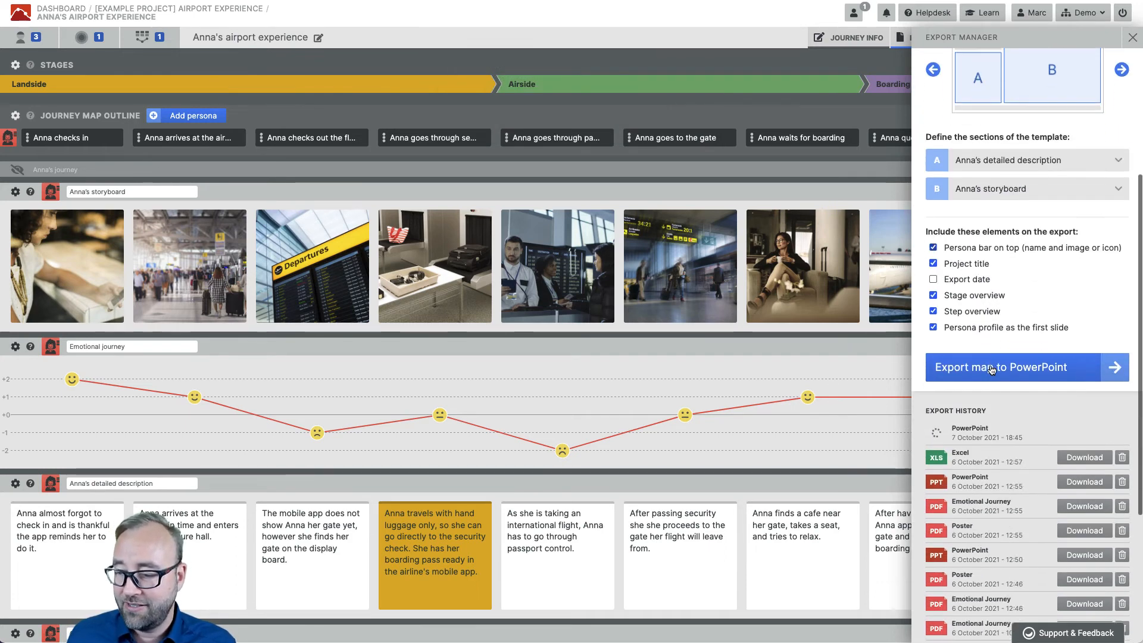
scroll(992, 370, "down", 2)
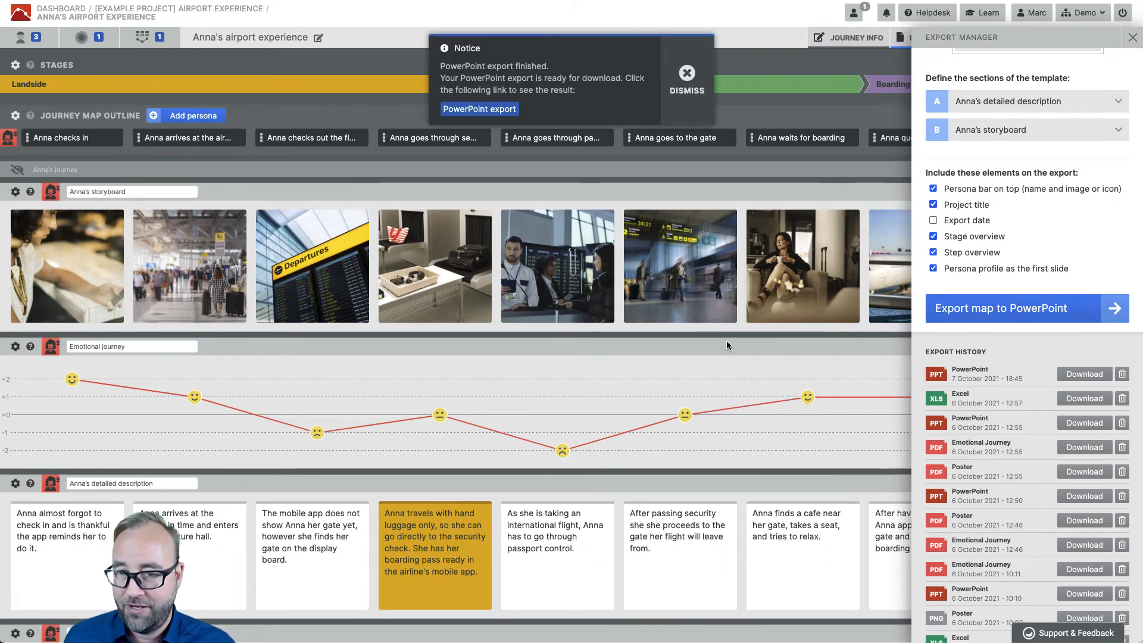
left_click(687, 74)
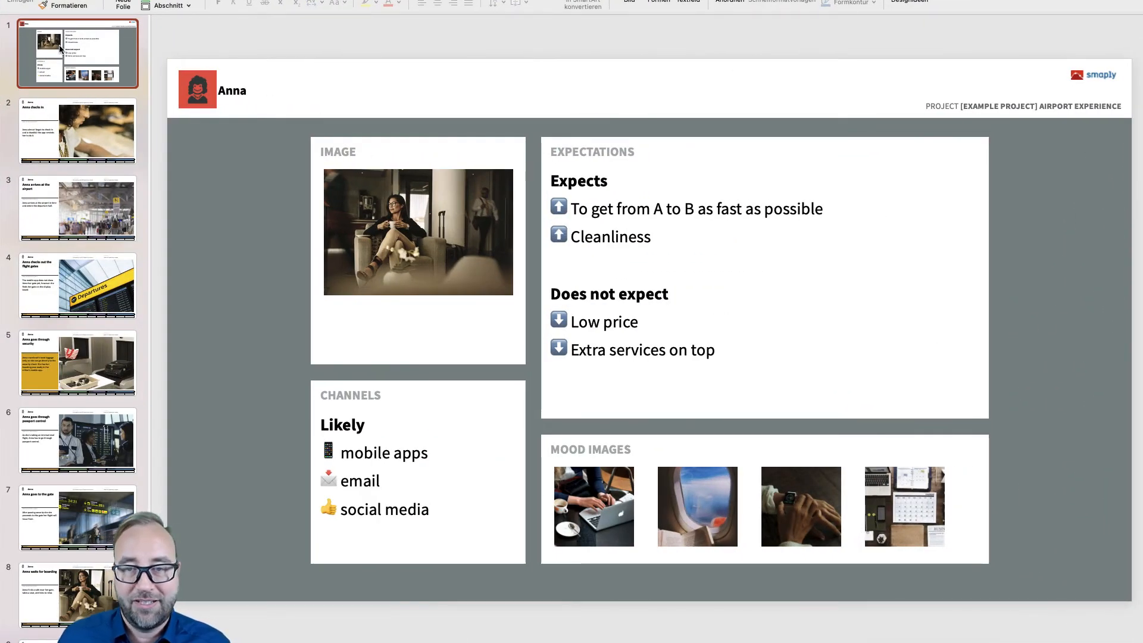
Review the exported PowerPoint slides from Anna's persona profile through the steps of her airport journey
key("Down")
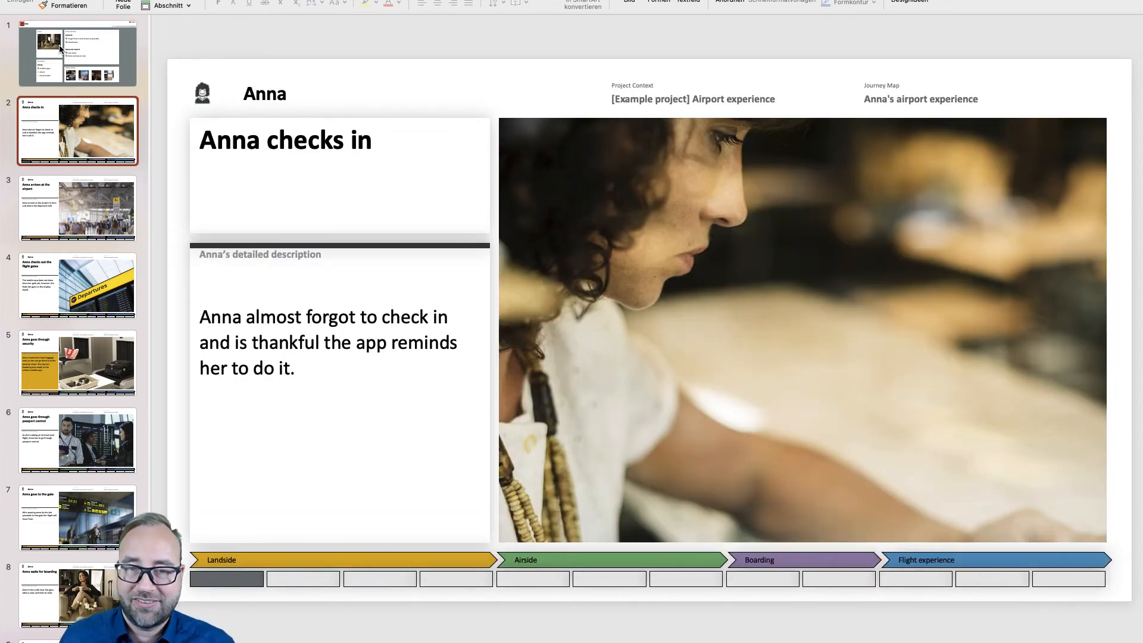
key("Down")
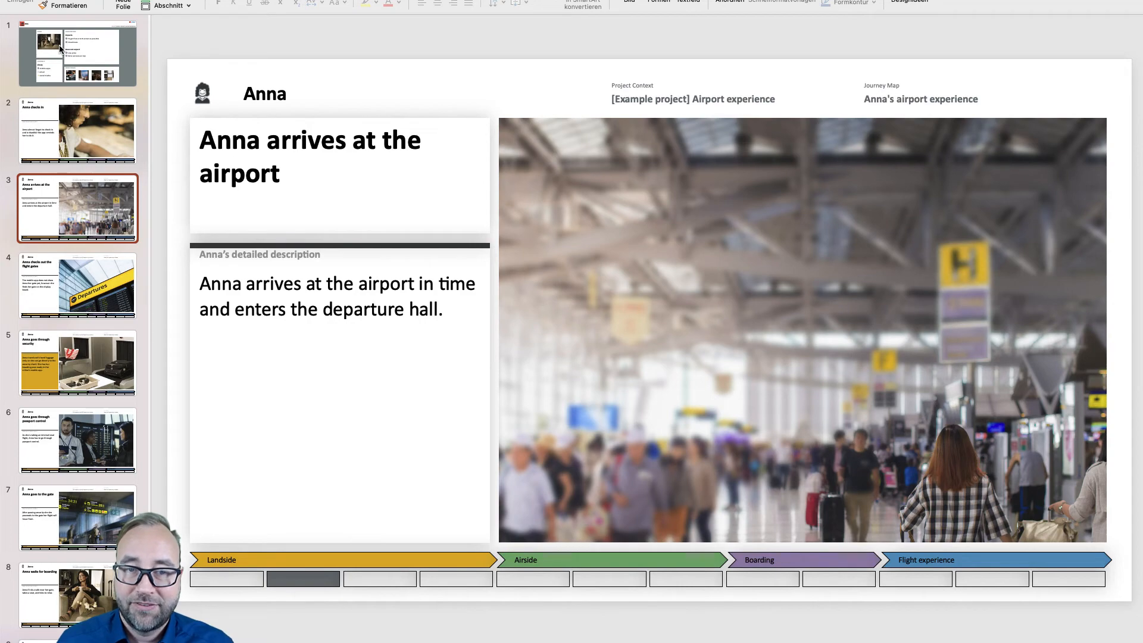
key("Down")
key("Down")
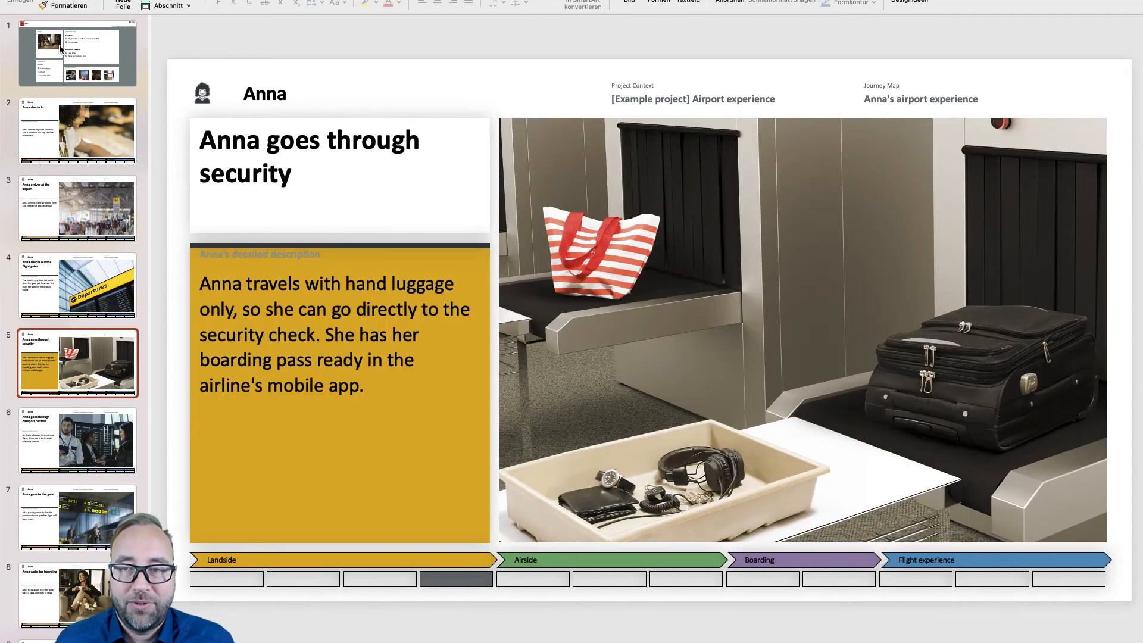
key("Down")
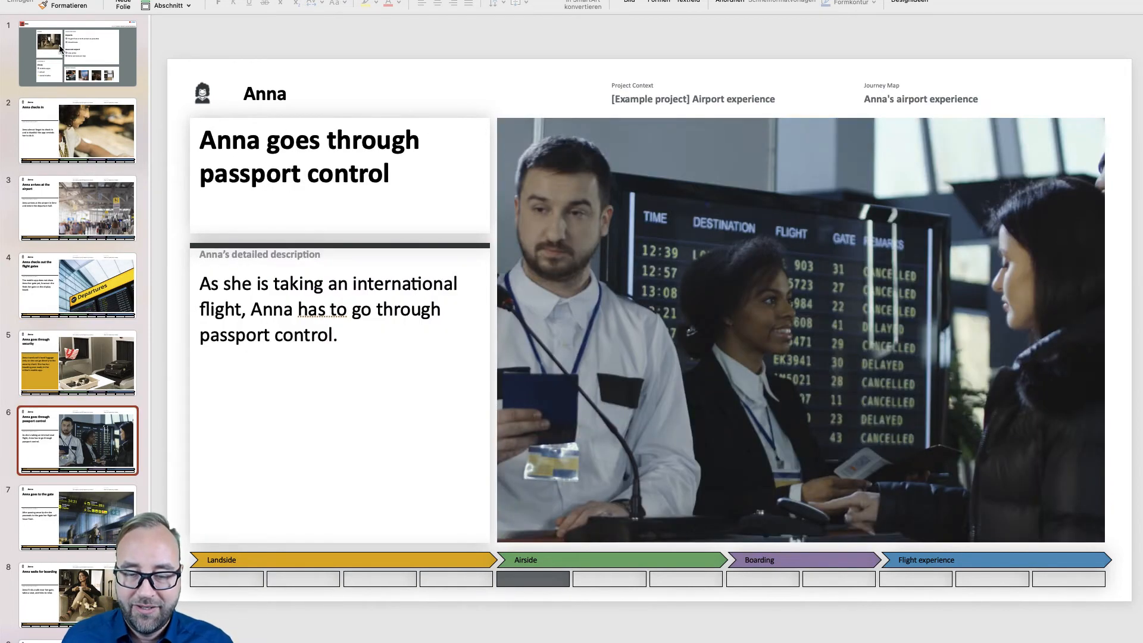
key("Down")
key("Down")
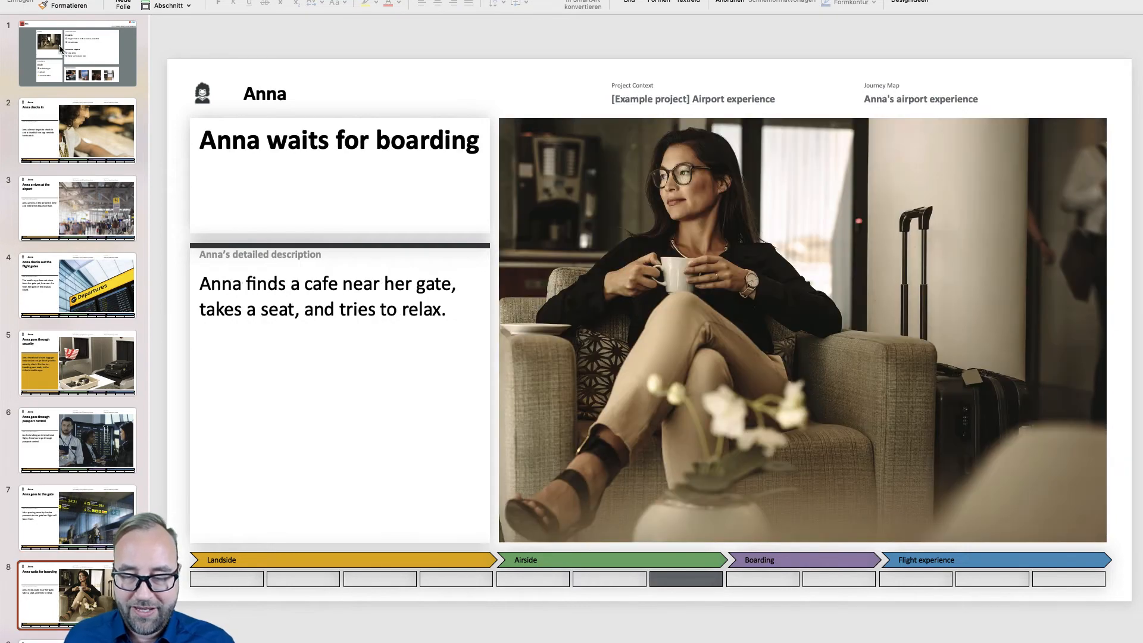
key("Down")
key("Down")
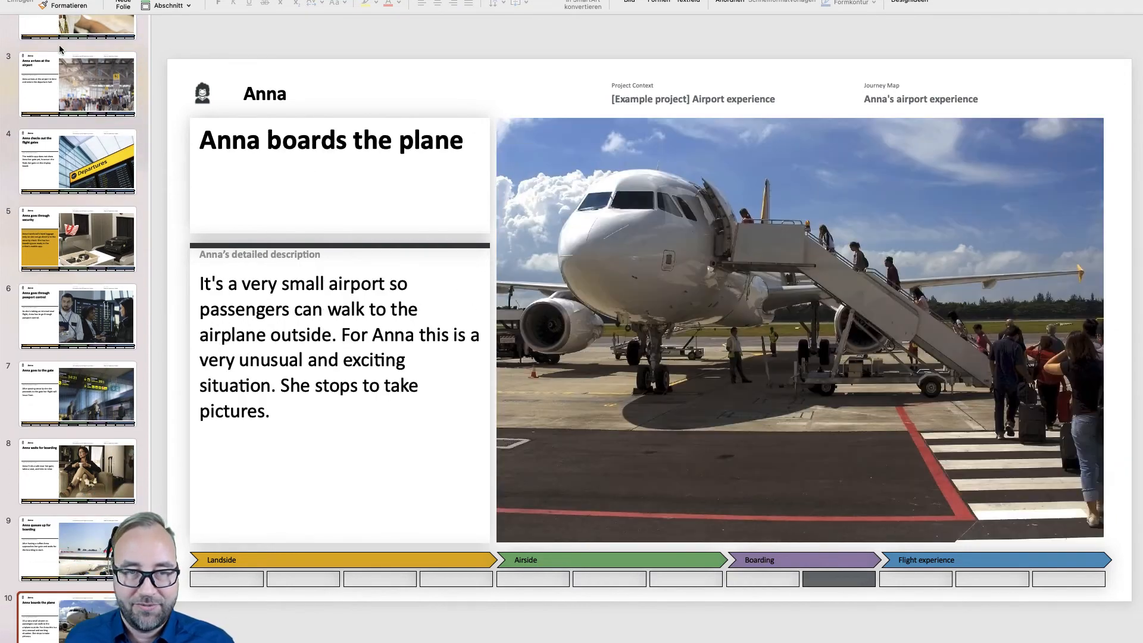
key("Down")
key("Down")
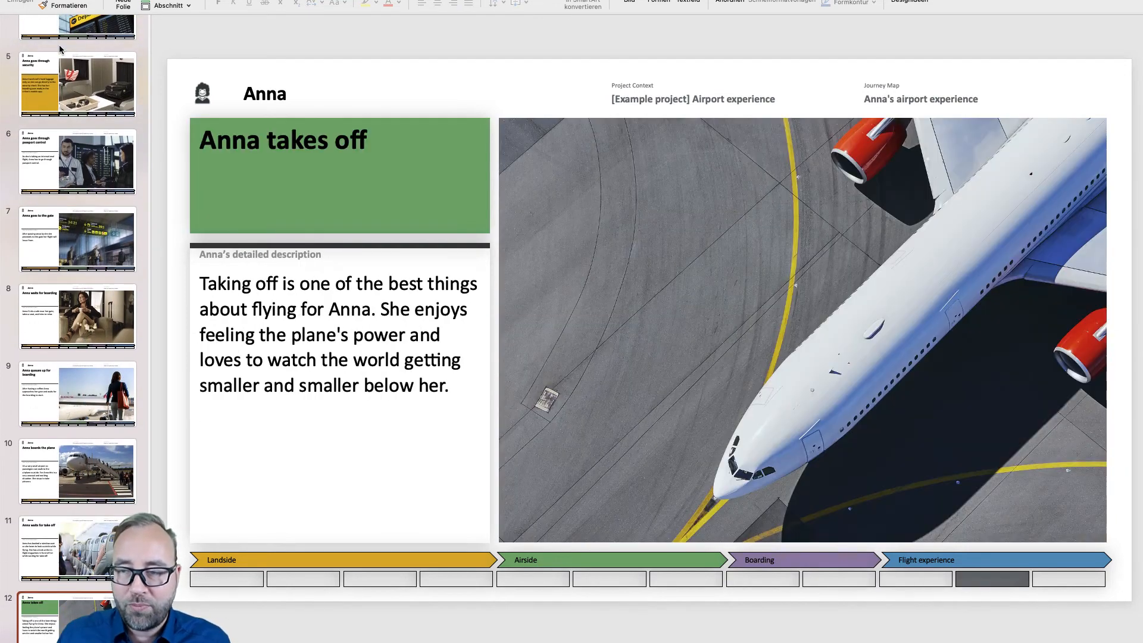
key("Down")
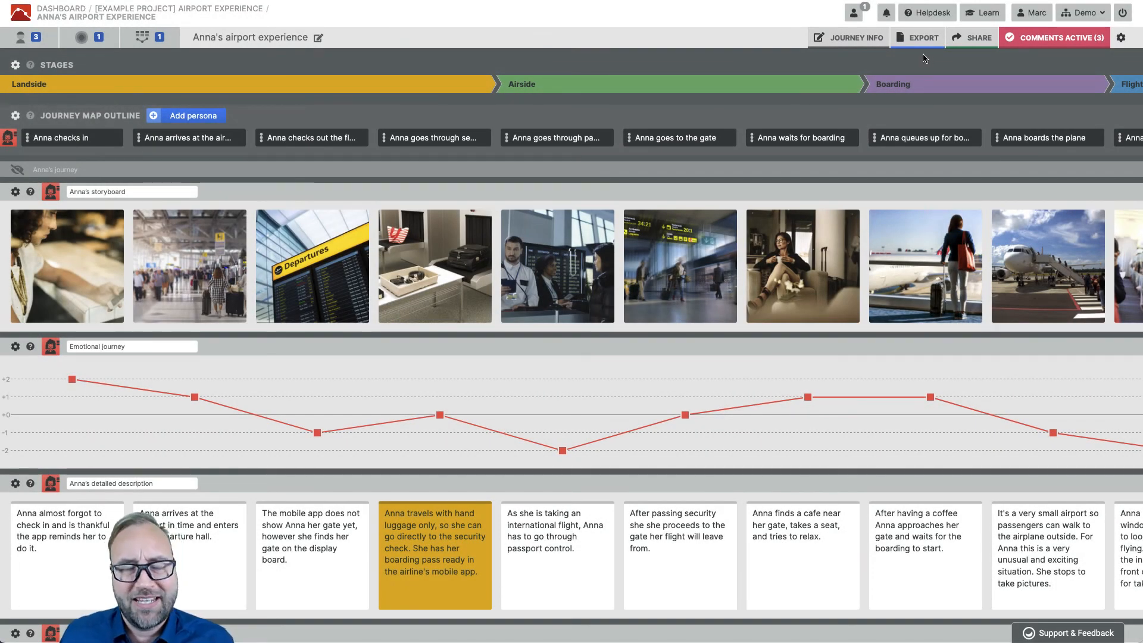
Start sharing a read-only version of Anna's journey map and view it fitted to width, checking its last update time
left_click(969, 39)
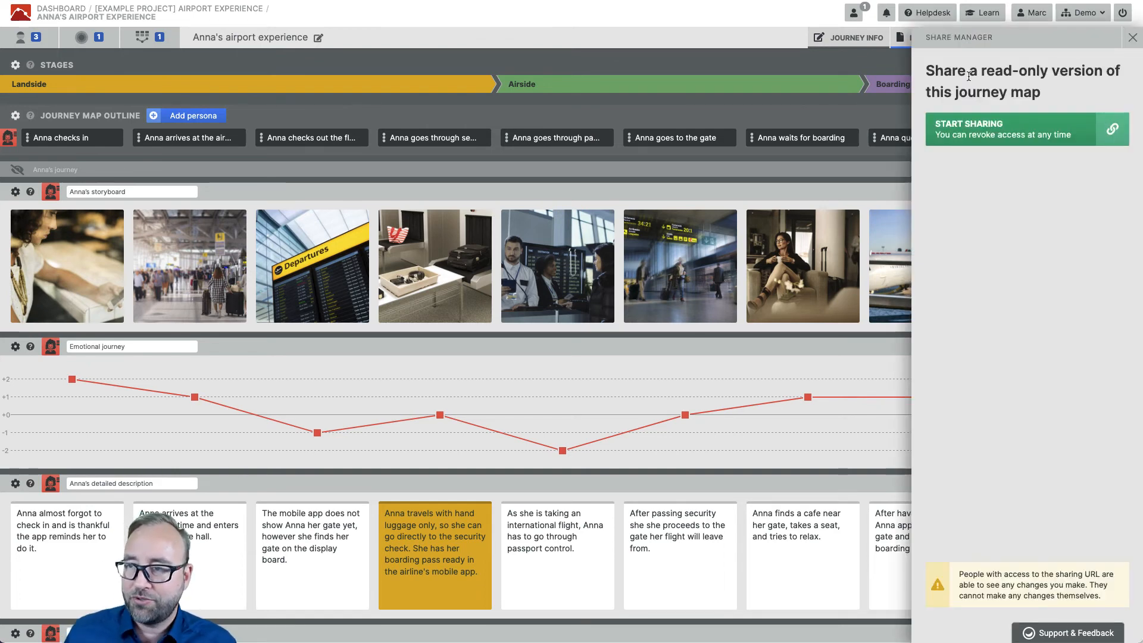
left_click(984, 135)
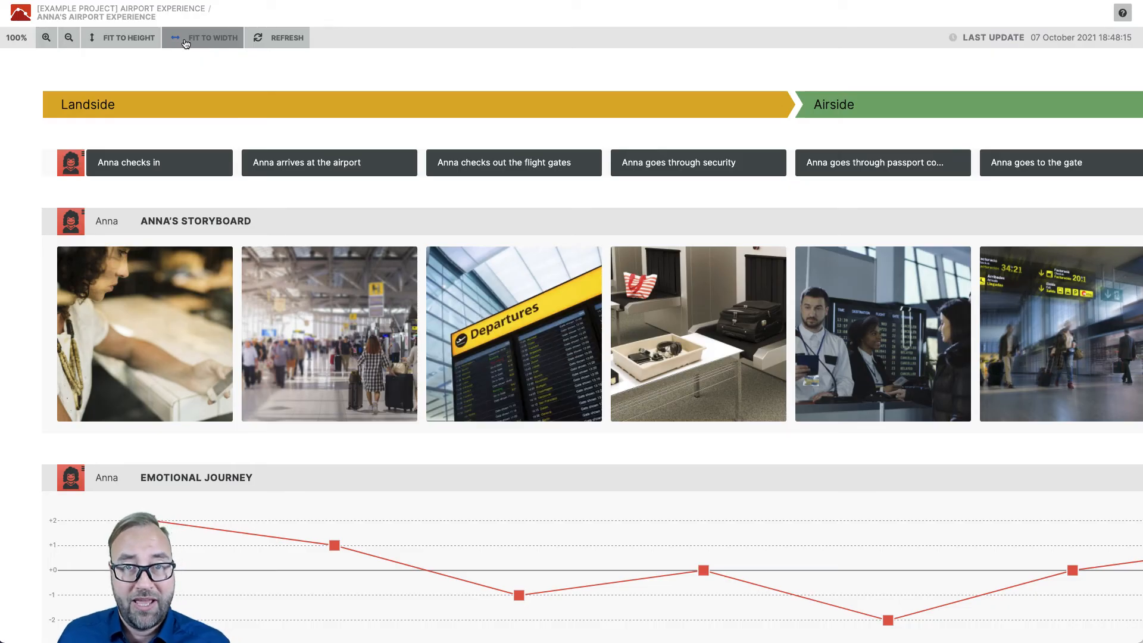
left_click(186, 39)
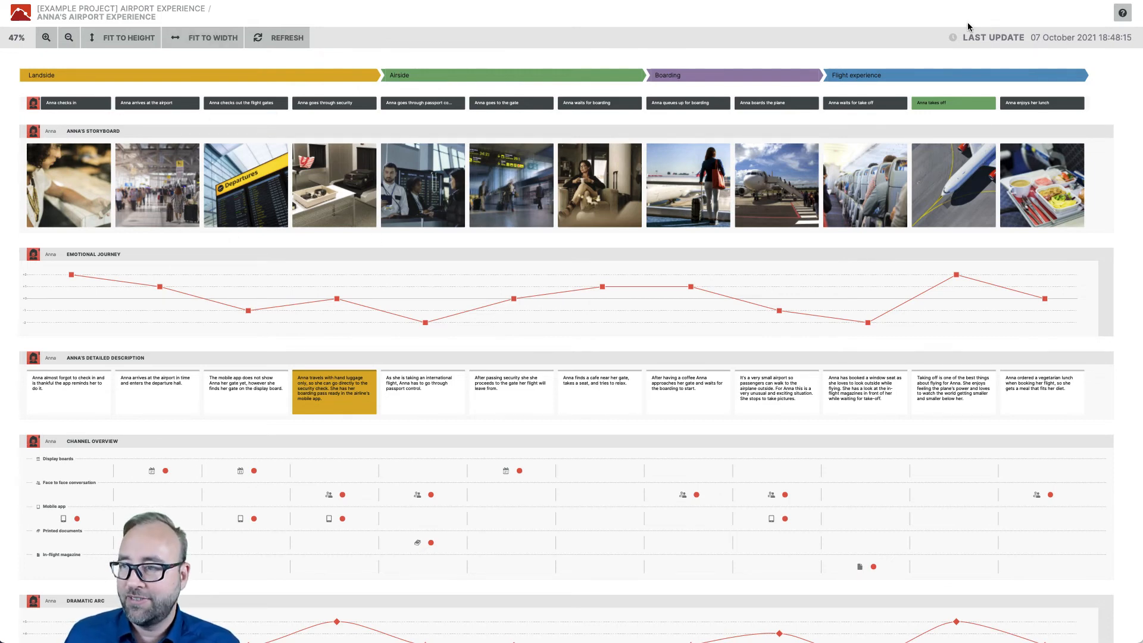
left_click_drag(972, 40, 1122, 41)
left_click(1133, 42)
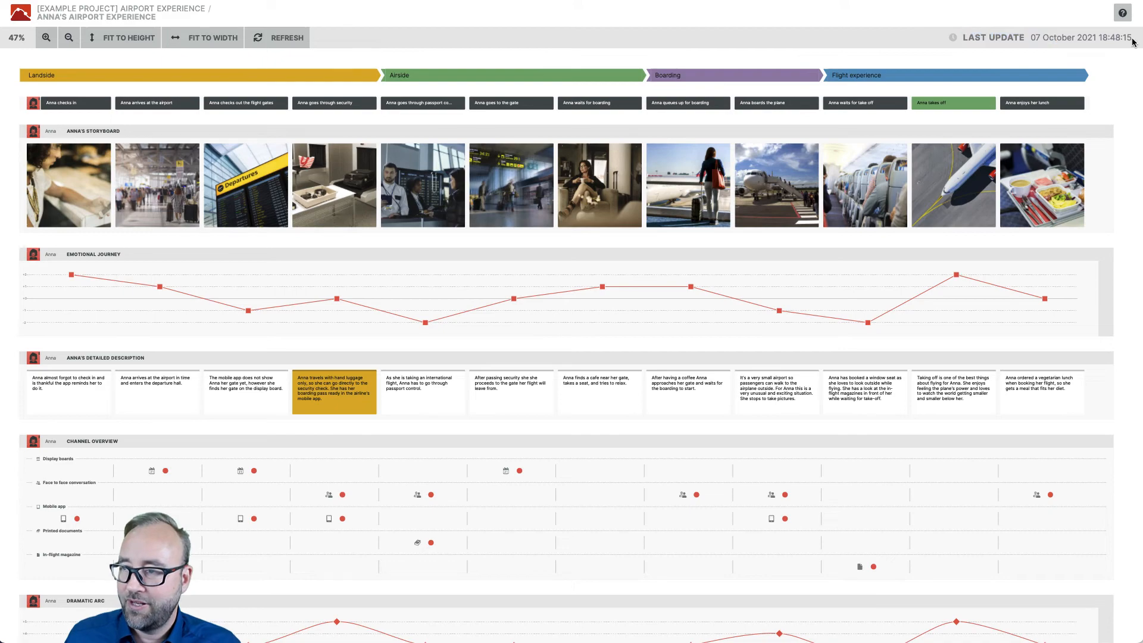
Zoom the shared journey map in and out, fit it back to width and refresh it
left_click(46, 38)
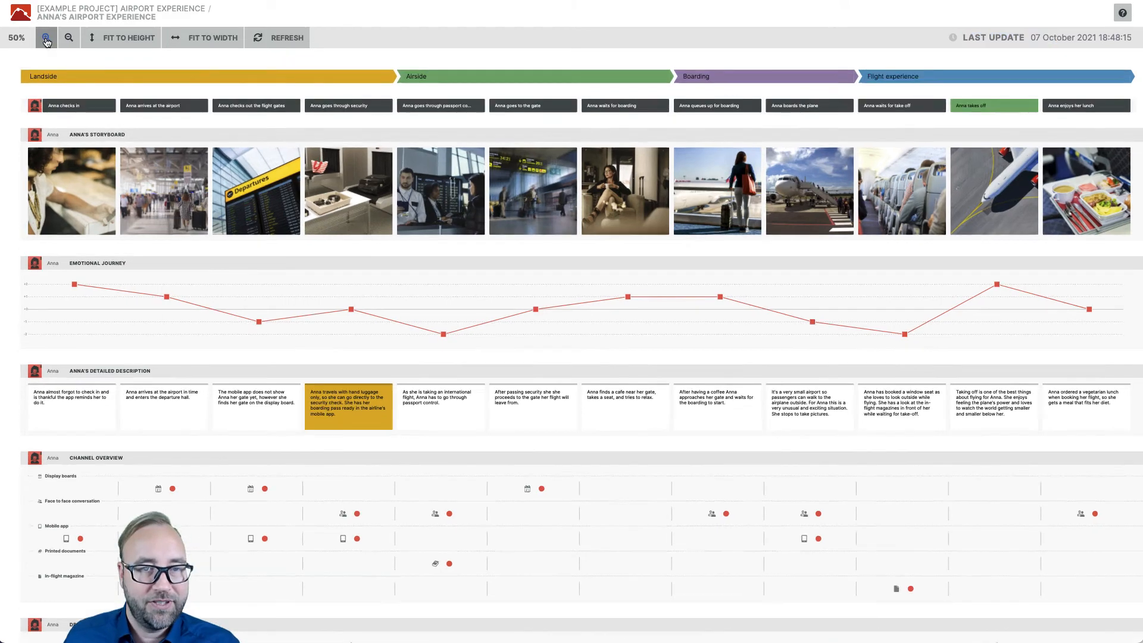
left_click(46, 38)
left_click(46, 38)
left_click(69, 40)
left_click(70, 40)
left_click(70, 40)
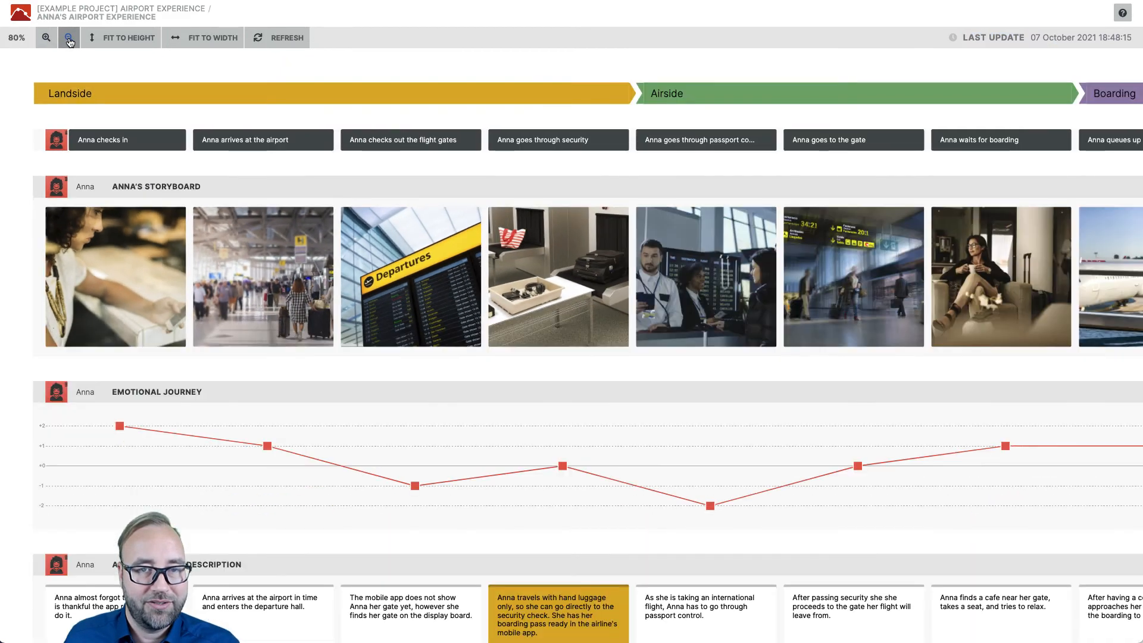
left_click(70, 40)
left_click(193, 39)
left_click(293, 40)
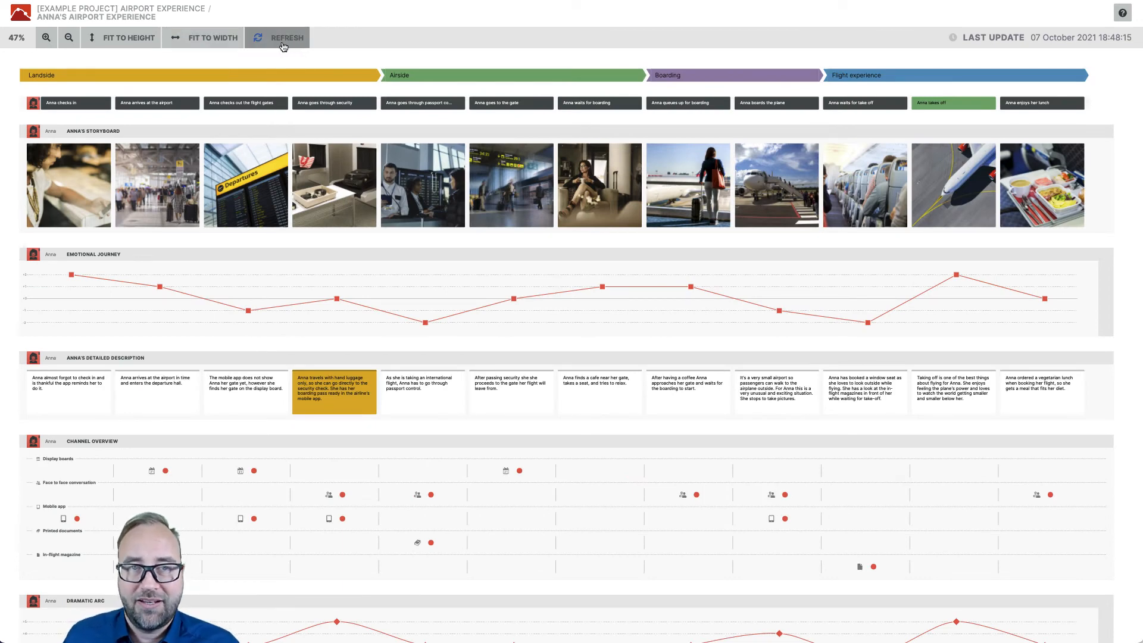
Stop sharing the journey map in Smaply, confirm the revocation, and refresh the shared page to check its link
left_click(119, 1)
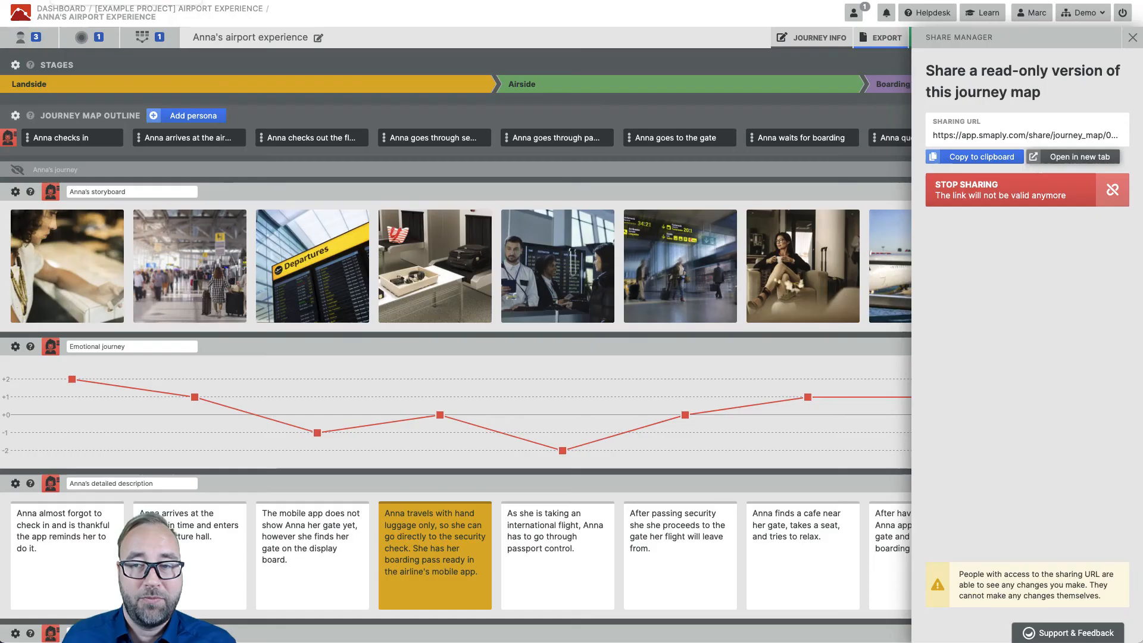
left_click(1011, 197)
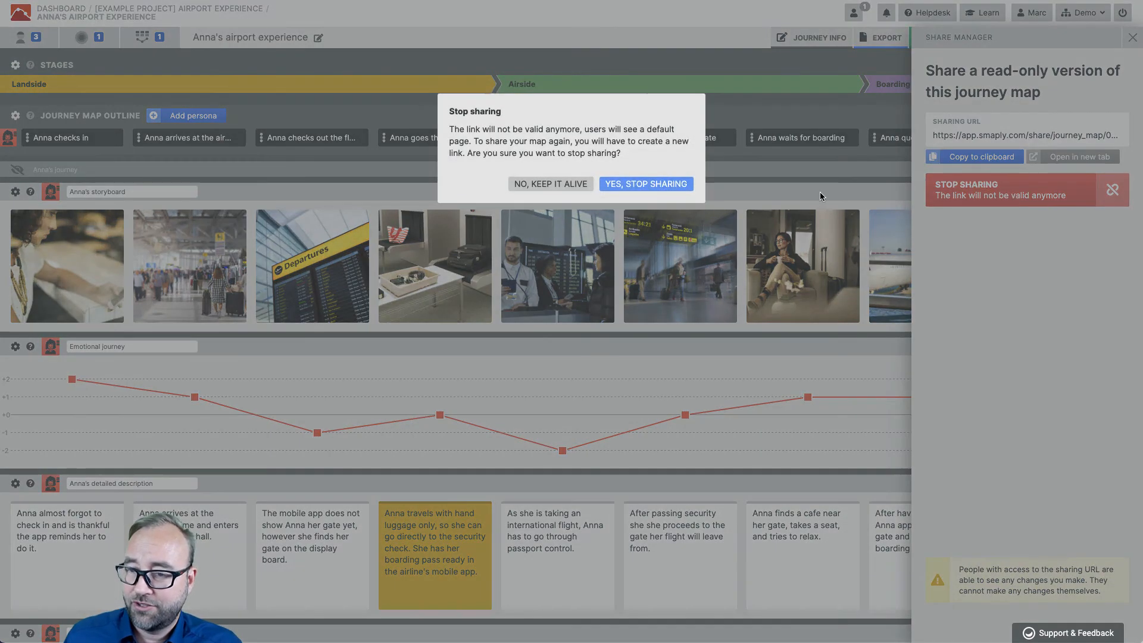
left_click(661, 184)
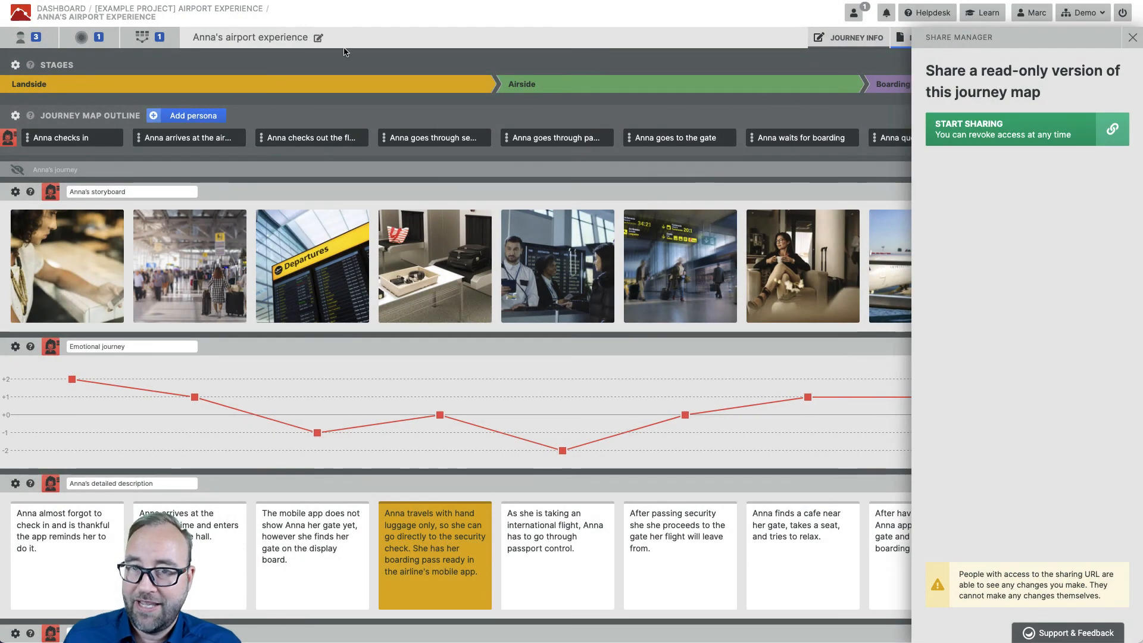
key("ctrl+Tab")
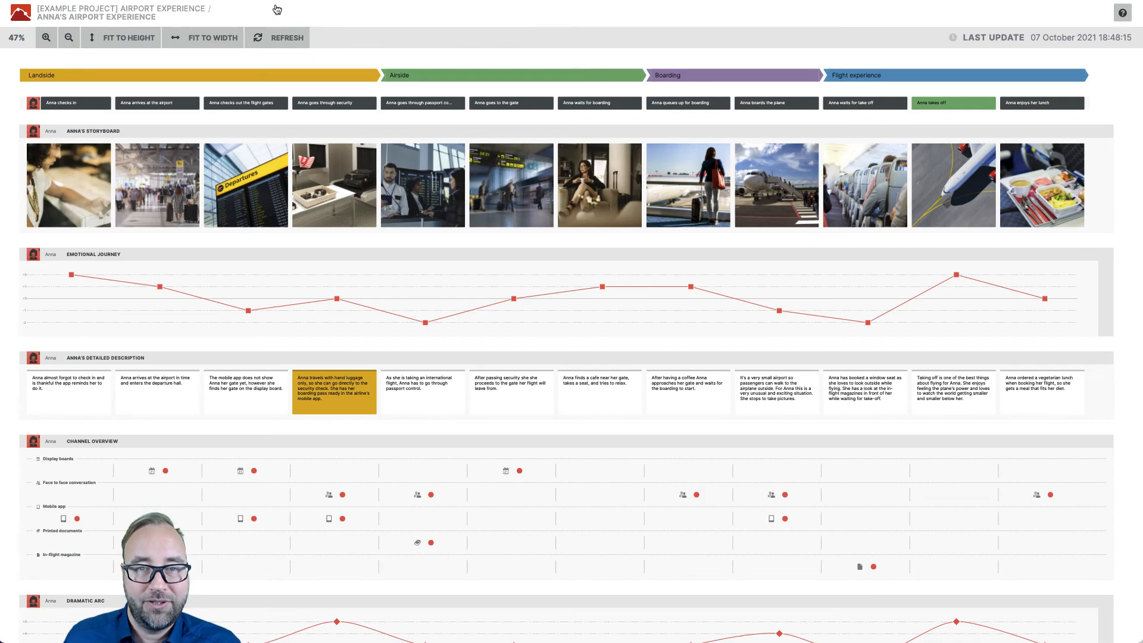
left_click(286, 38)
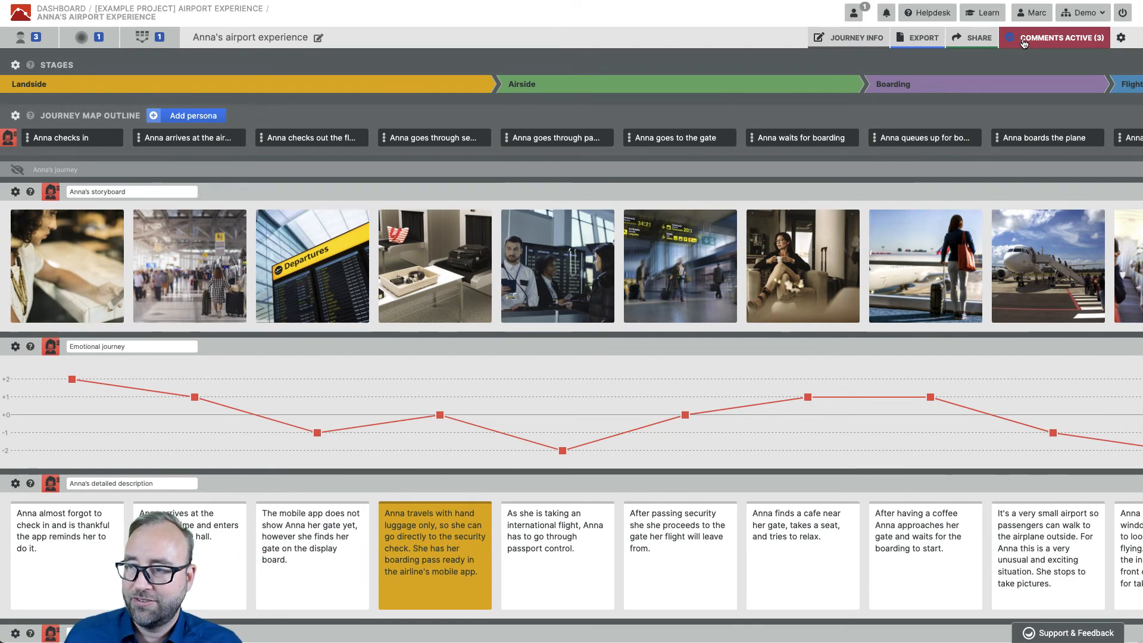
Open the journey map's comment invitations and bring up the form for inviting commenters by email
left_click(1024, 44)
left_click(957, 102)
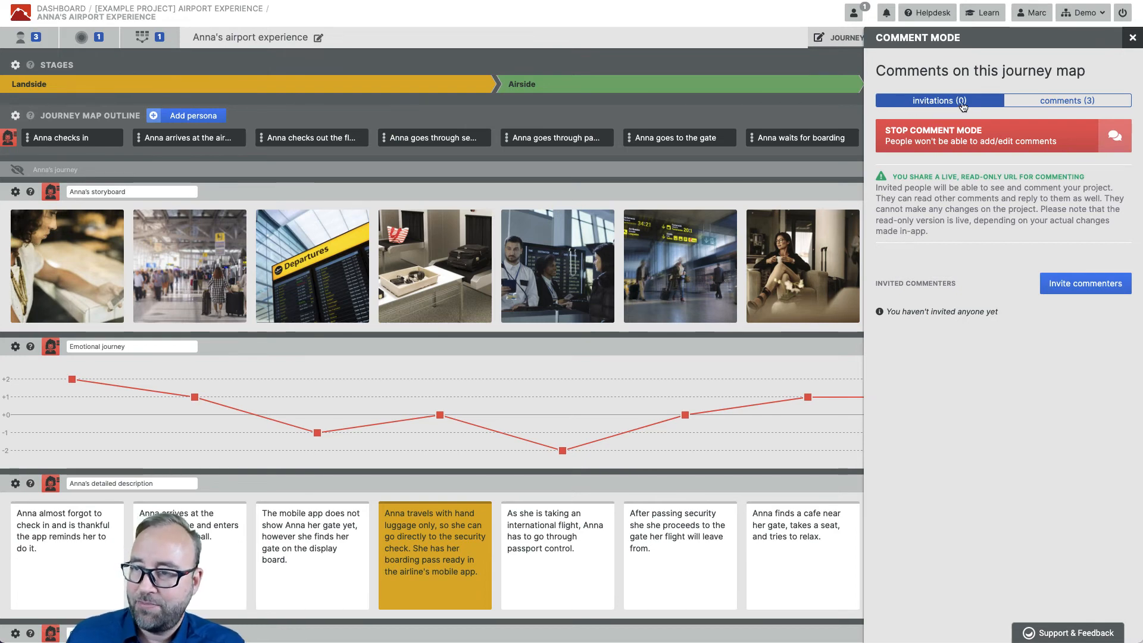
left_click(1077, 284)
left_click(913, 309)
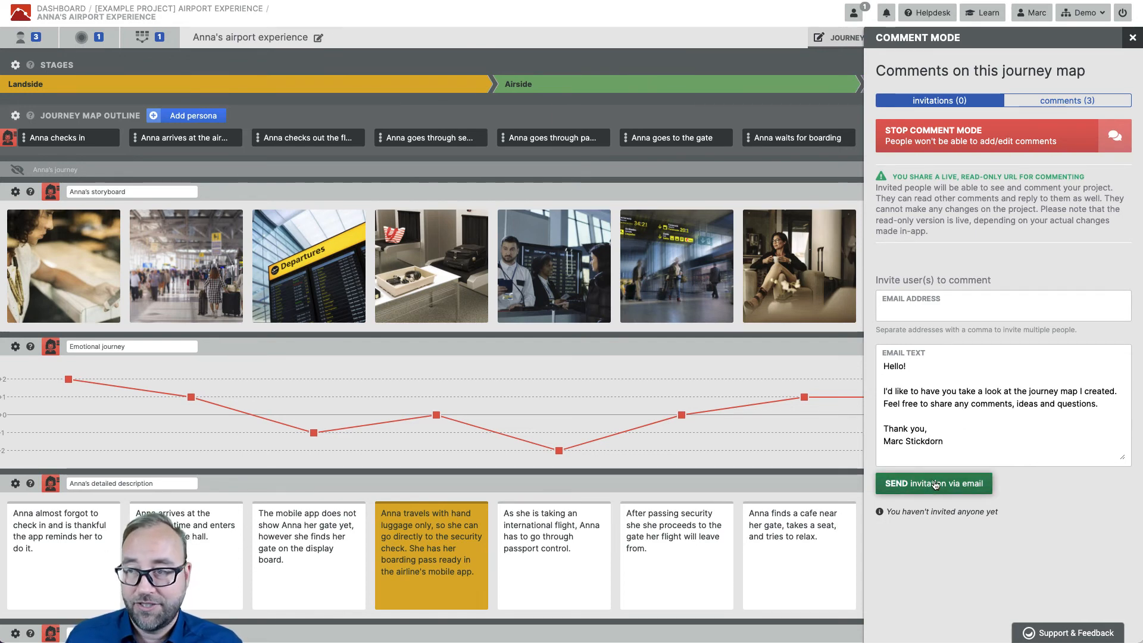
View the journey map's comments, locate comment 2 on the map, and open a reply to the comment about the UX team
left_click(1055, 107)
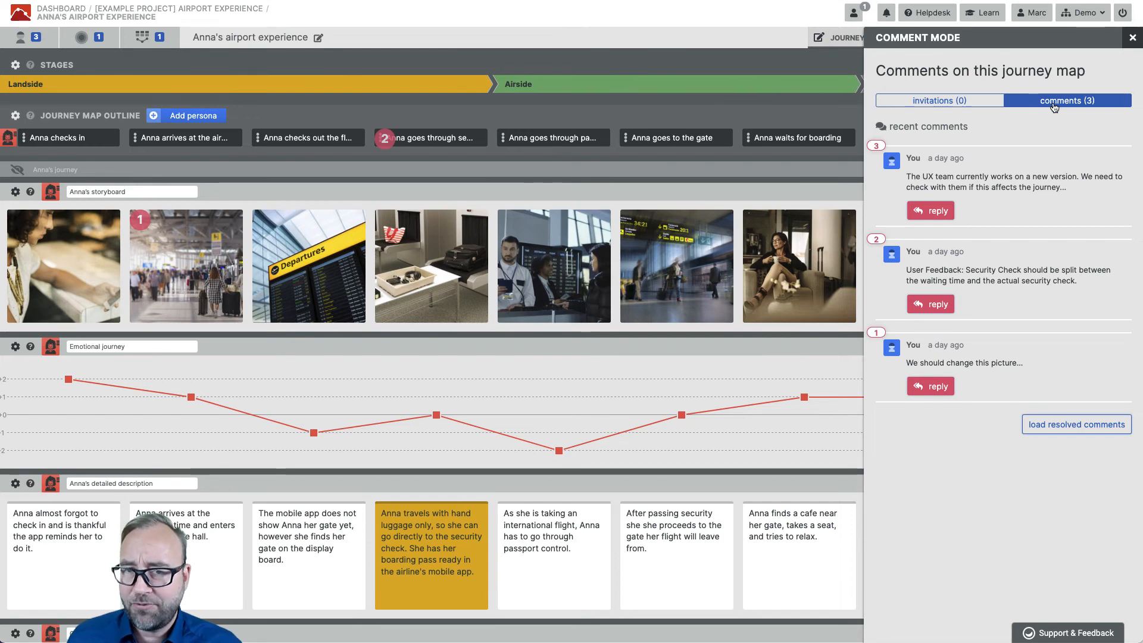
mouse_move(754, 178)
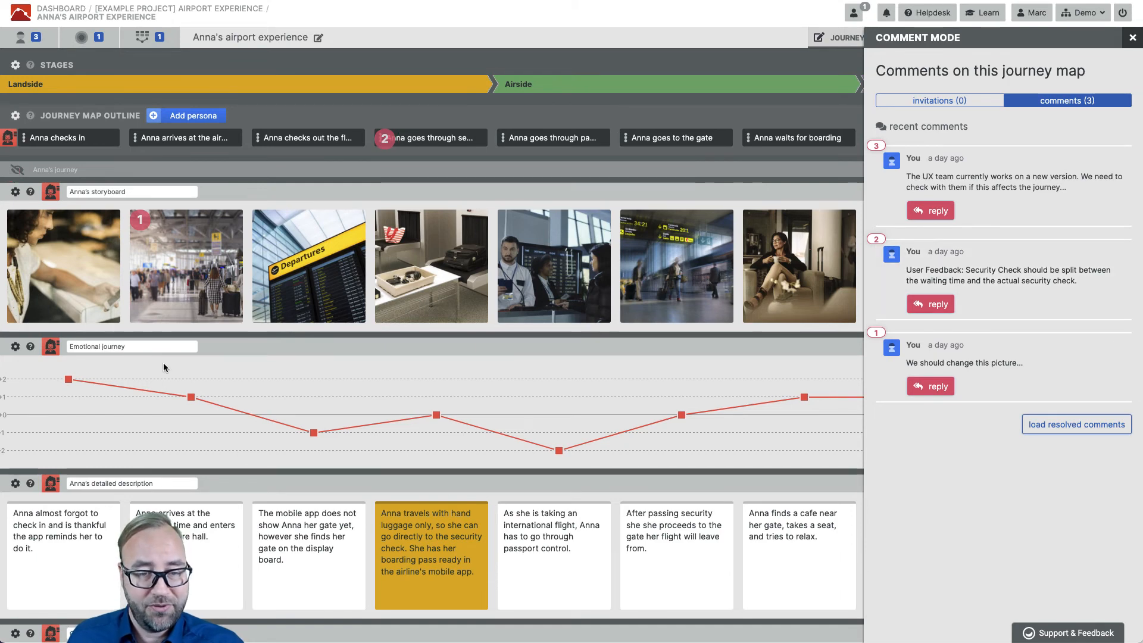
mouse_move(388, 149)
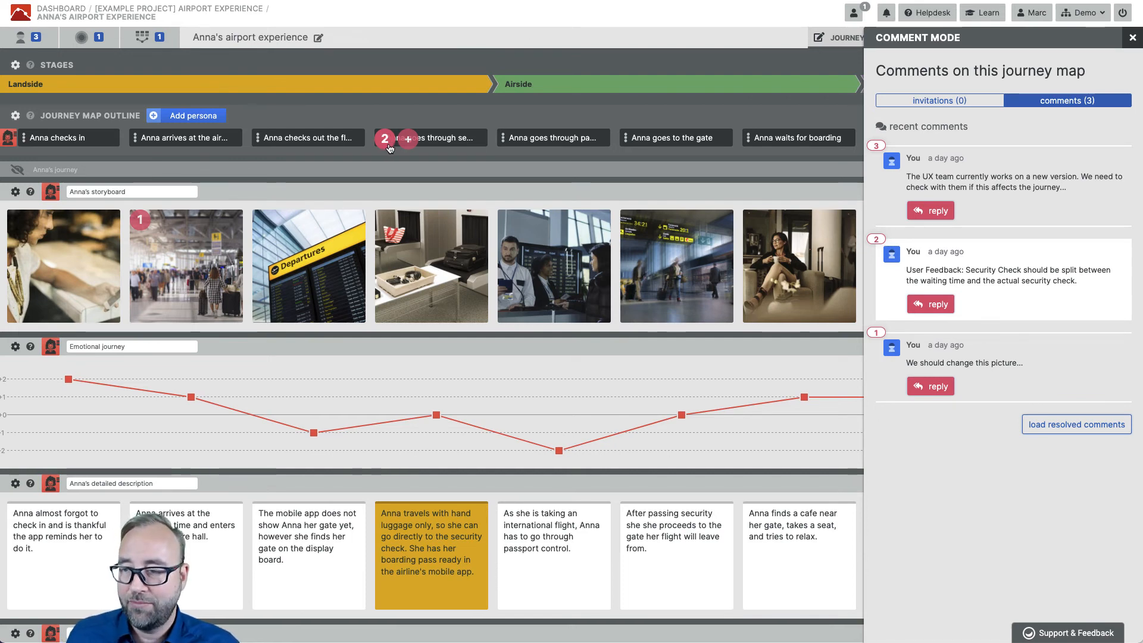
left_click(940, 211)
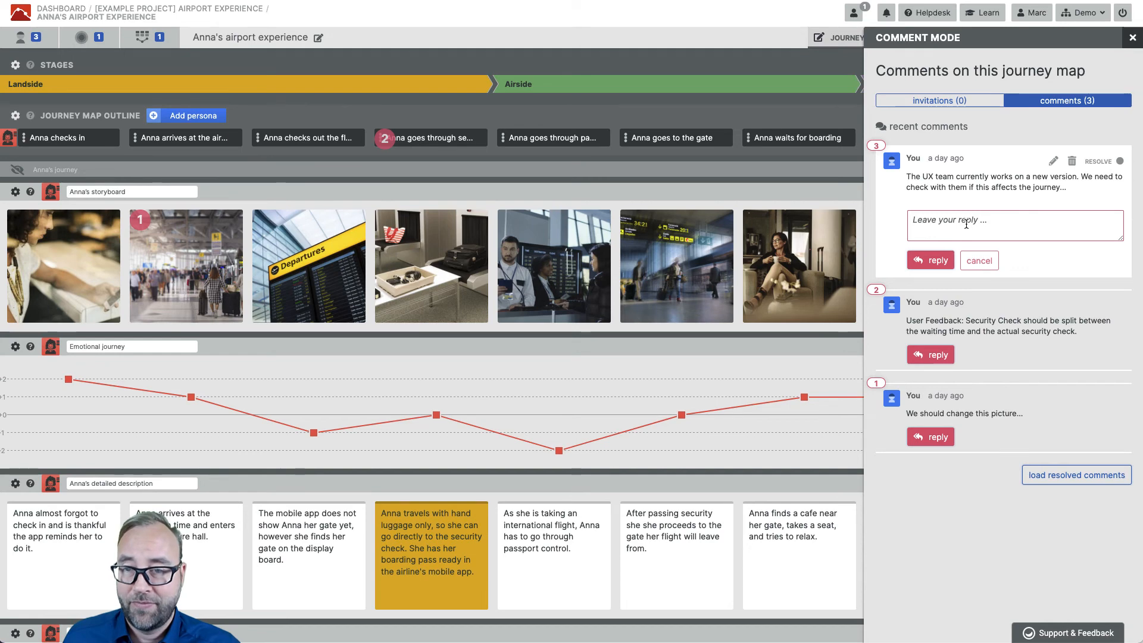
mouse_move(450, 145)
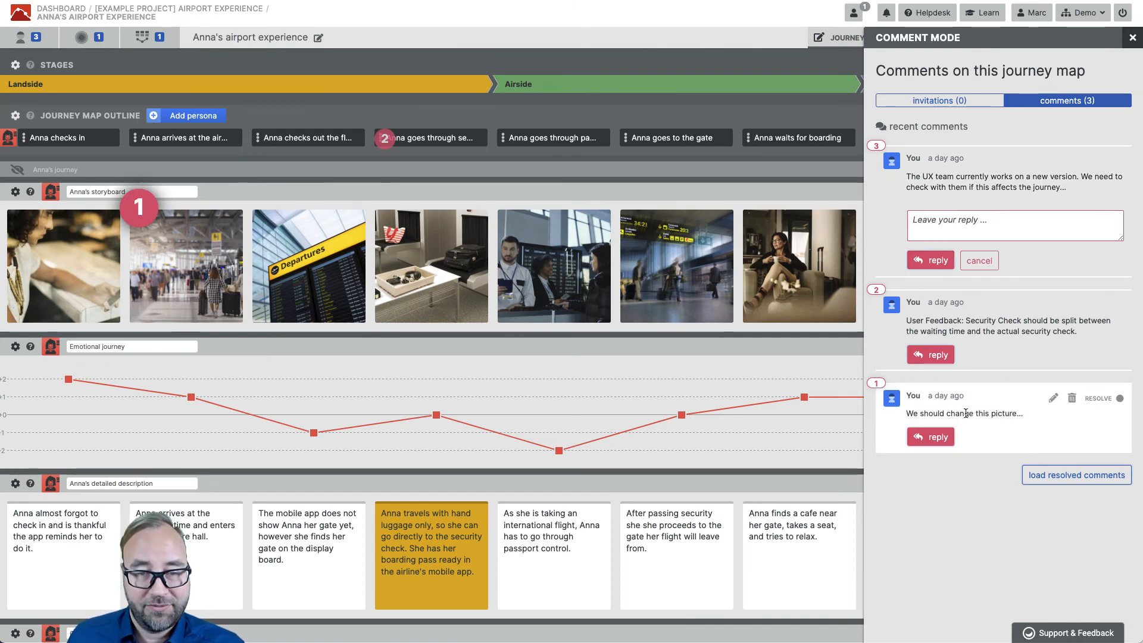
Resolve the comment "We should change this picture...", load the resolved comments and close comment mode
left_click(1114, 400)
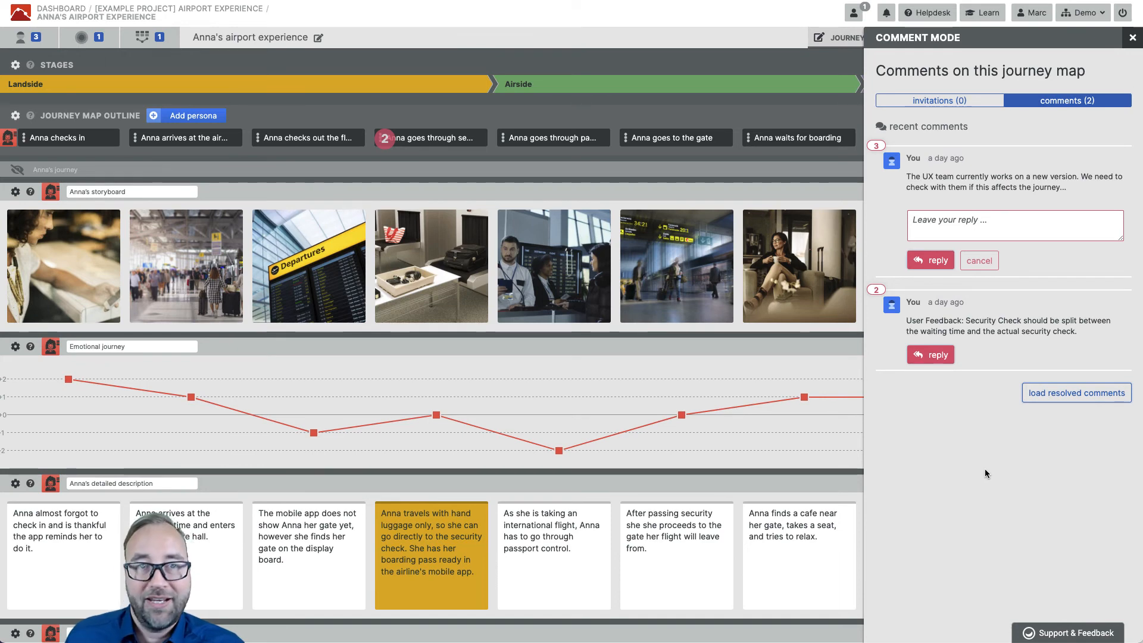
left_click(1052, 396)
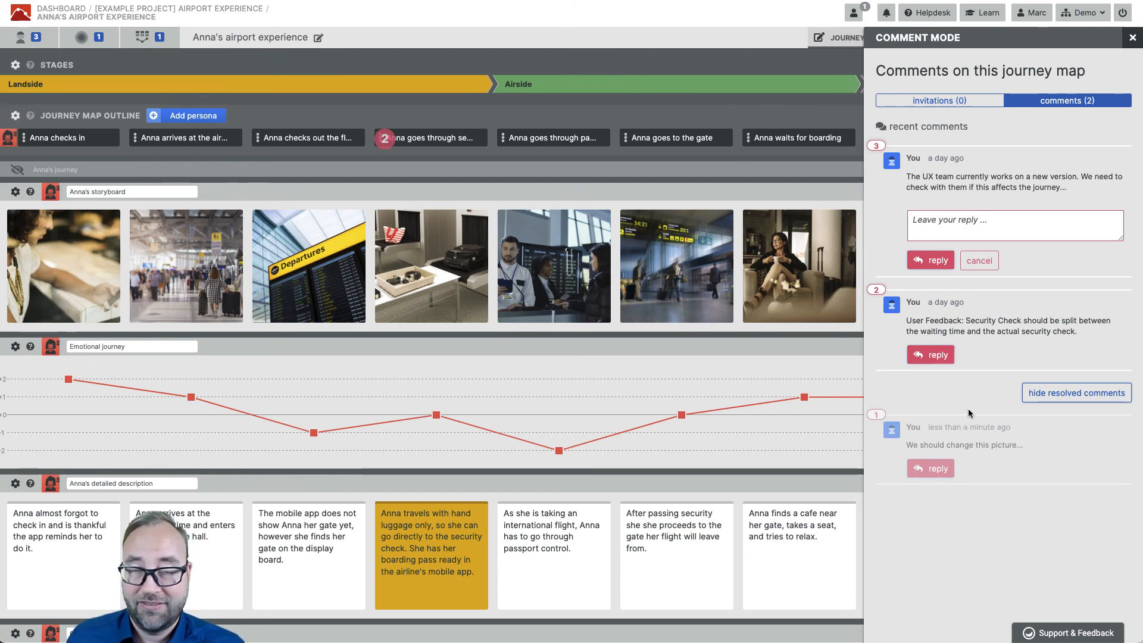
left_click(1131, 39)
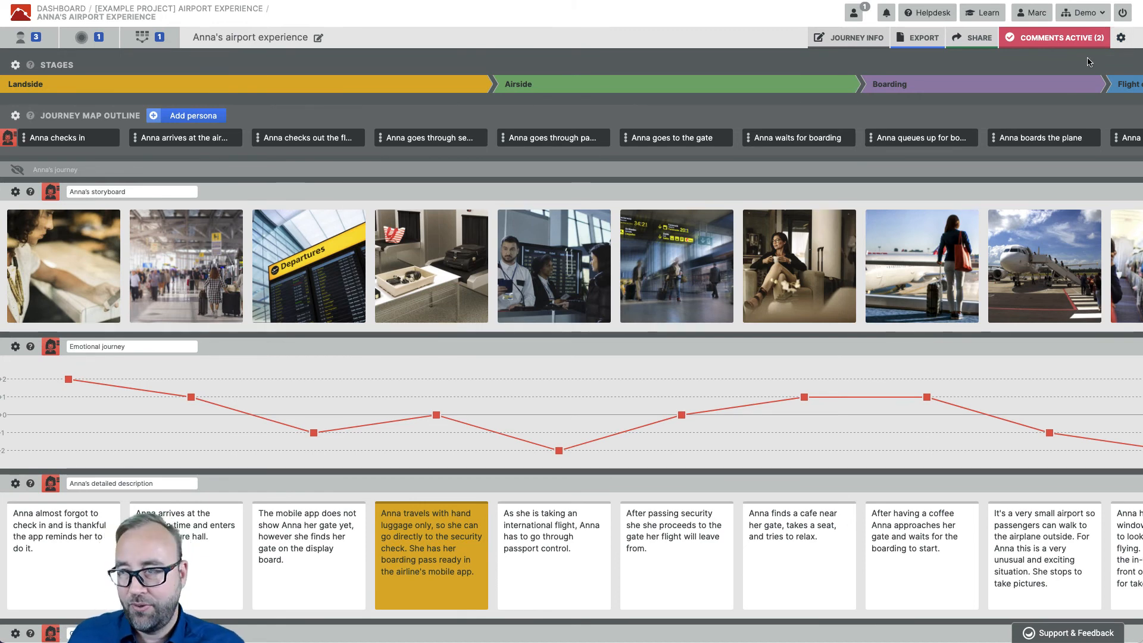
Check the journey map's settings and the import and template options for a new journey map, without creating one
left_click(1122, 44)
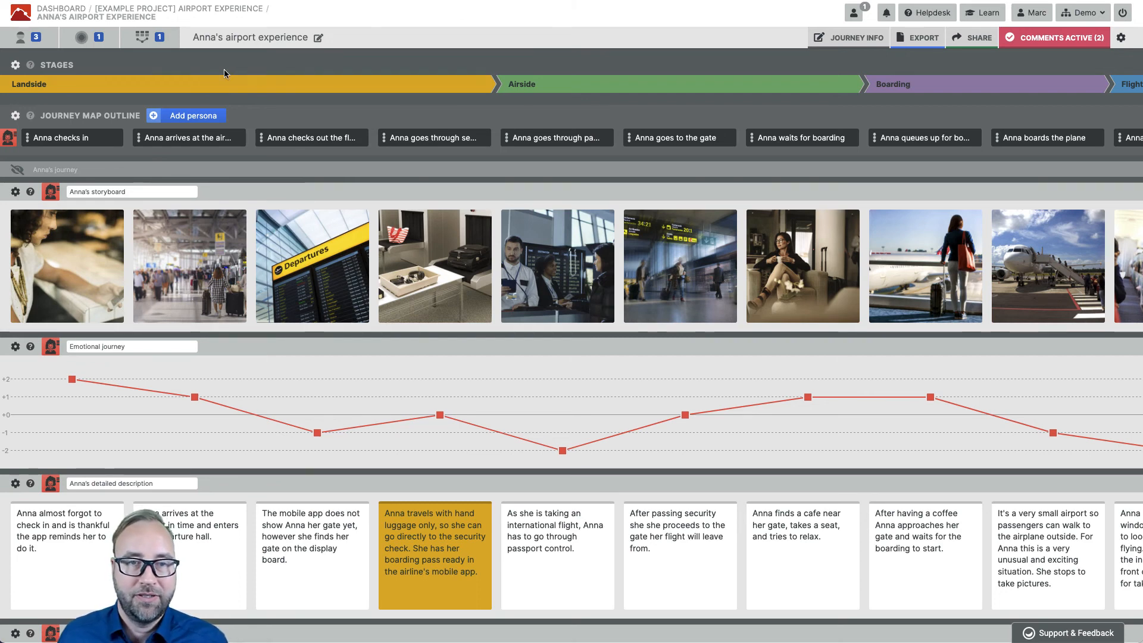
left_click(158, 42)
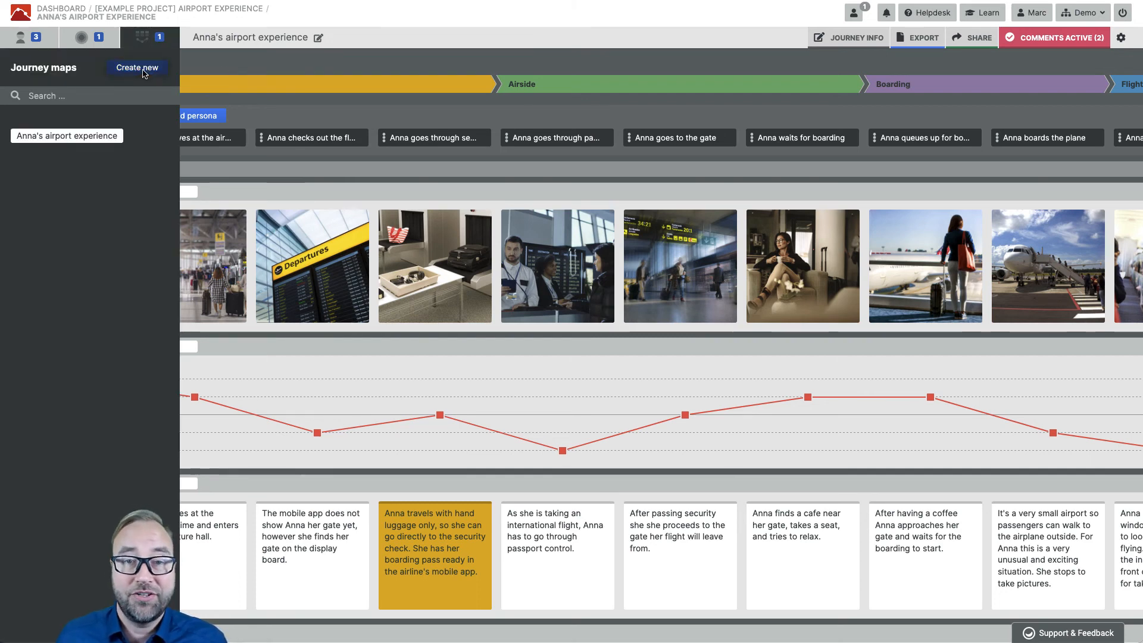
left_click(145, 72)
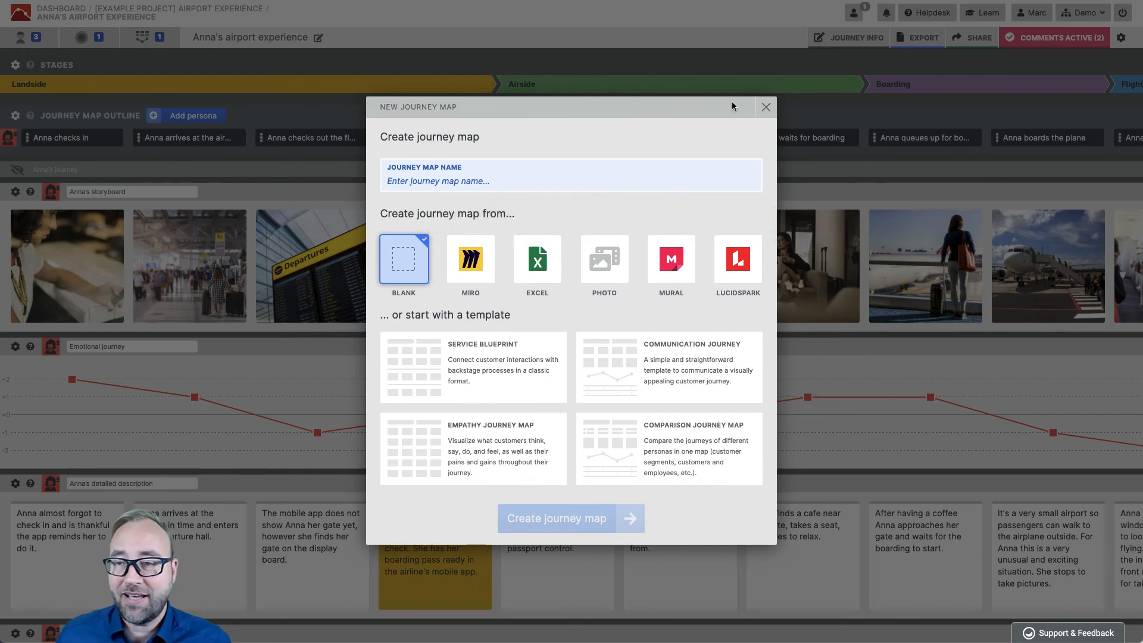
left_click(766, 108)
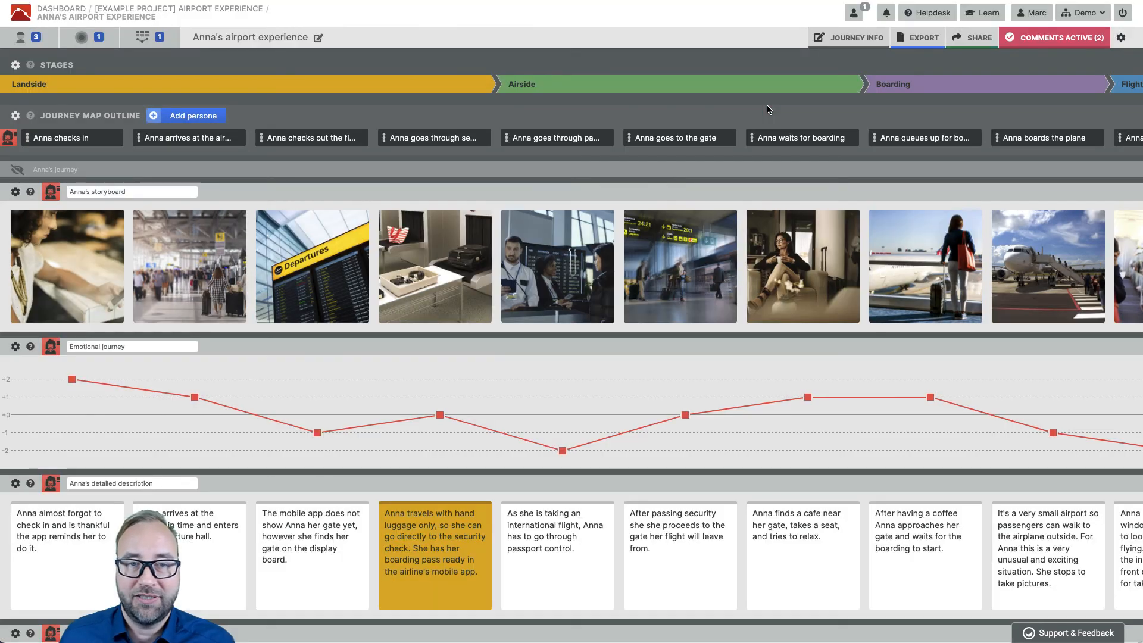
Return to the Airport experience project overview, view the Smaply Capture QR code enlarged and close it
left_click(199, 12)
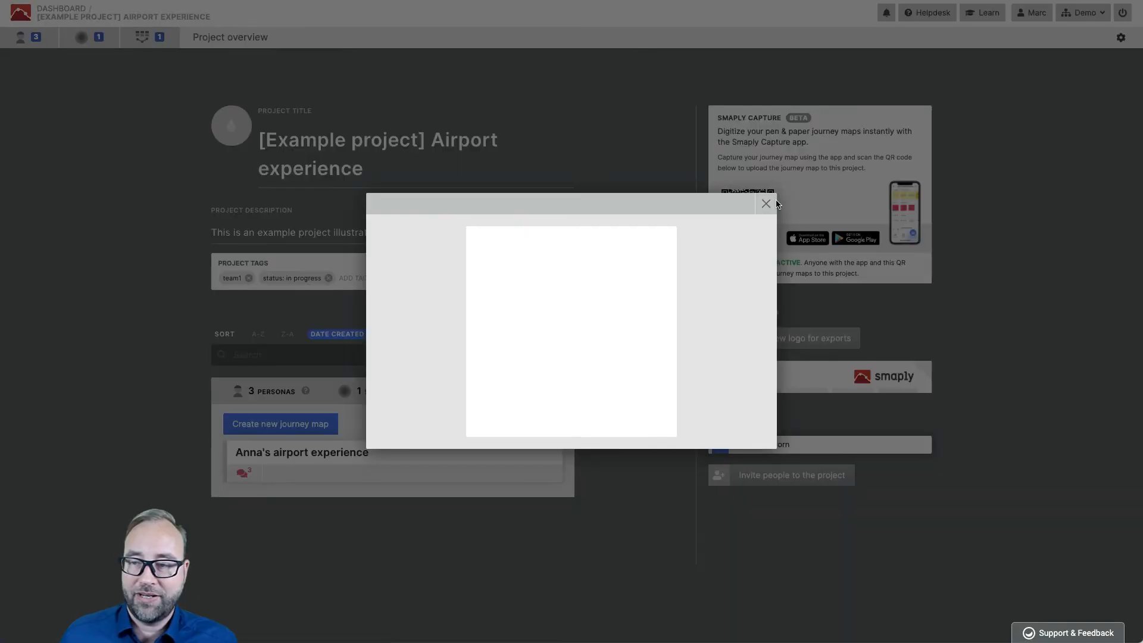
left_click(773, 202)
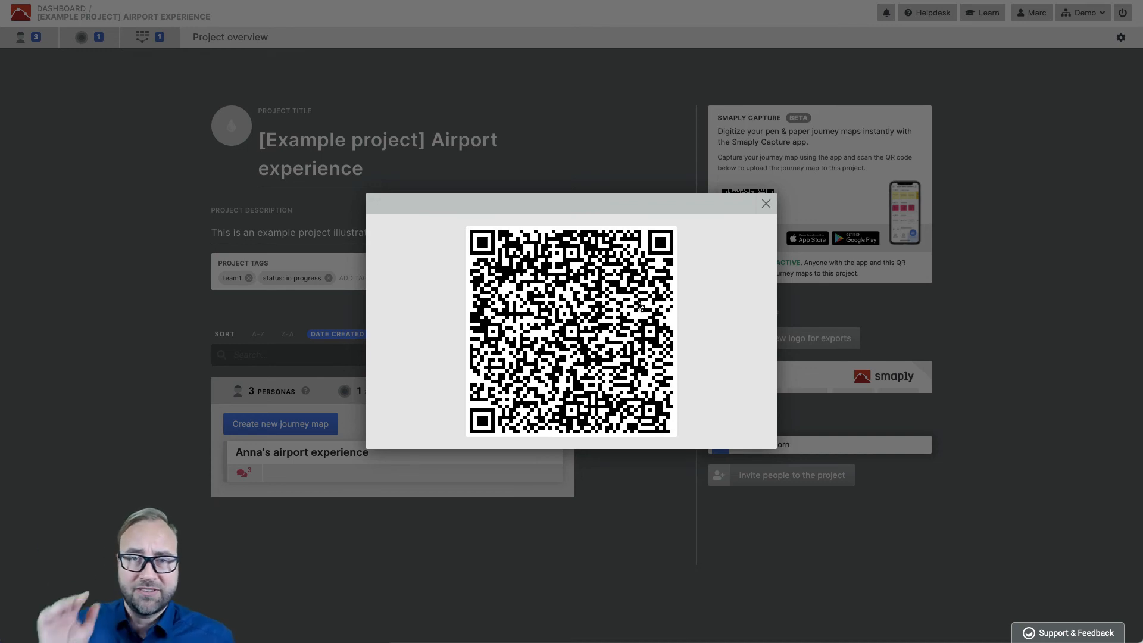
left_click(765, 205)
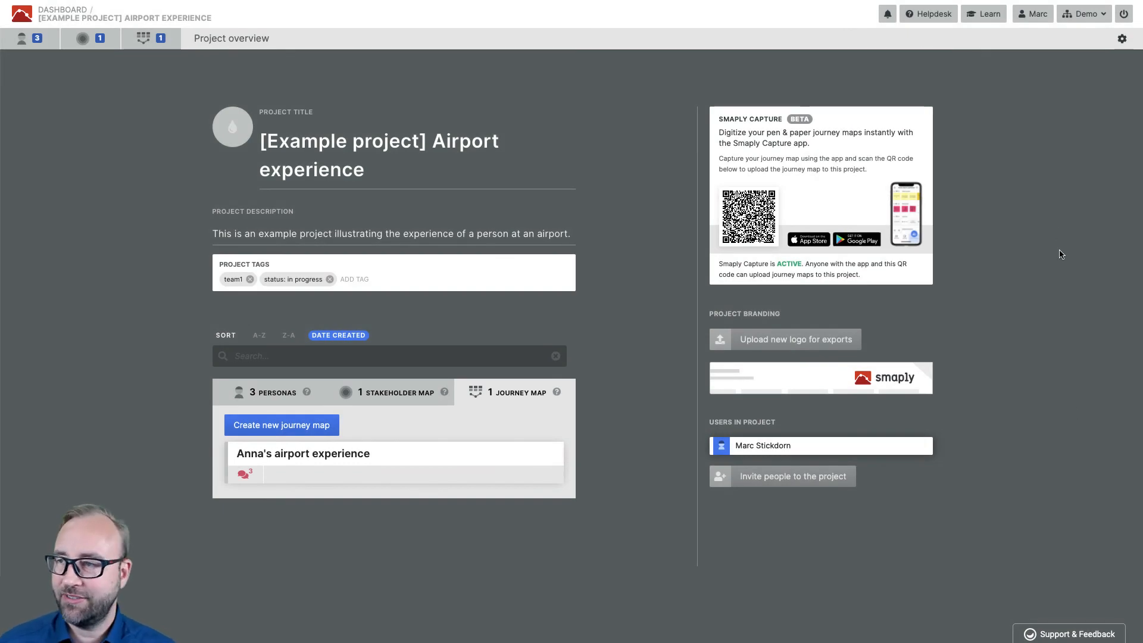
Review the own login details, the organization's users with the user roles table, and the general organization settings
left_click(1032, 15)
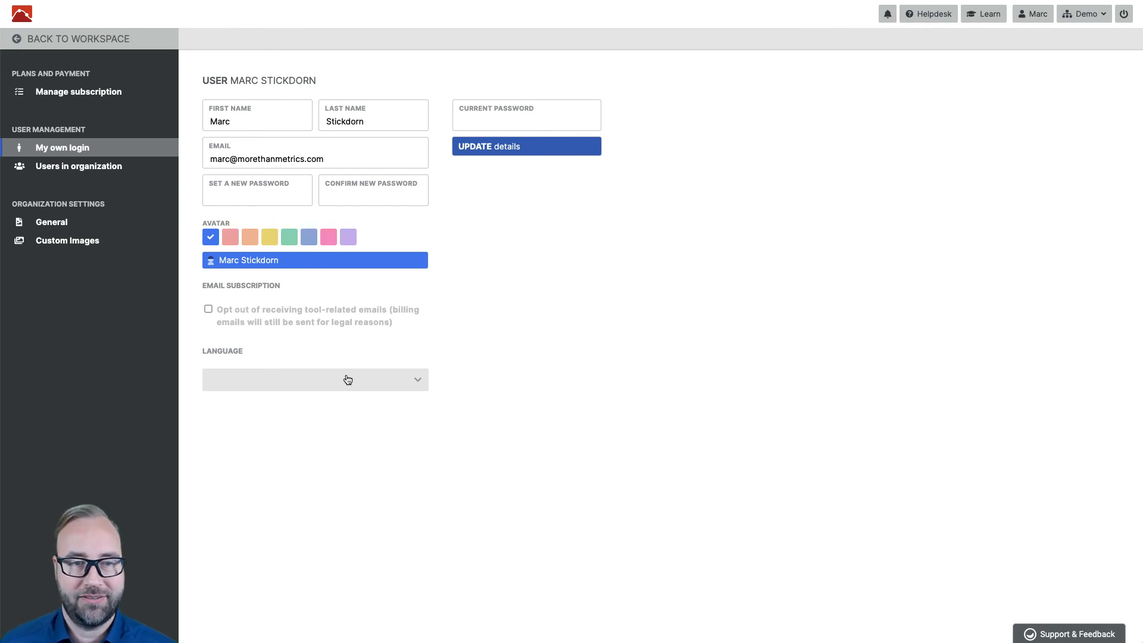
left_click(94, 172)
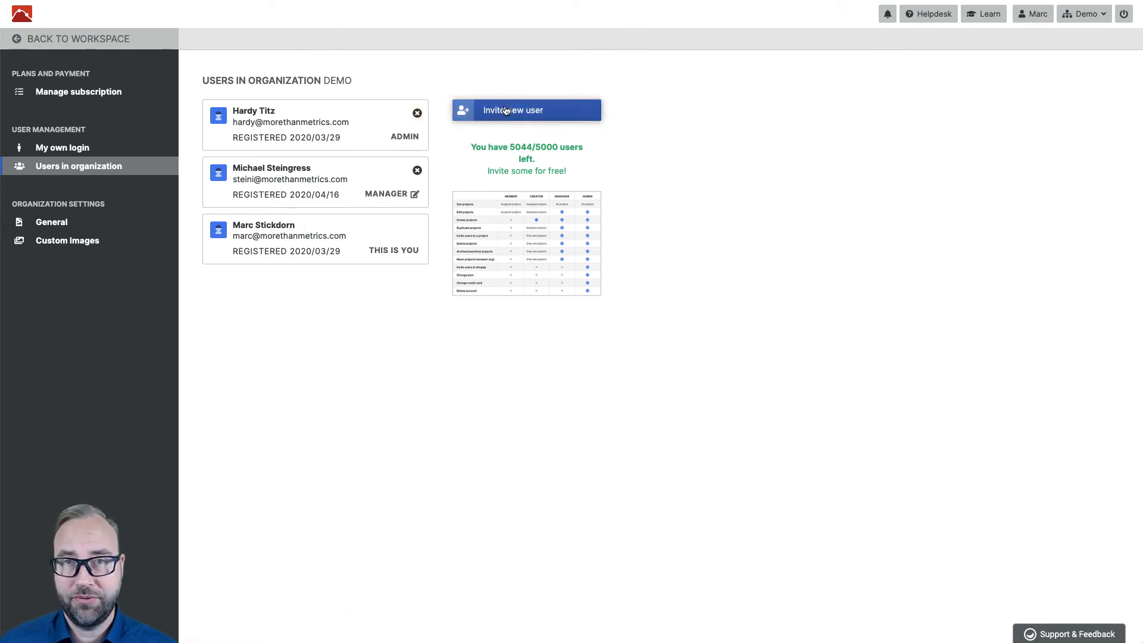
left_click(524, 222)
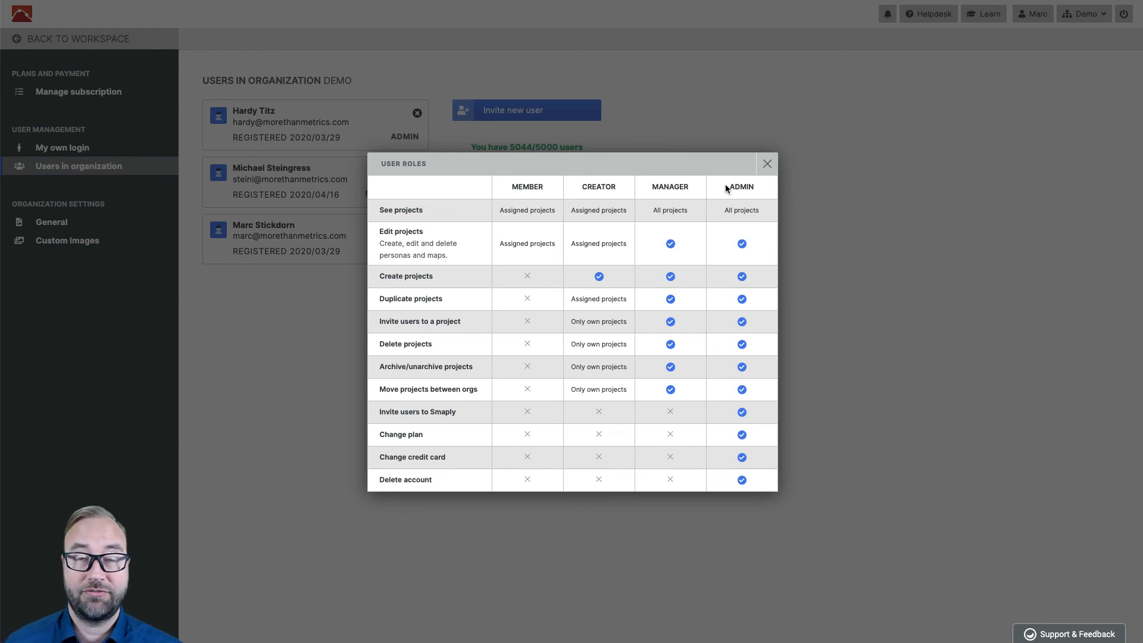
left_click(767, 164)
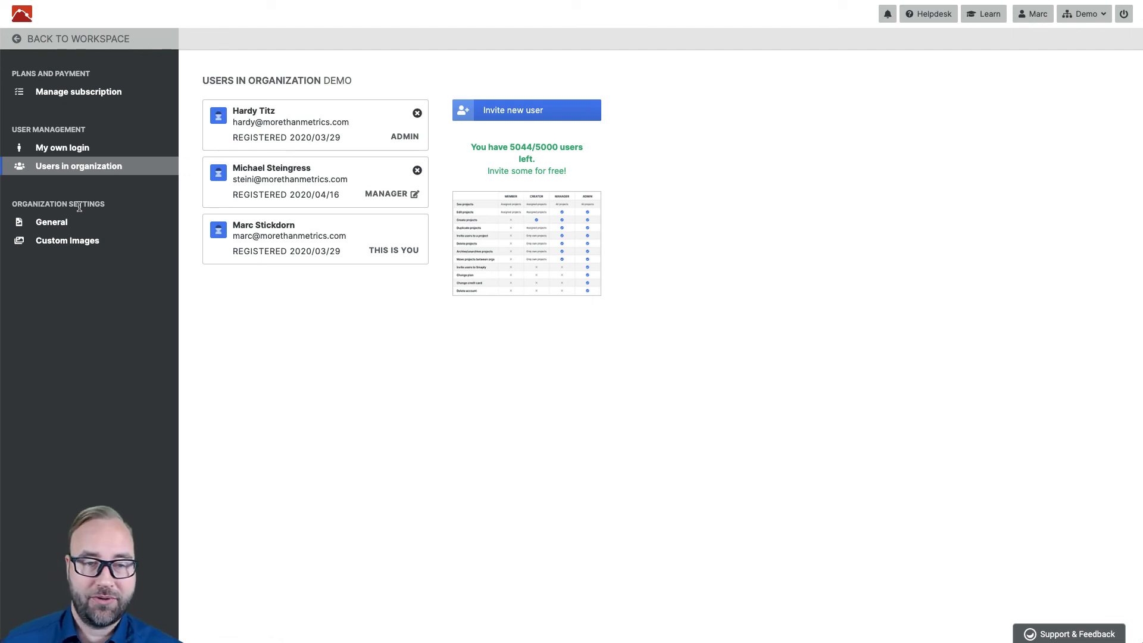
left_click(65, 225)
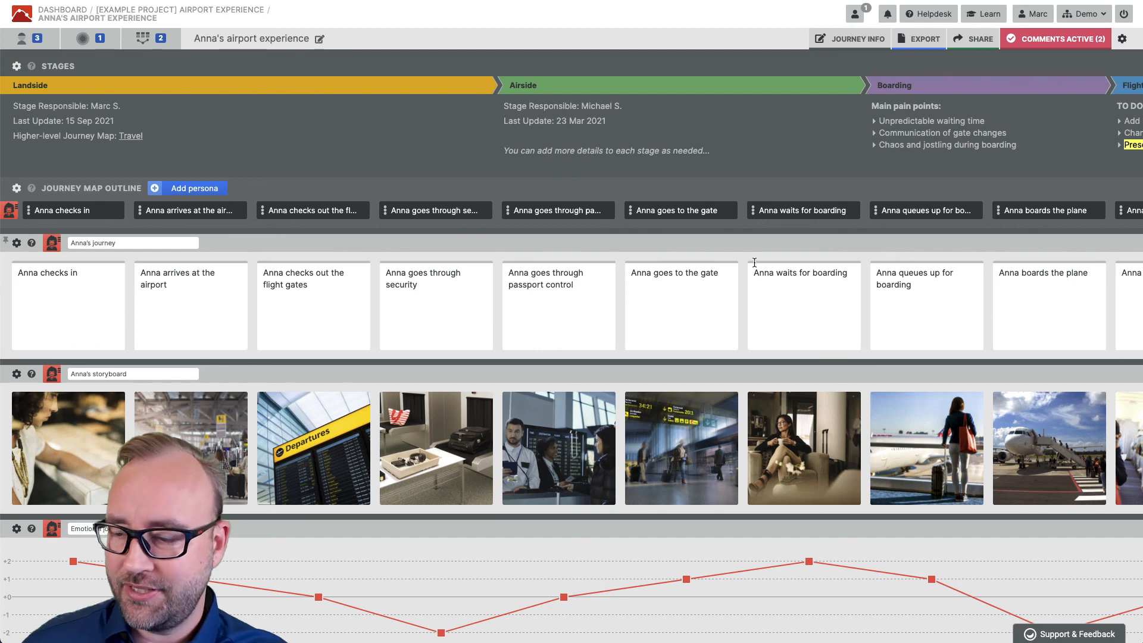
Try out the feedback form by placing an empty comment box and circling "Anna goes to the gate" with the pen, and discard it
left_click(1070, 634)
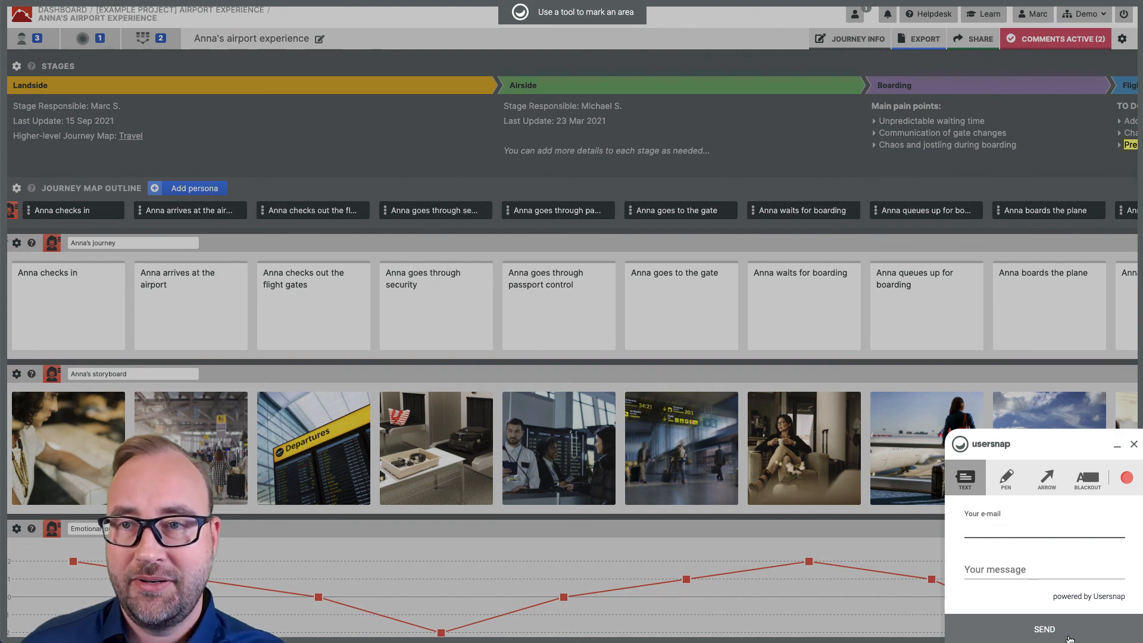
left_click(820, 328)
left_click(997, 474)
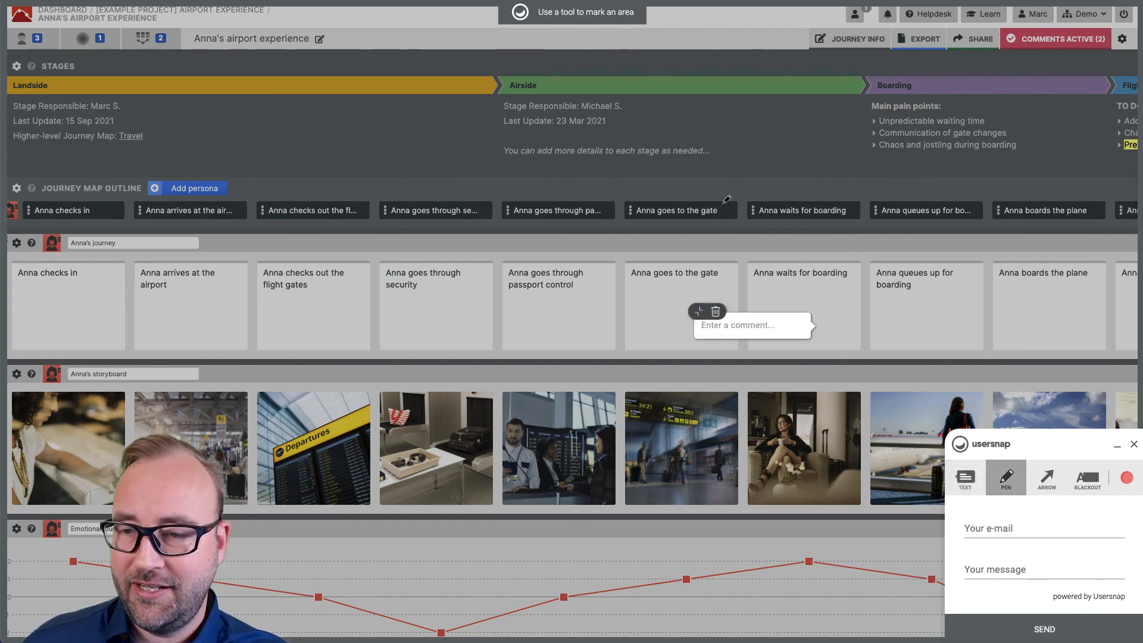
mouse_move(738, 196)
left_mouse_down()
mouse_move(625, 178)
mouse_move(724, 164)
left_mouse_up()
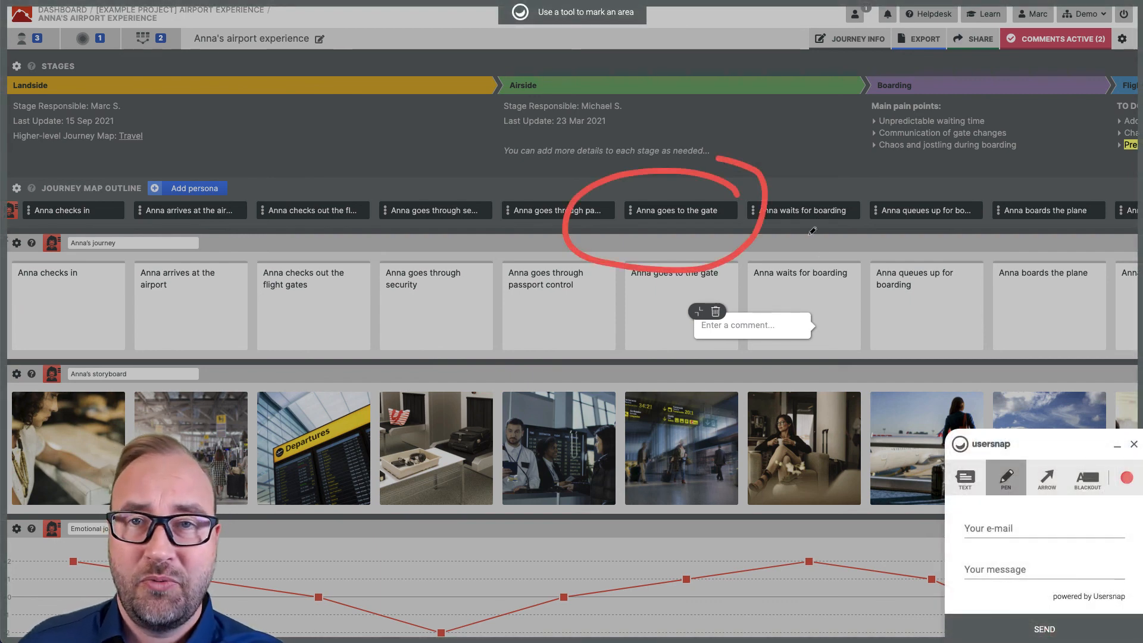
left_click(1003, 524)
left_click(1012, 569)
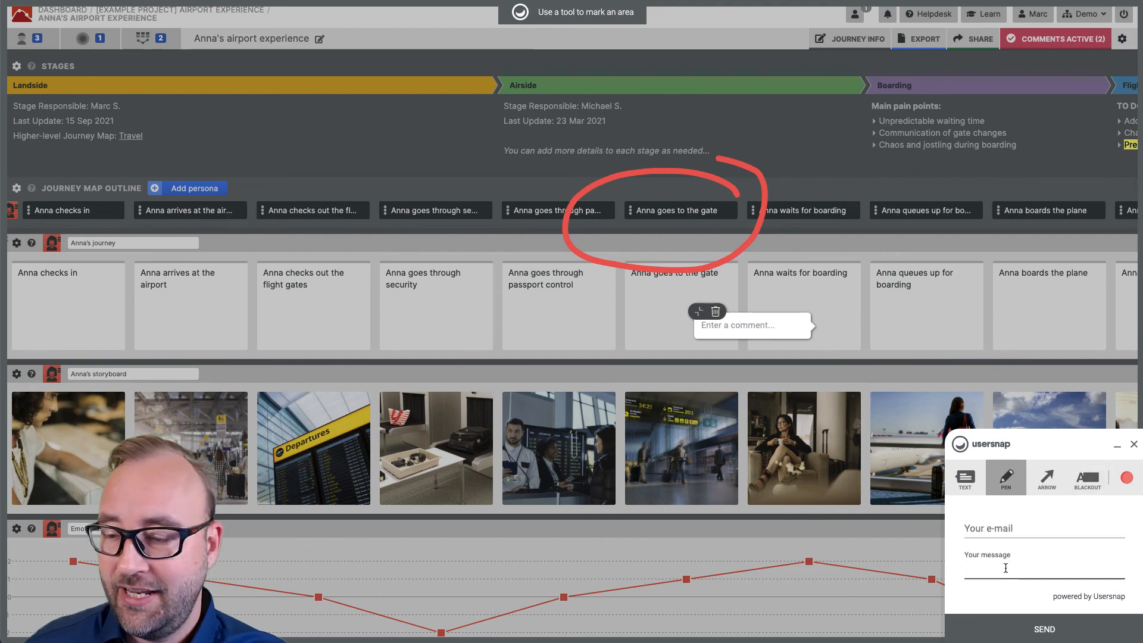
left_click(1134, 444)
left_click(653, 357)
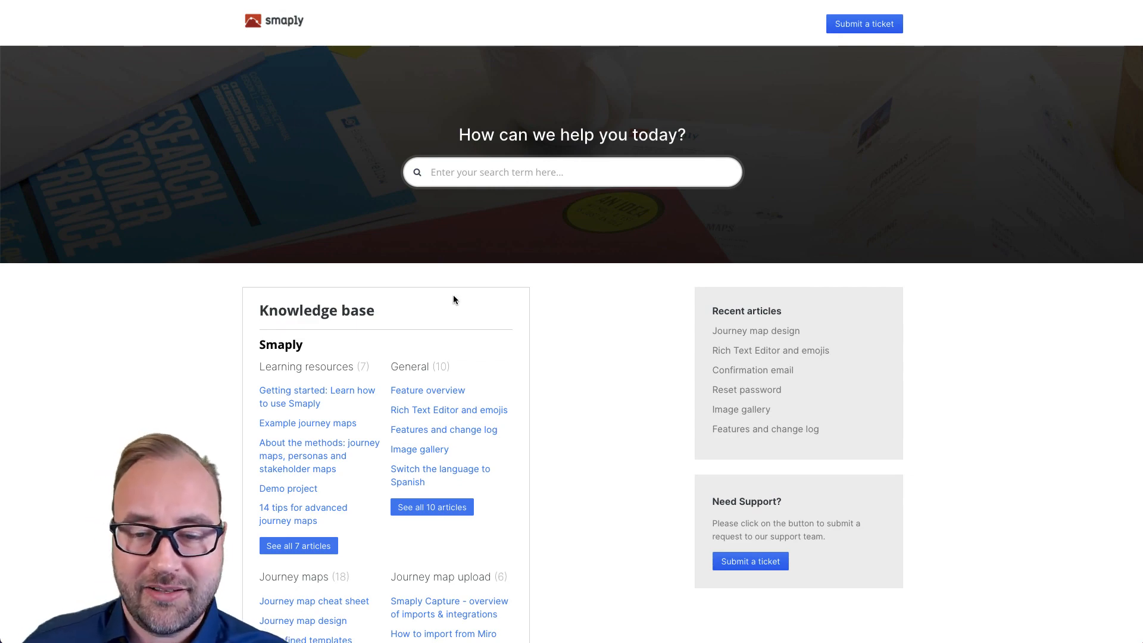
Browse the helpdesk's knowledge base topics and the latest articles on the Smaply blog
scroll(456, 309, "down", 5)
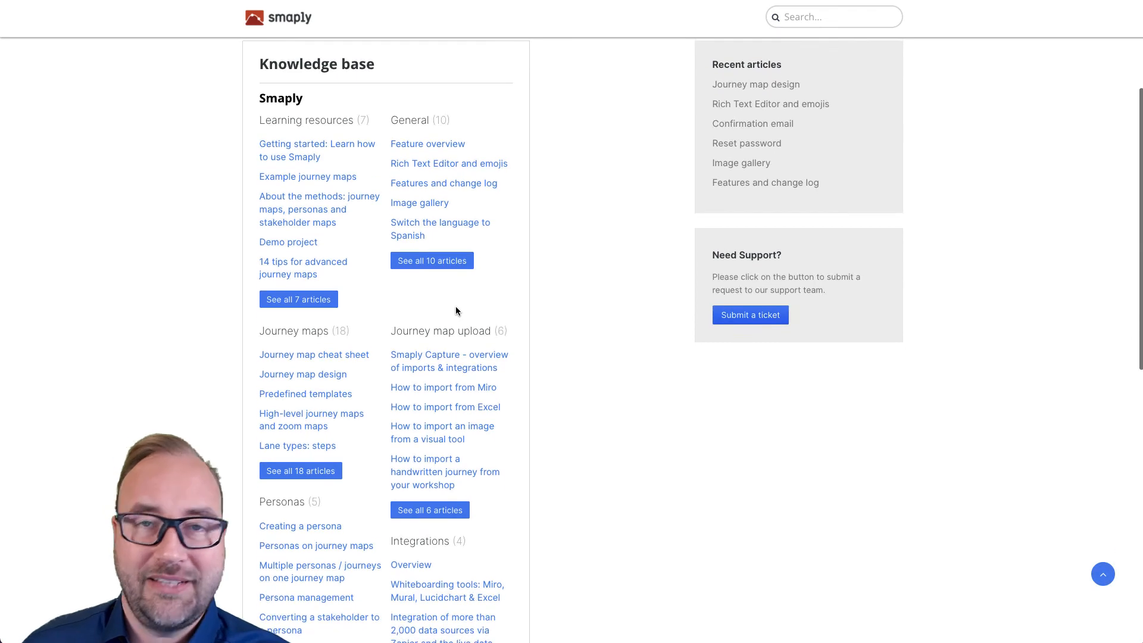
scroll(455, 306, "up", 5)
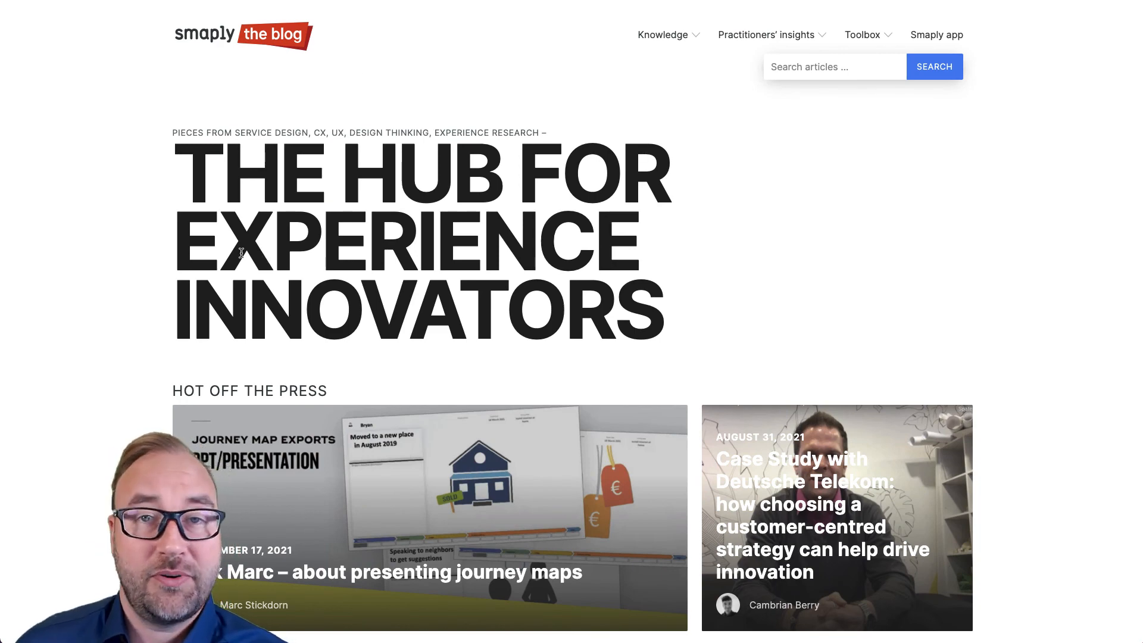
scroll(134, 253, "down", 3)
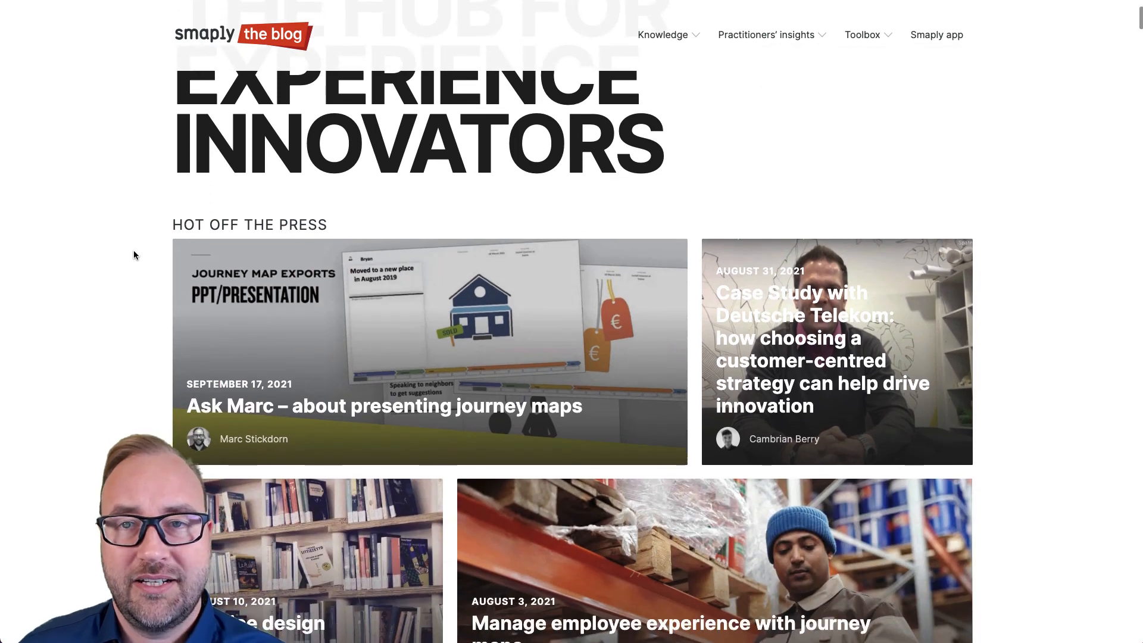
scroll(134, 255, "up", 3)
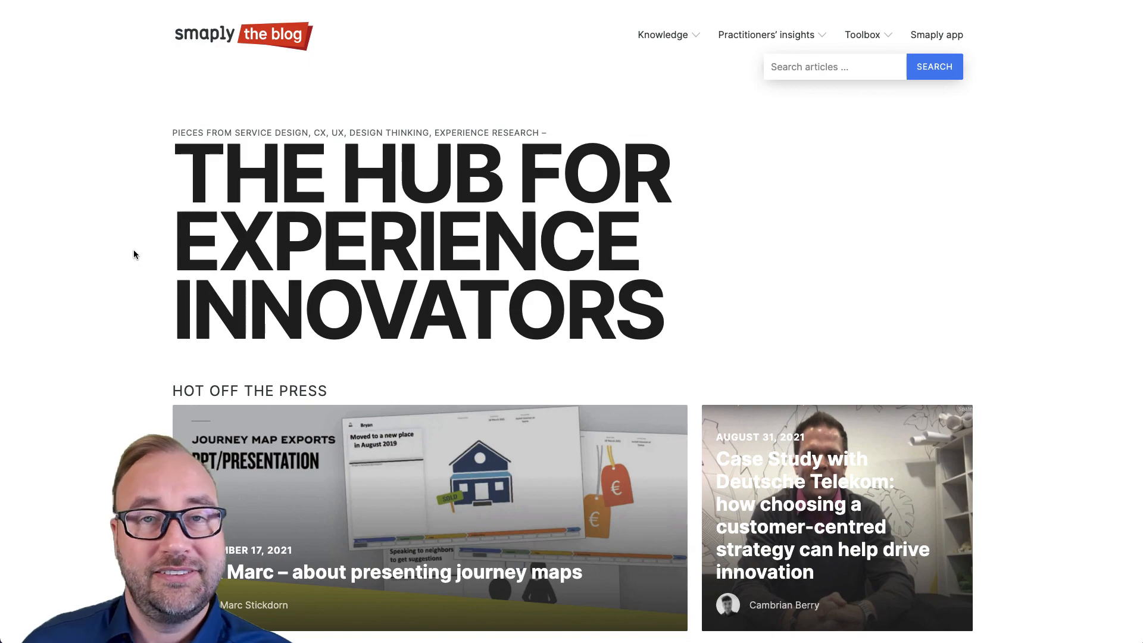
scroll(134, 253, "down", 12)
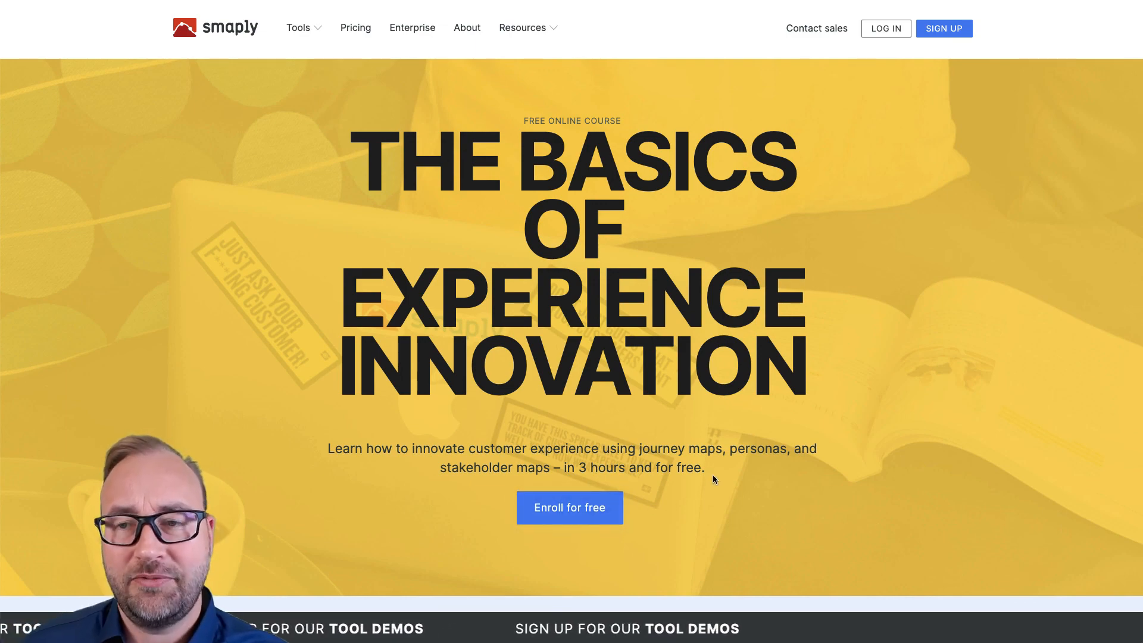
Look through the free online course page "The Basics of Experience Innovation" down to its course curriculum
scroll(713, 474, "down", 8)
scroll(713, 473, "down", 2)
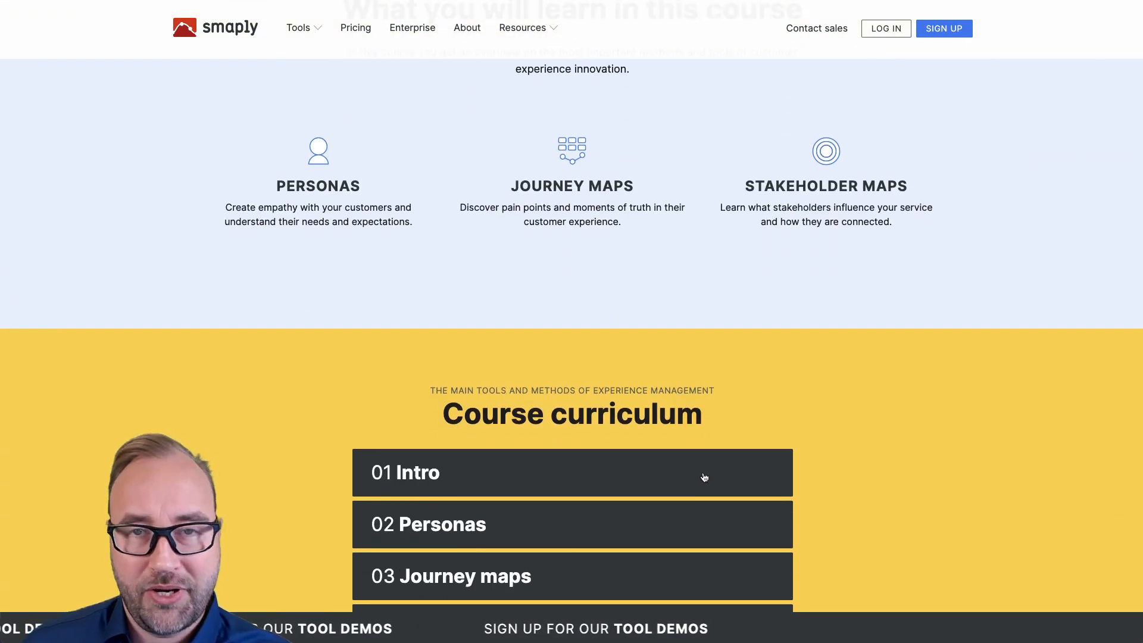
scroll(706, 474, "down", 2)
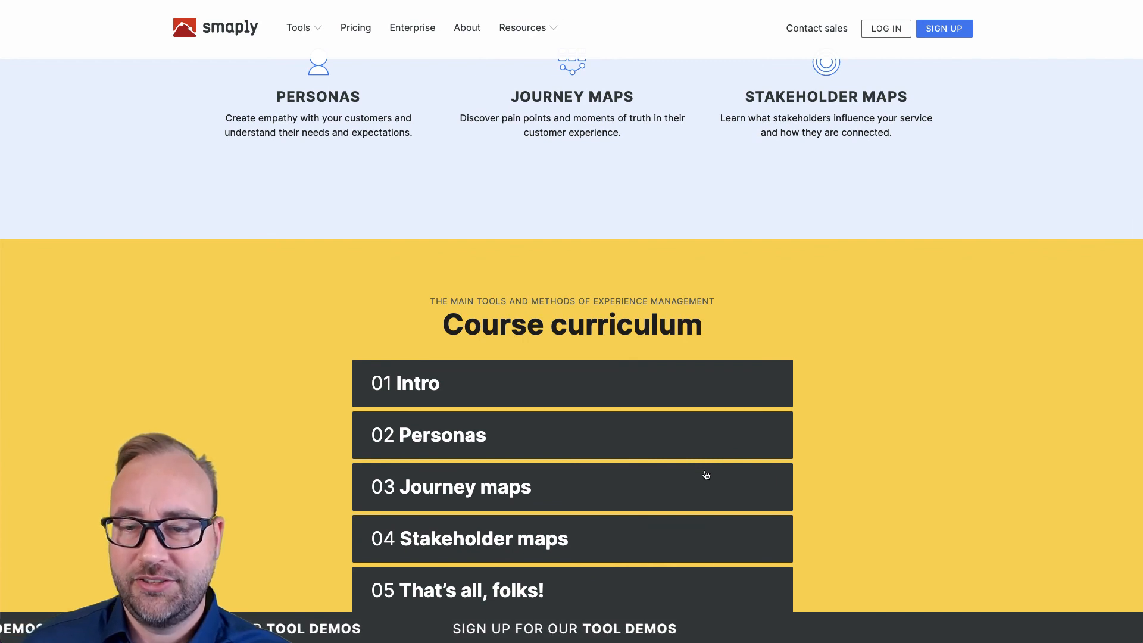